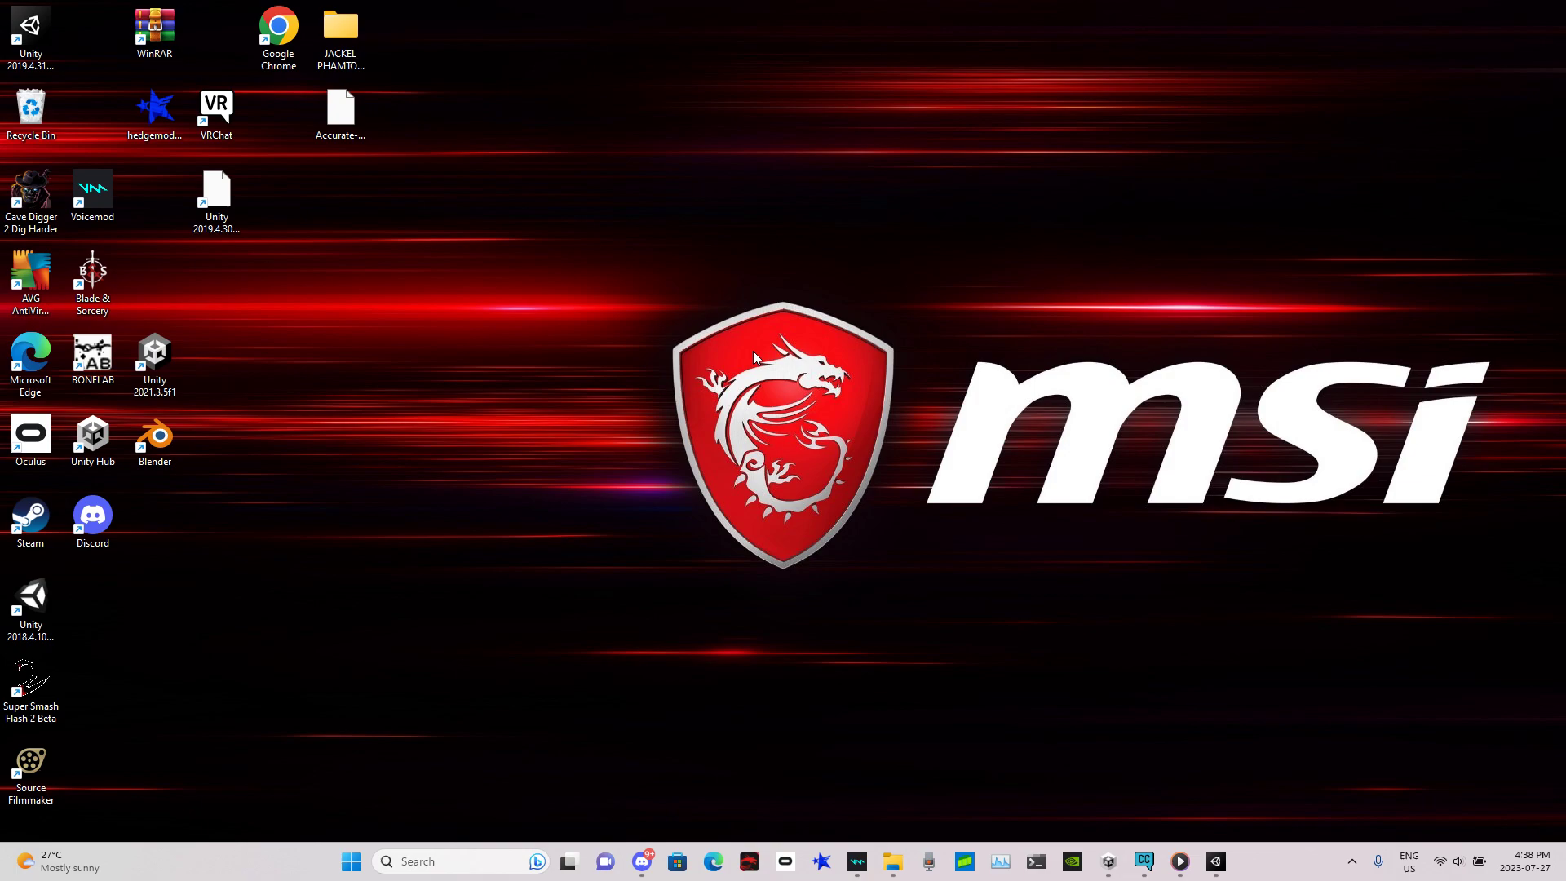
Switch to Unity and delete the new sonic (11) object from the Deku (Open Me) scene
click(1215, 861)
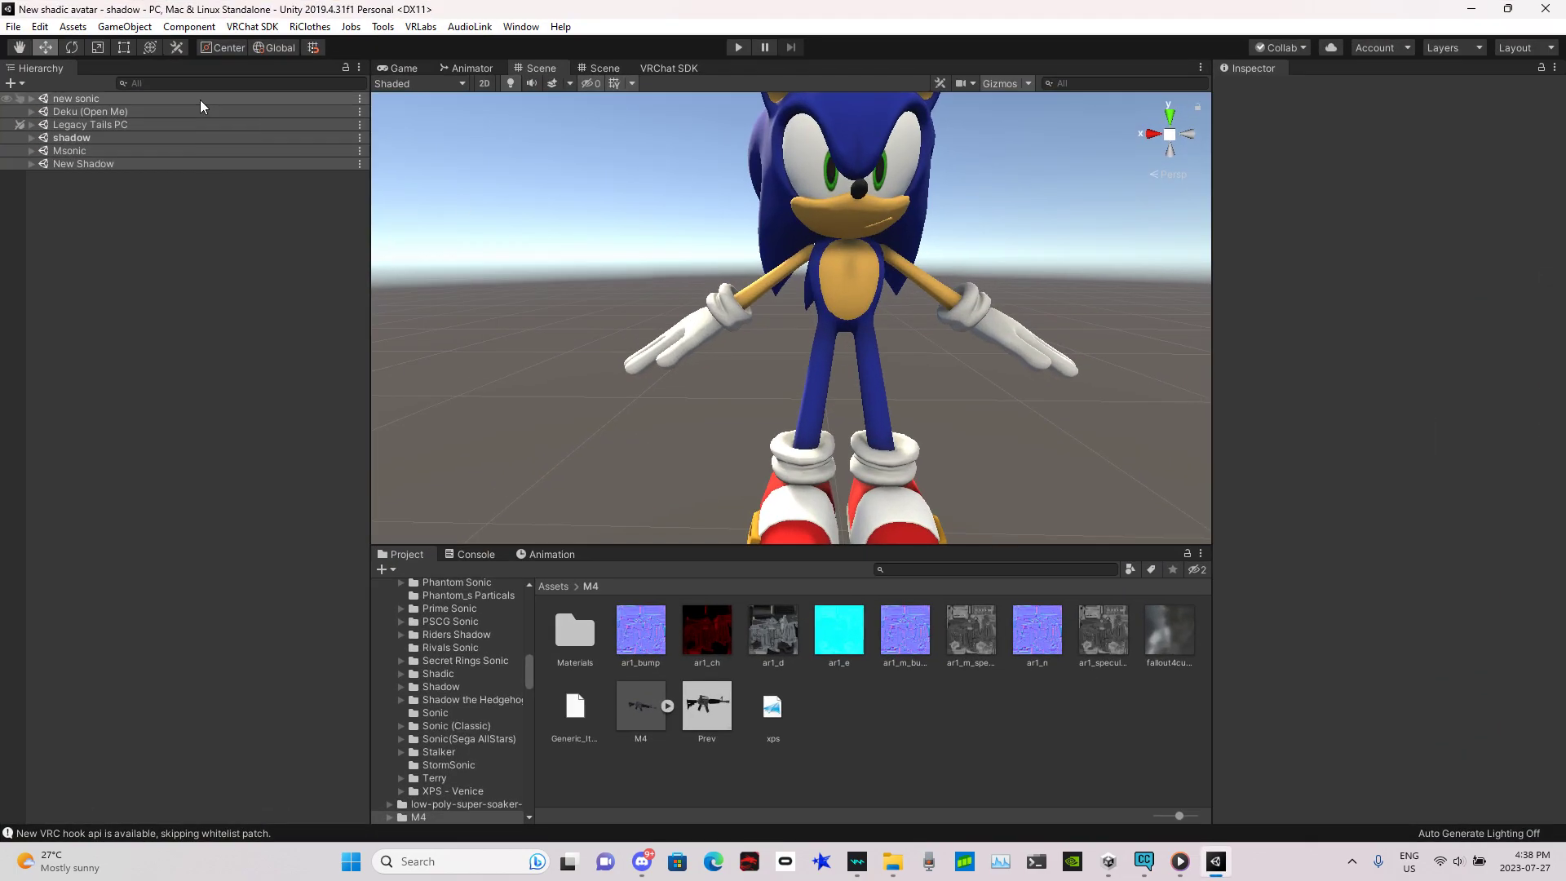
click(31, 112)
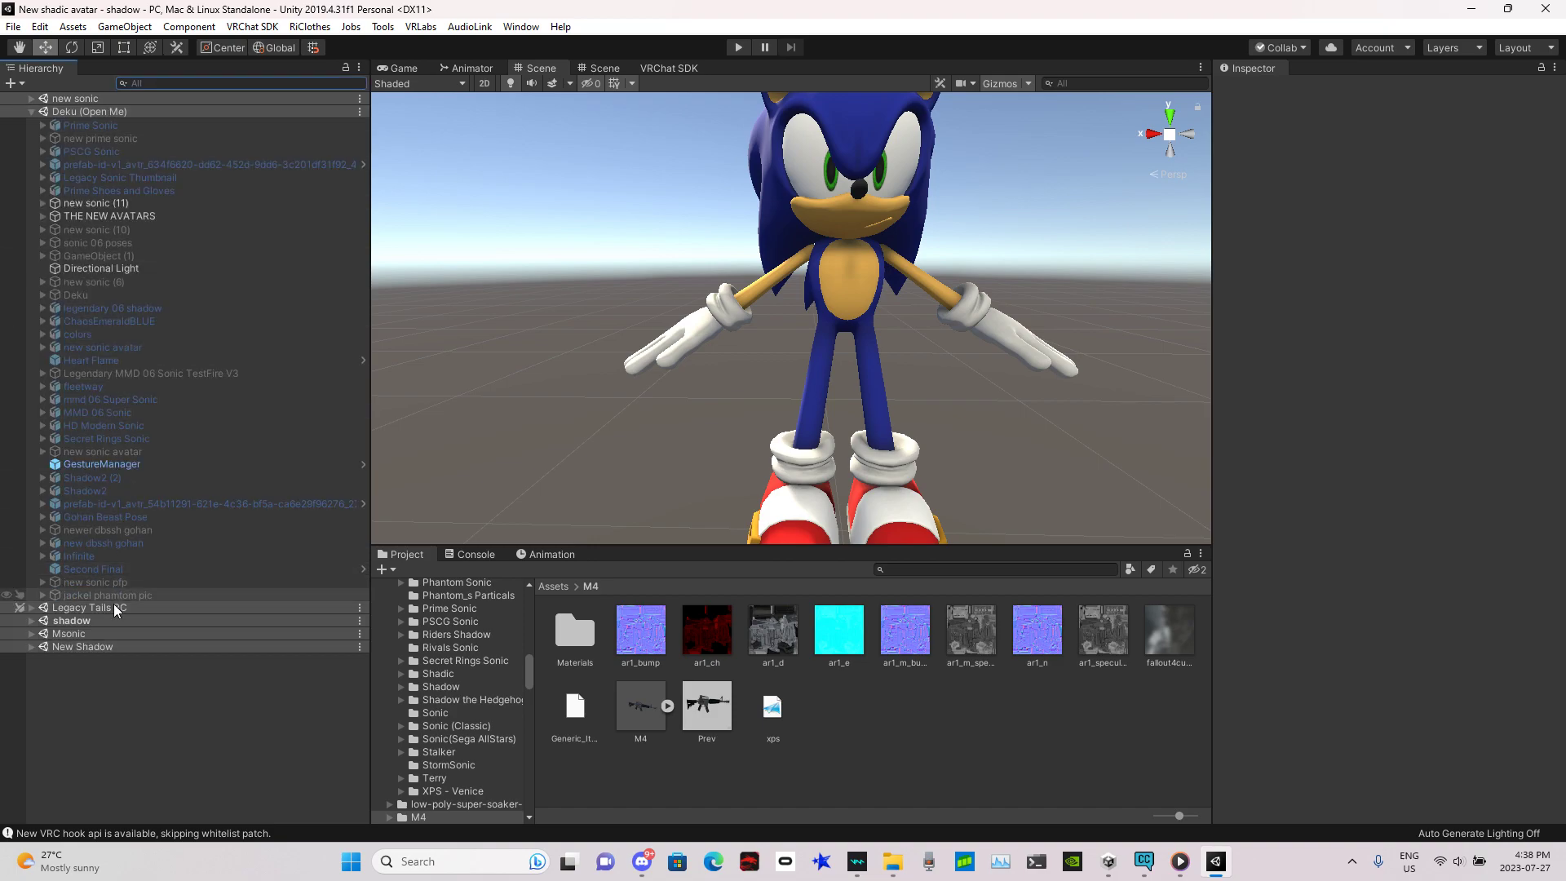
click(866, 168)
right_click(92, 204)
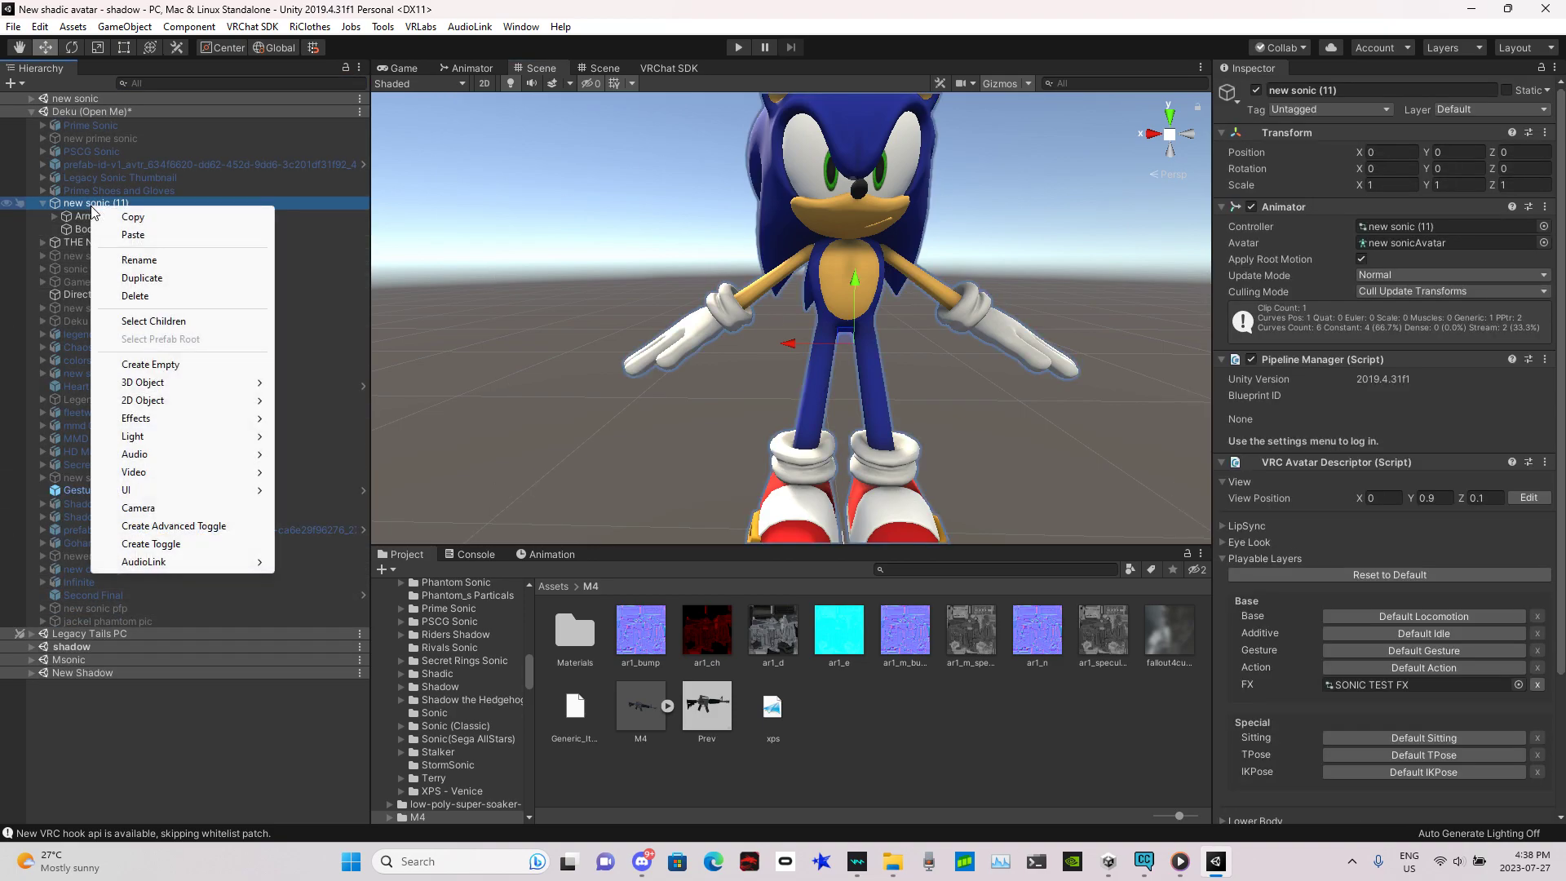
click(165, 300)
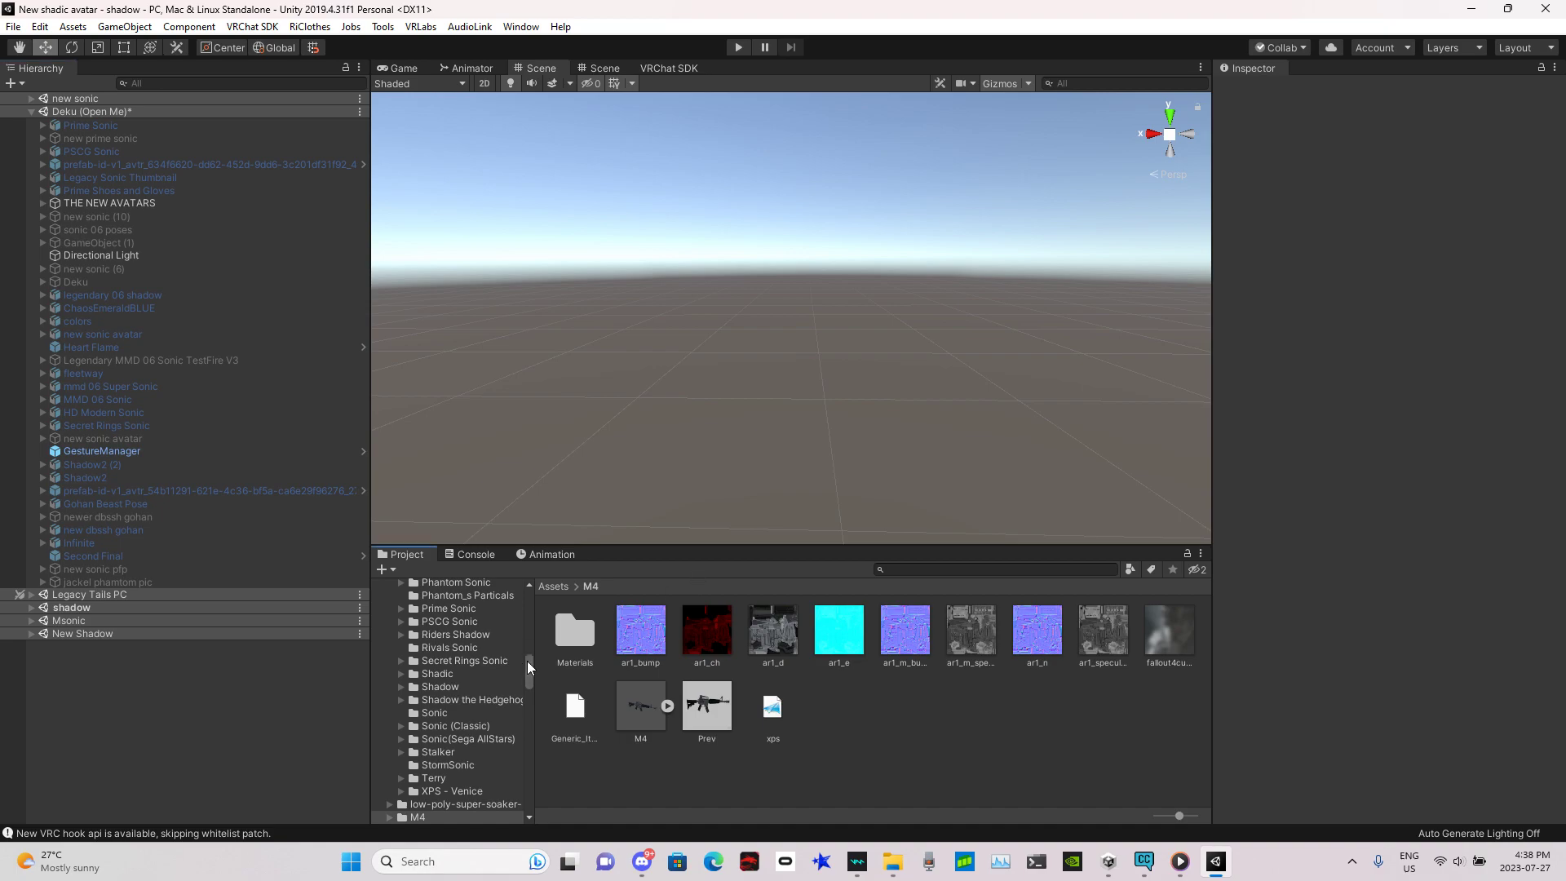
Open the new sonic for friend folder in the project's Assets and locate the new sonic model
drag(527, 663, 517, 574)
click(416, 648)
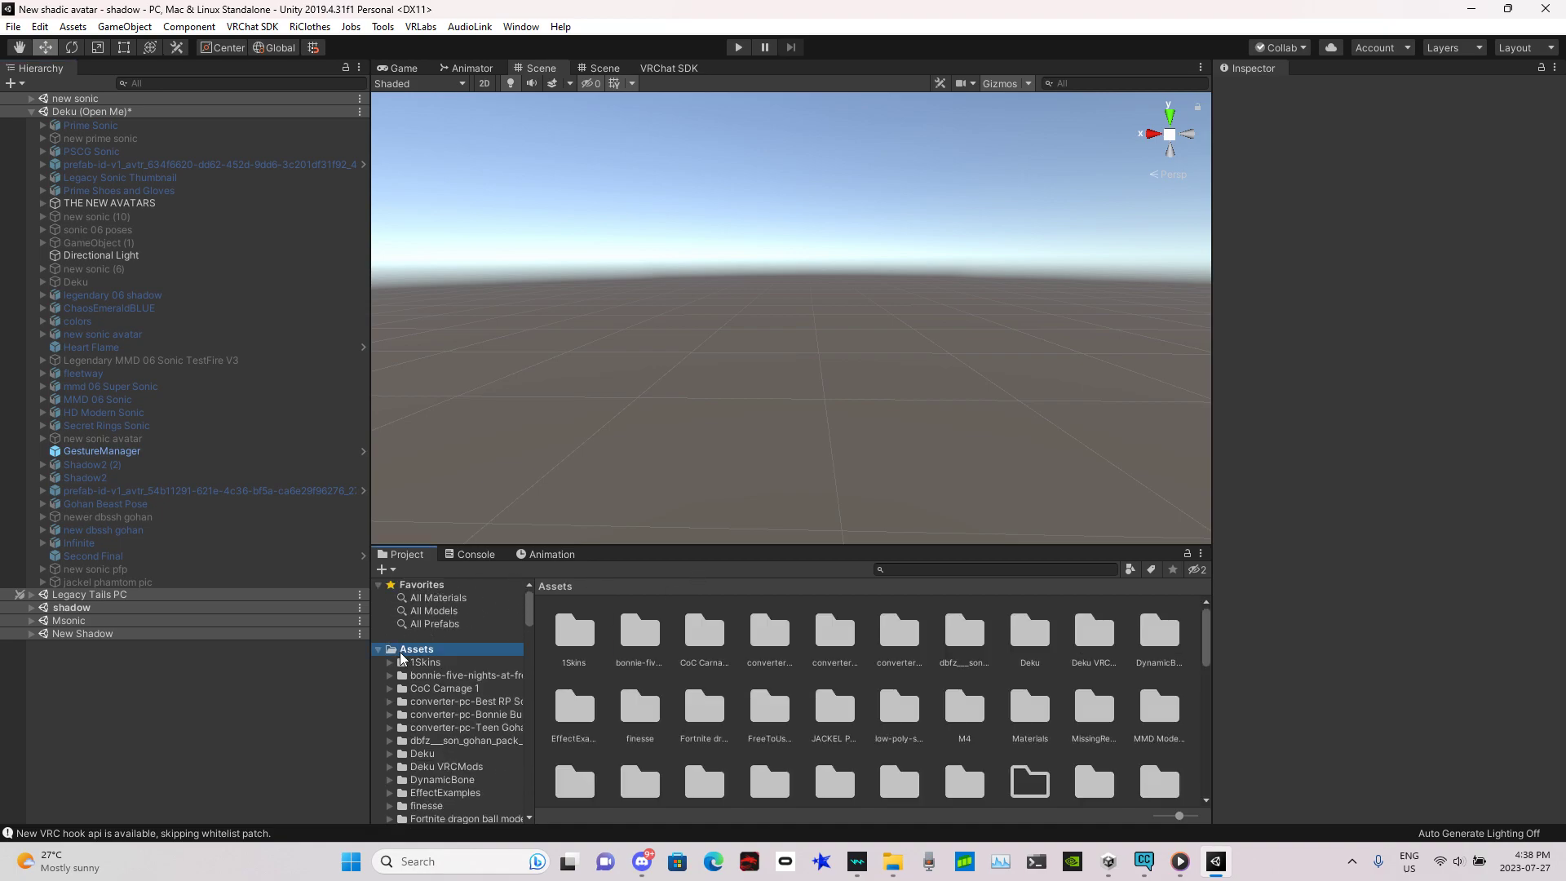
click(1471, 9)
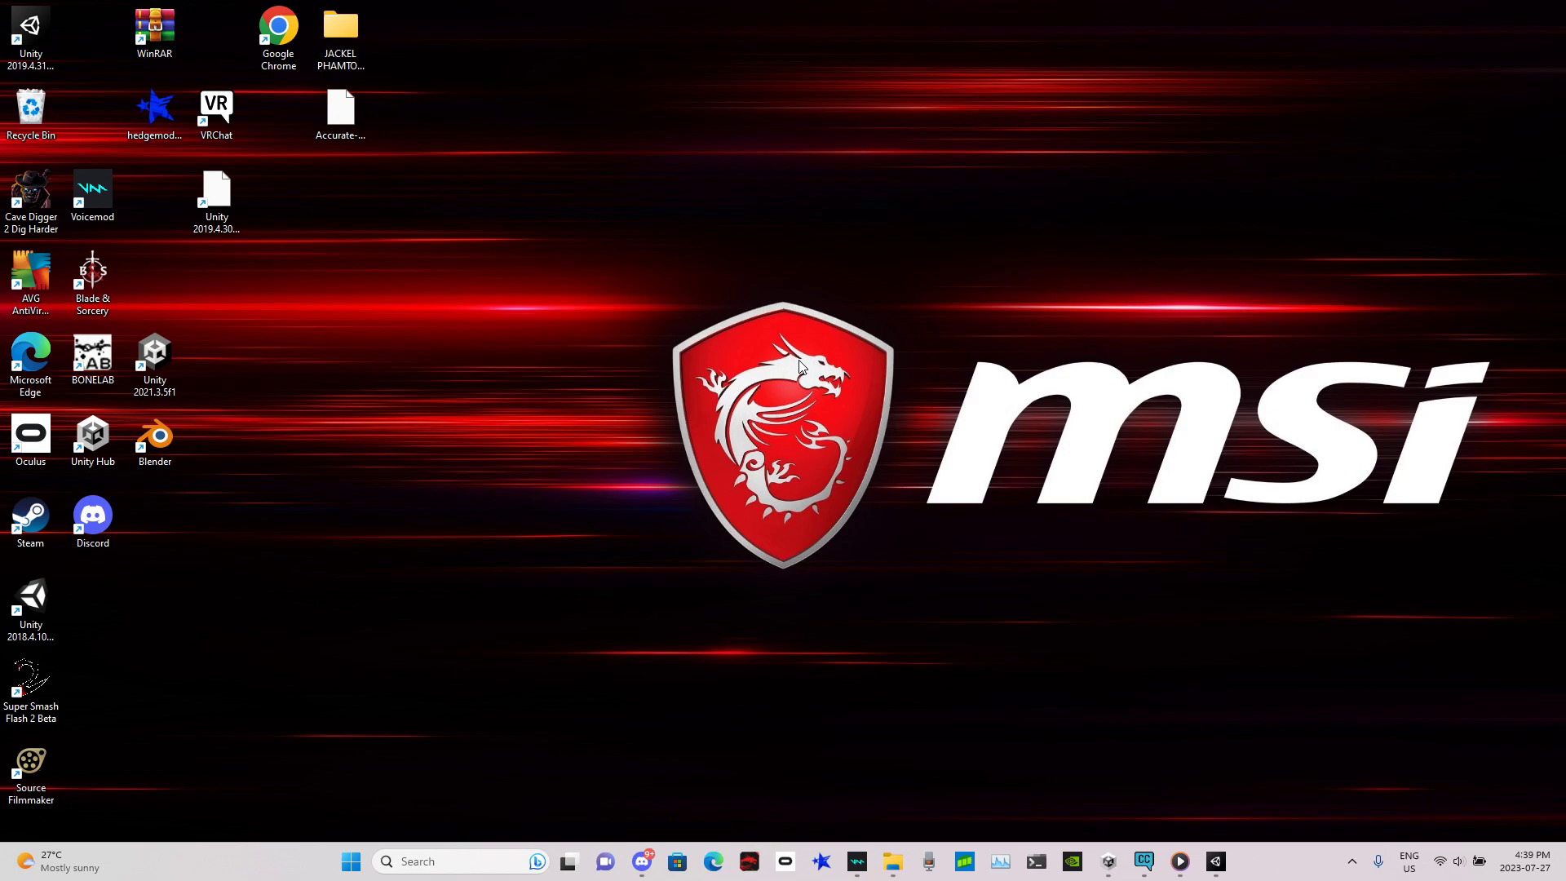
click(1215, 861)
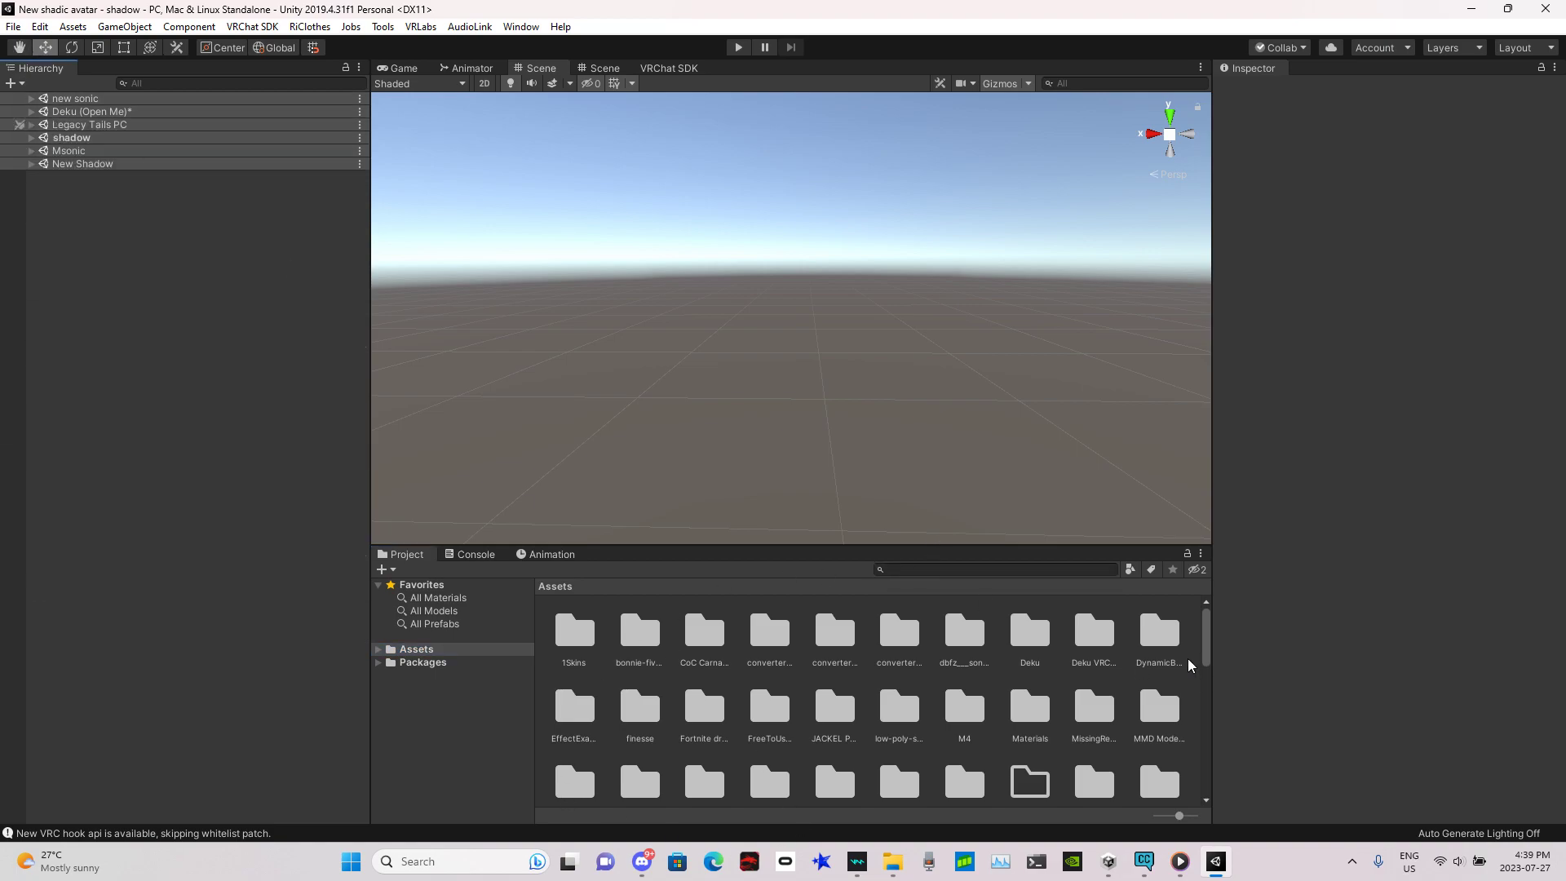
drag(1206, 649, 1207, 669)
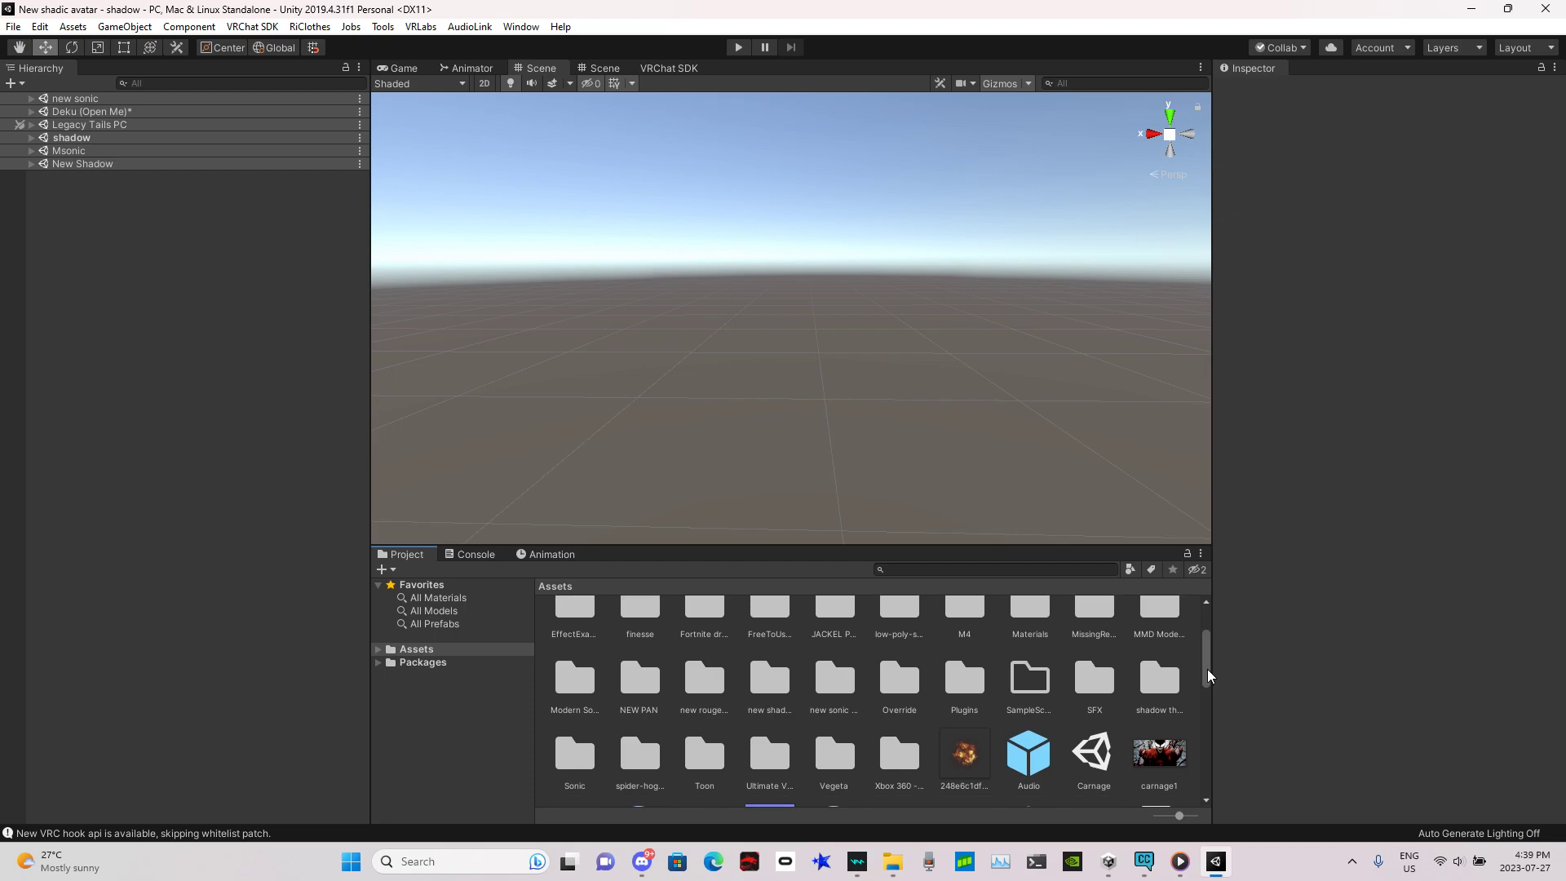
double_click(836, 681)
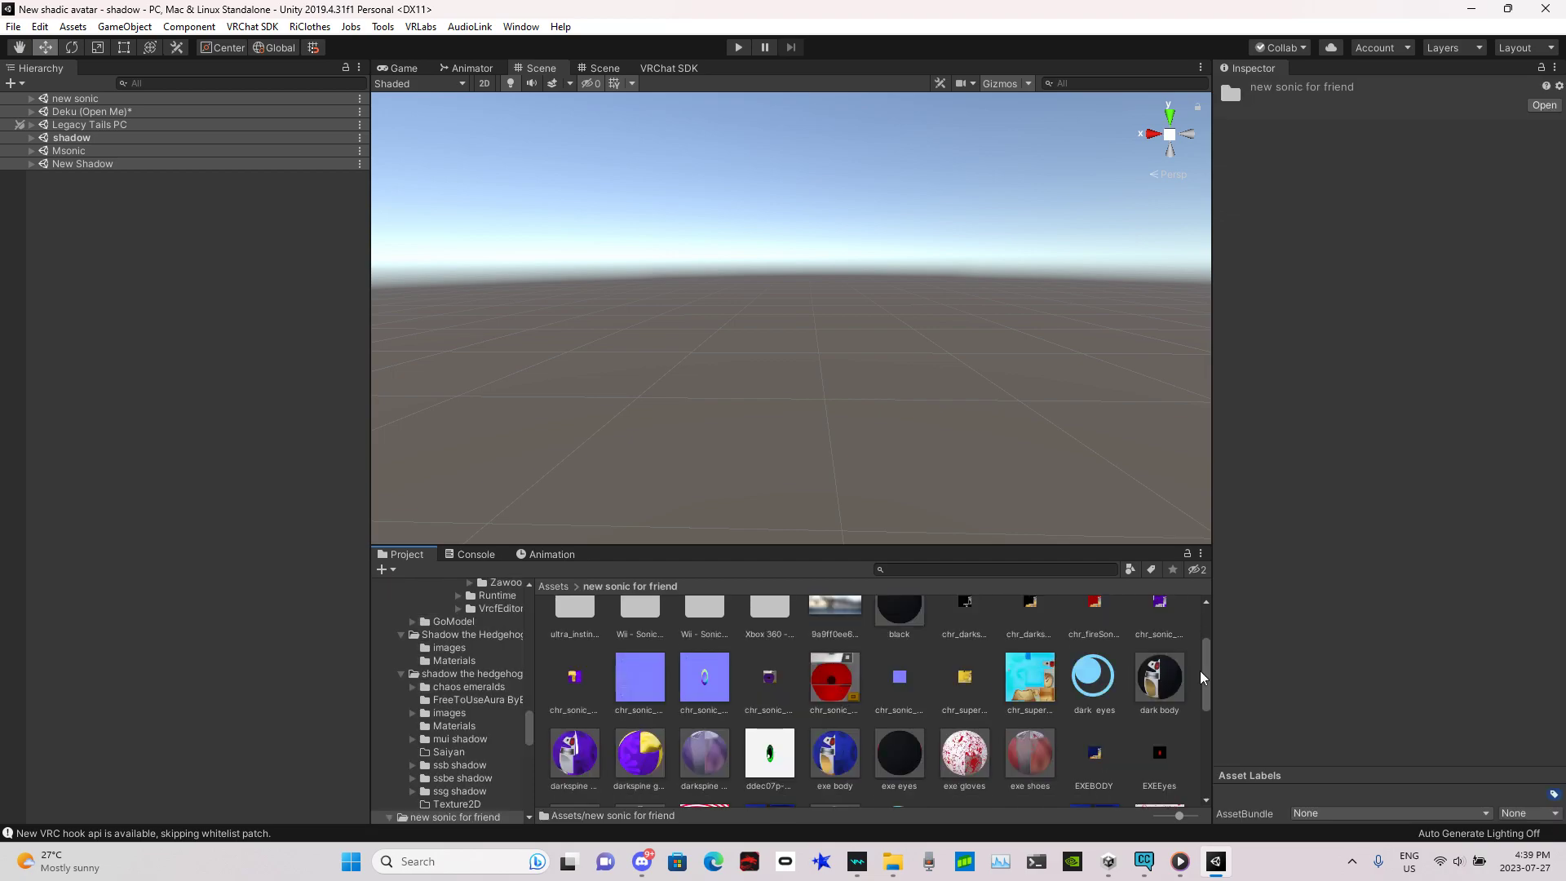
drag(1204, 677, 1205, 763)
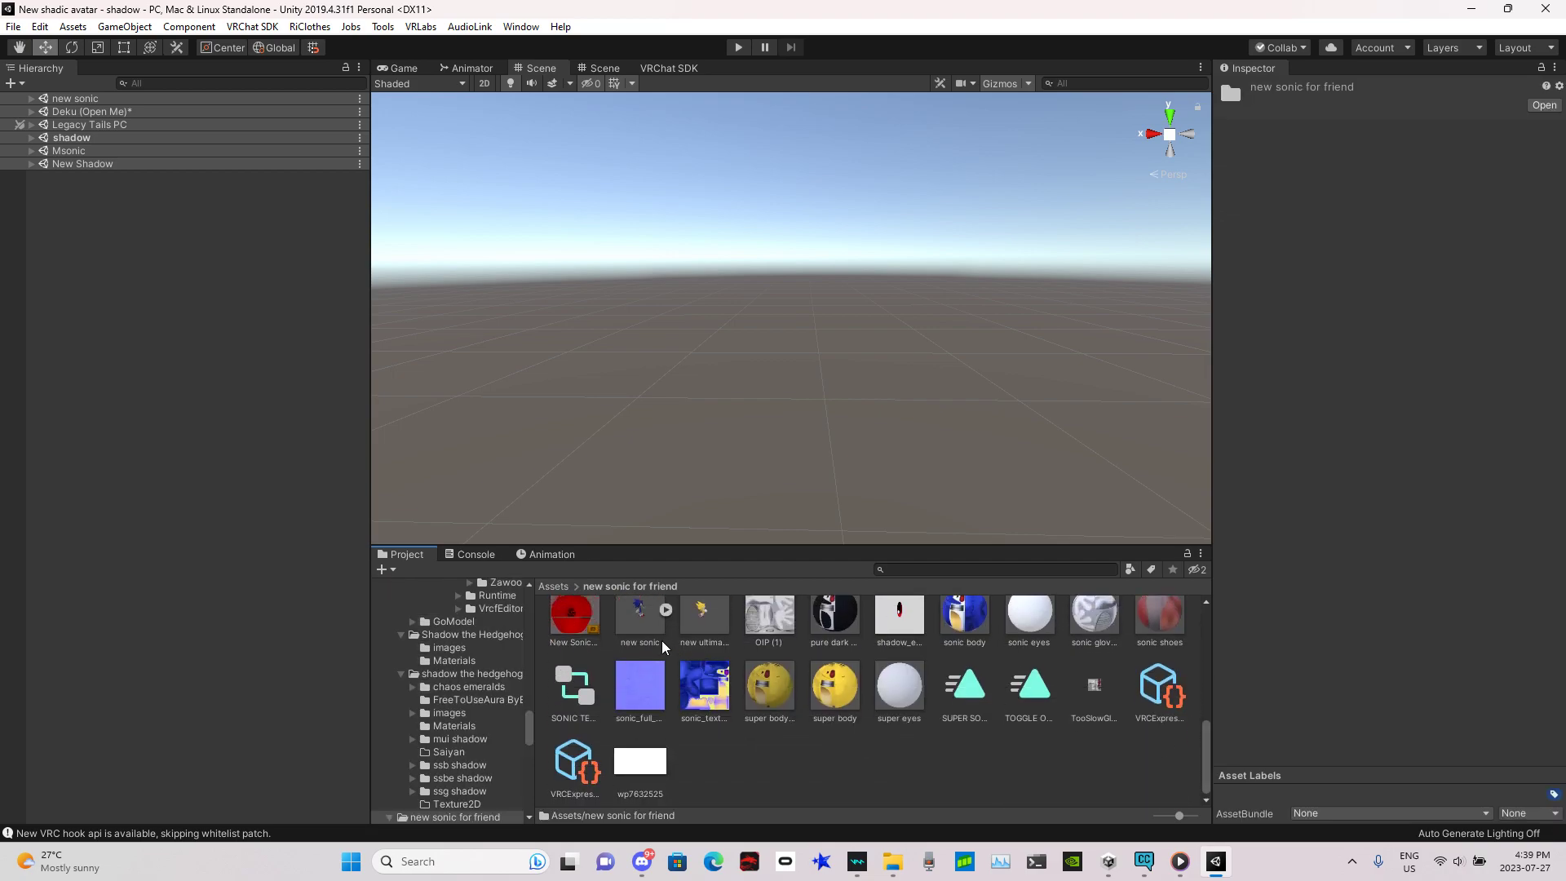
scroll(670, 650, up, 1)
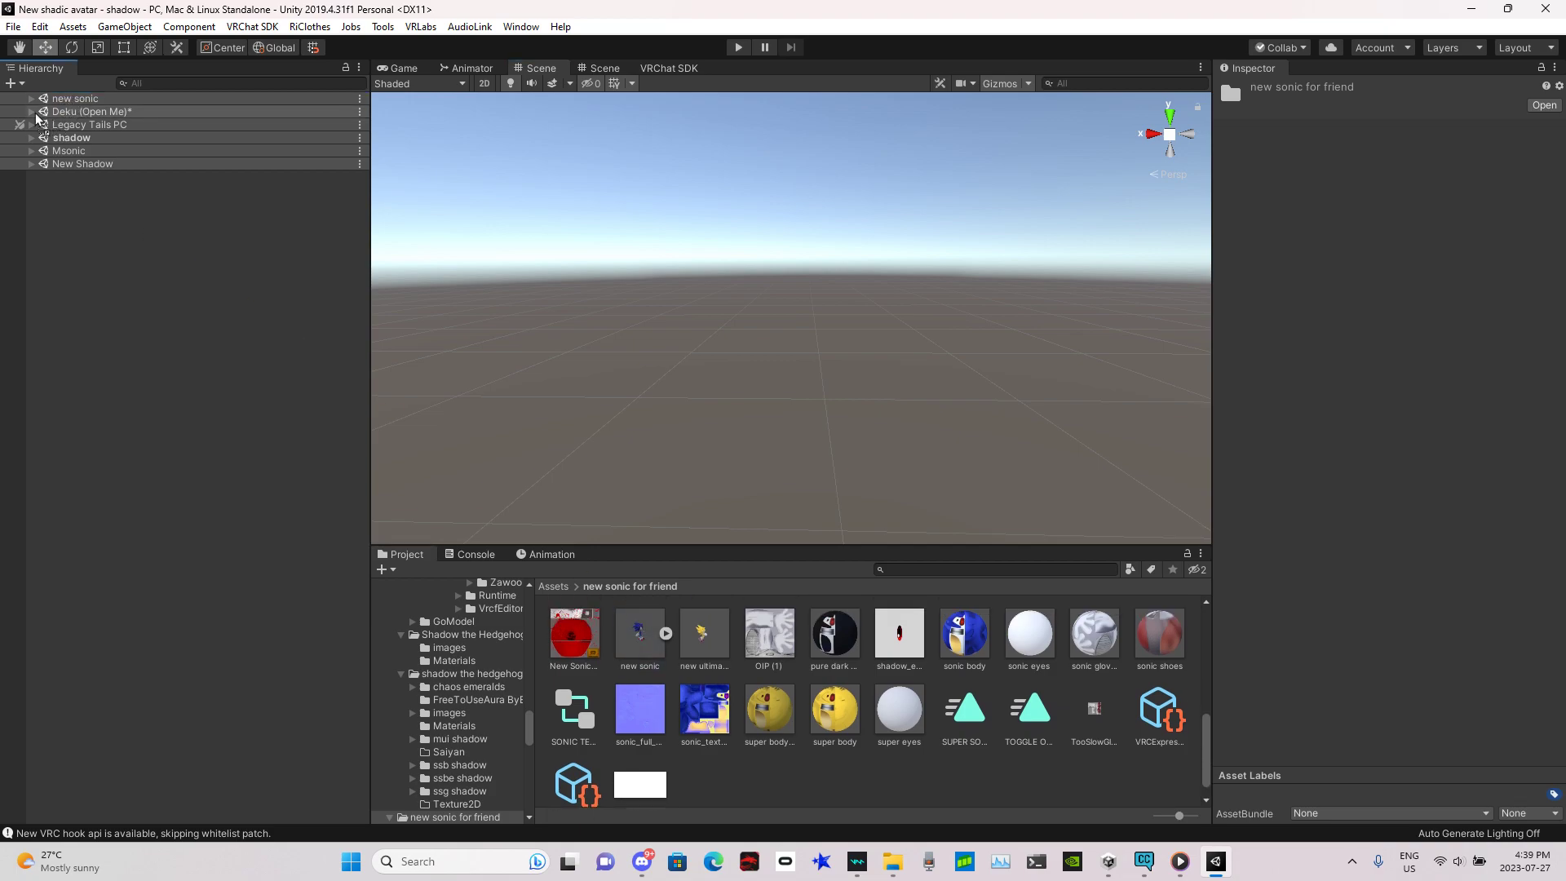
Expand the Deku (Open Me) scene and place the new sonic model in it
drag(35, 113, 37, 112)
right_drag(965, 350, 959, 305)
key(w)
key(s)
Check the Rig import settings of the new sonic model asset and view the placed character from the front
click(640, 641)
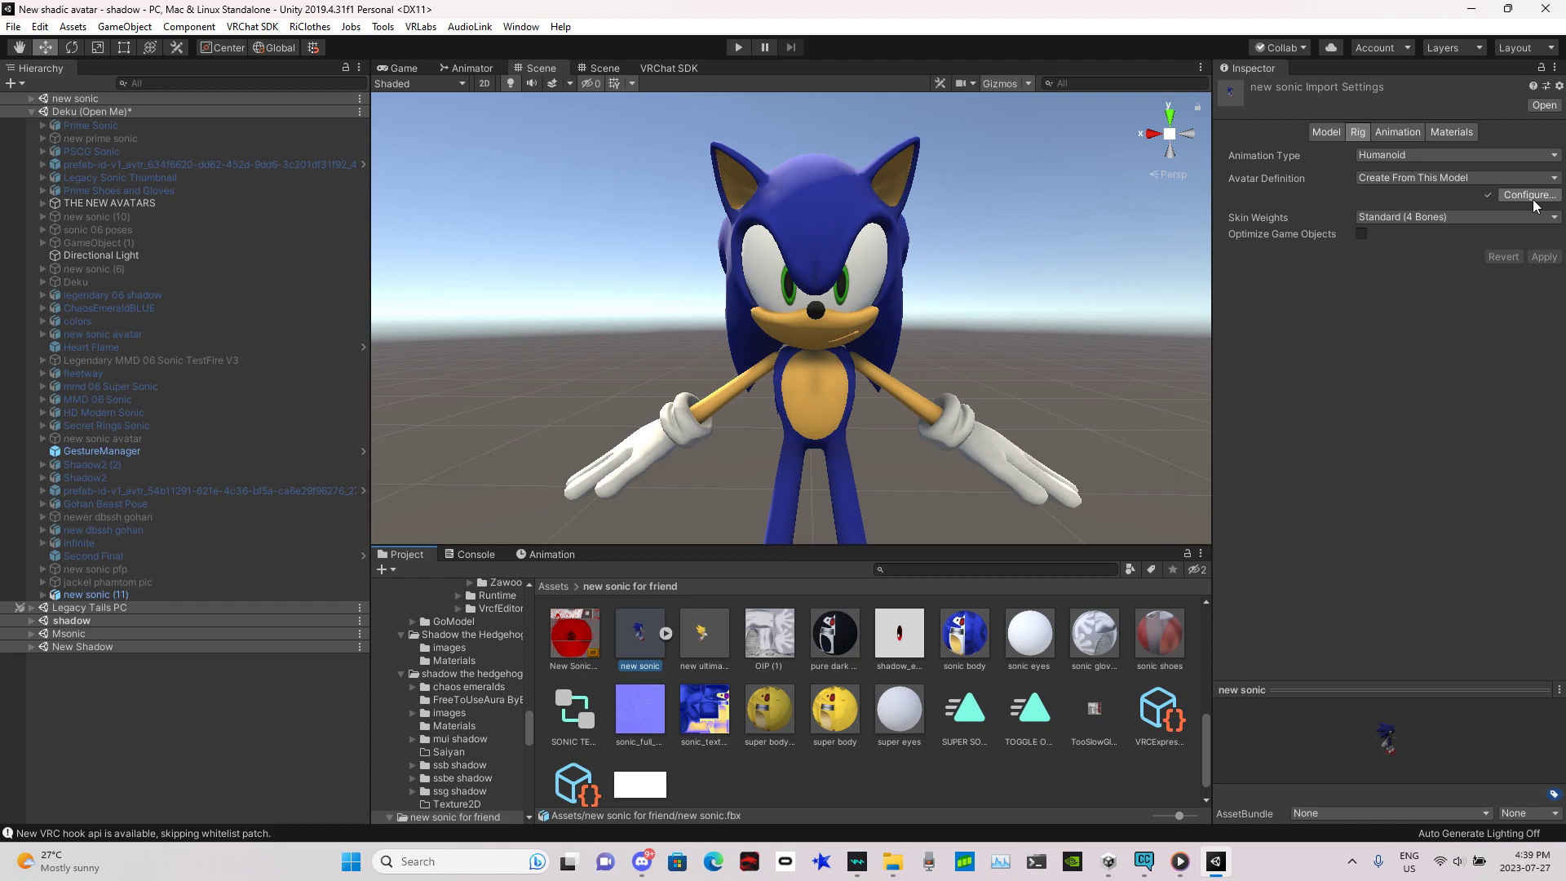
right_drag(1147, 220, 1147, 254)
key(s)
key(w)
right_drag(1040, 293, 1021, 269)
key(w)
key(s)
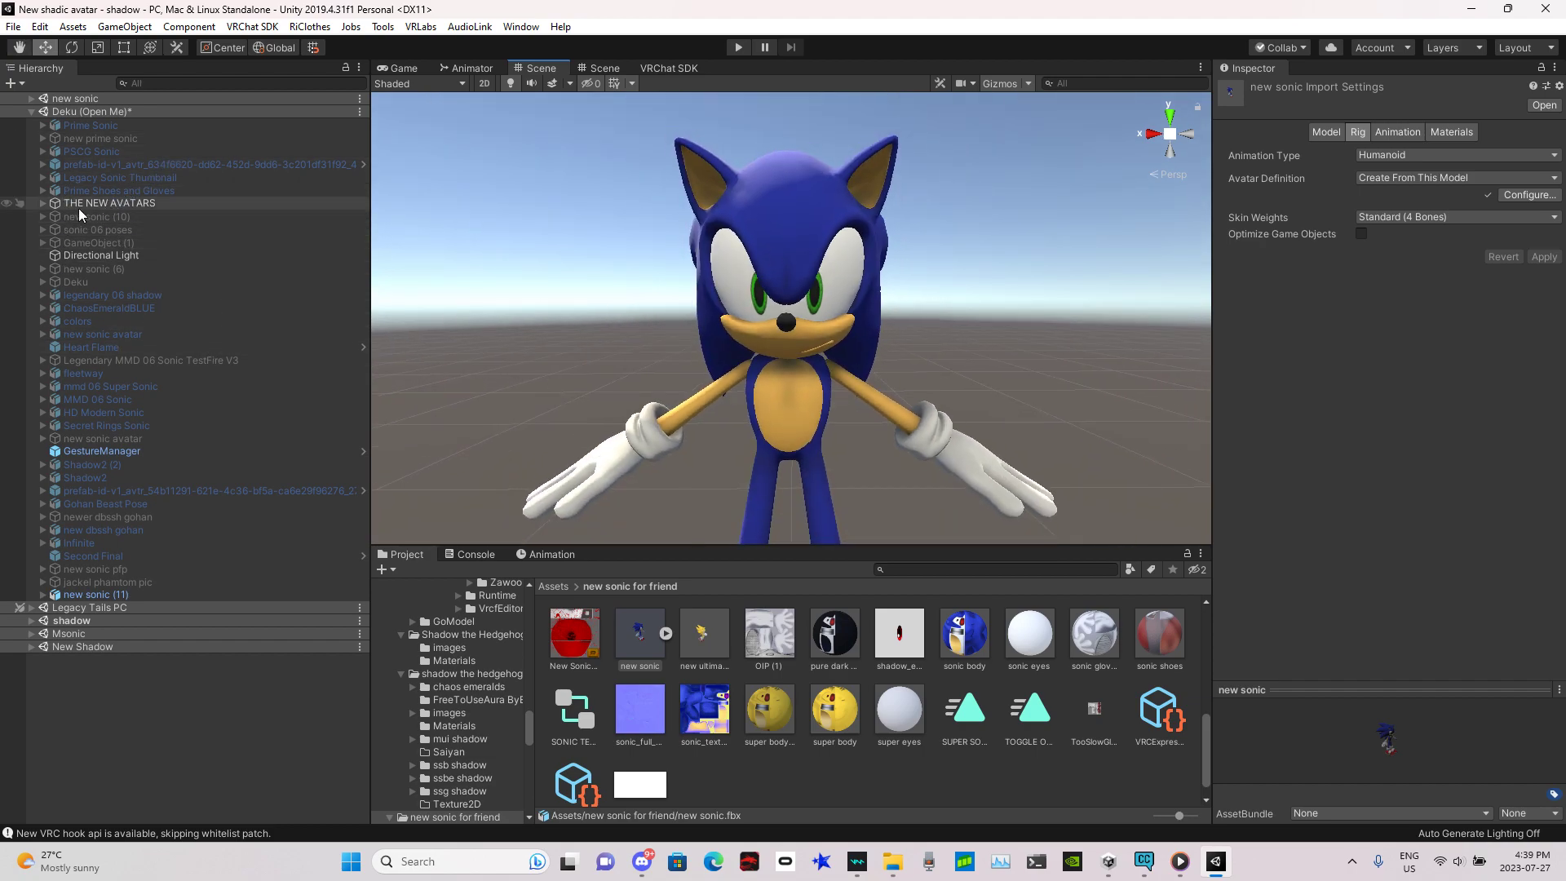
Select the new sonic (11) object and add a VRC Avatar Descriptor component to it
click(728, 247)
click(42, 596)
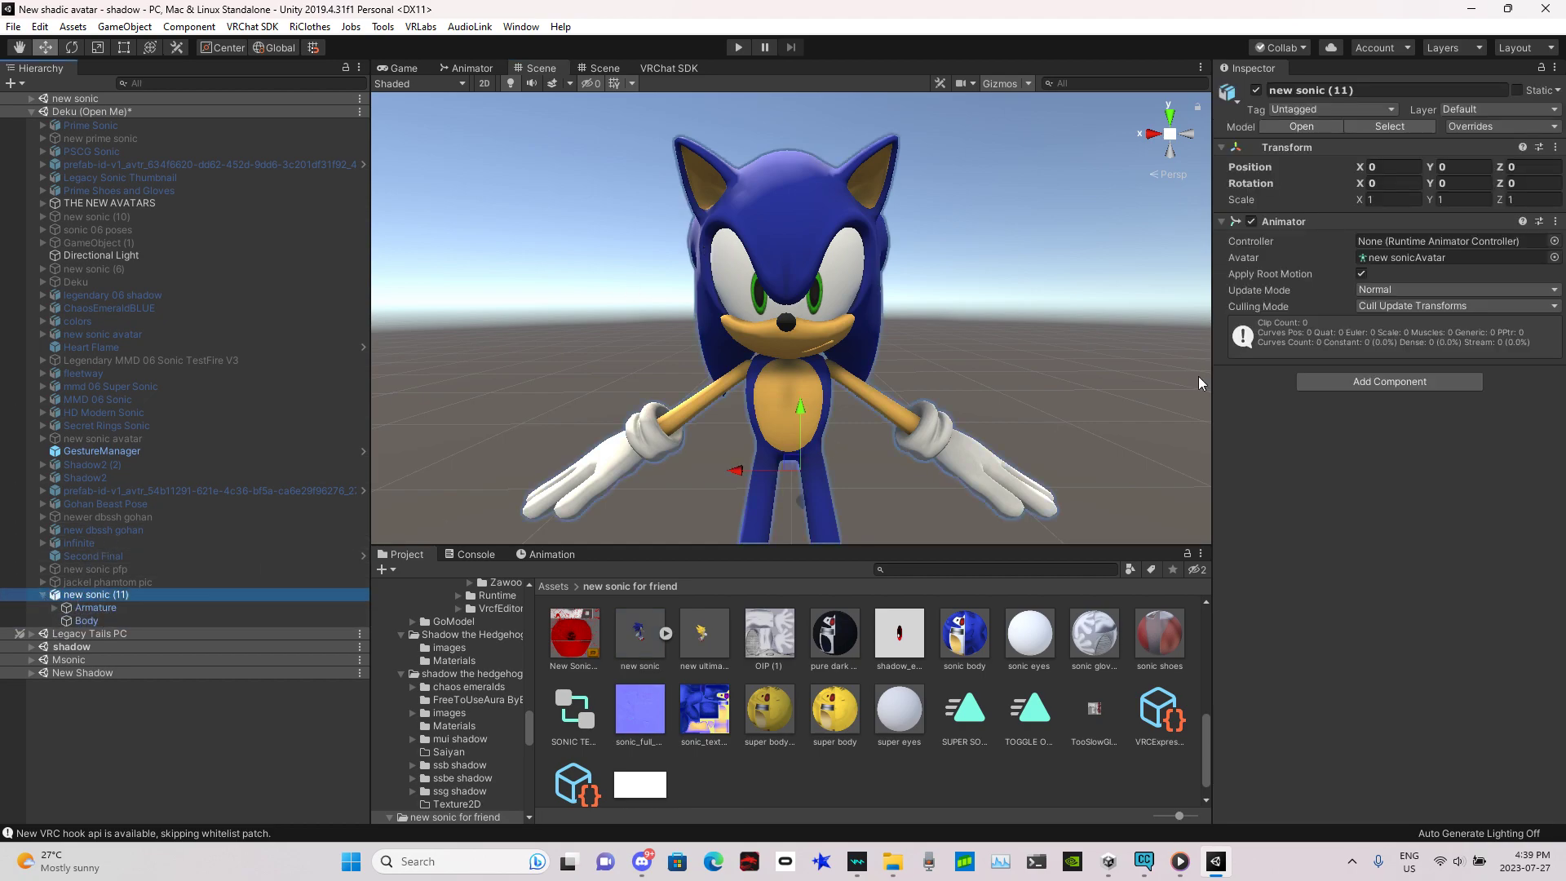
click(1373, 387)
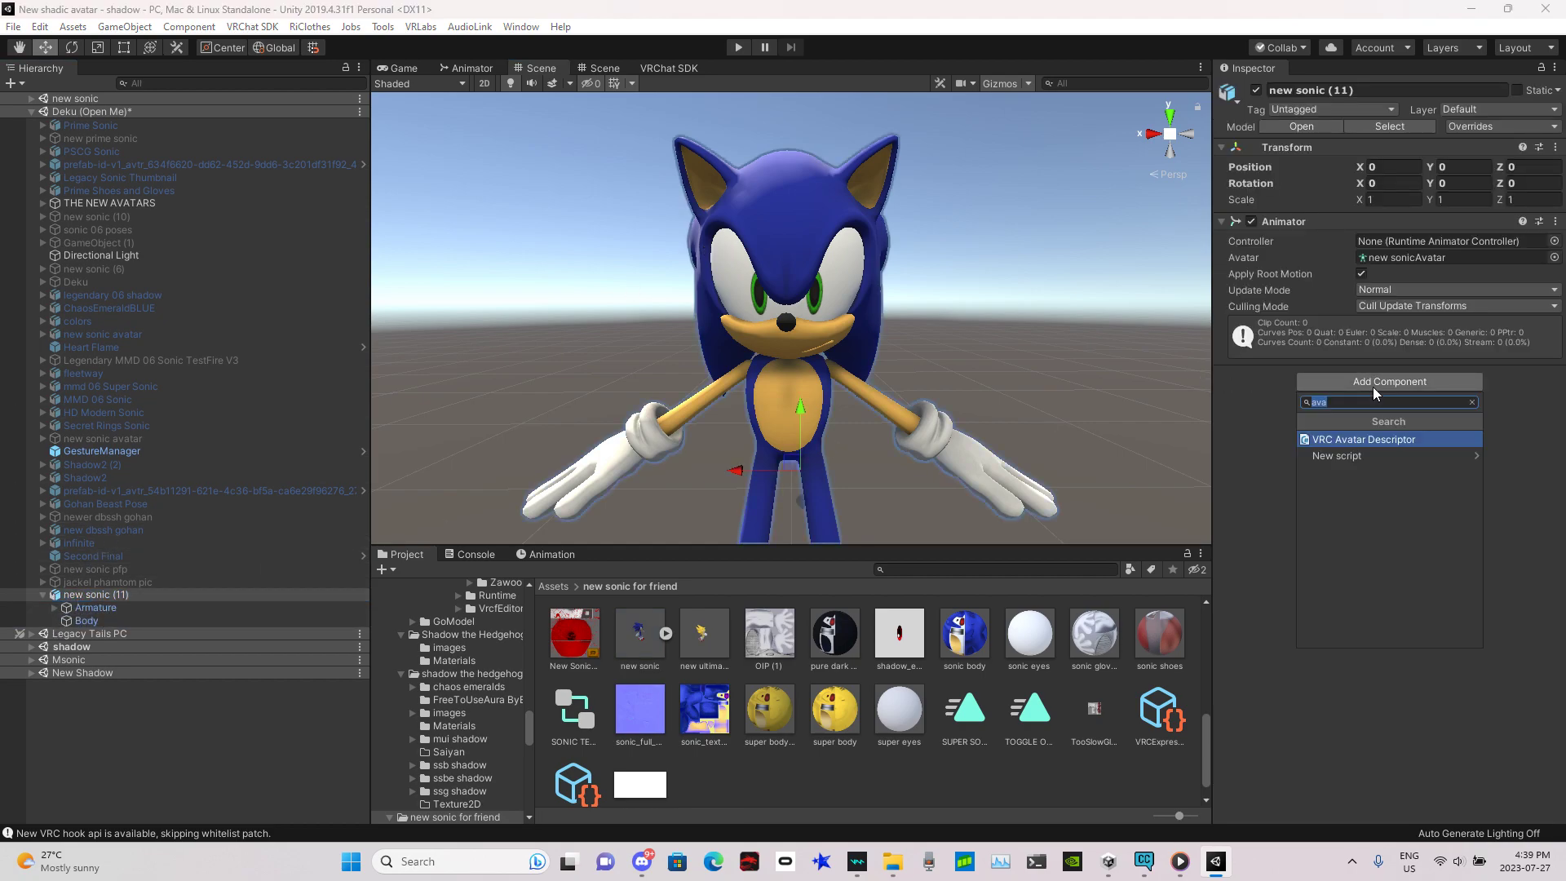
click(1338, 439)
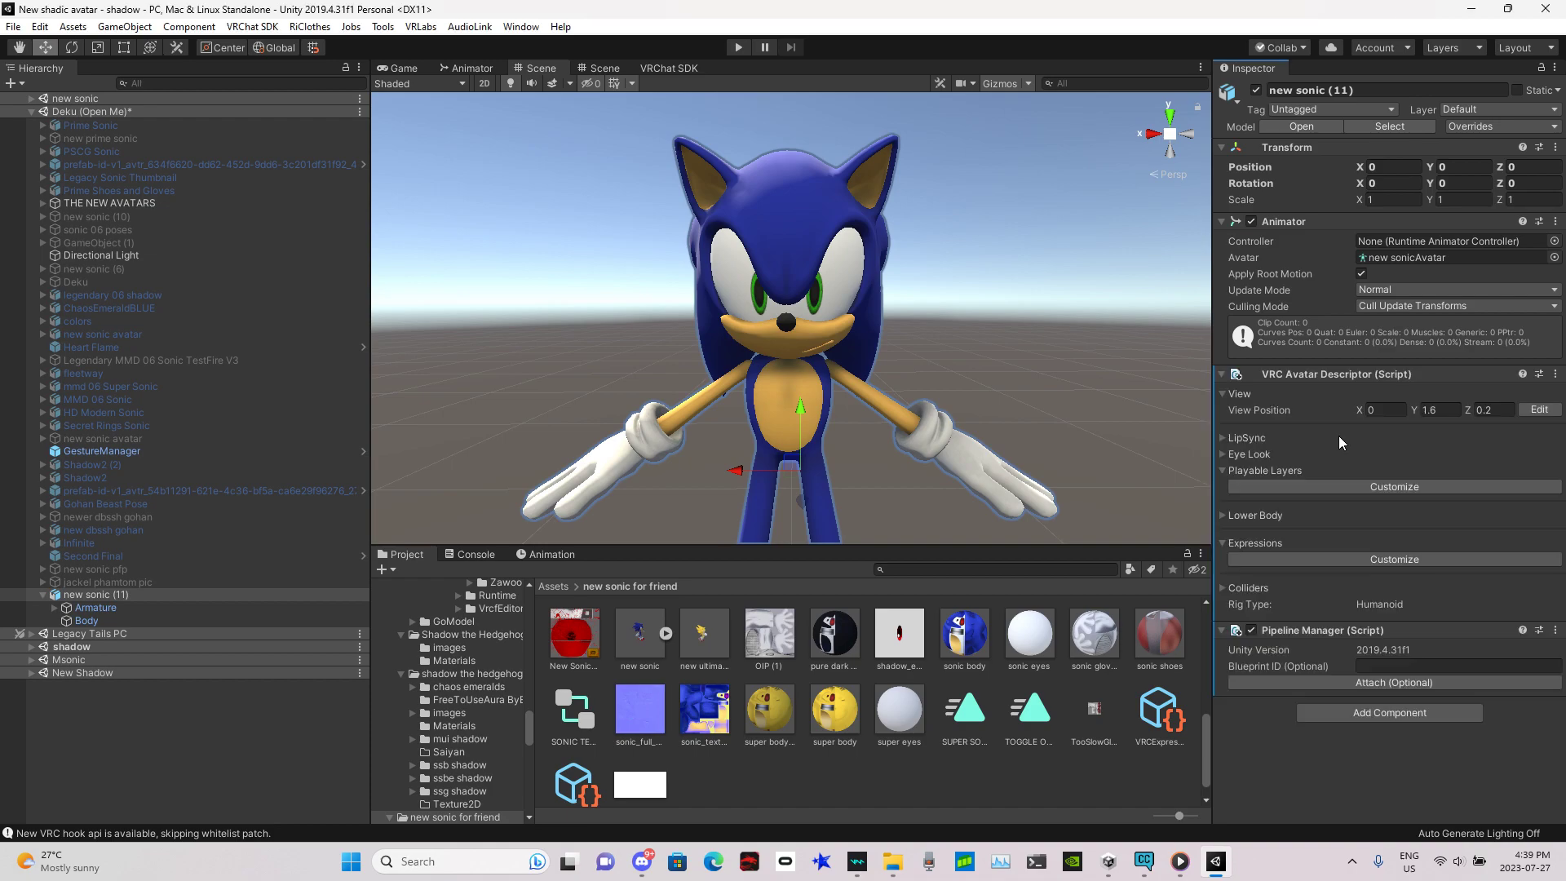
Remove the VRC Avatar Descriptor component from the new sonic (11) object
click(1449, 409)
click(1550, 375)
click(1554, 377)
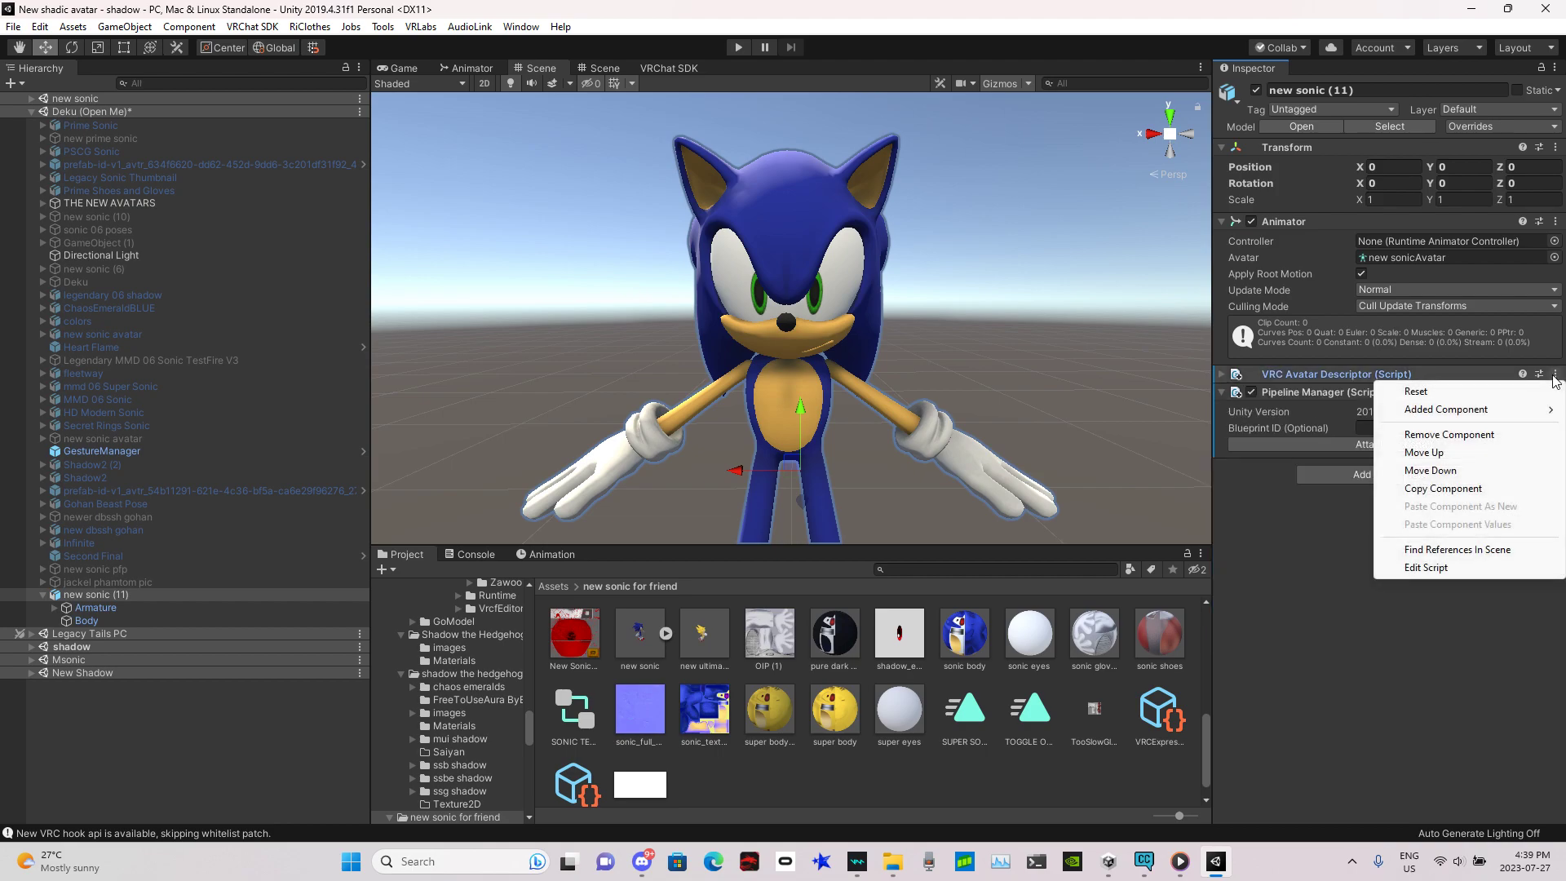
click(1449, 434)
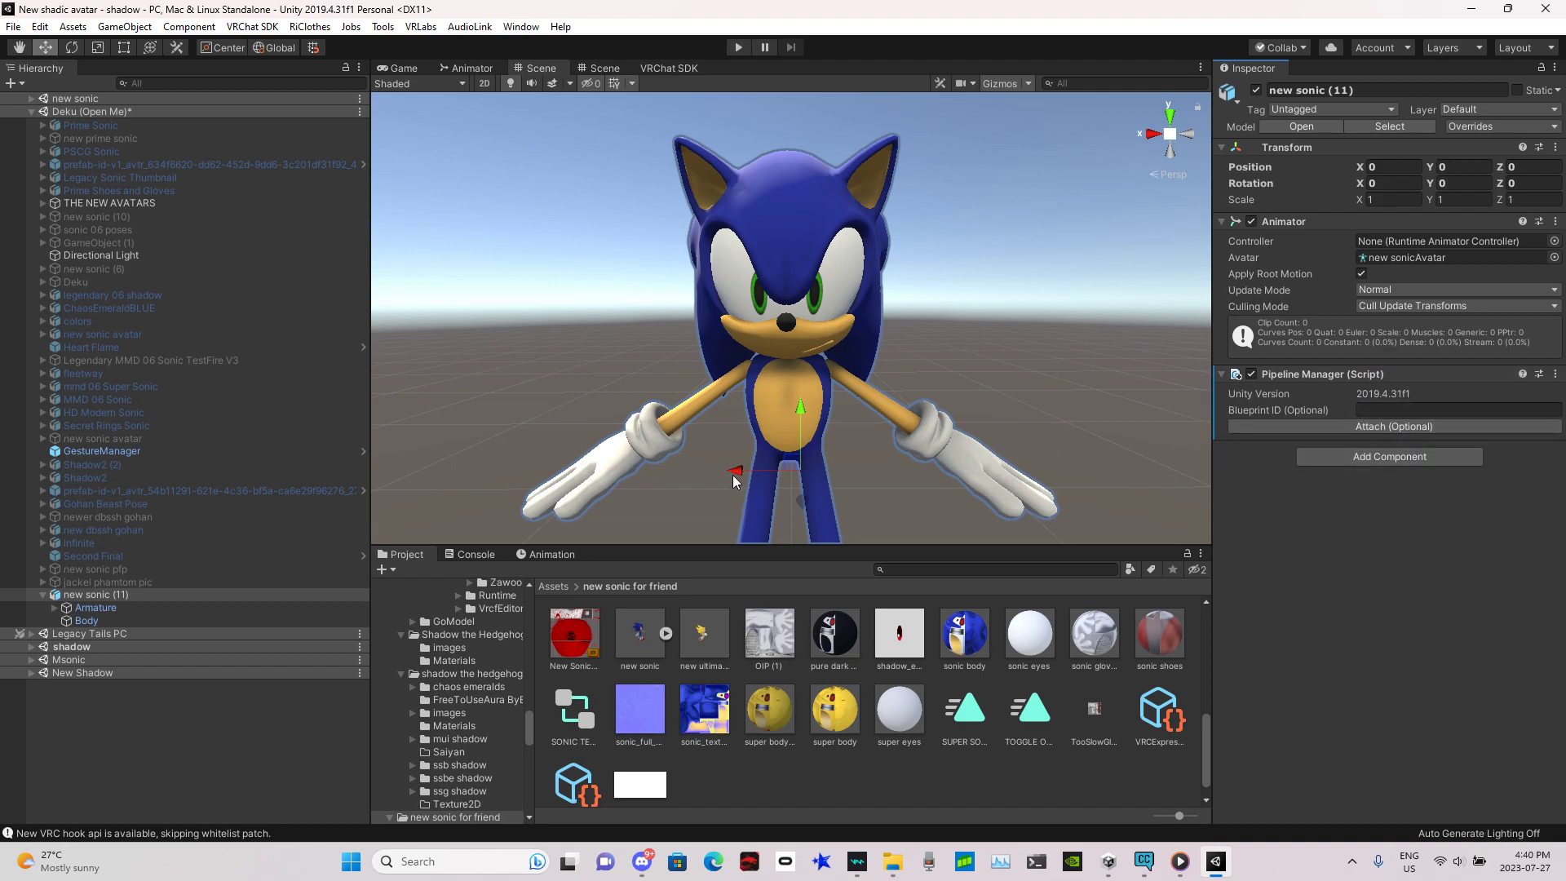
Search the components for "ava" and add VRC Avatar Descriptor to the new sonic (11) object again
click(1369, 461)
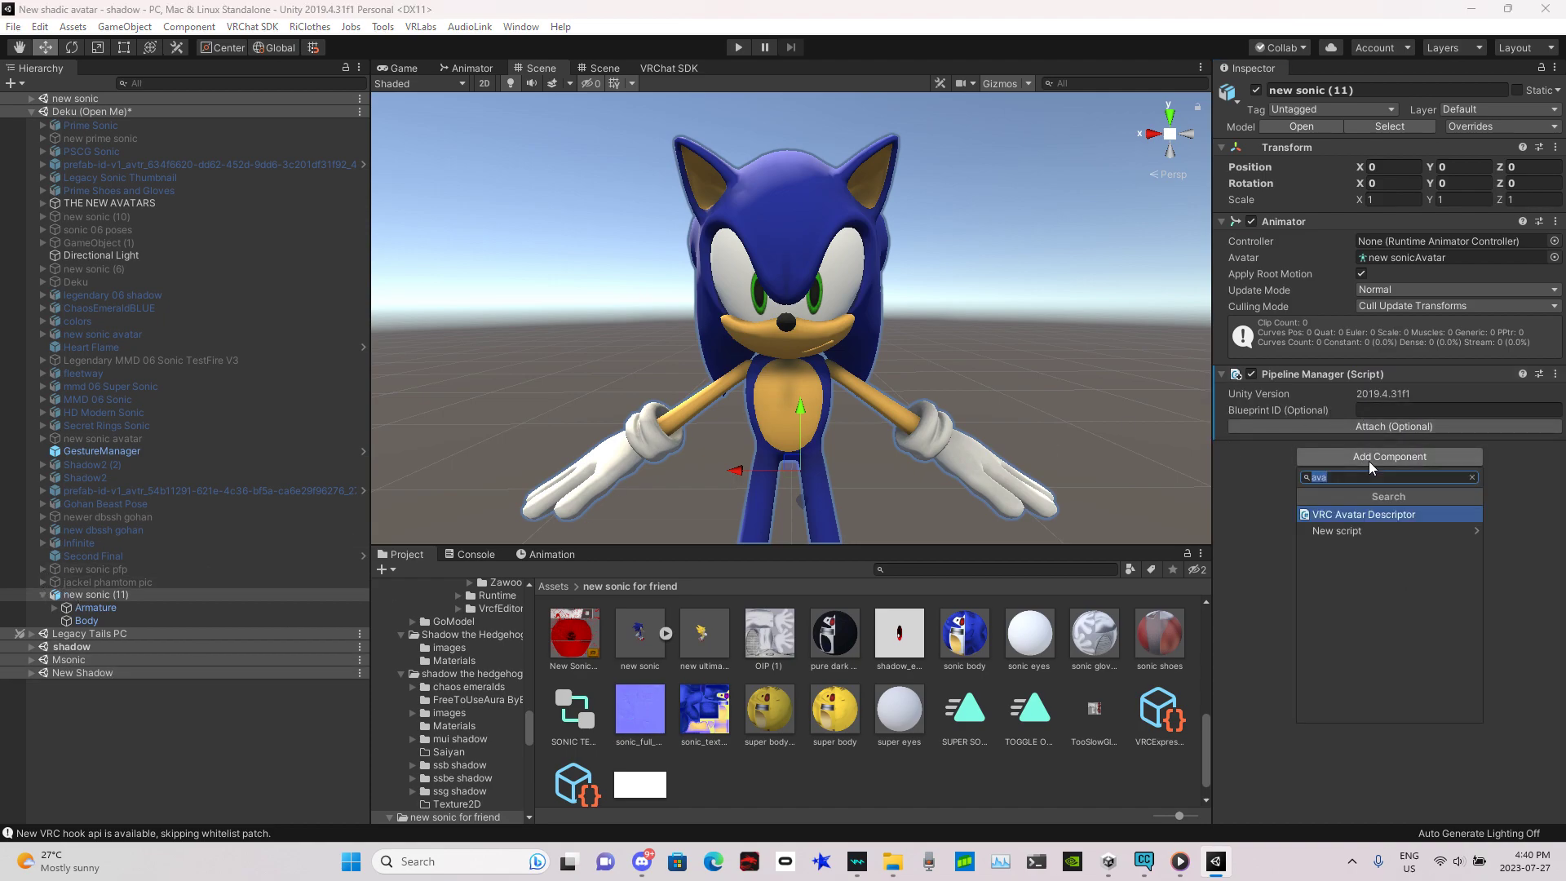
key(BackSpace)
text(vrc)
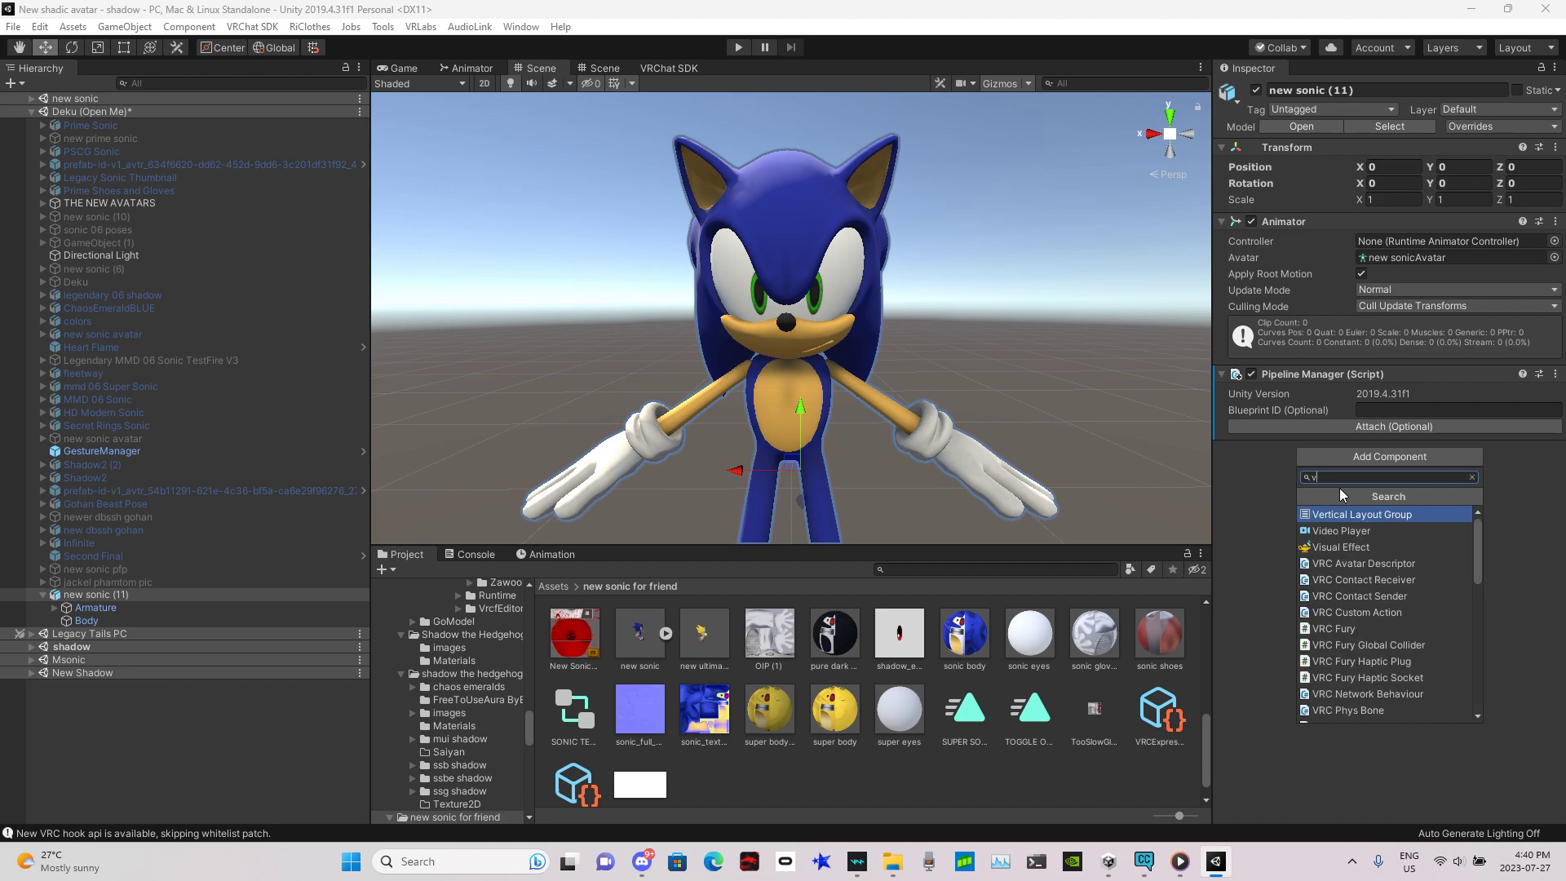
key(BackSpace)
key(BackSpace)
key(BackSpace)
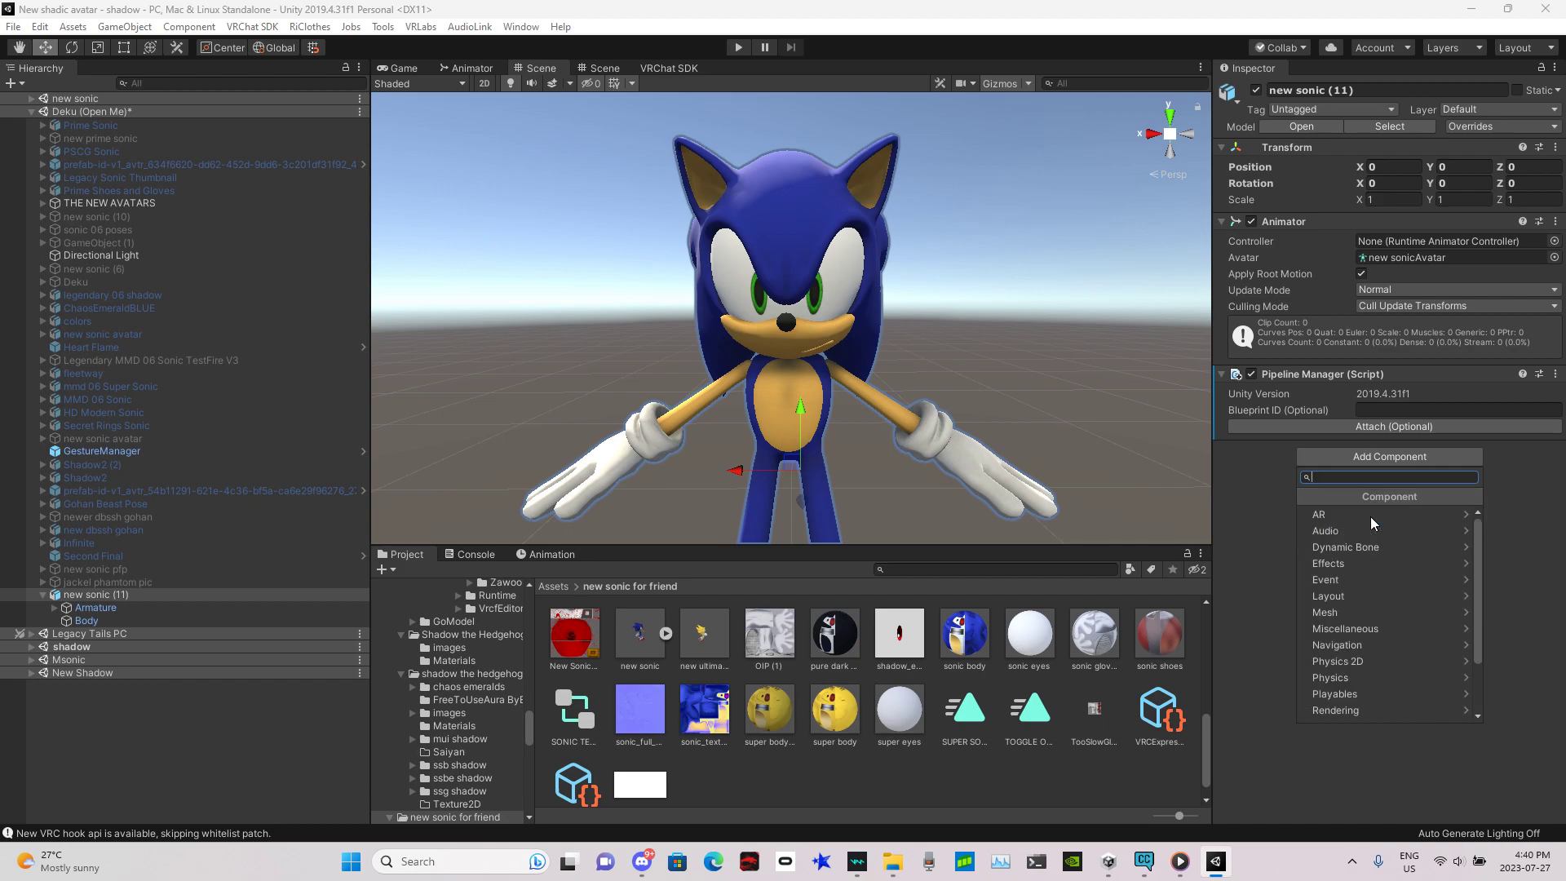
text(vaa)
key(BackSpace)
key(BackSpace)
key(BackSpace)
text(ava)
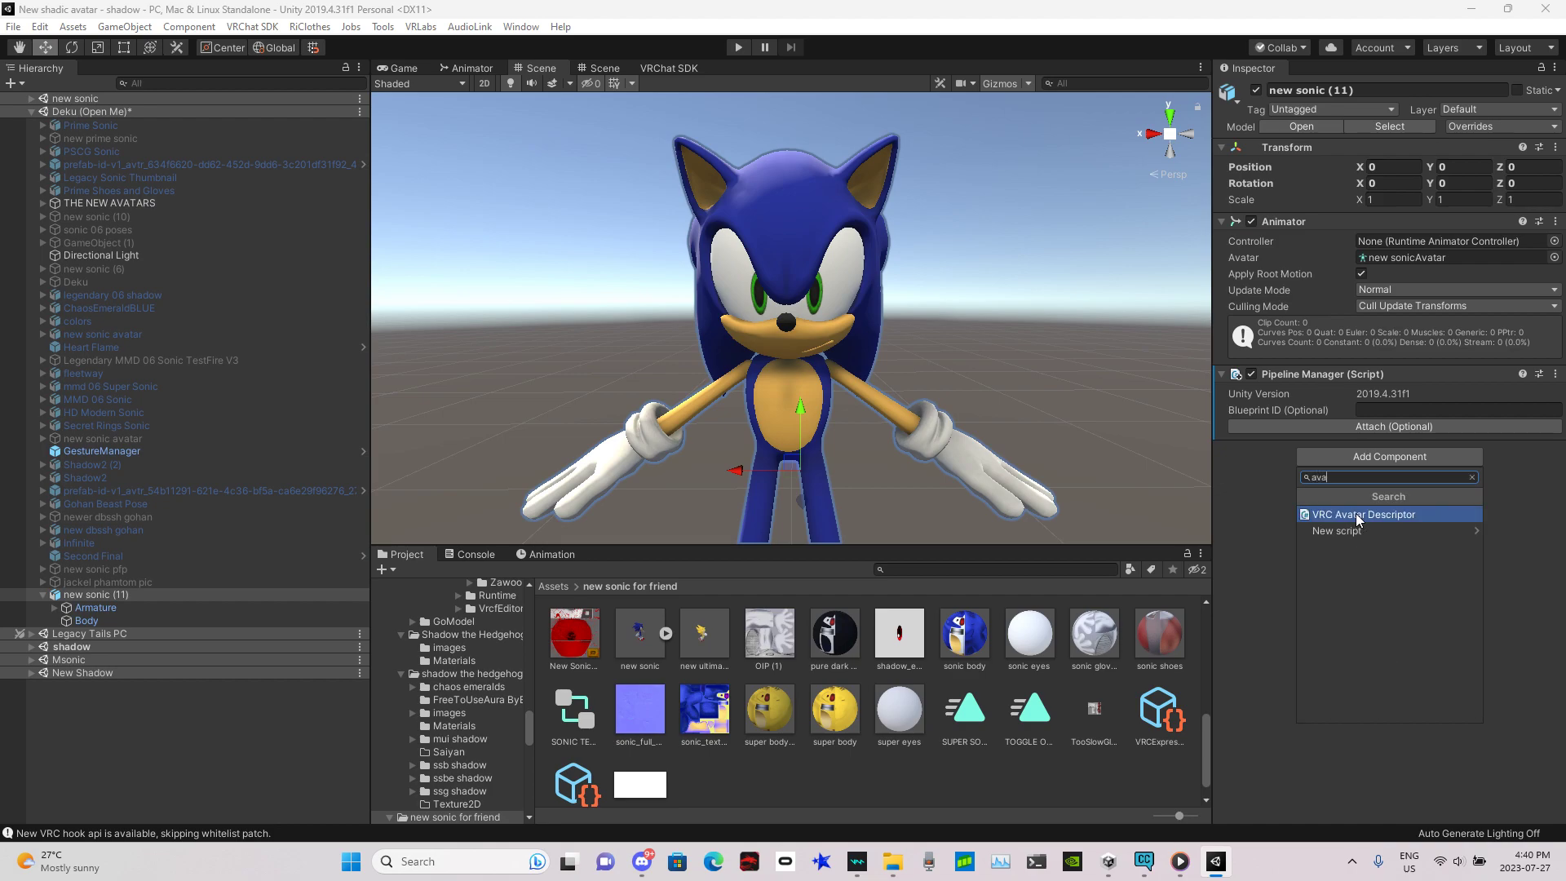
click(1357, 515)
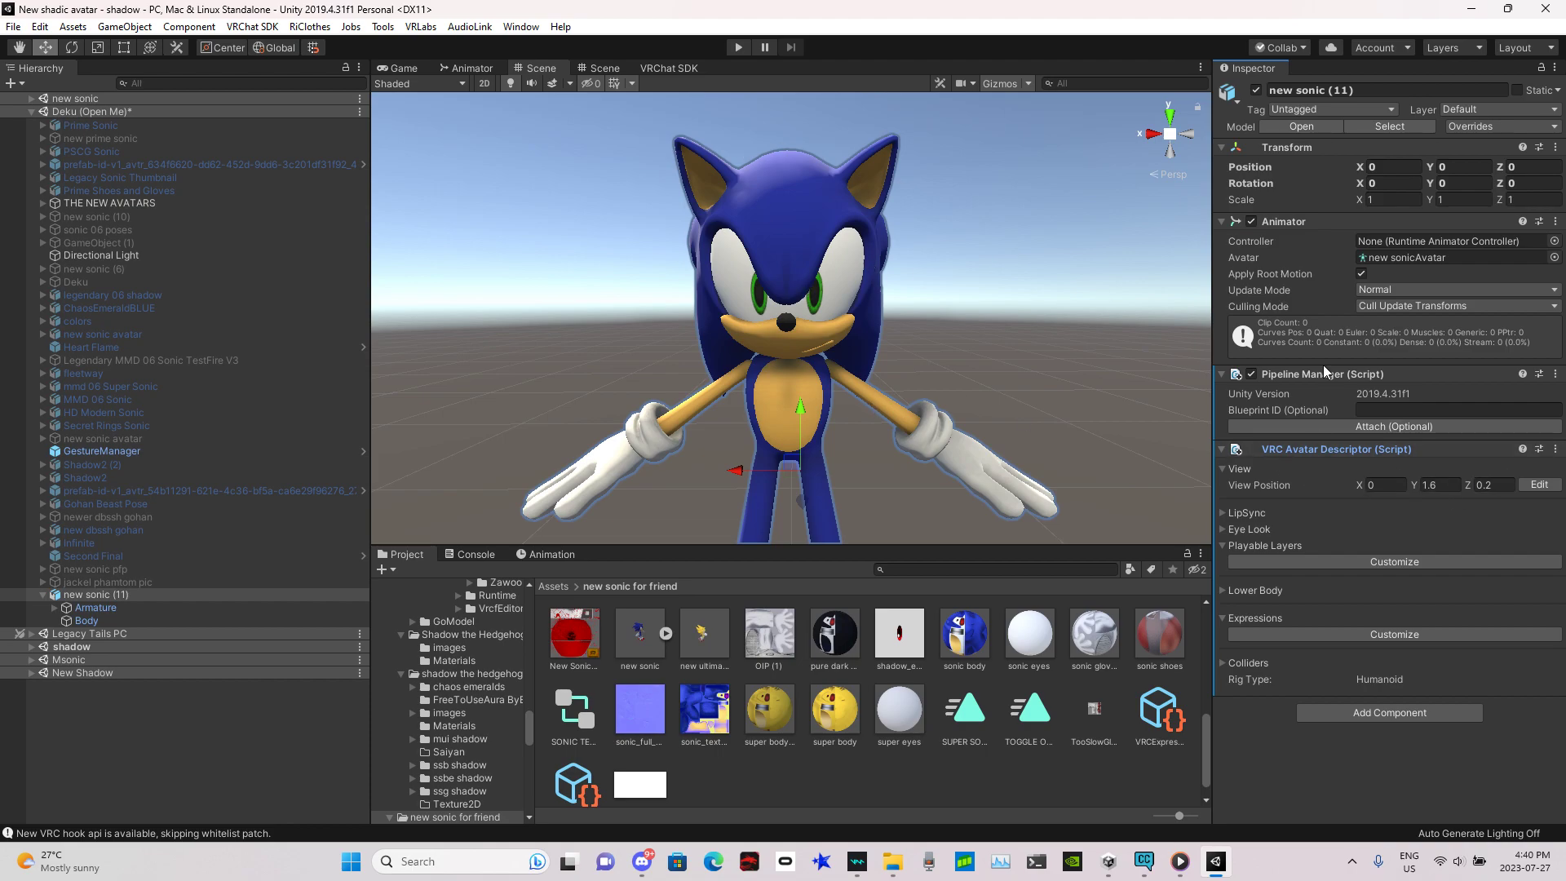
Set the avatar descriptor's View Position to Y 0.9 and Z 0.1
click(1446, 487)
text(0.9)
click(1506, 484)
text(0.1)
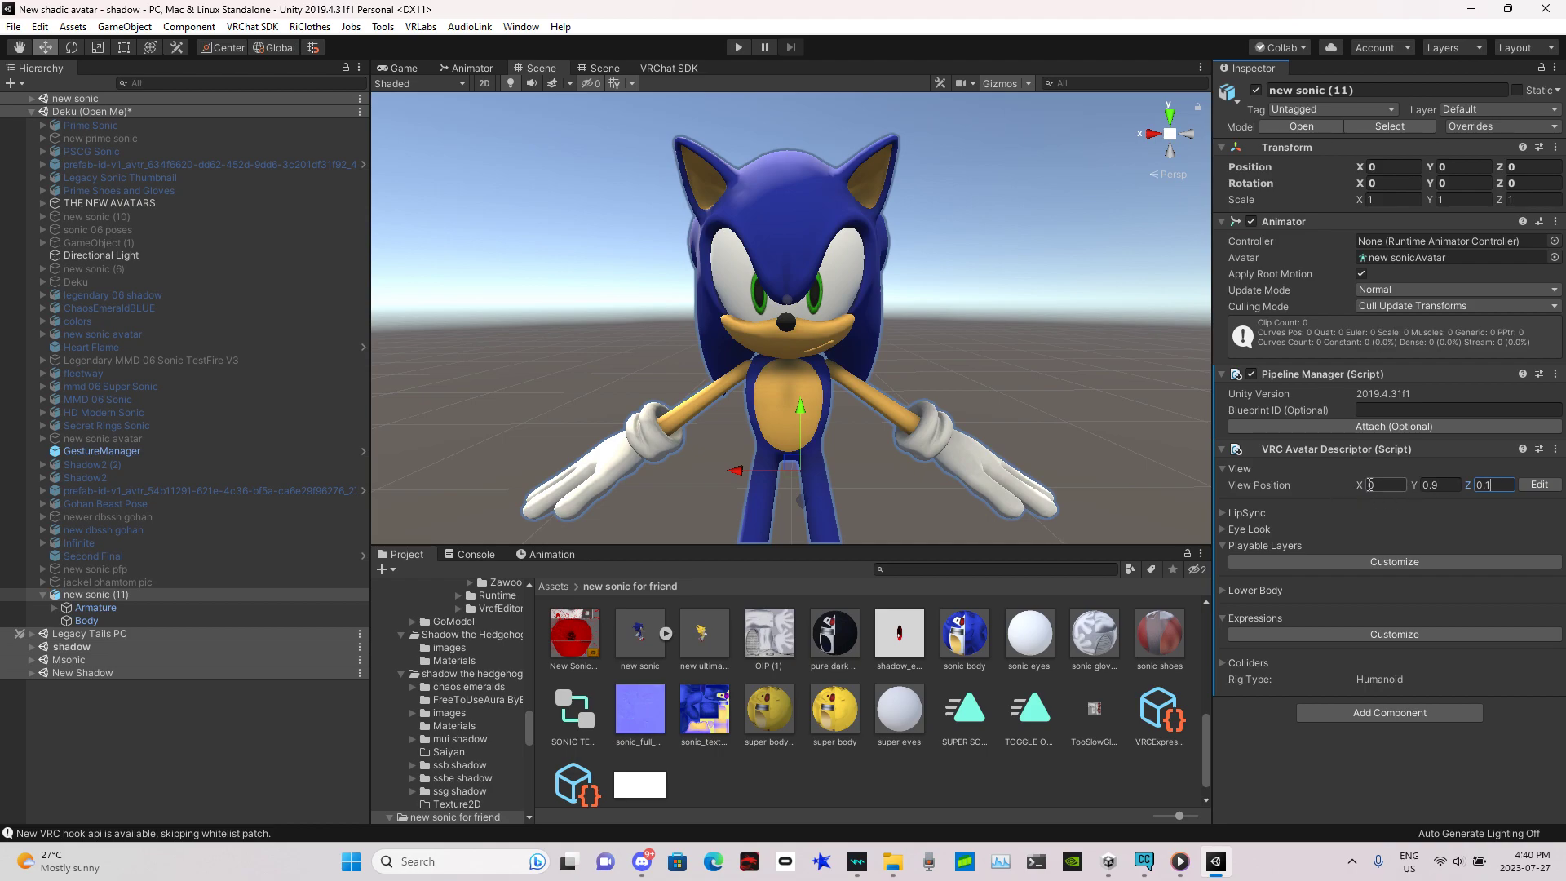
Run Auto Detect for the avatar descriptor's LipSync settings and collapse that section
click(1244, 512)
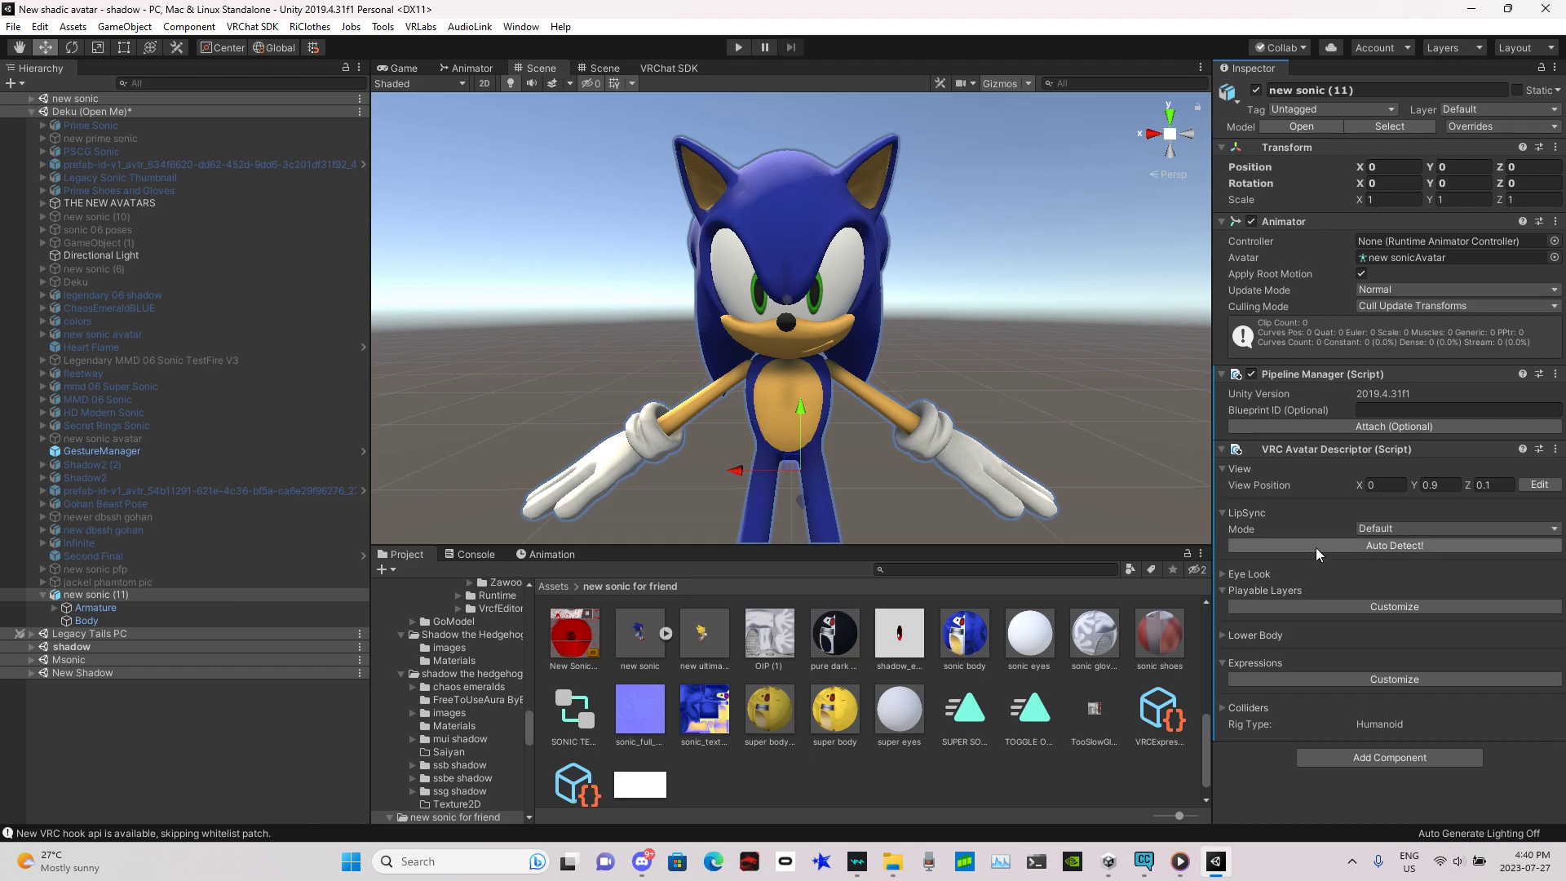
click(1315, 546)
click(1230, 513)
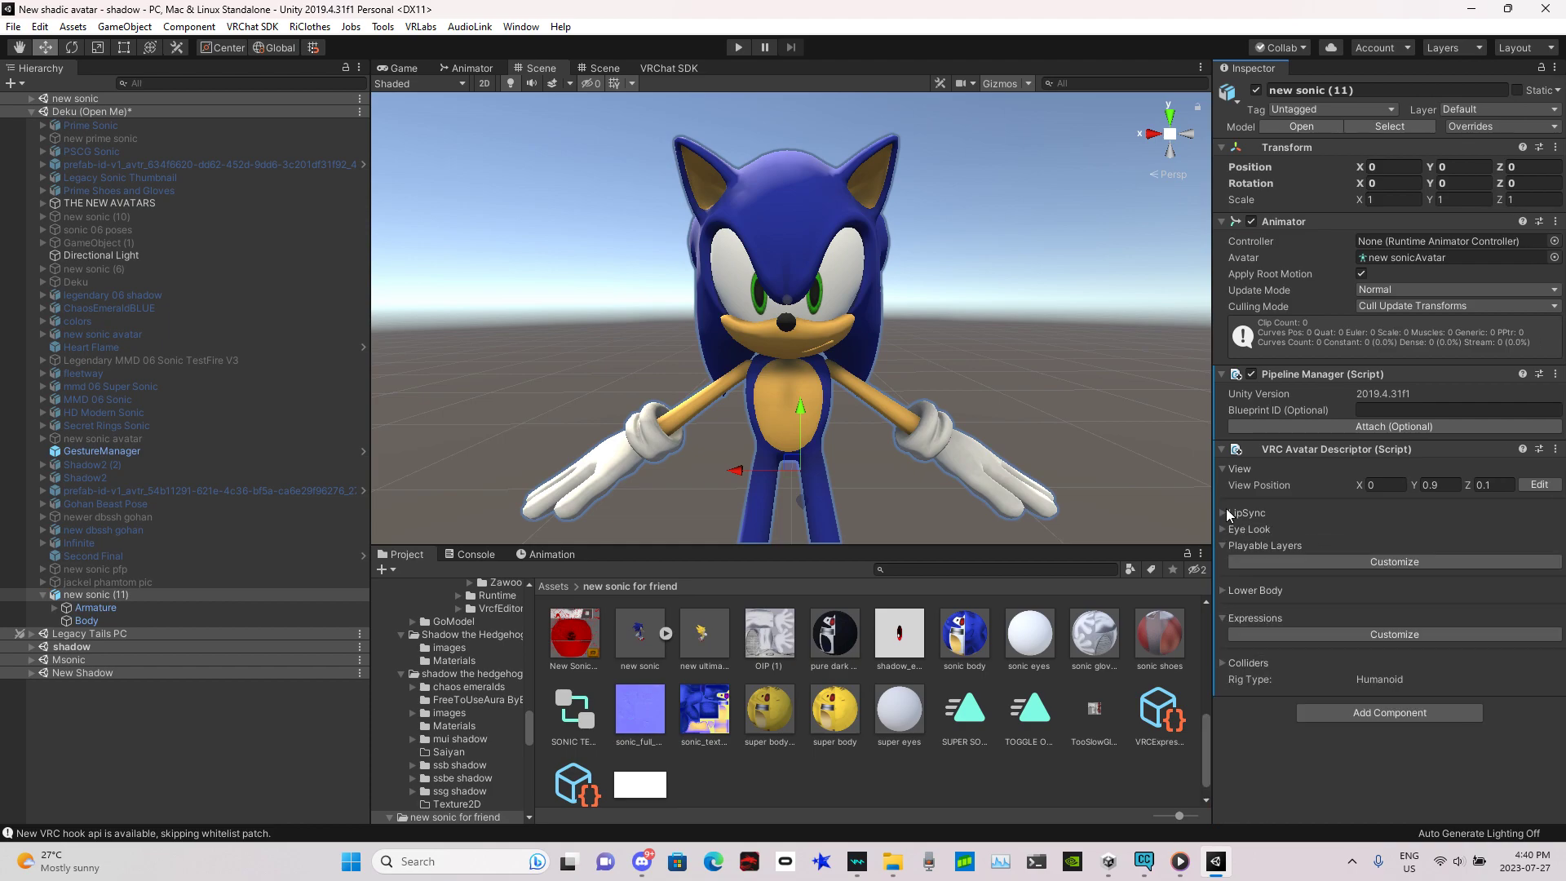
Customize the avatar's playable layers and create an Animator Controller named fx in the new sonic for friend folder
click(1300, 561)
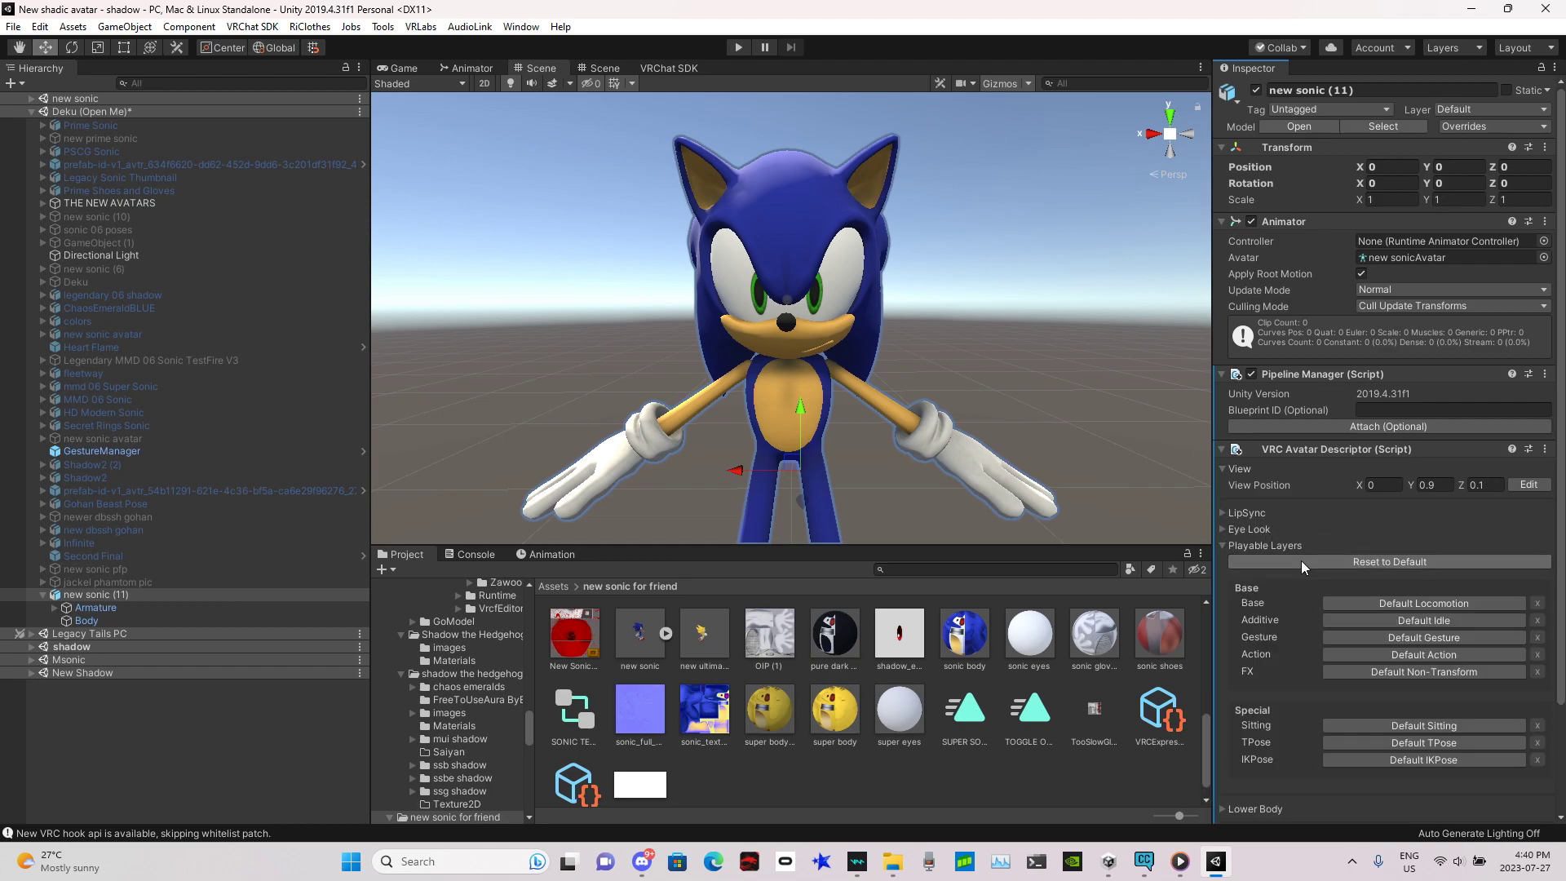
right_click(754, 765)
mouse_move(841, 326)
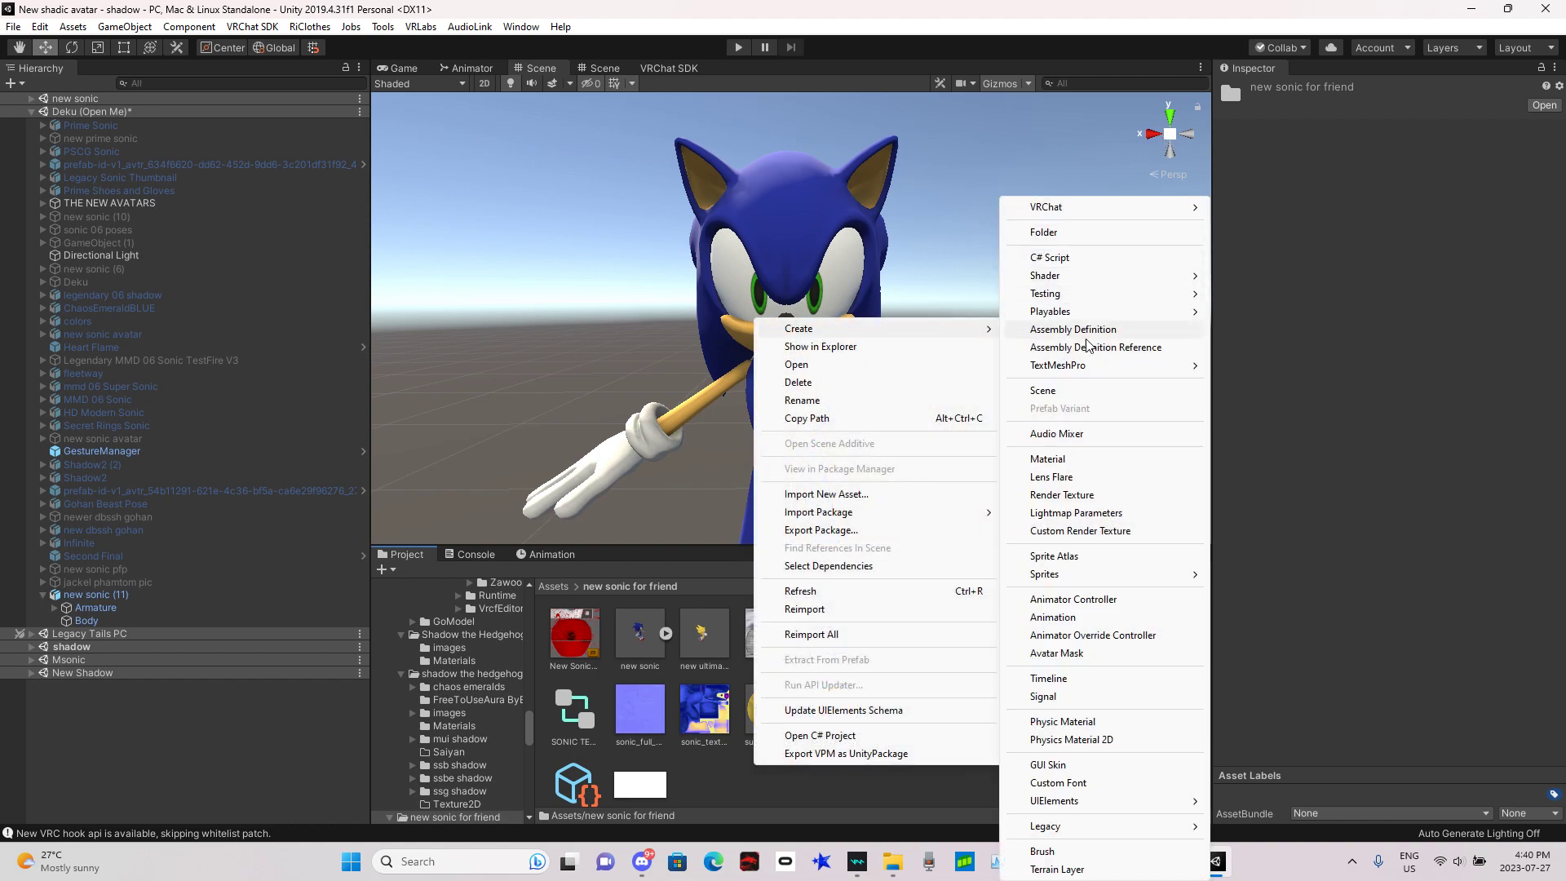
click(1071, 600)
key(BackSpace)
text(fx)
key(Return)
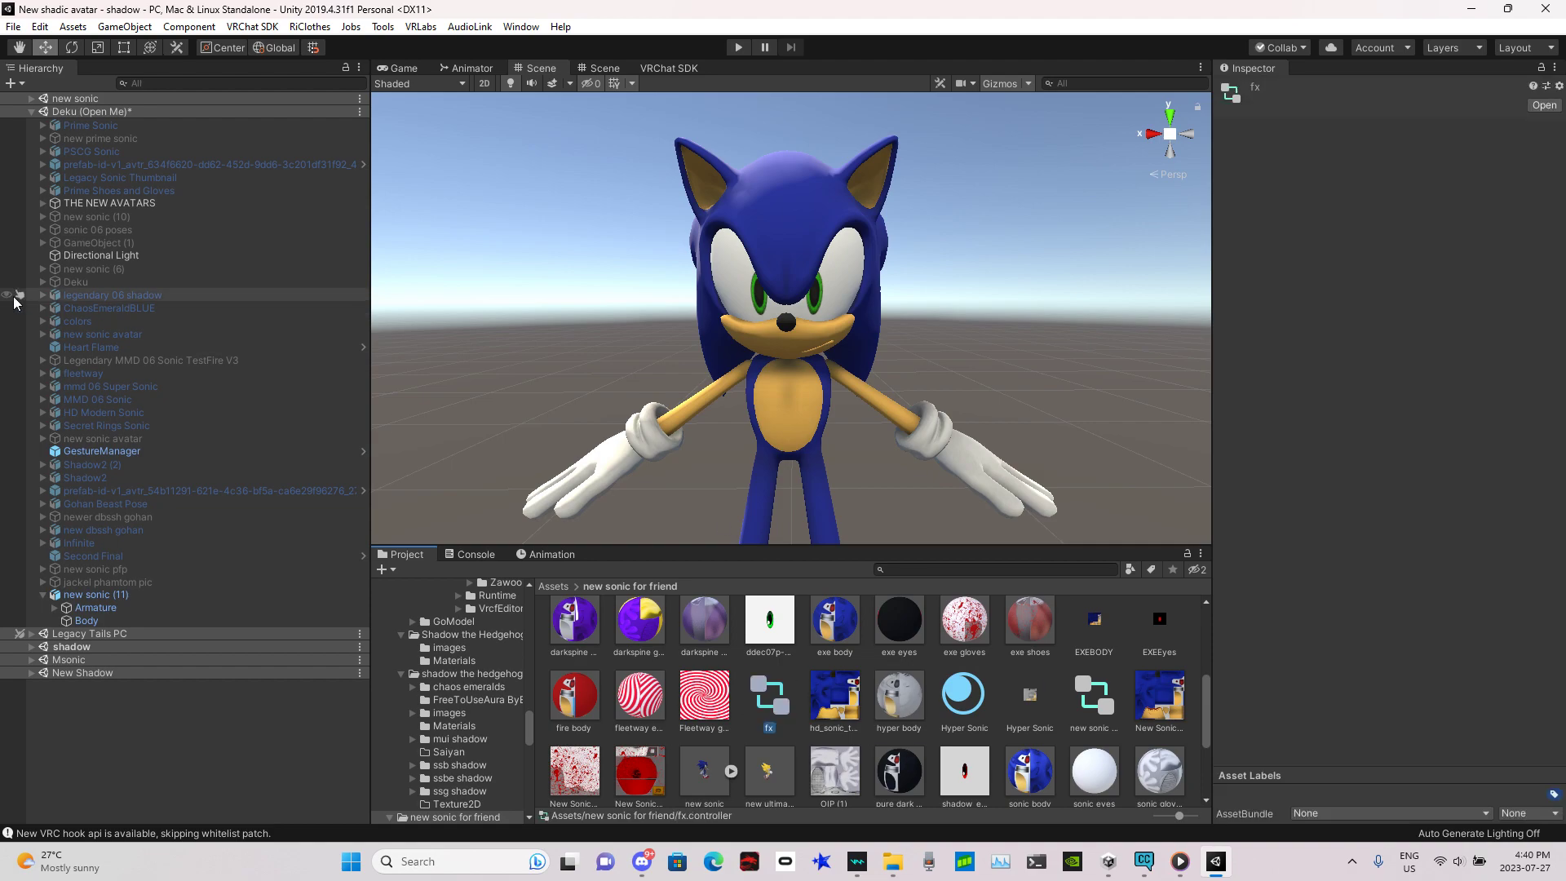
Assign the fx controller to the FX playable layer of new sonic (11)
click(94, 595)
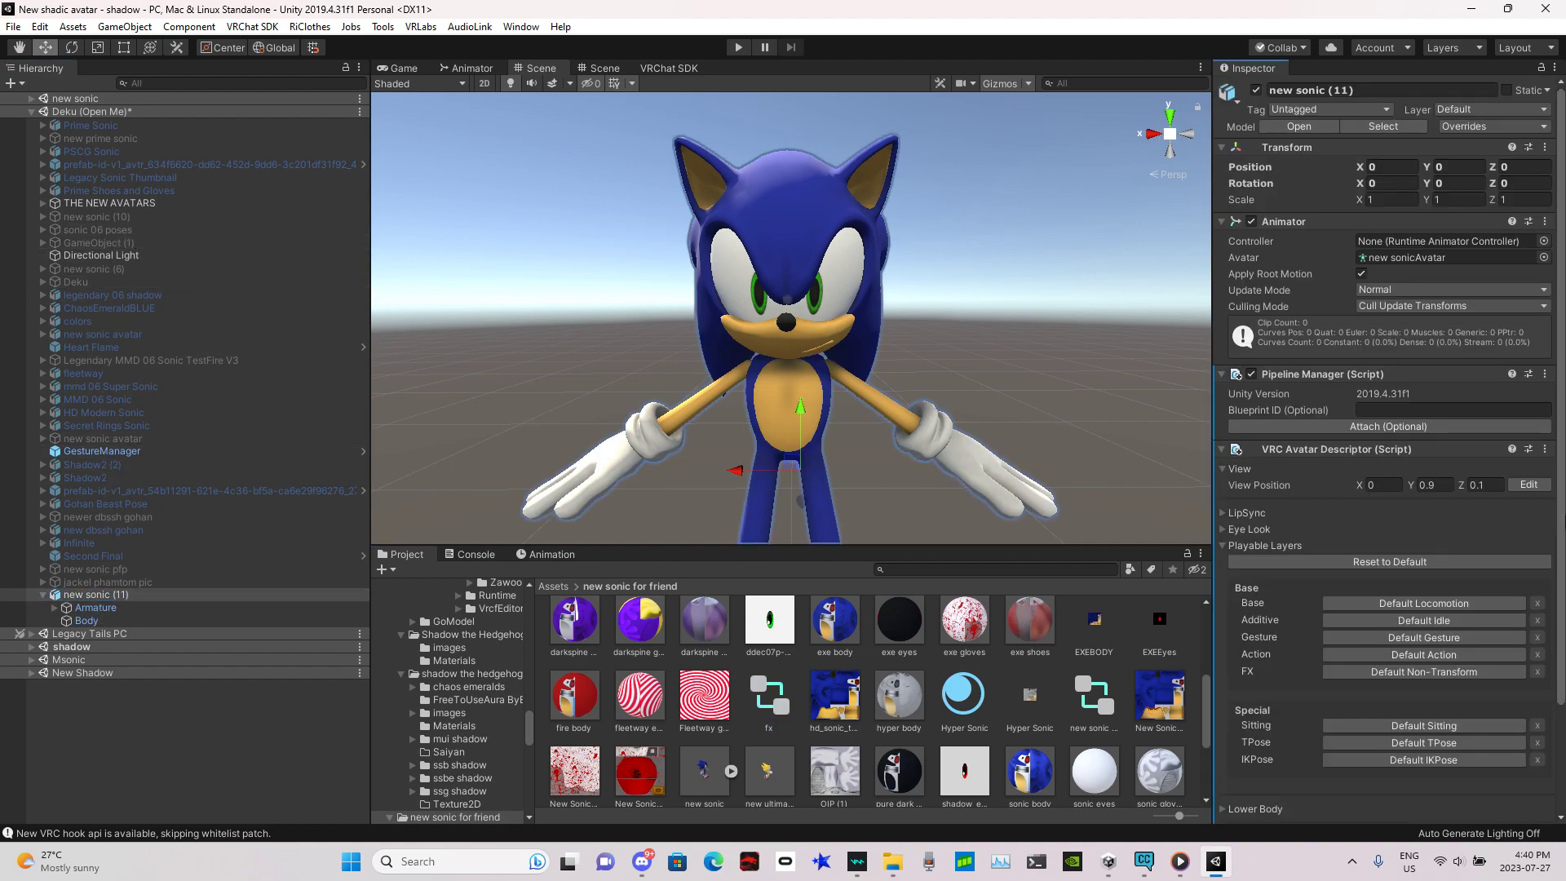
scroll(1341, 539, down, 3)
click(1346, 540)
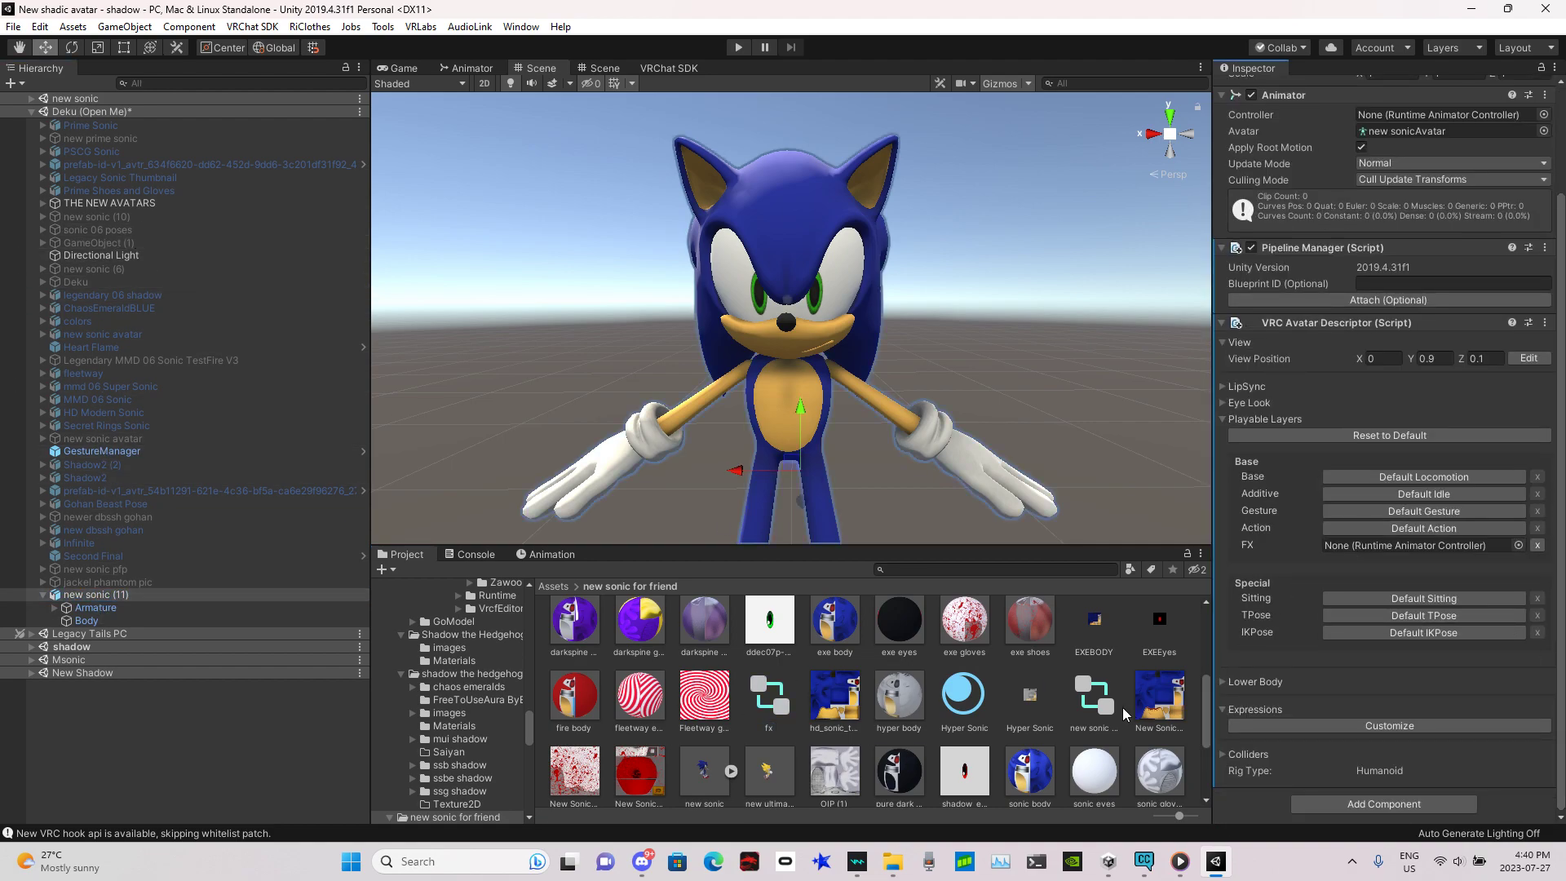
mouse_move(1201, 692)
mouse_down()
mouse_move(1202, 752)
mouse_move(1198, 635)
mouse_move(1192, 685)
mouse_up()
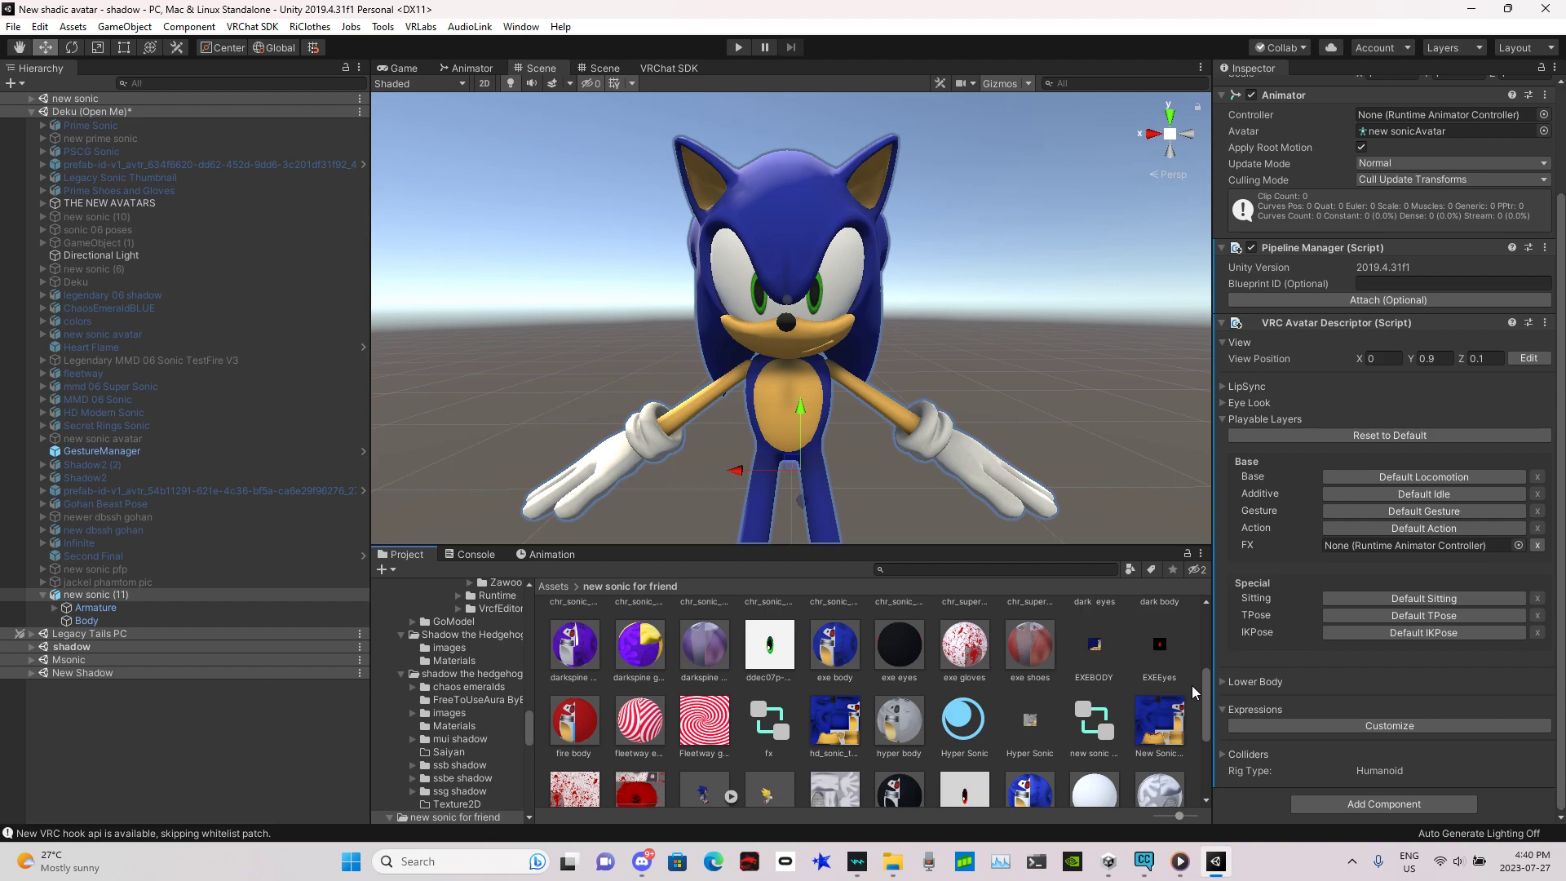
drag(767, 726, 1370, 551)
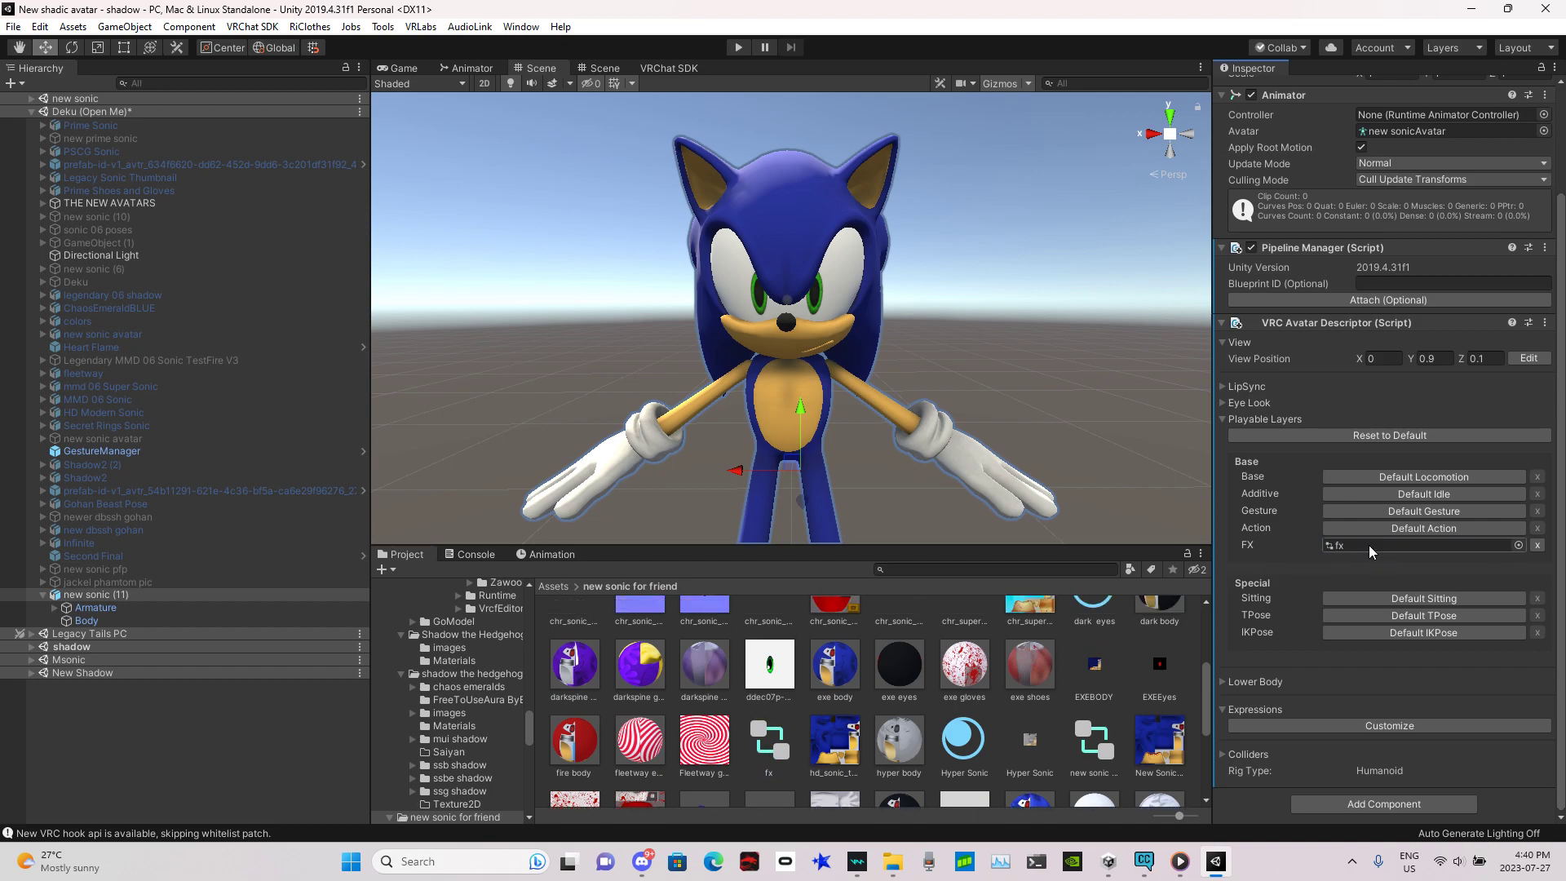
Create a folder named h78sifhcsihflics inside the new sonic for friend folder and open it
scroll(1200, 714, up, 3)
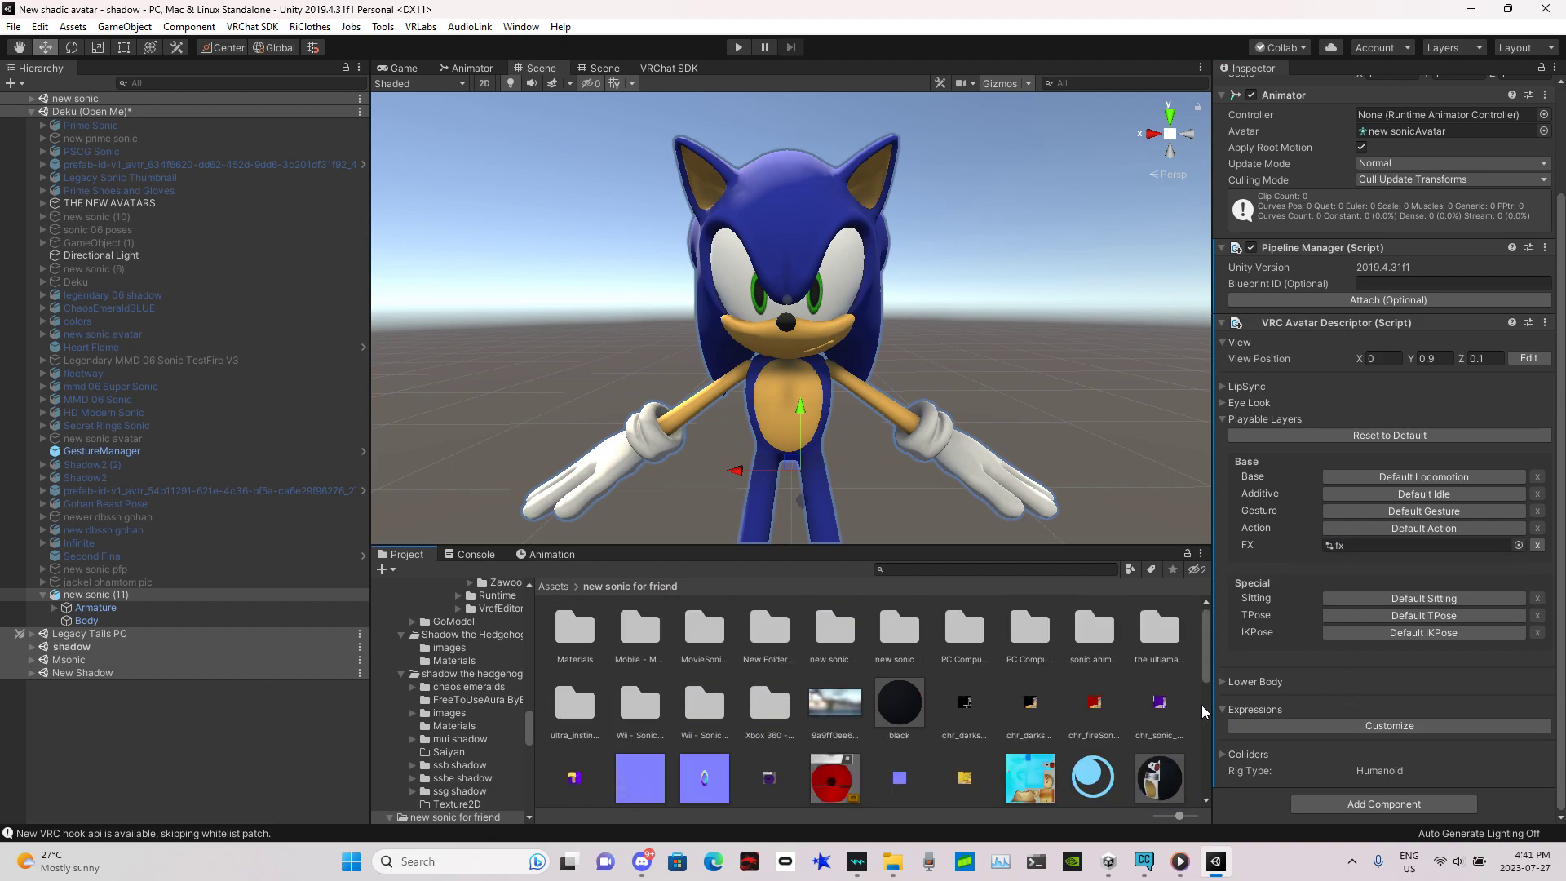
right_click(984, 701)
mouse_move(1063, 270)
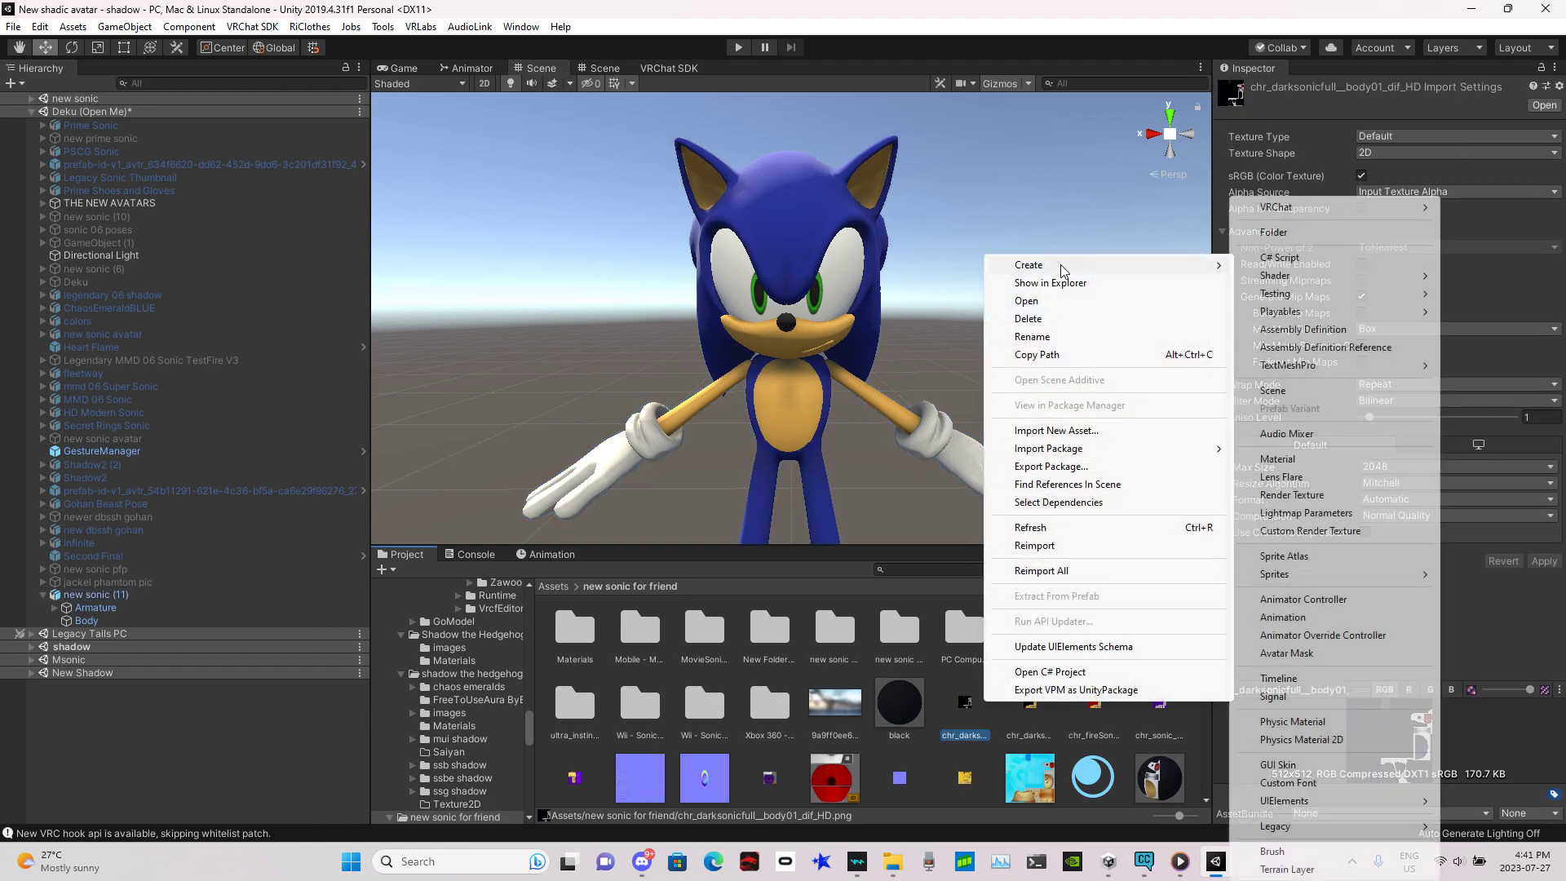
click(1302, 235)
text(h78sifhcsihflics)
key(Return)
double_click(574, 644)
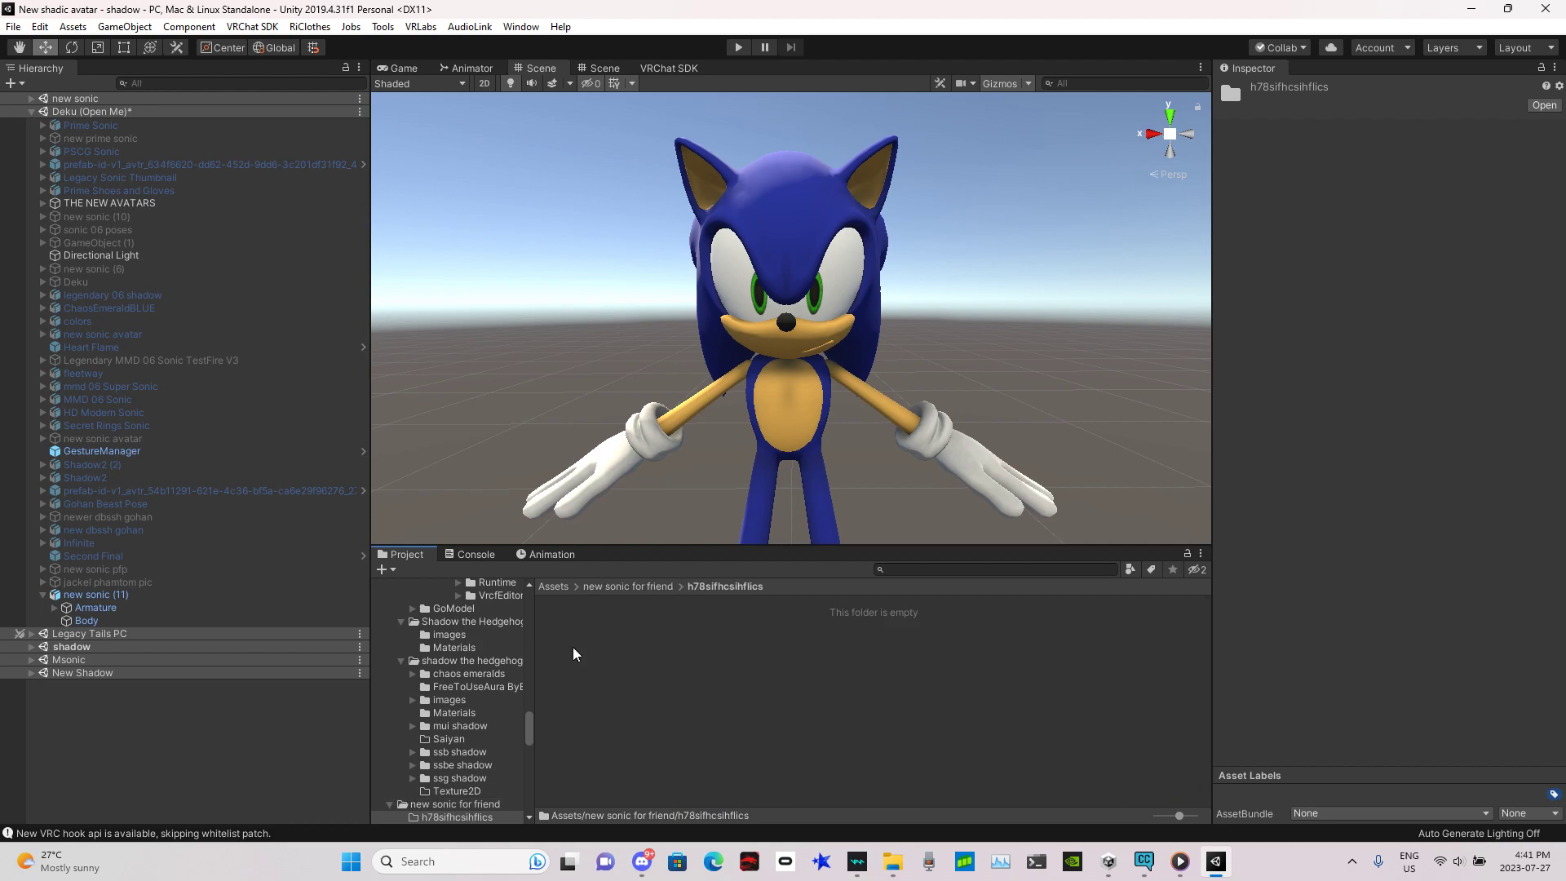
Select new sonic (11) and customize the Expressions section of its avatar descriptor
right_click(740, 675)
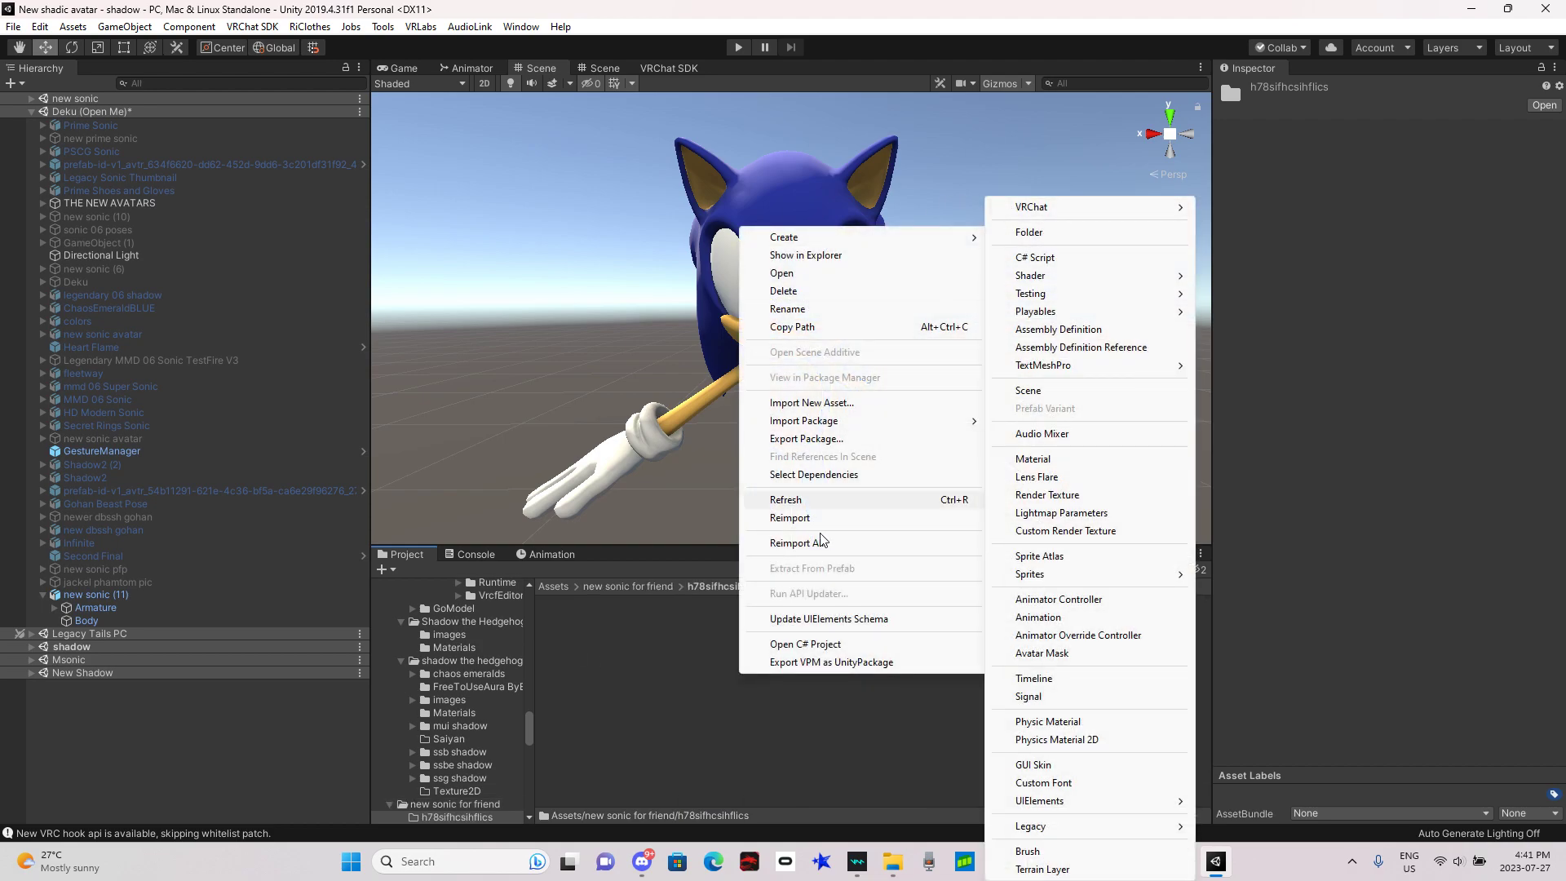
click(654, 754)
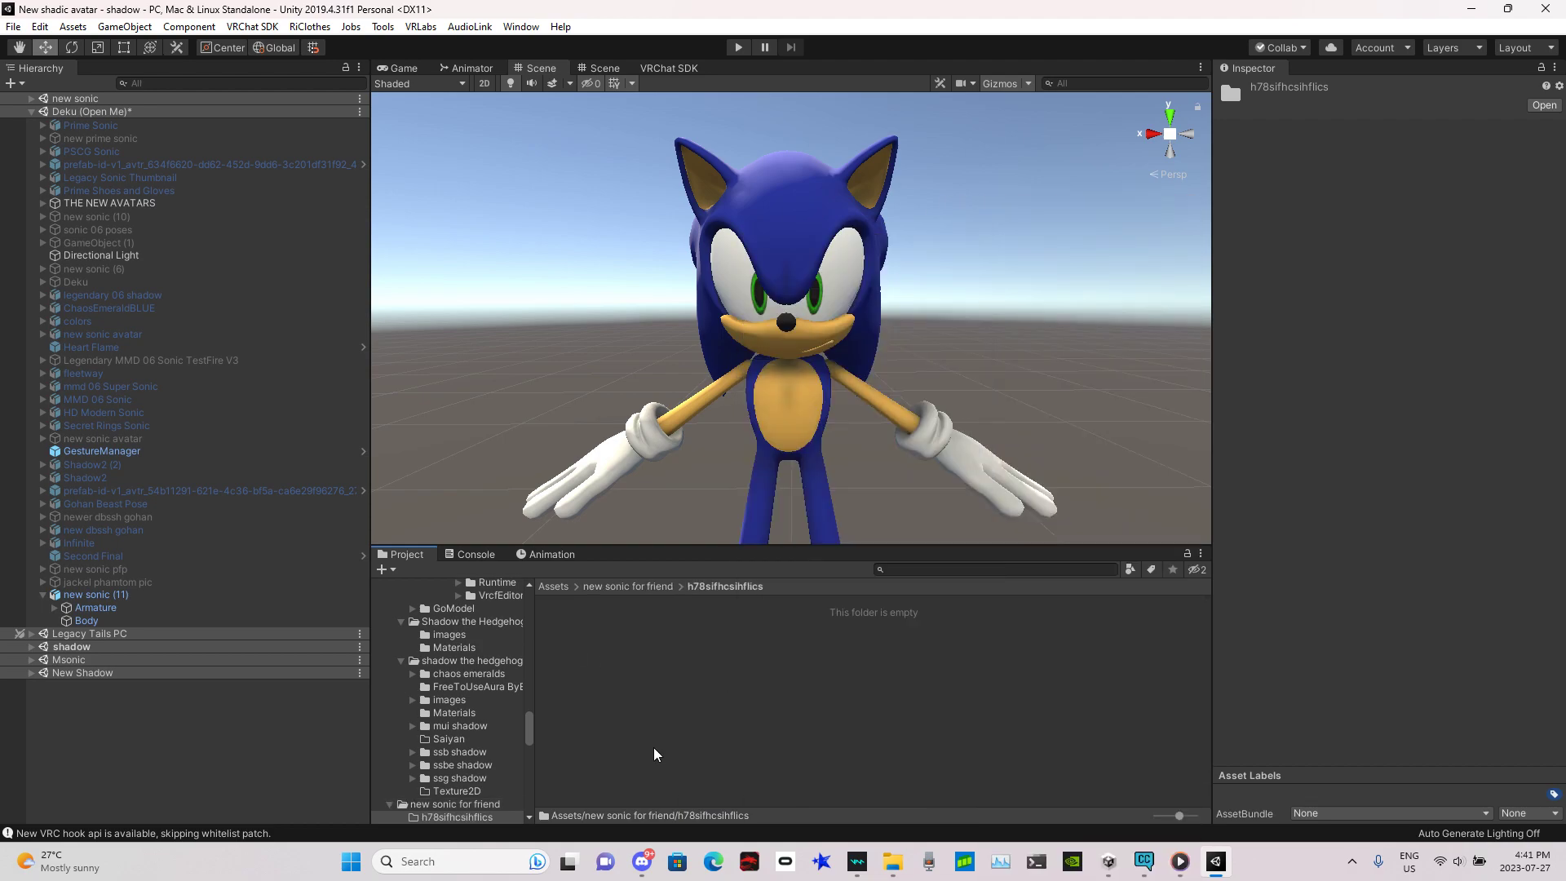
click(122, 595)
scroll(1564, 488, down, 3)
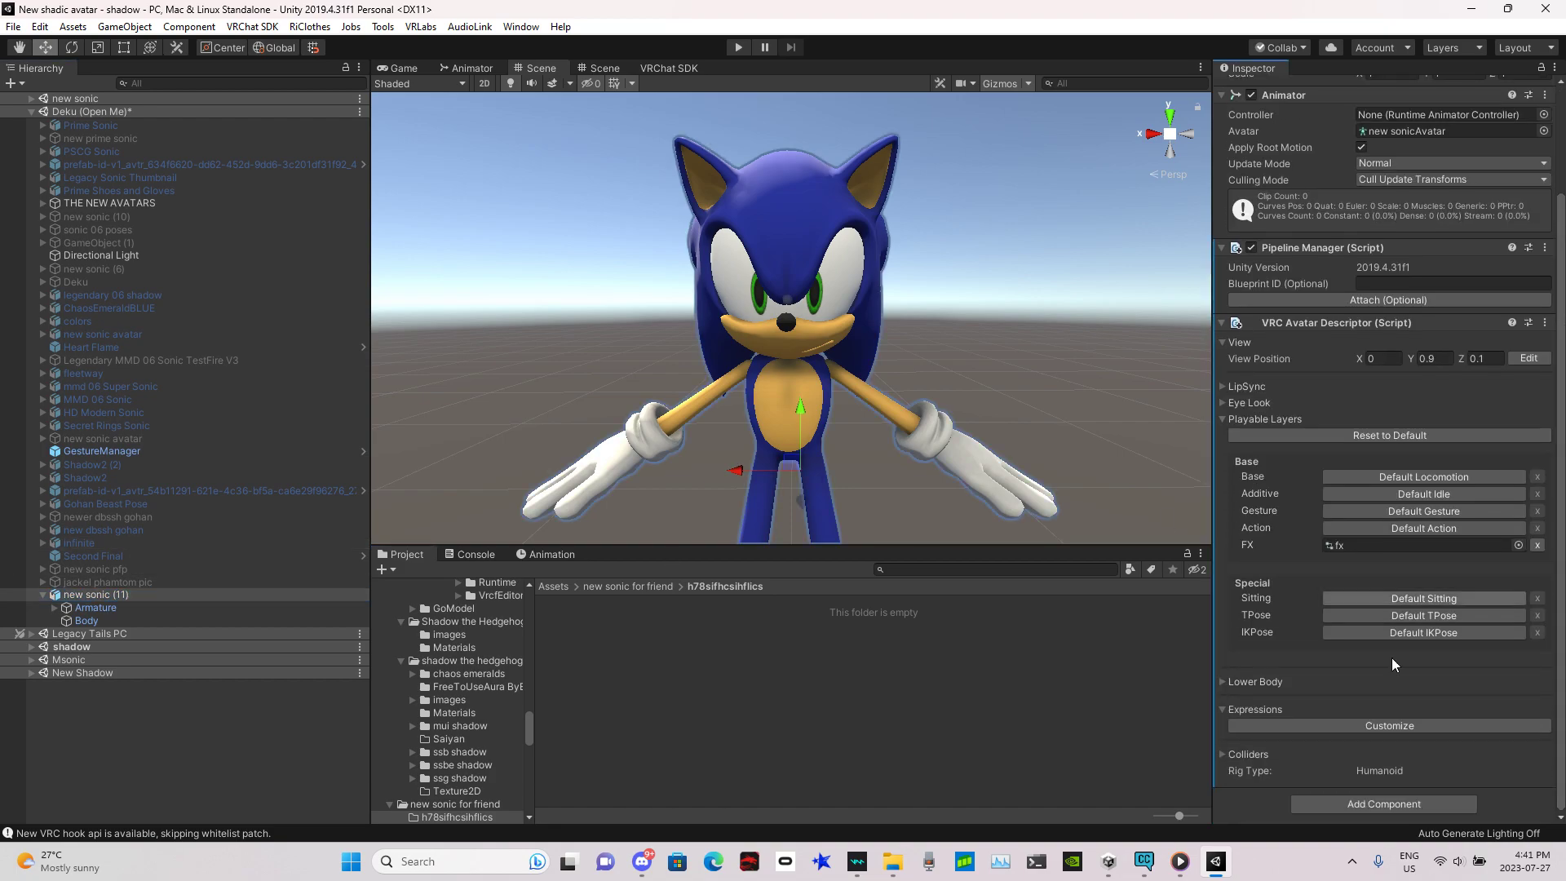
click(1319, 723)
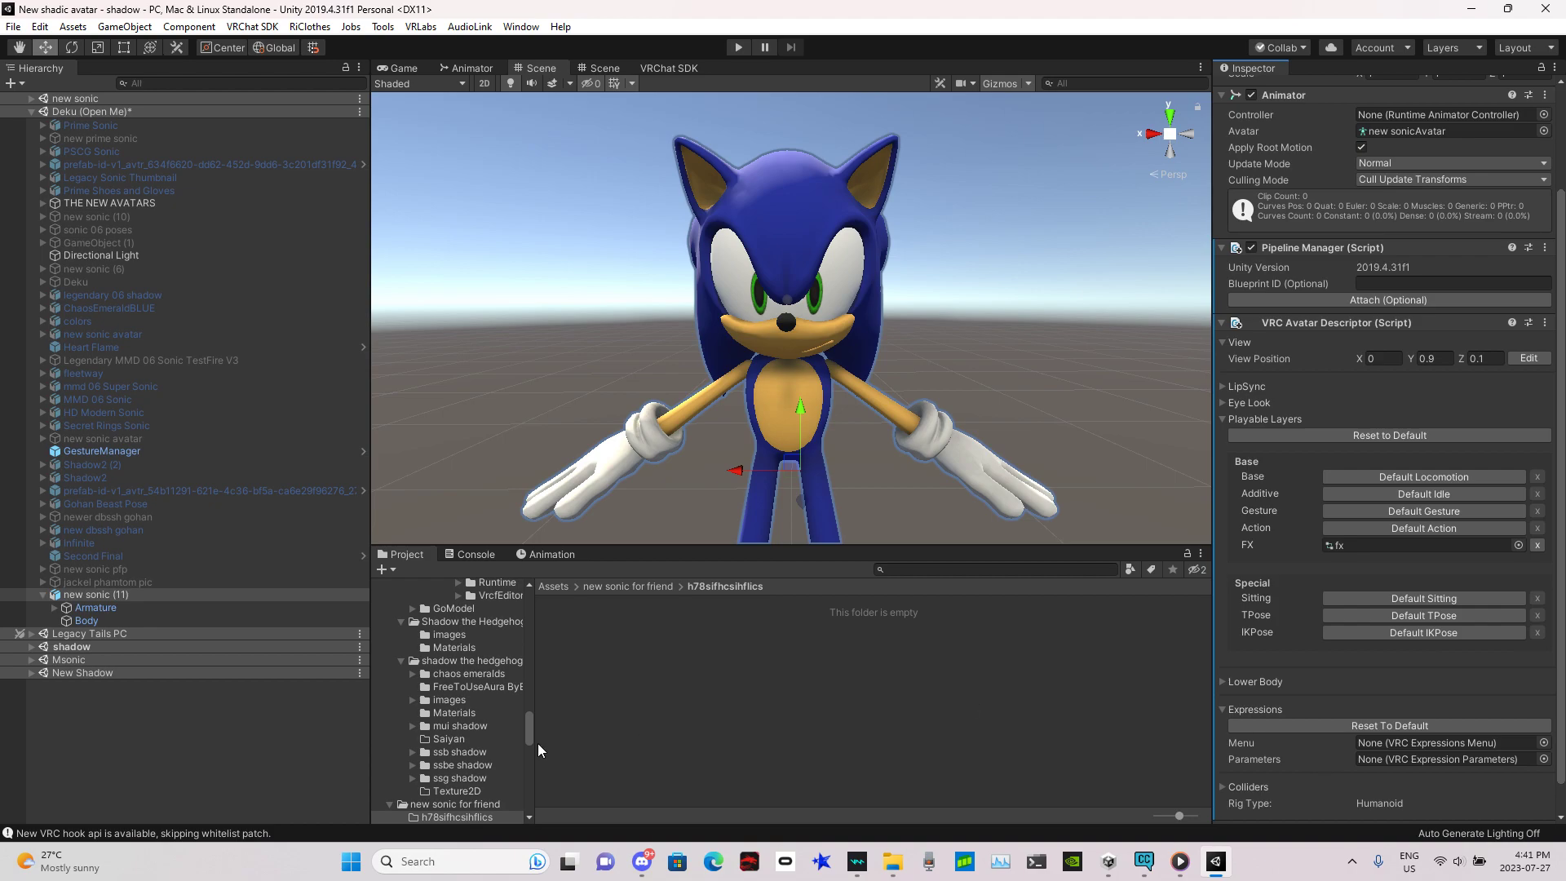
Create a VRChat Expressions Menu asset and an Expression Parameters asset in the h78sifhcsihflics folder
right_click(650, 693)
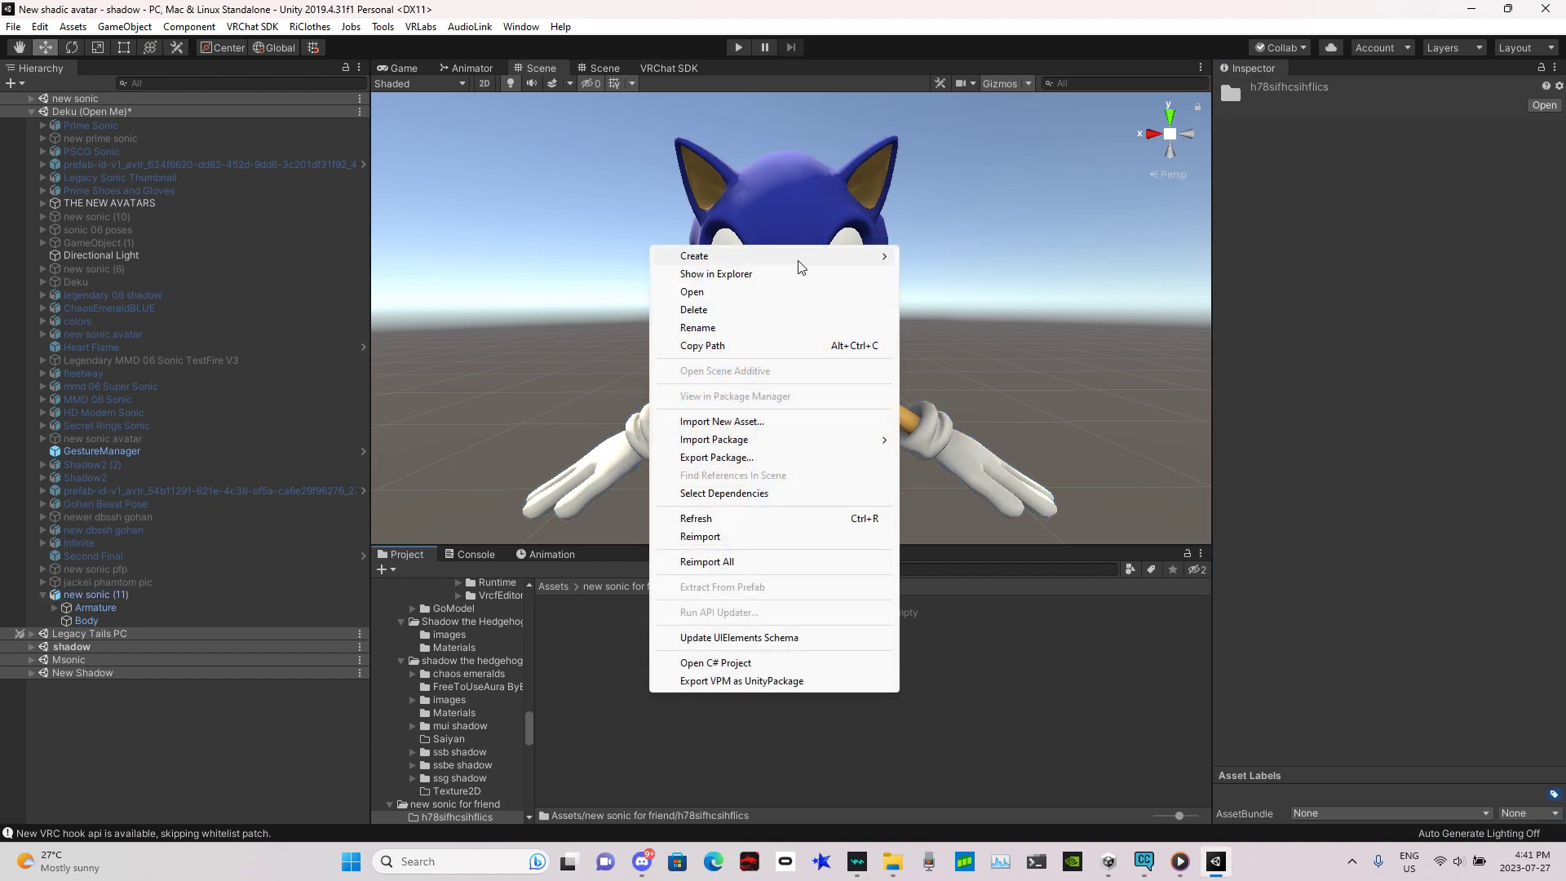
mouse_move(795, 268)
mouse_move(947, 207)
mouse_move(1150, 207)
click(1277, 224)
key(Return)
right_click(733, 615)
mouse_move(816, 177)
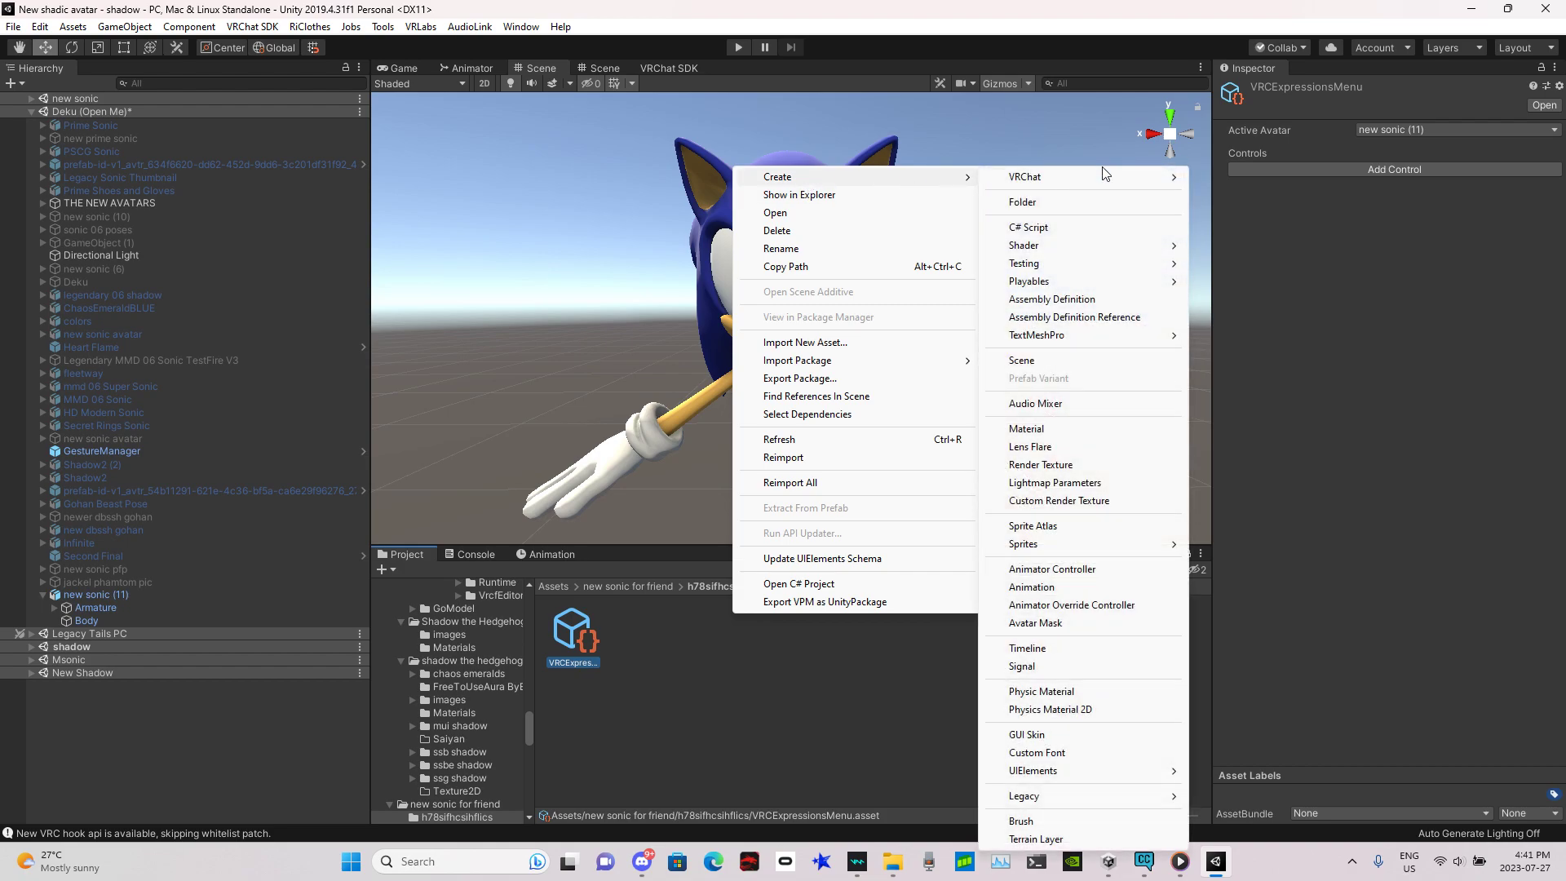
mouse_move(1142, 177)
mouse_move(1277, 184)
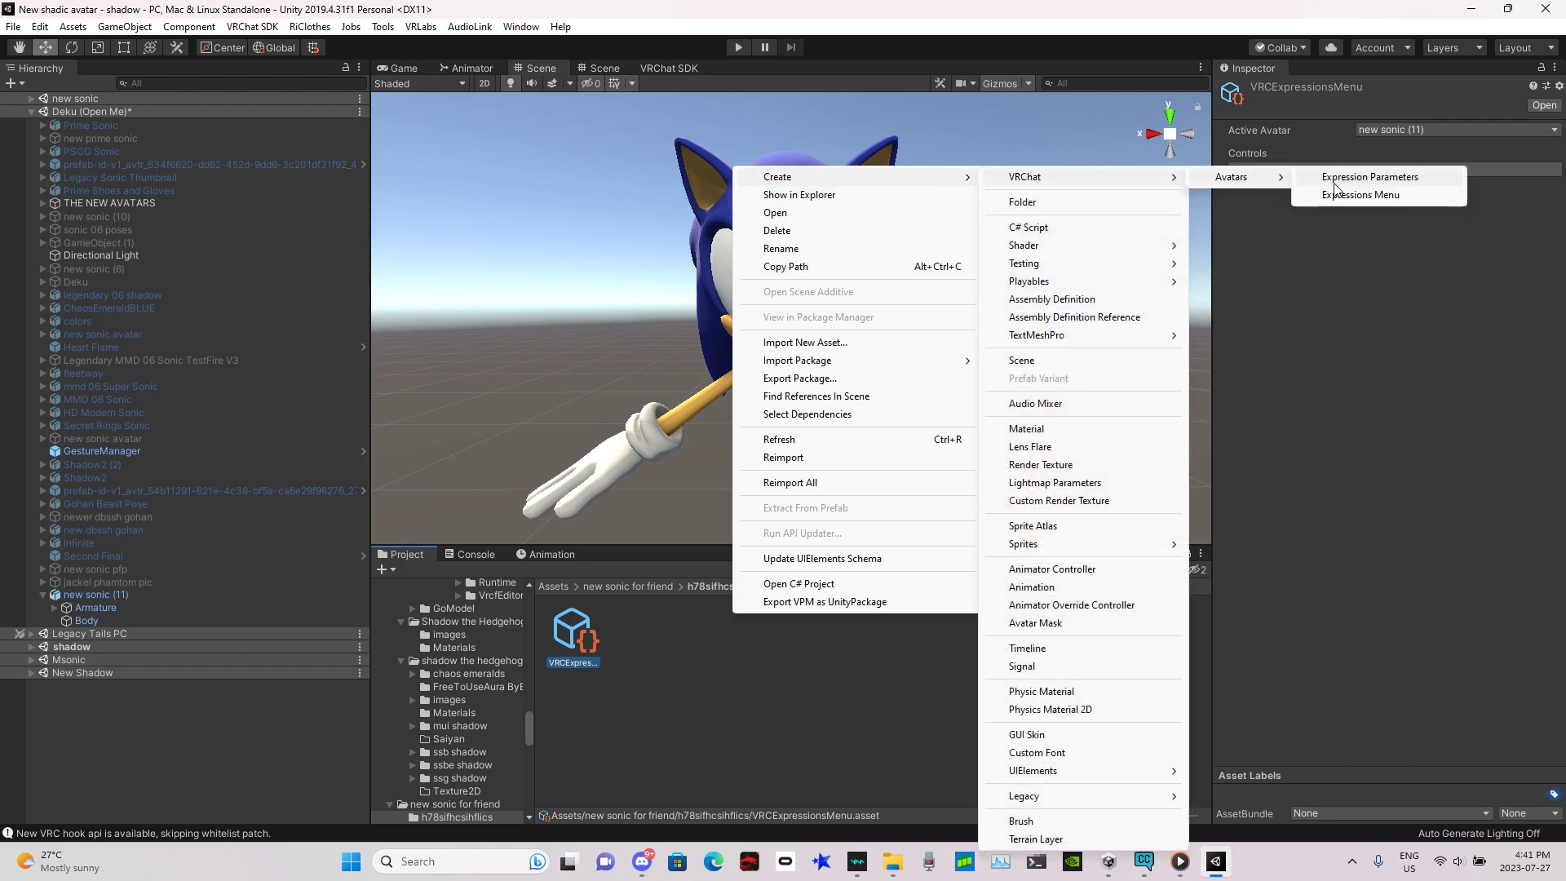
click(1378, 181)
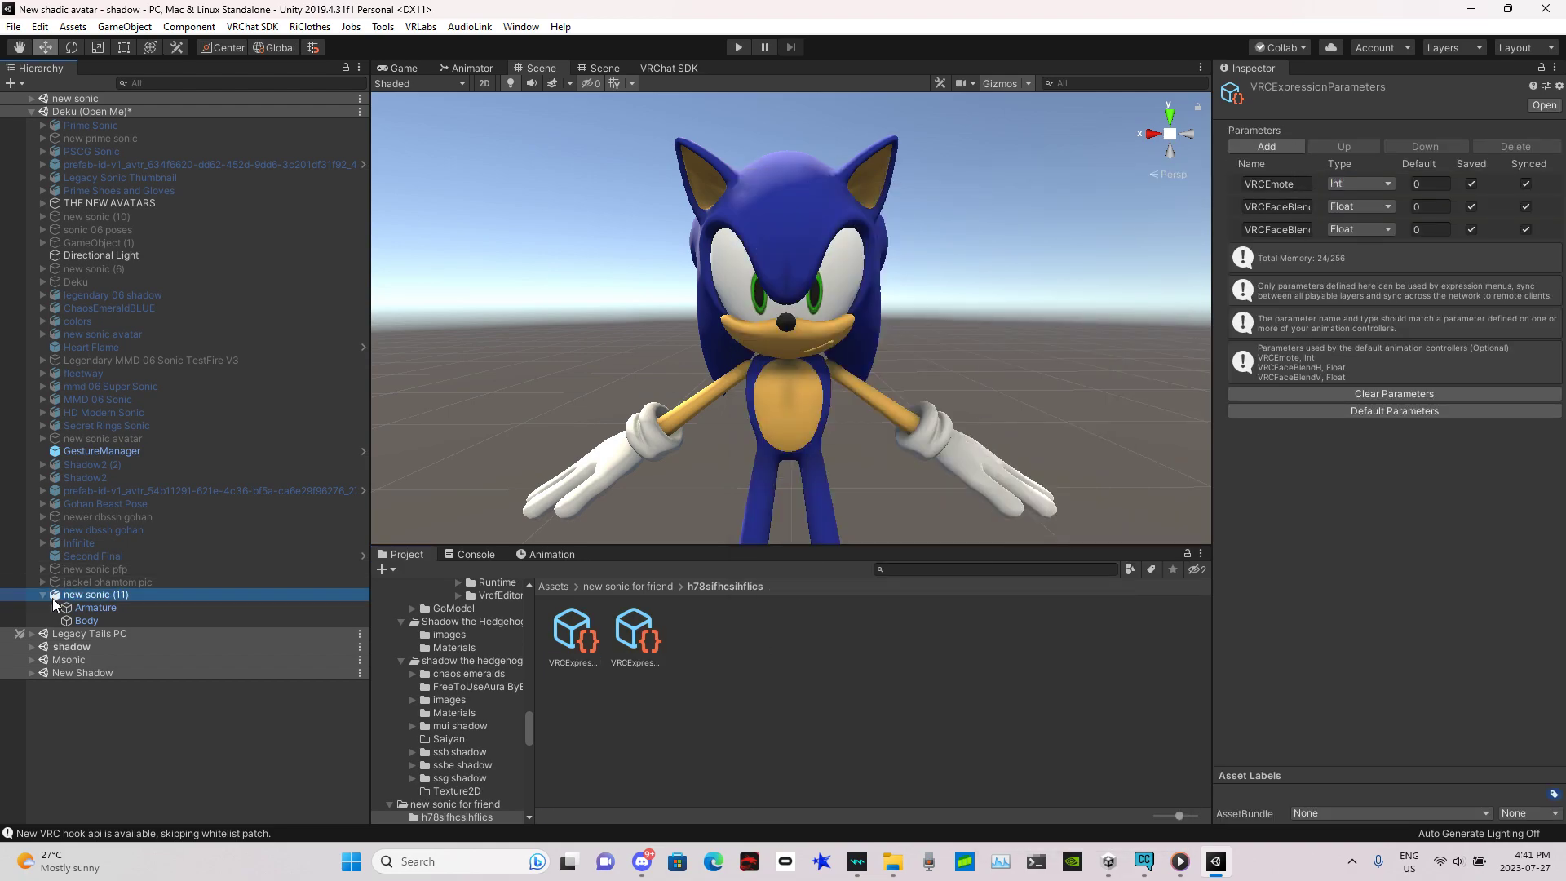
Assign the VRCExpressionsMenu and VRCExpressionParameters assets to the Menu and Parameters of new sonic (11)'s avatar descriptor
click(52, 598)
scroll(1387, 489, down, 5)
drag(640, 632, 1393, 710)
drag(574, 632, 1407, 724)
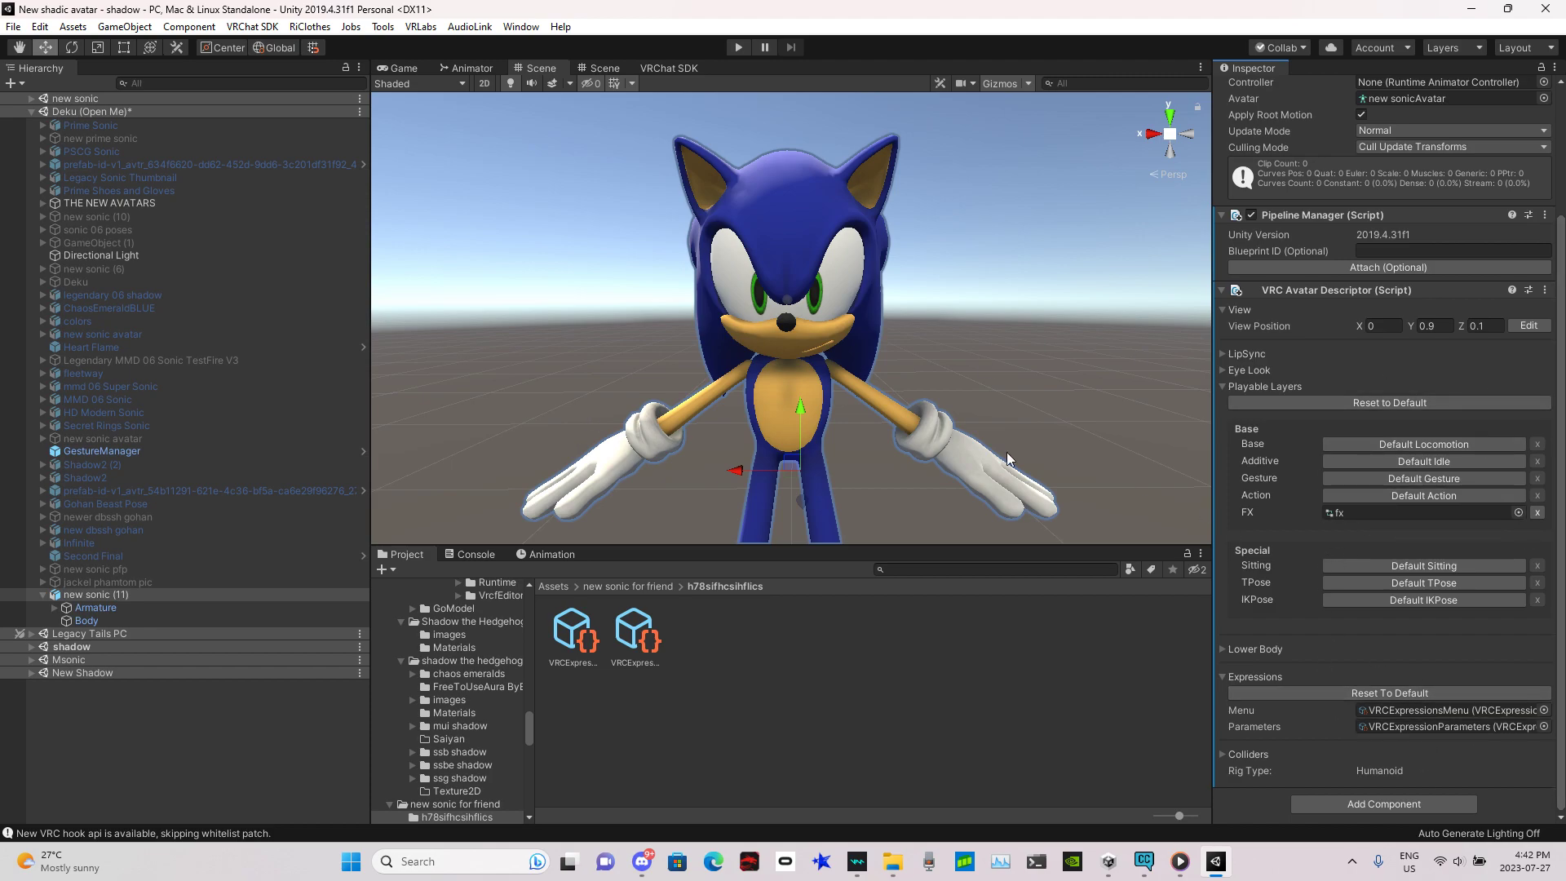
Create an animation clip named super sonic test on for new sonic (11) in the h78sifhcsihflics folder
click(552, 555)
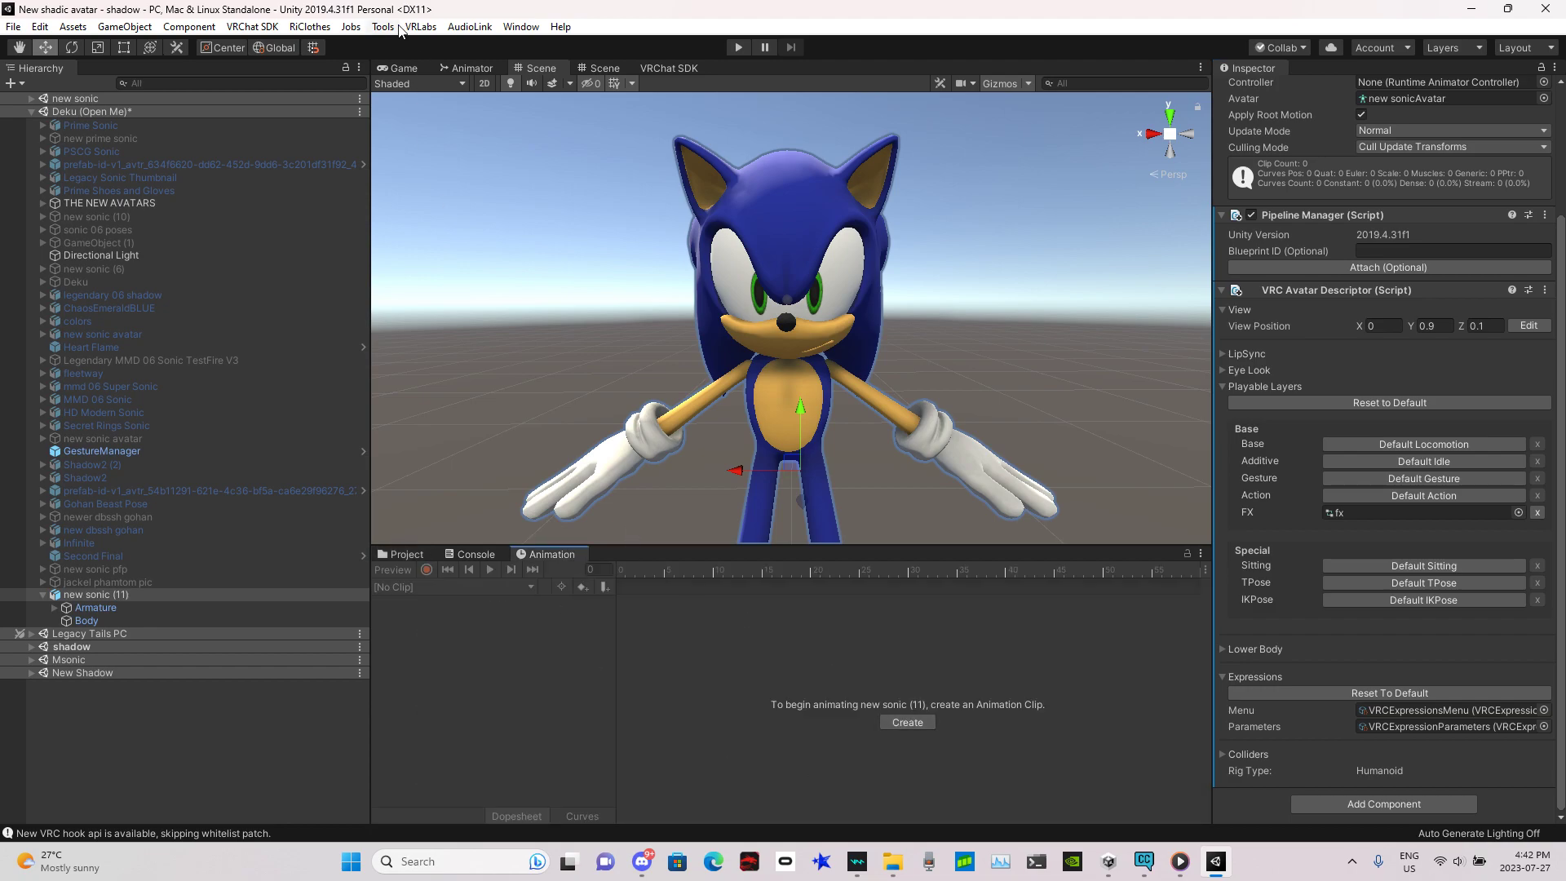
click(521, 26)
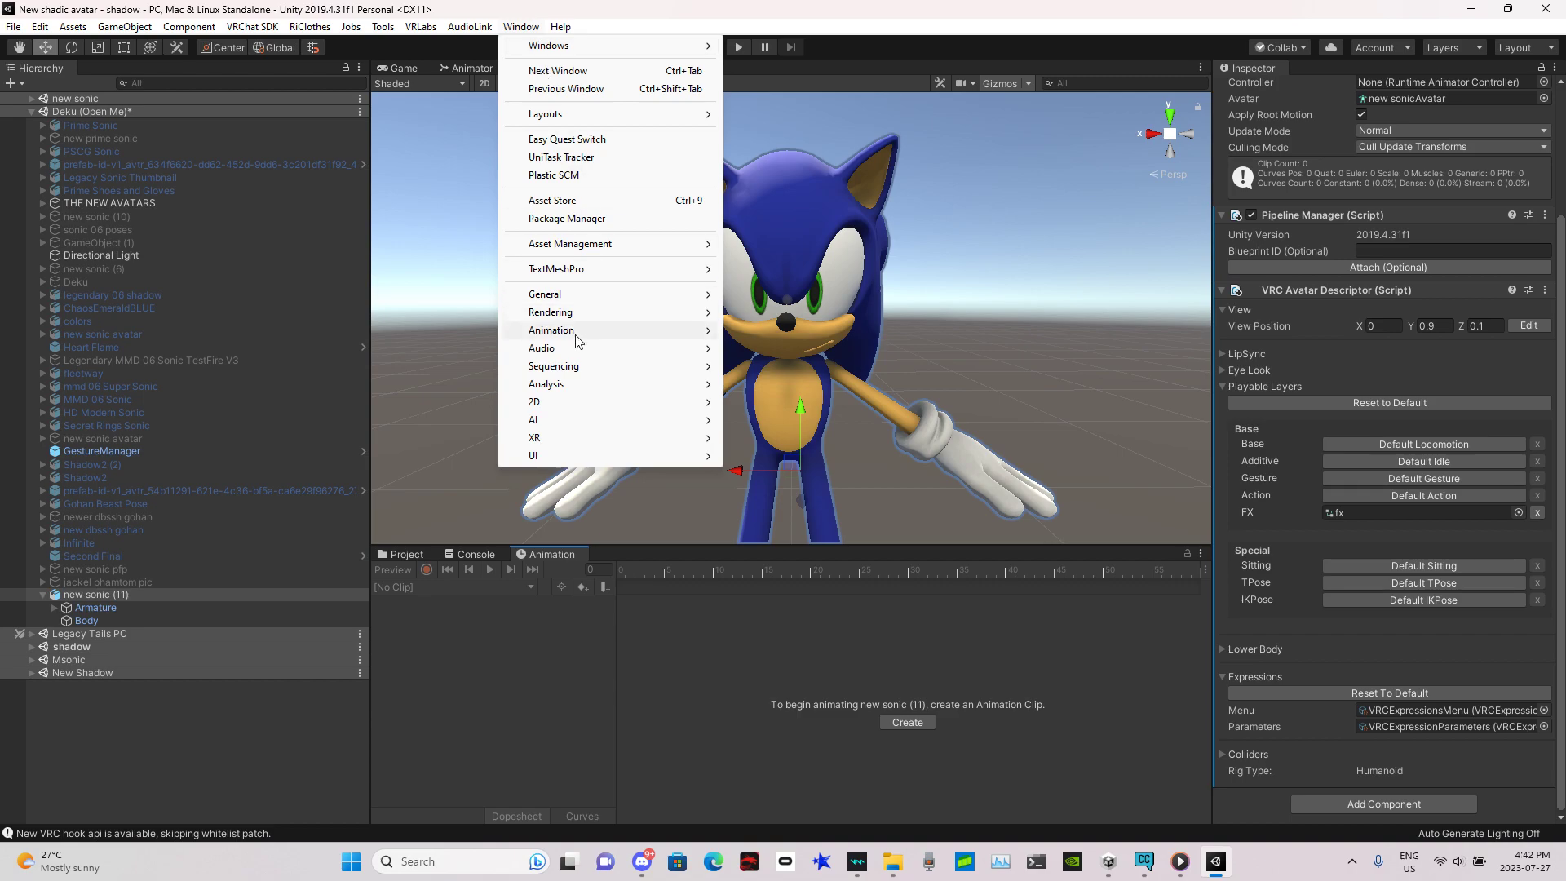
mouse_move(574, 328)
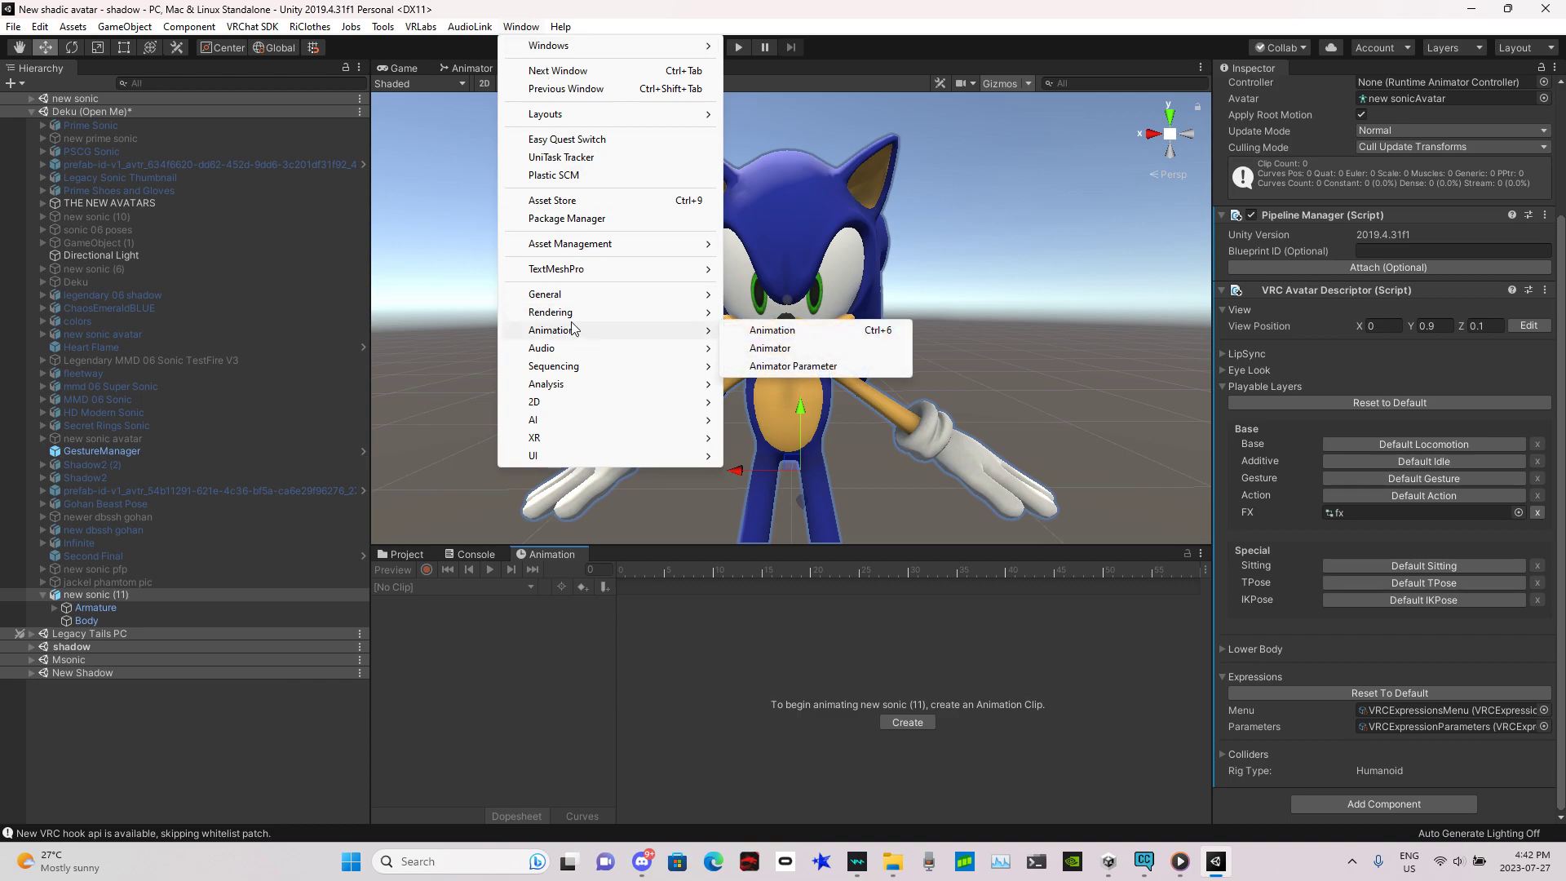
click(813, 331)
click(917, 724)
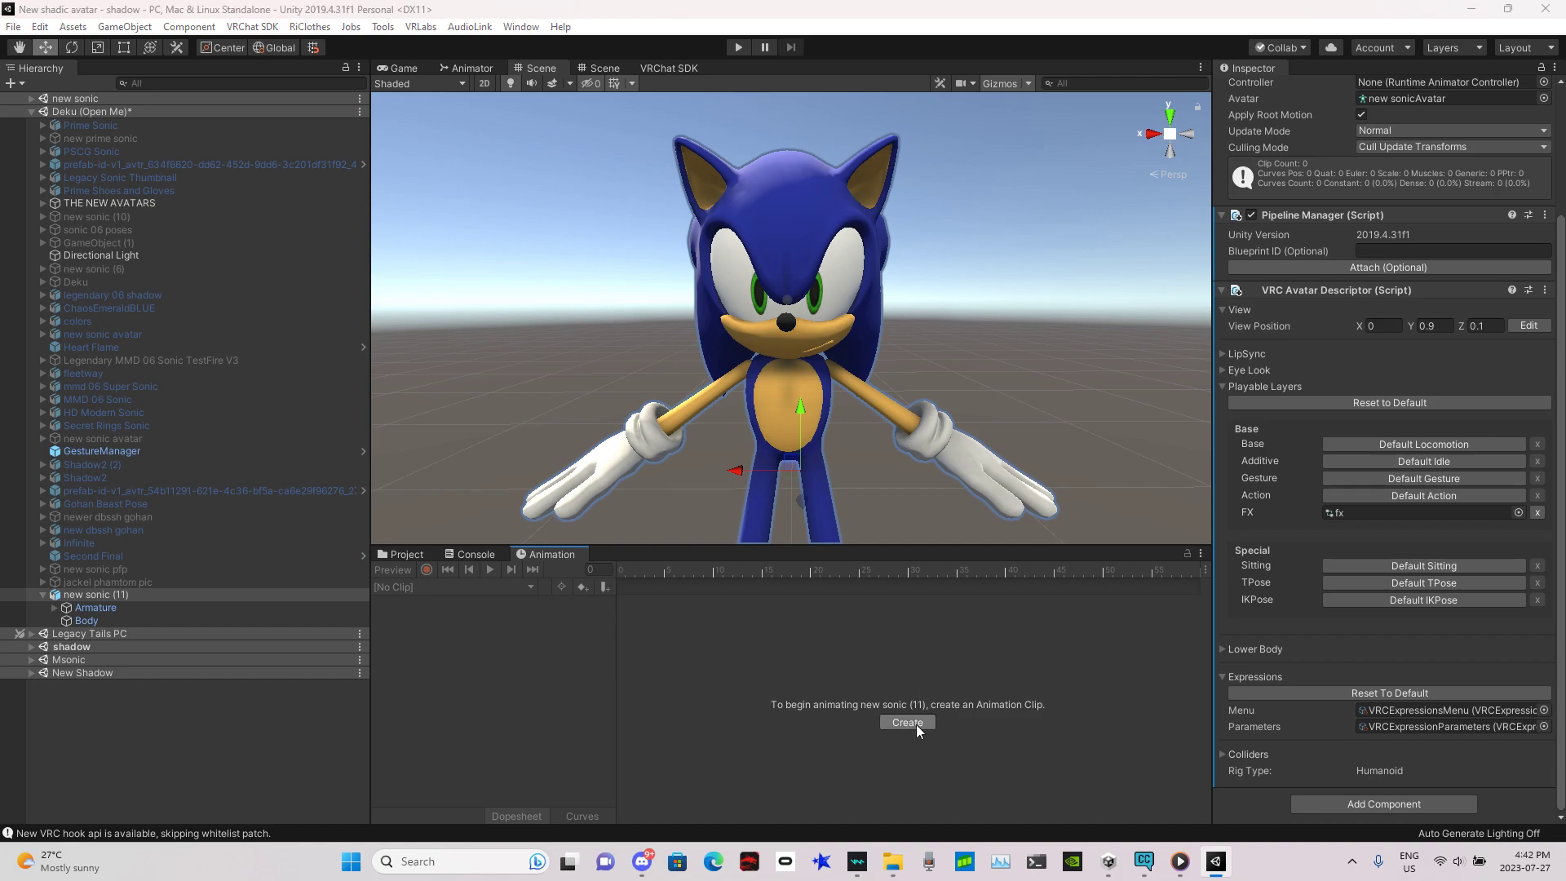
key(BackSpace)
text(super son)
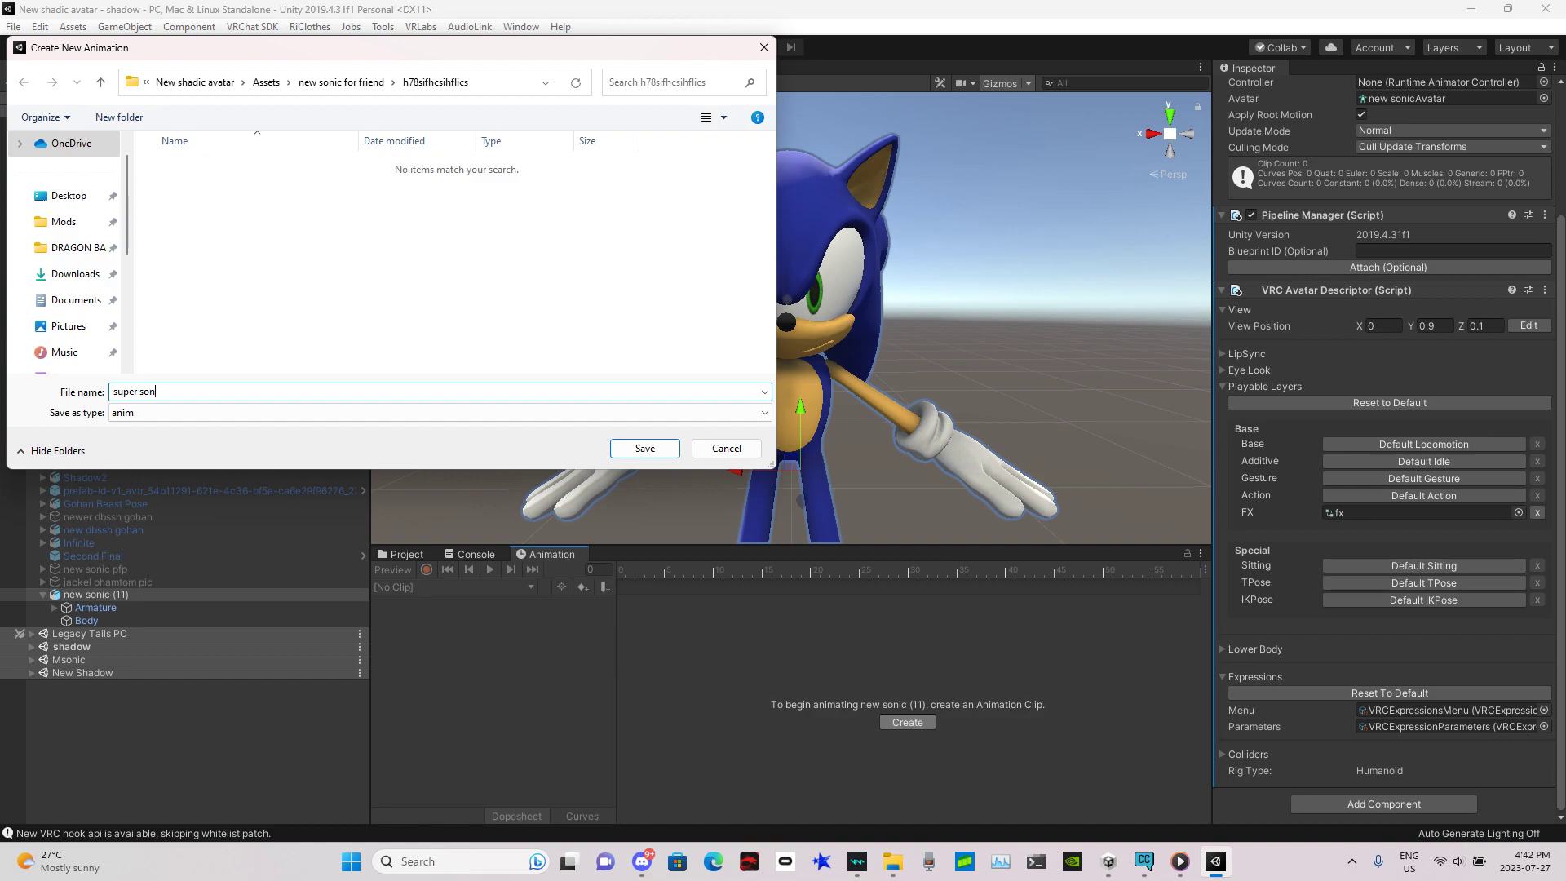
text(iv test on)
key(Return)
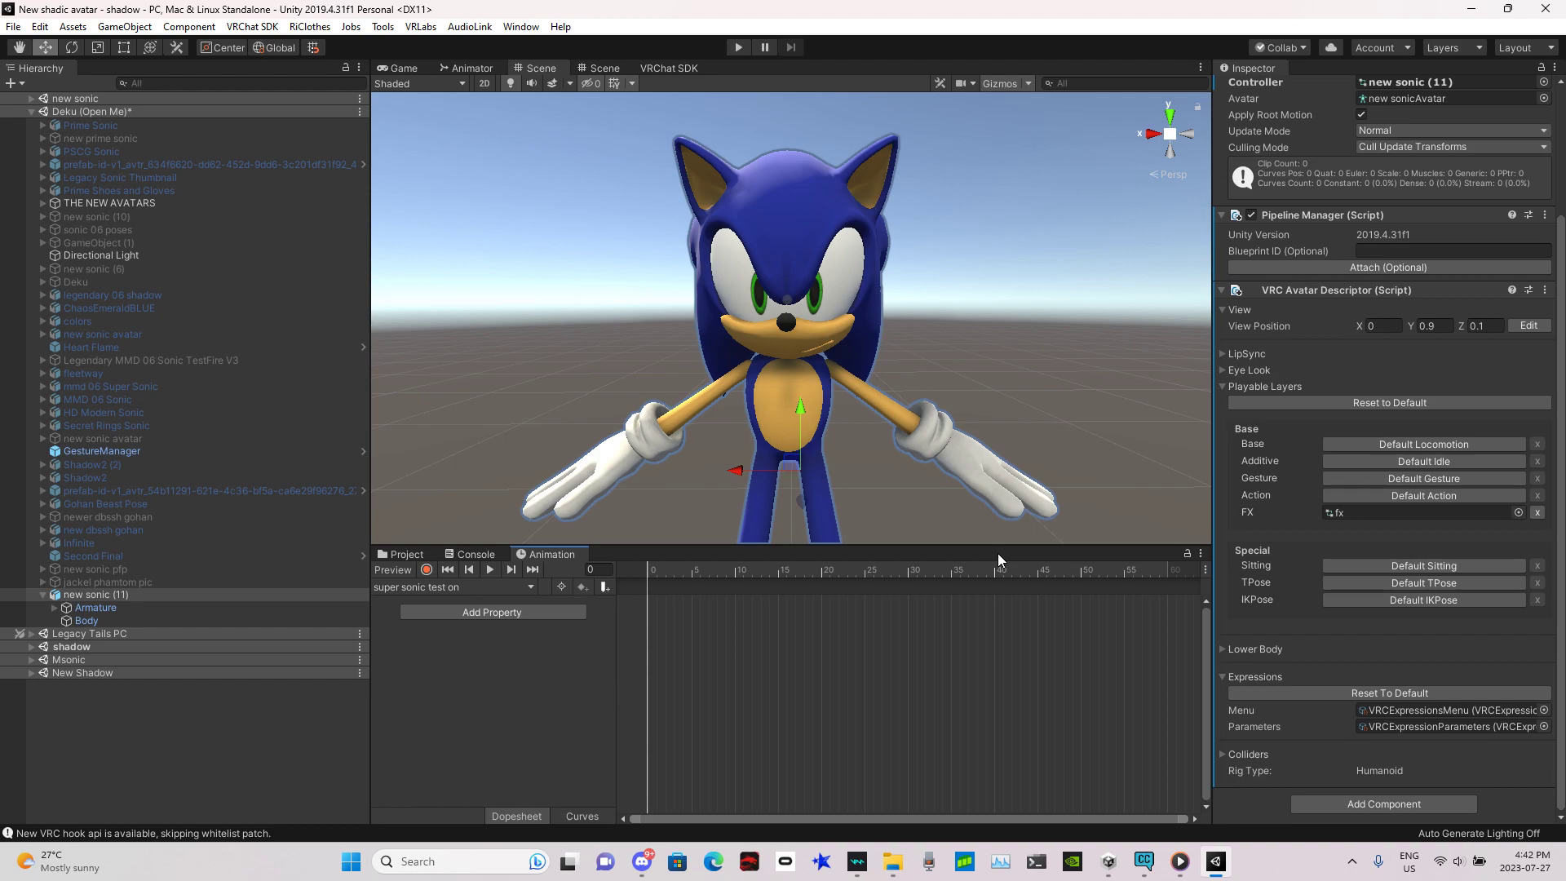
Start recording keyframes for the super sonic test on clip
click(426, 570)
alt+drag(760, 325, 751, 512)
key(w)
right_drag(751, 512, 791, 321)
key(s)
key(w)
key(s)
key(w)
key(s)
key(w)
key(s)
key(w)
key(s)
key(w)
key(s)
key(w)
key(s)
key(w)
key(s)
key(w)
key(s)
key(w)
key(s)
key(s)
key(w)
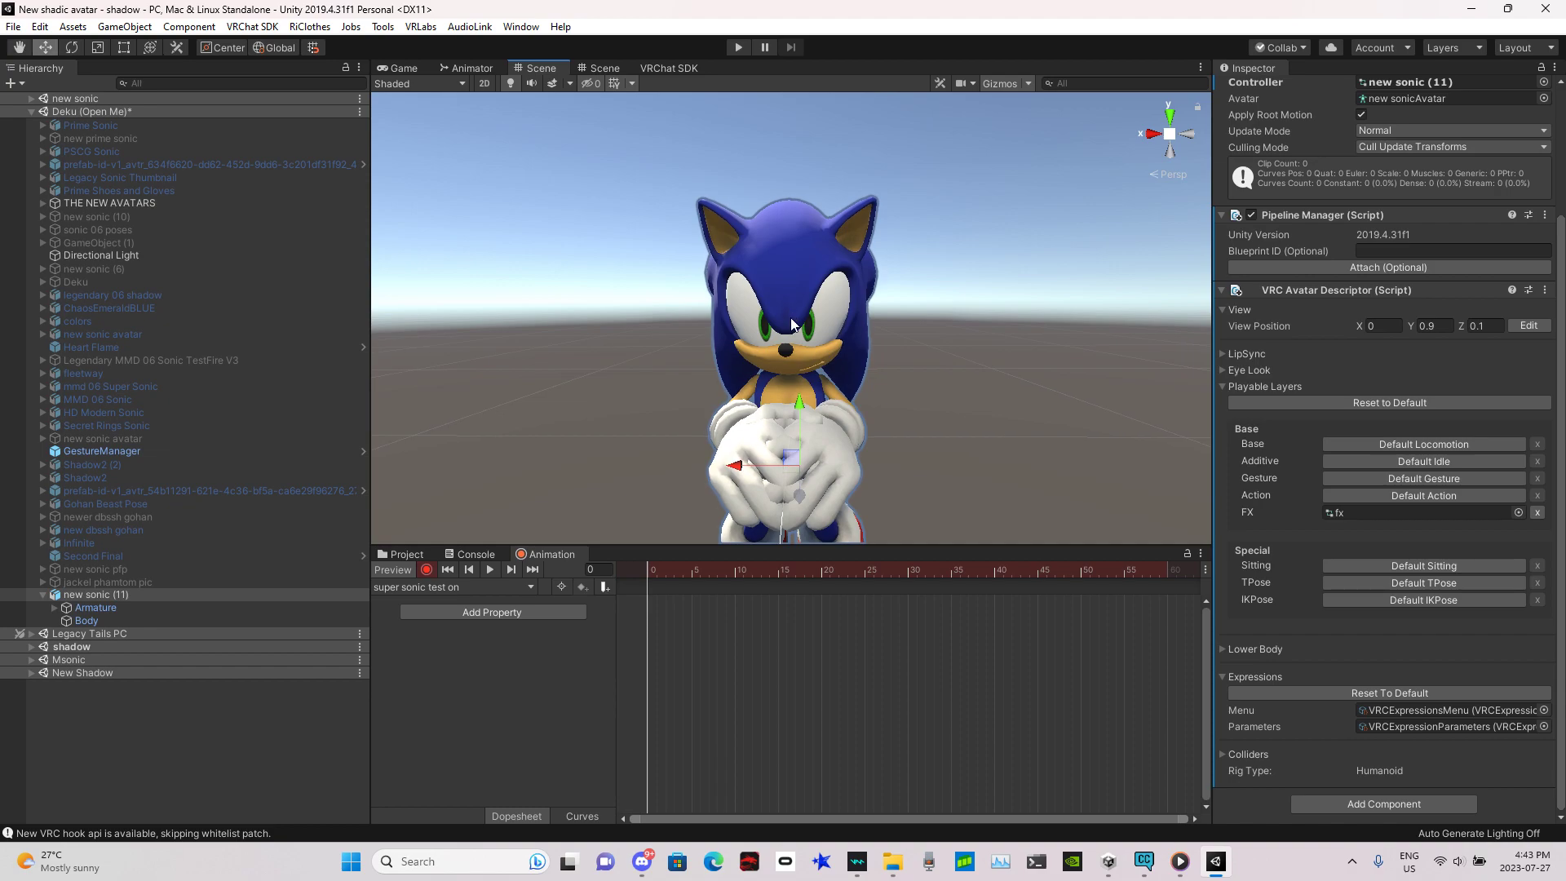
Select the Body mesh and keyframe its super quils blend shape at 100 on frame 0
click(791, 324)
click(792, 324)
click(791, 326)
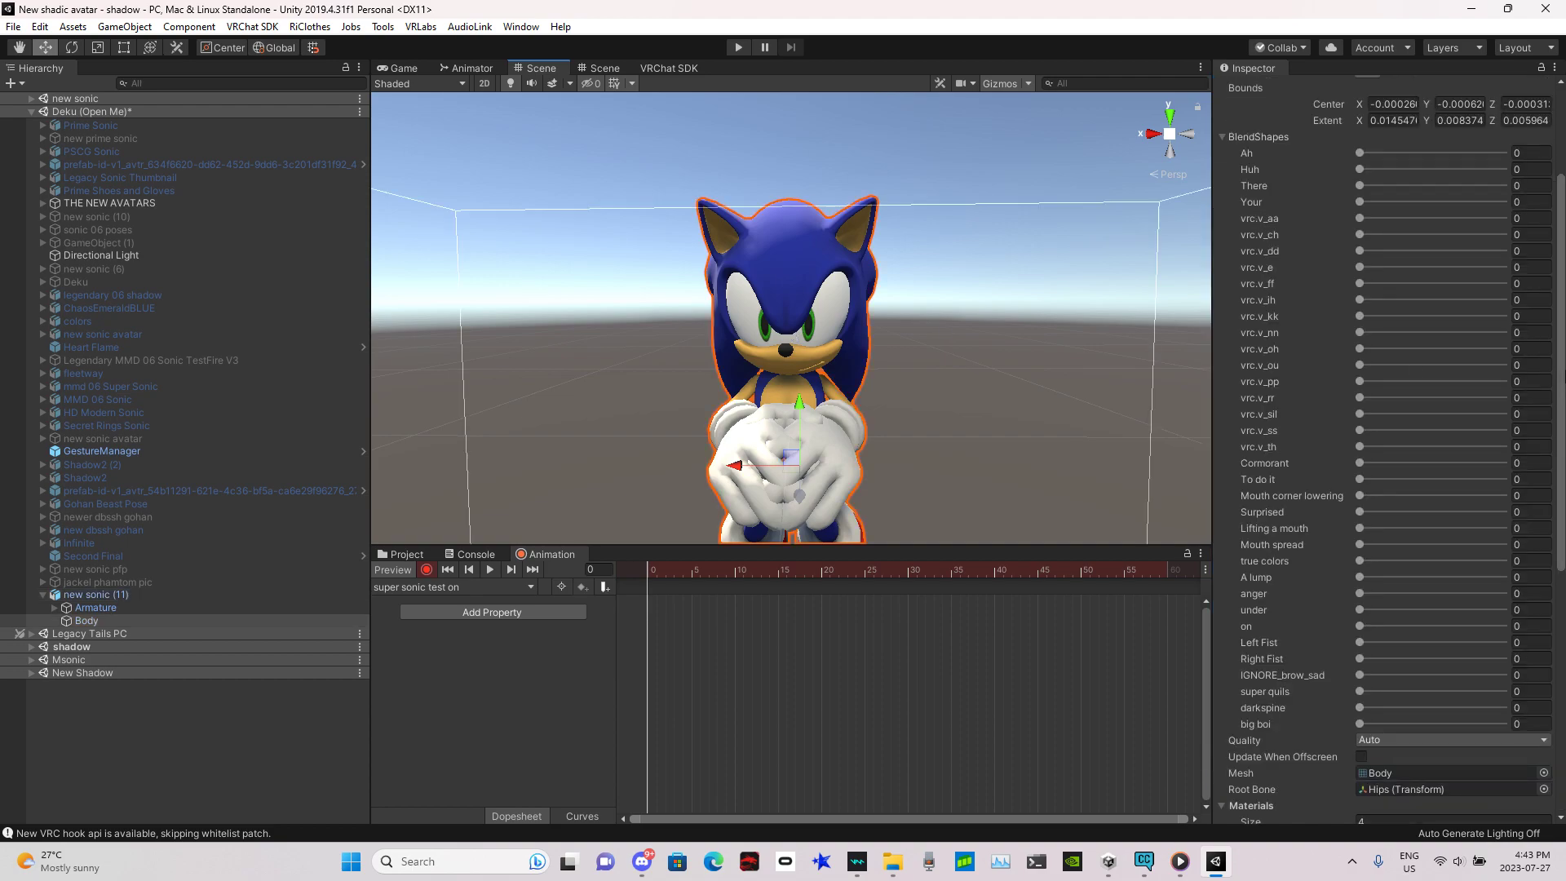
scroll(1470, 563, down, 2)
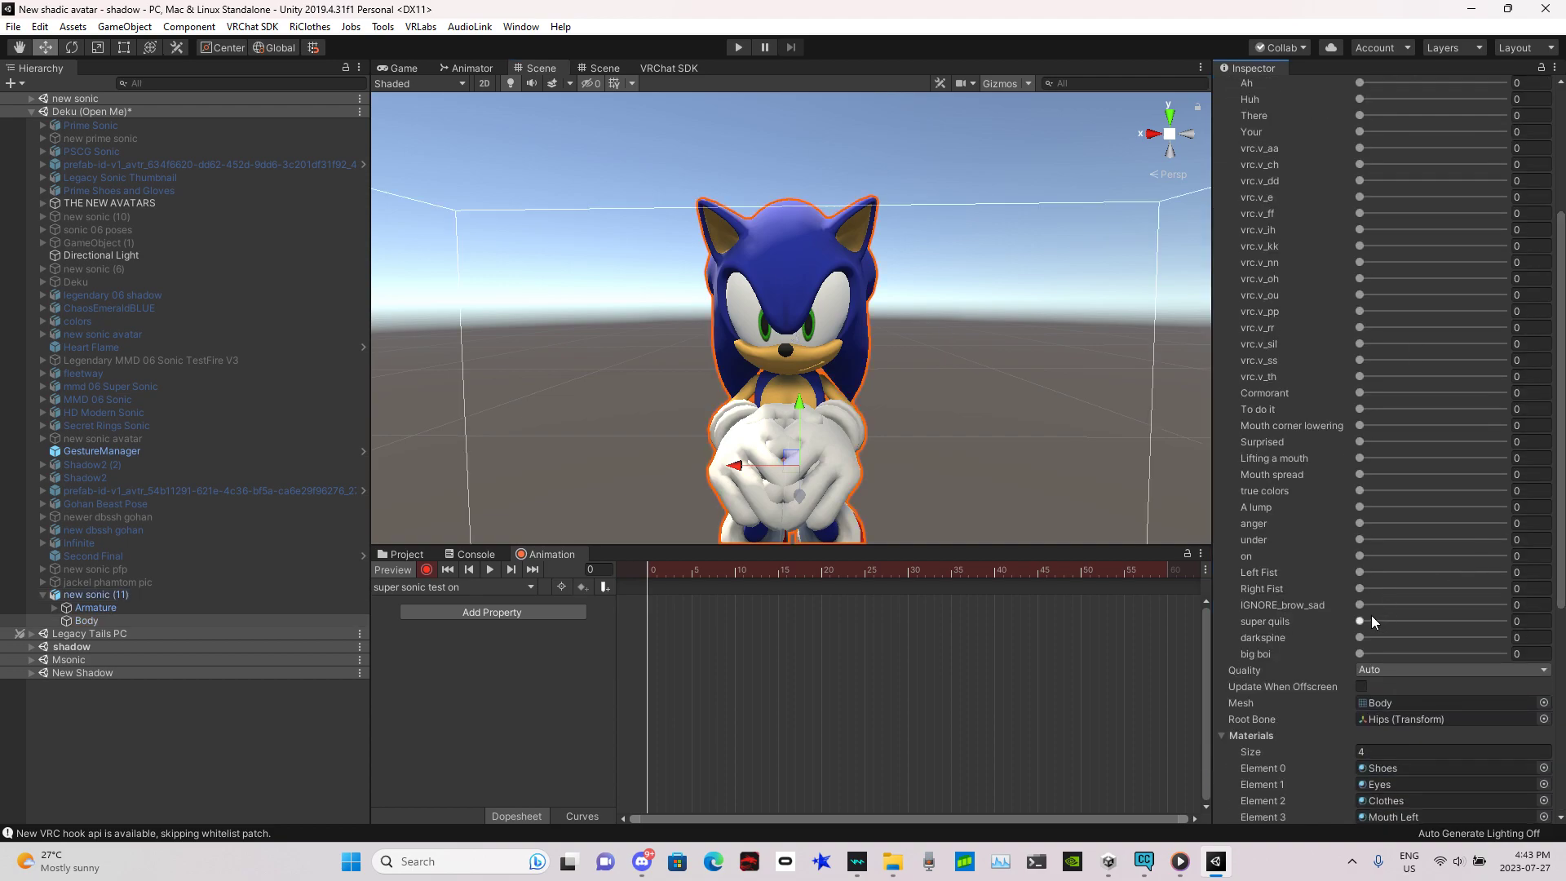
drag(1367, 623, 1555, 494)
key(w)
right_drag(1046, 275, 1045, 234)
key(s)
key(w)
key(s)
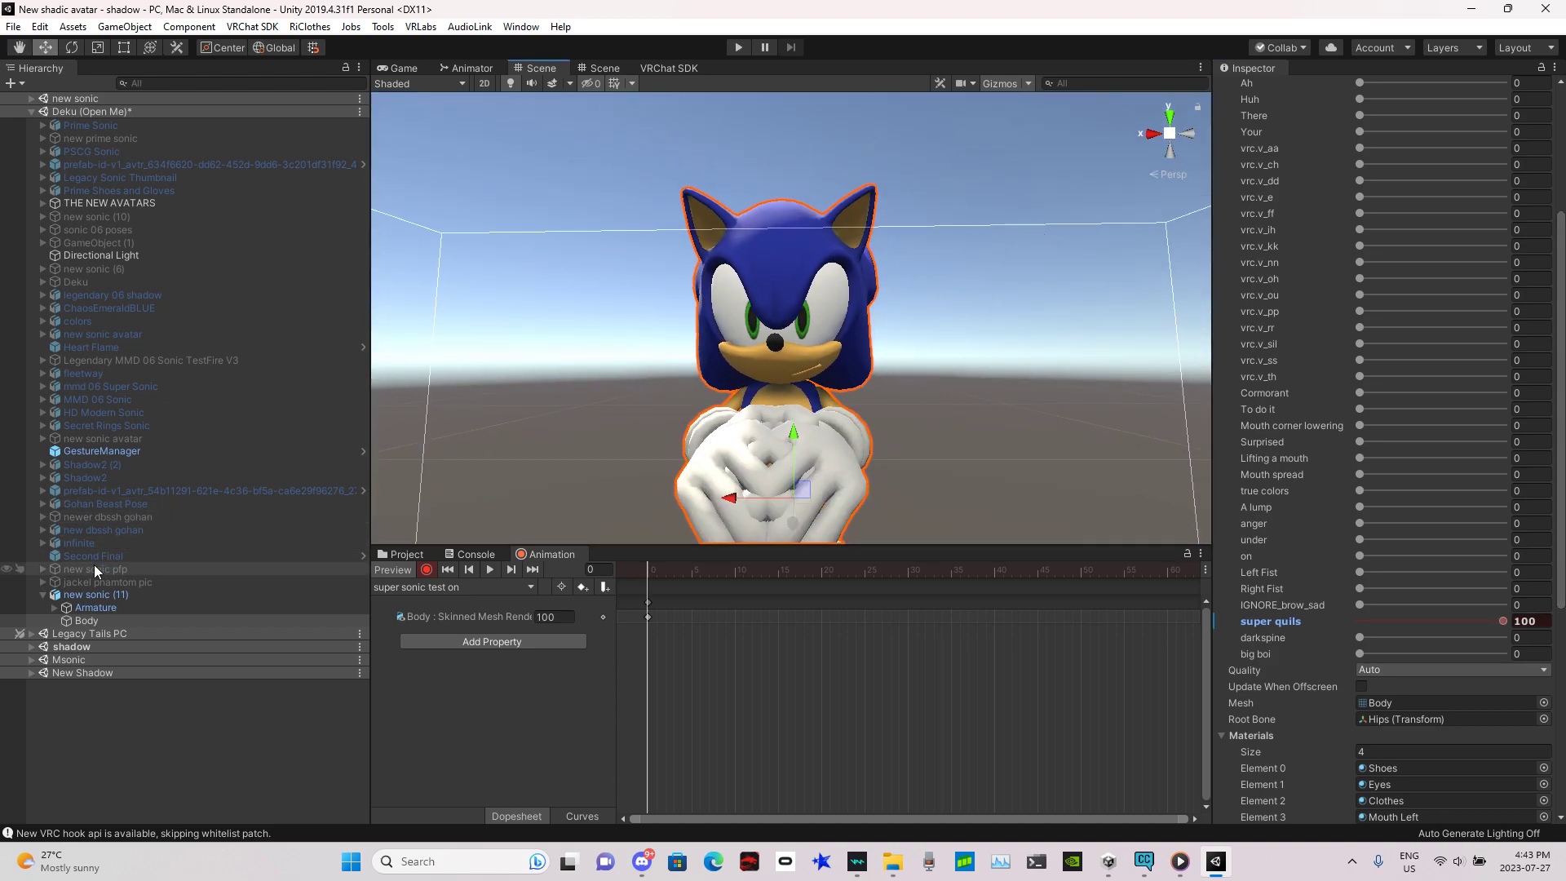
Expand new sonic (11)'s armature through Hips, Spine, Chest and Neck to reveal the bones under Head
click(54, 607)
click(66, 620)
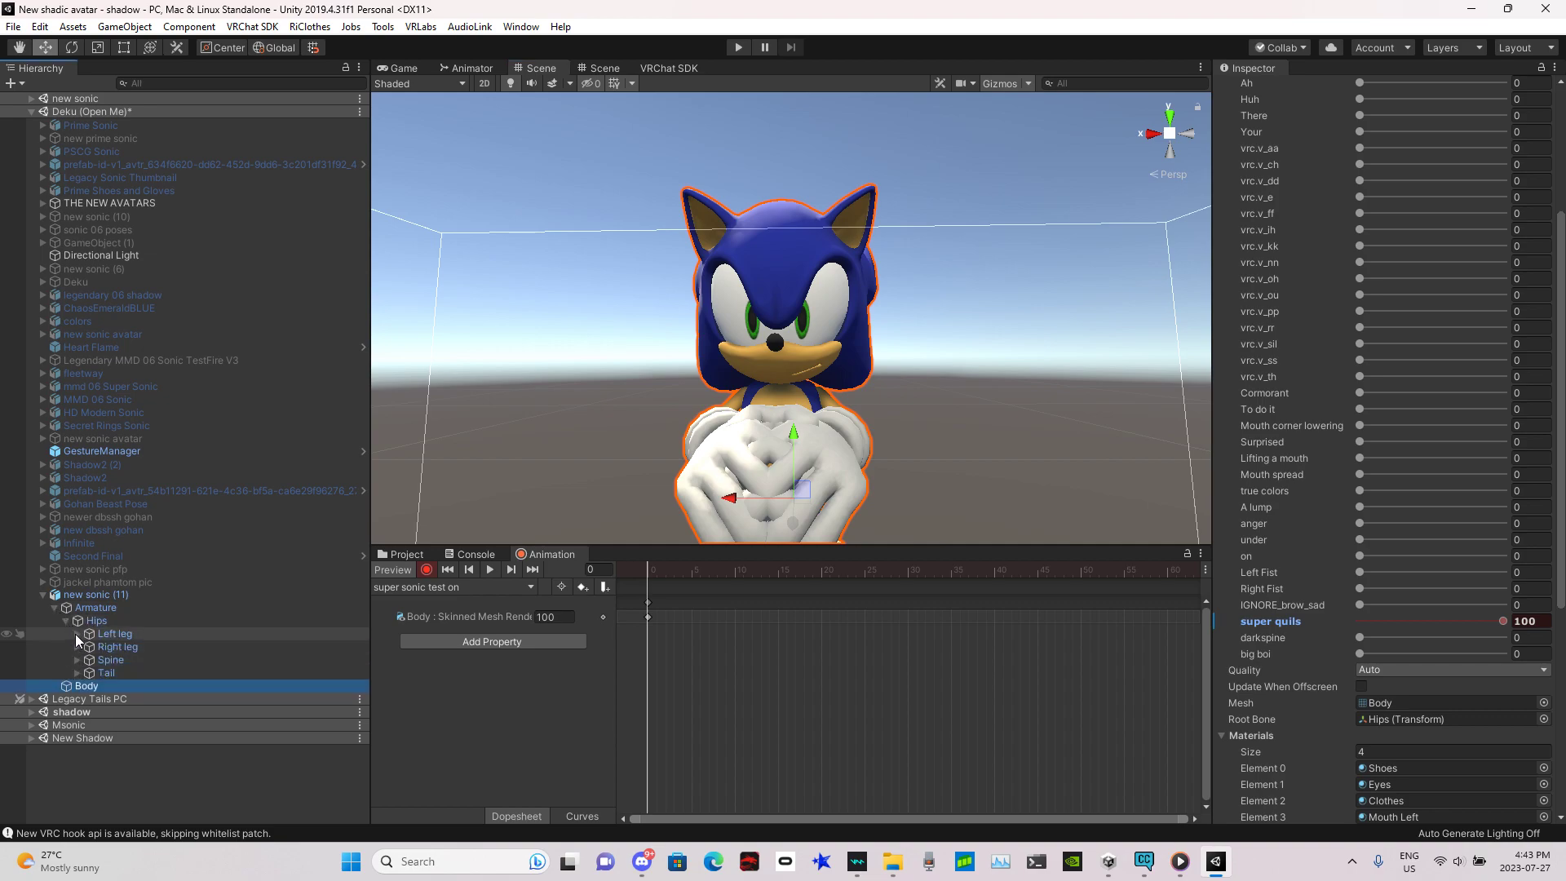
click(78, 659)
click(87, 673)
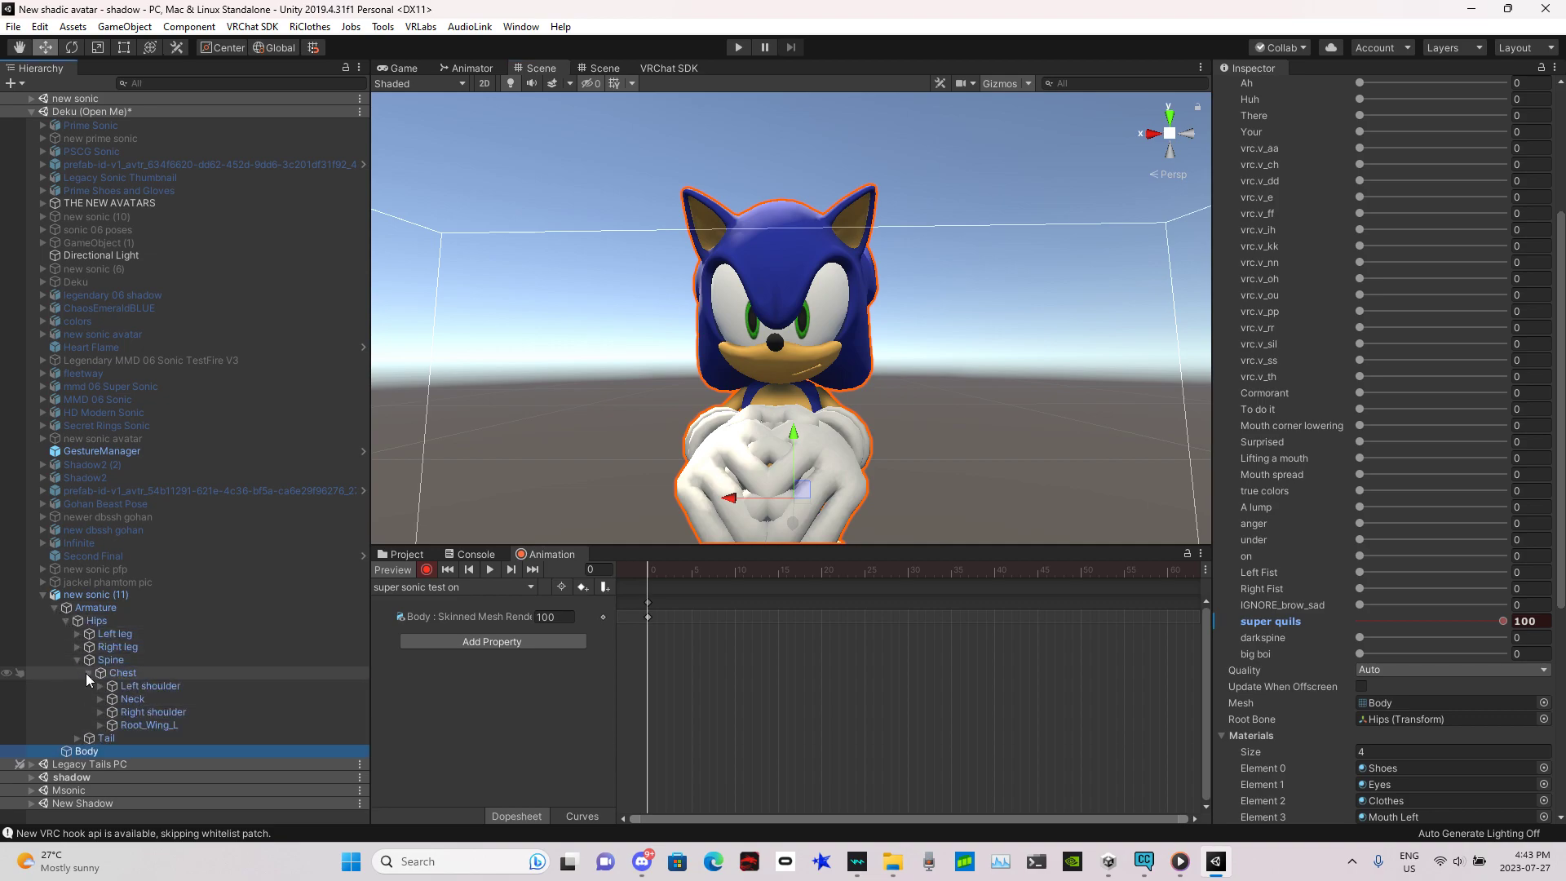
click(101, 699)
click(113, 713)
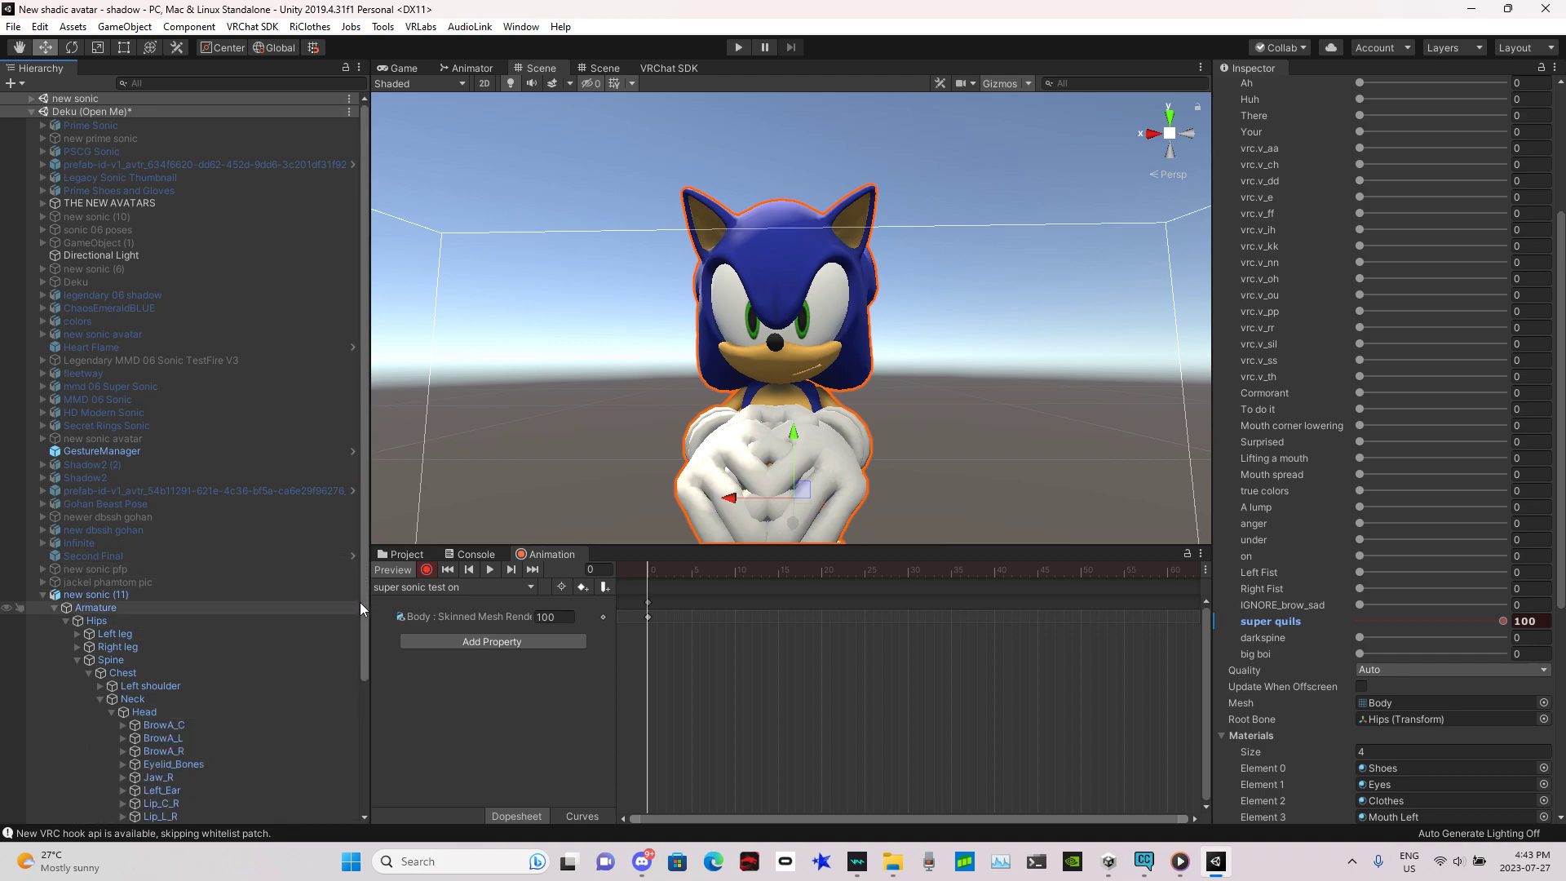
scroll(356, 637, down, 3)
scroll(352, 694, down, 3)
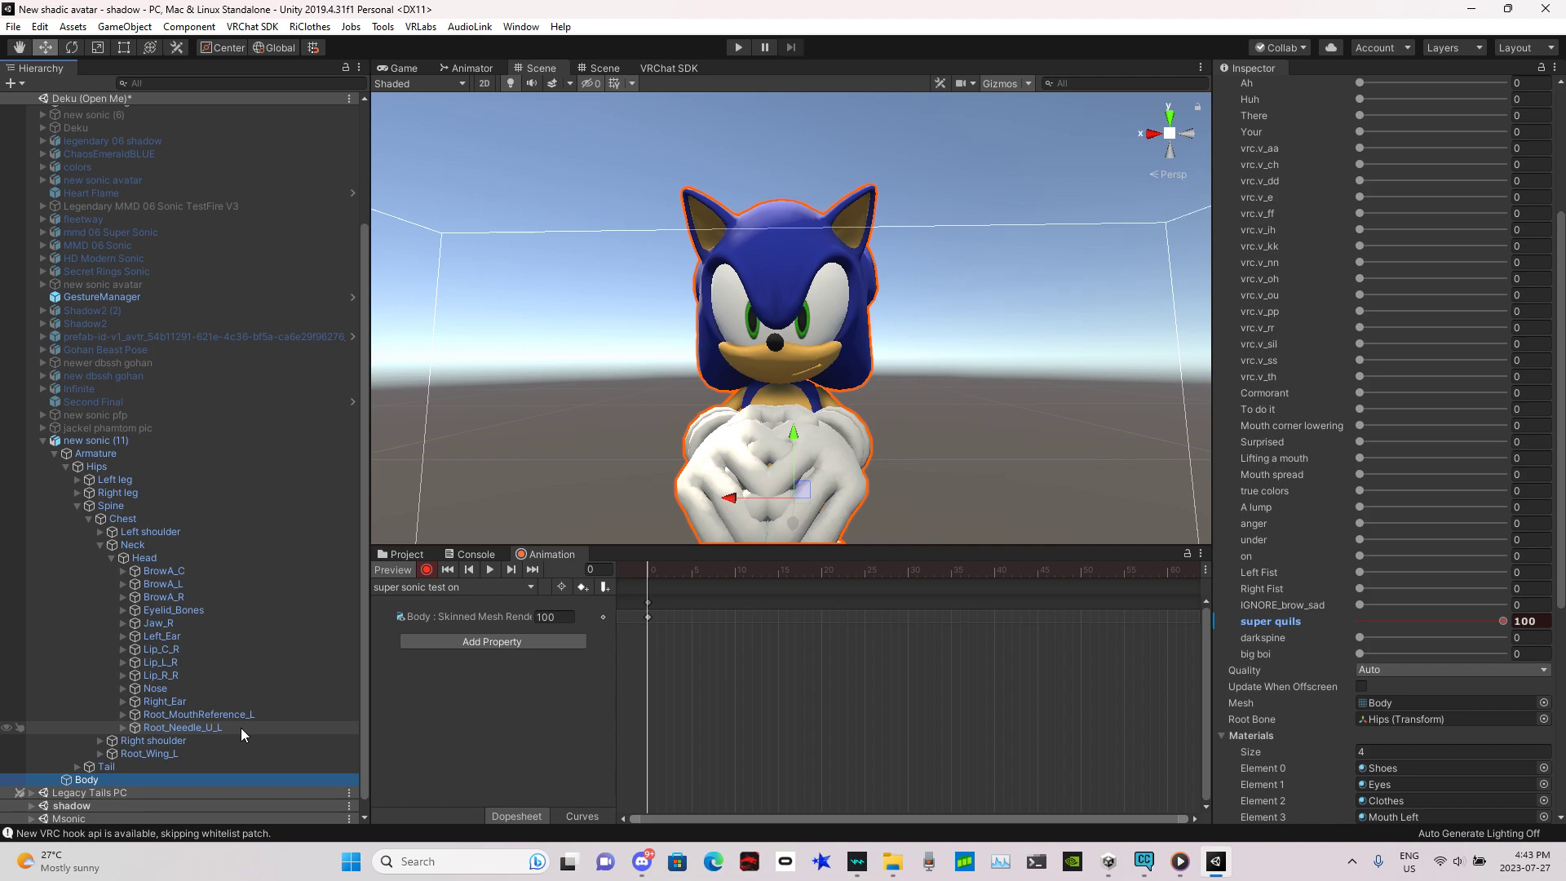
Inspect the bones nested under Root_Needle_U_L and collapse that branch
click(122, 727)
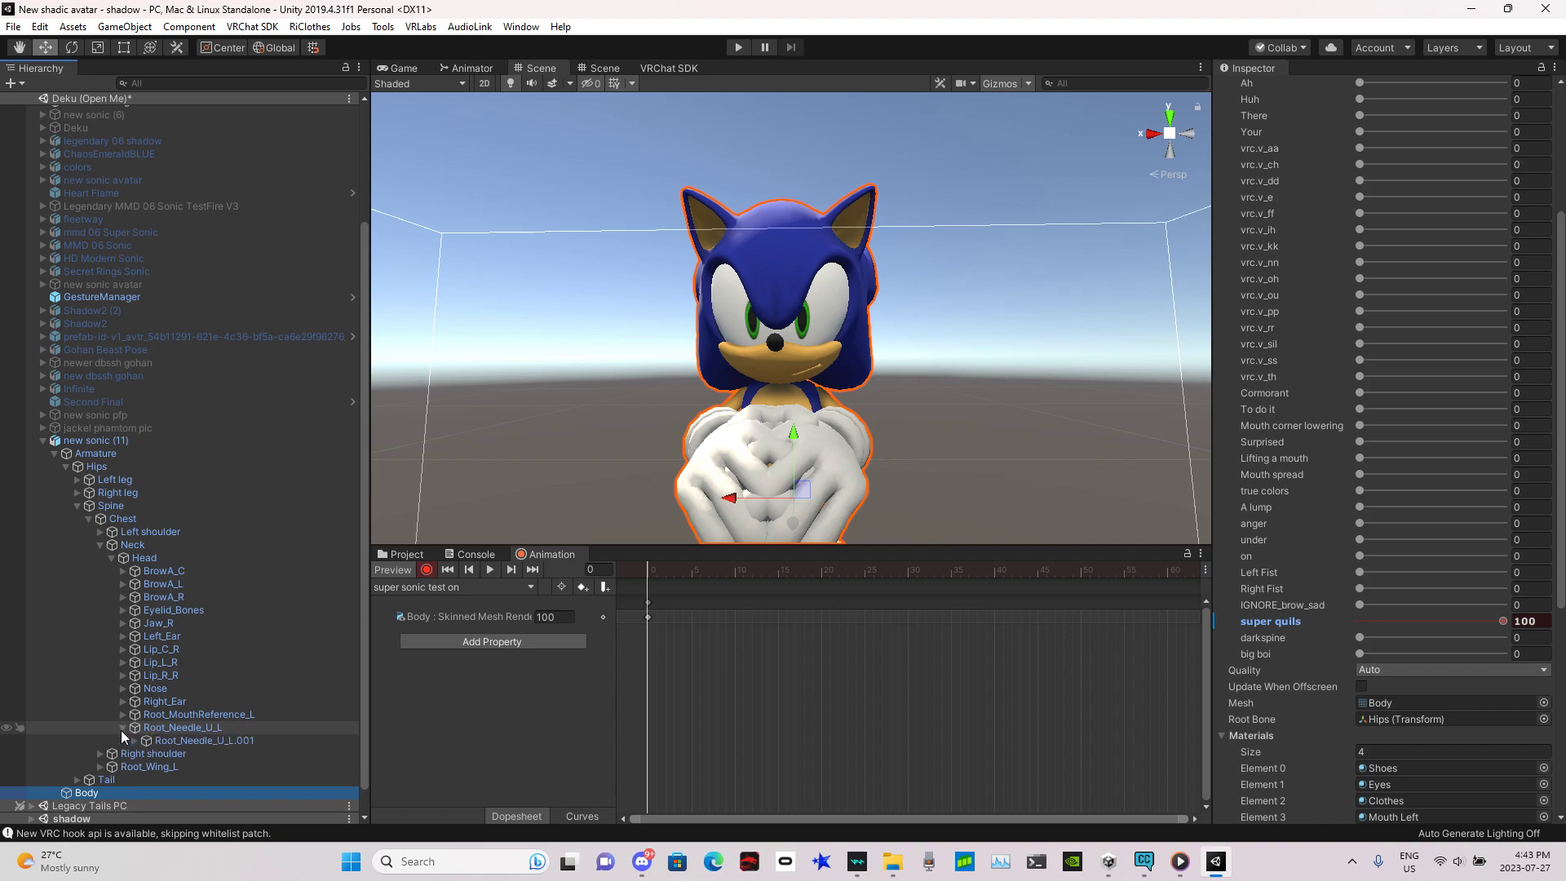
click(136, 741)
click(143, 753)
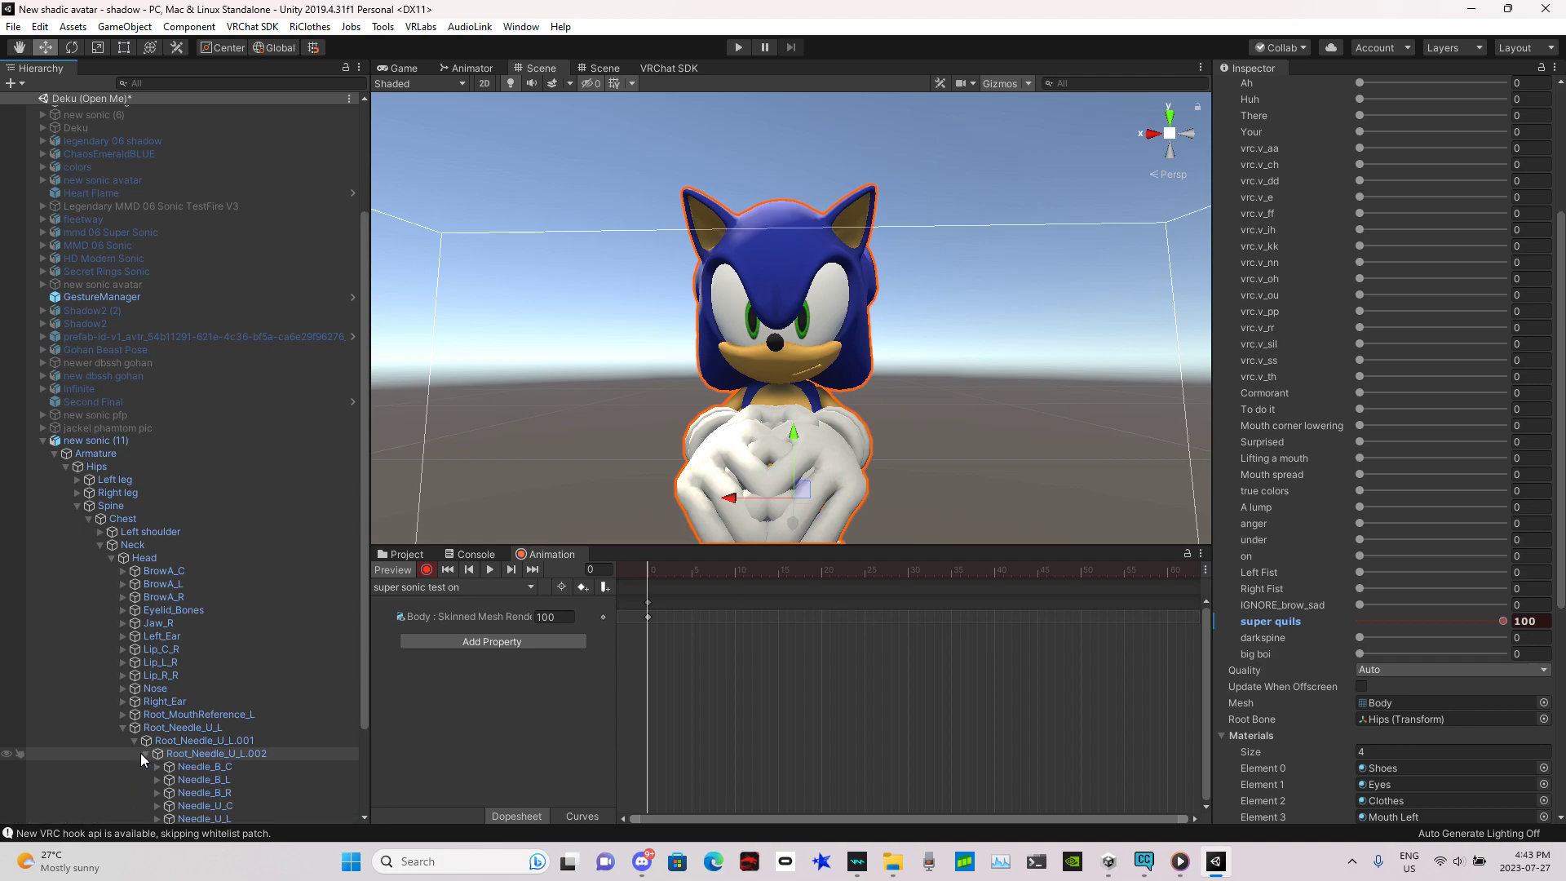
click(135, 741)
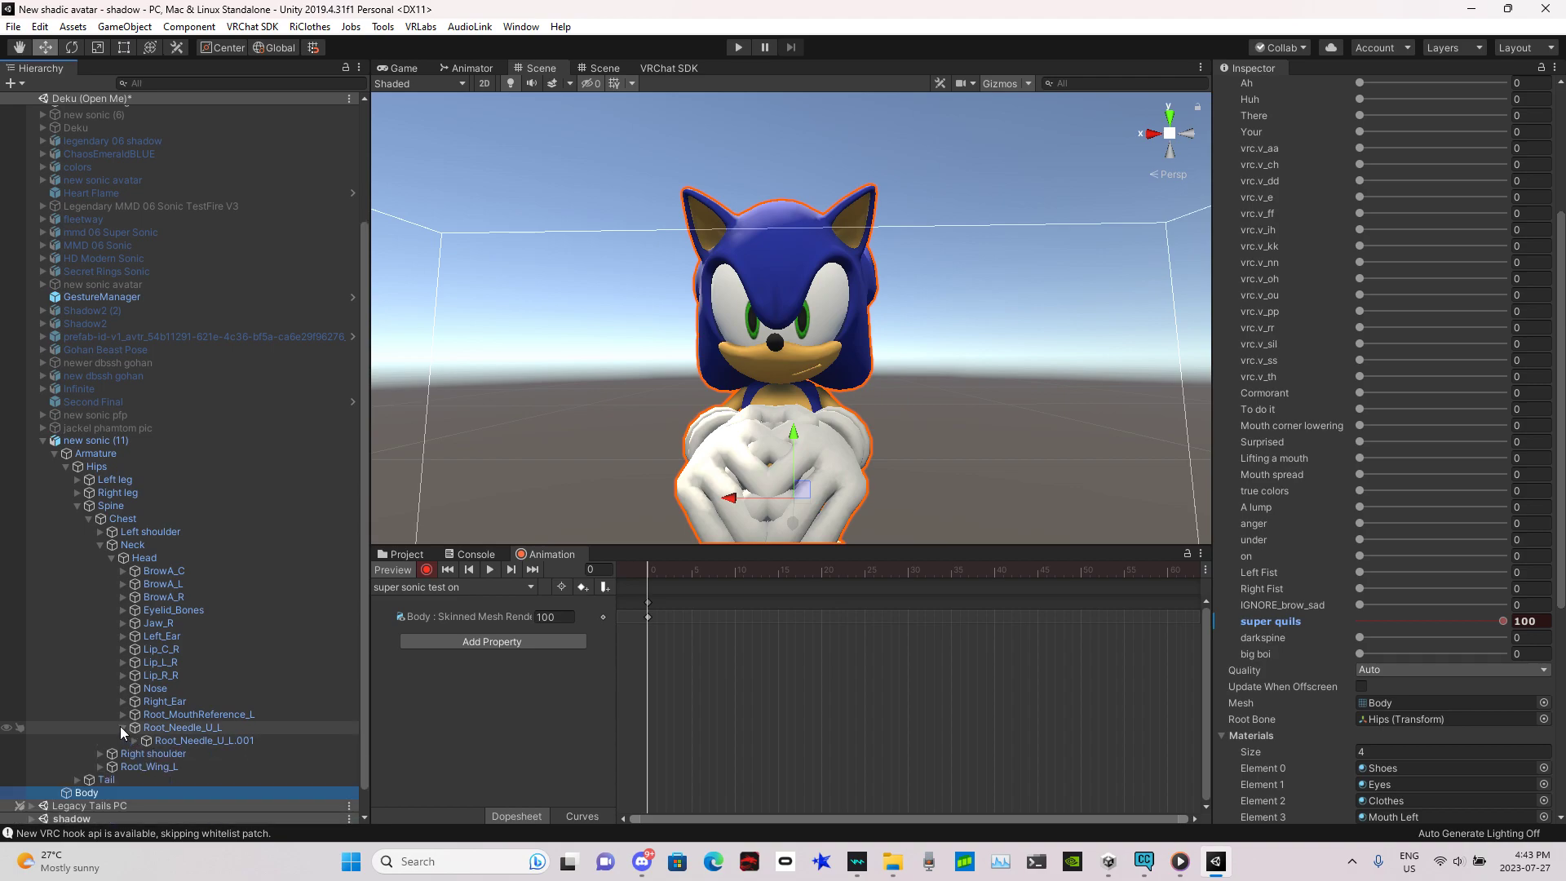
click(123, 727)
right_drag(815, 433, 856, 385)
key(w)
key(s)
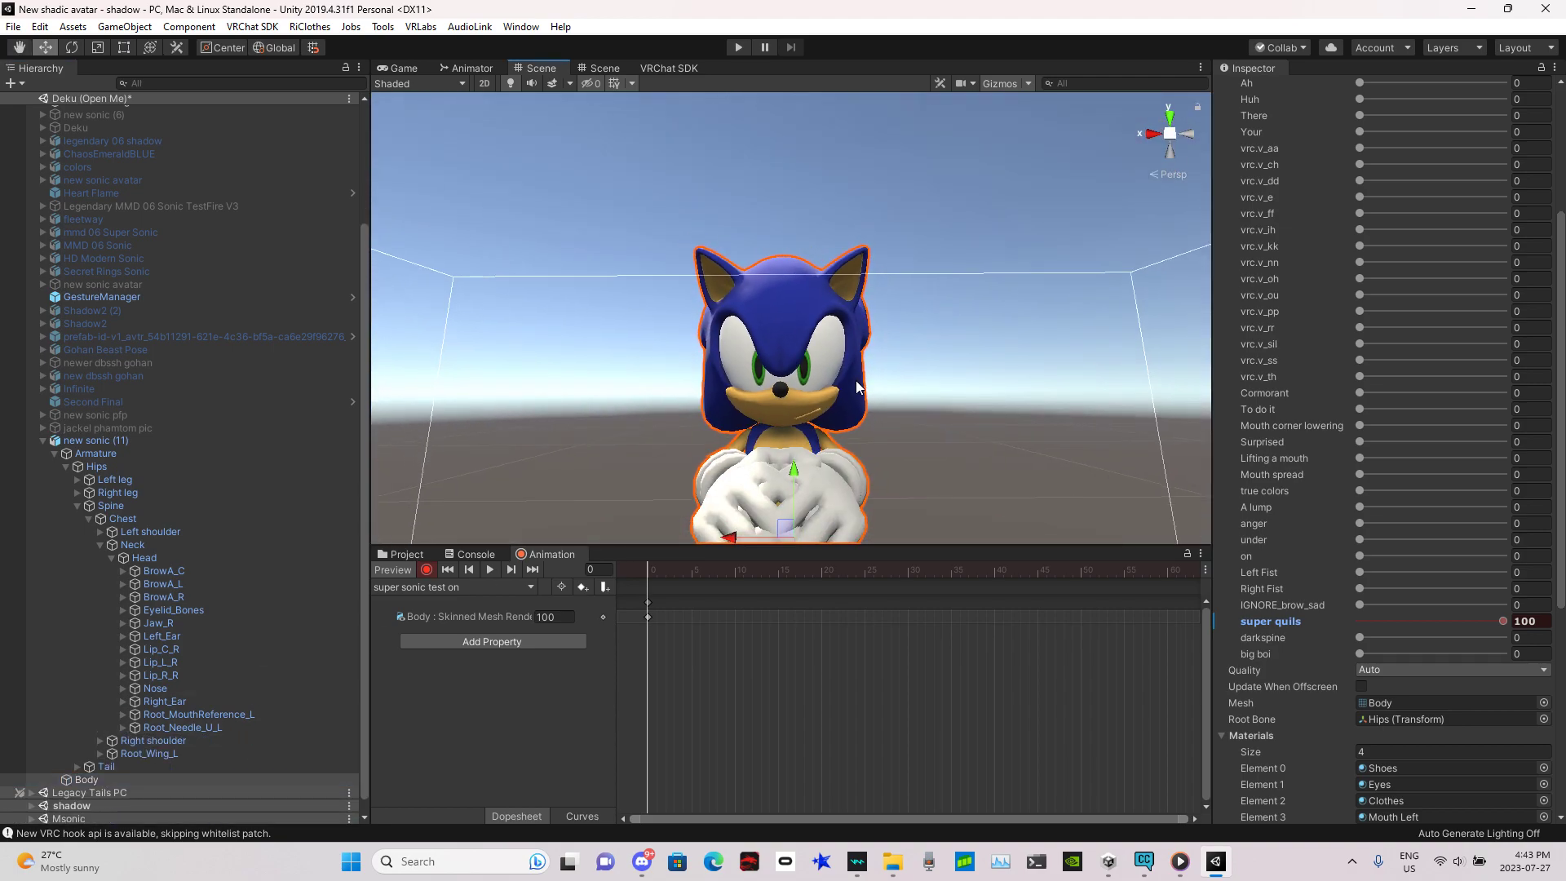
Keyframe the BrowA_C bone lower on the face, at about Y 0.00076
click(214, 573)
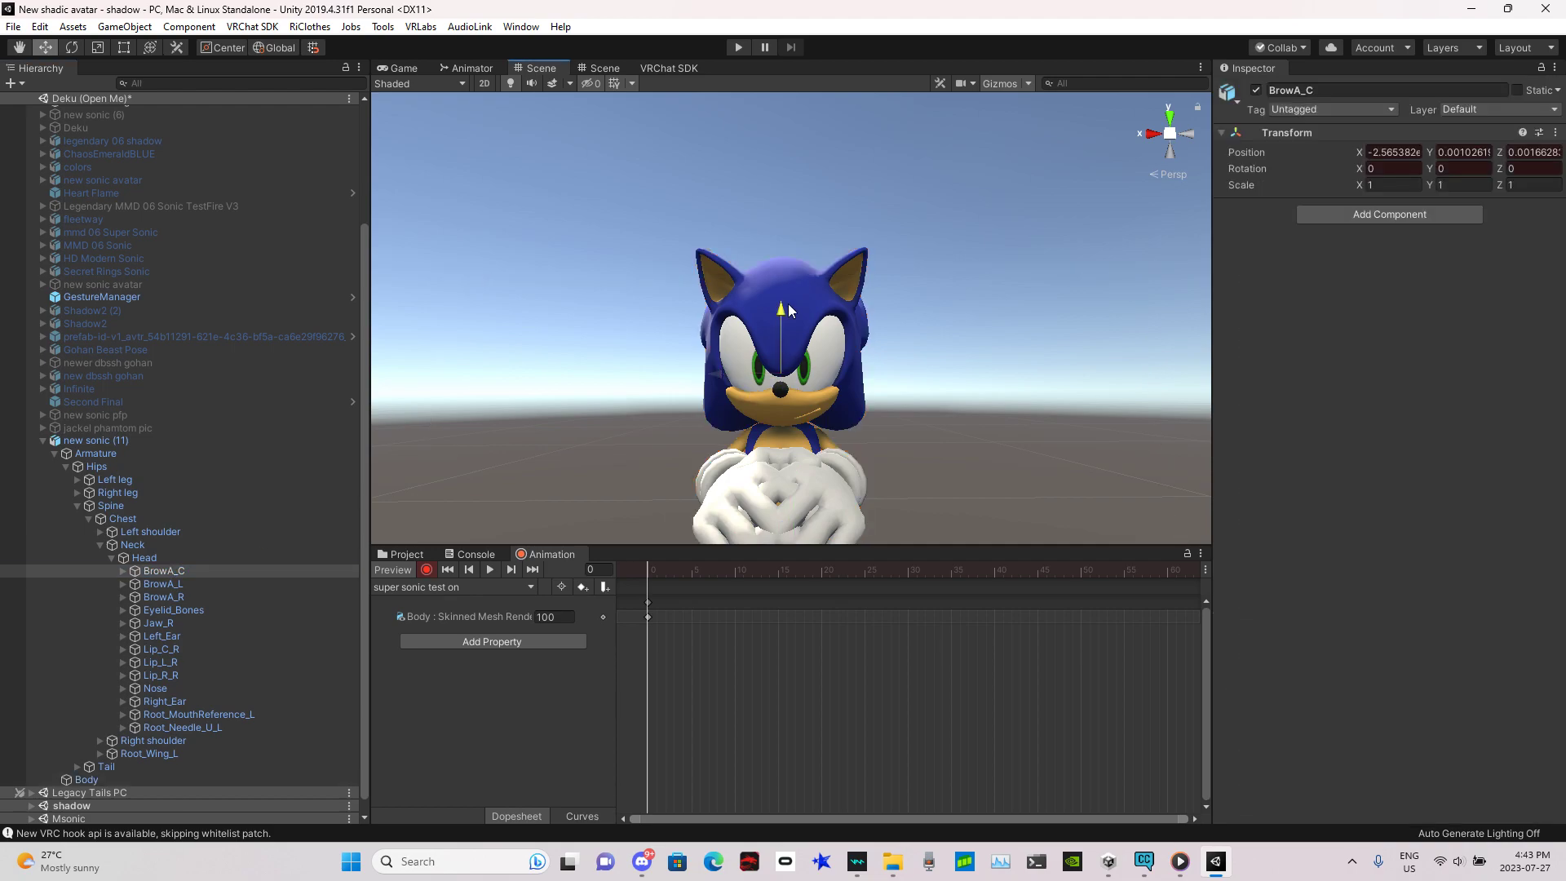
drag(788, 306, 785, 323)
key(w)
right_drag(785, 323, 782, 372)
key(s)
key(s)
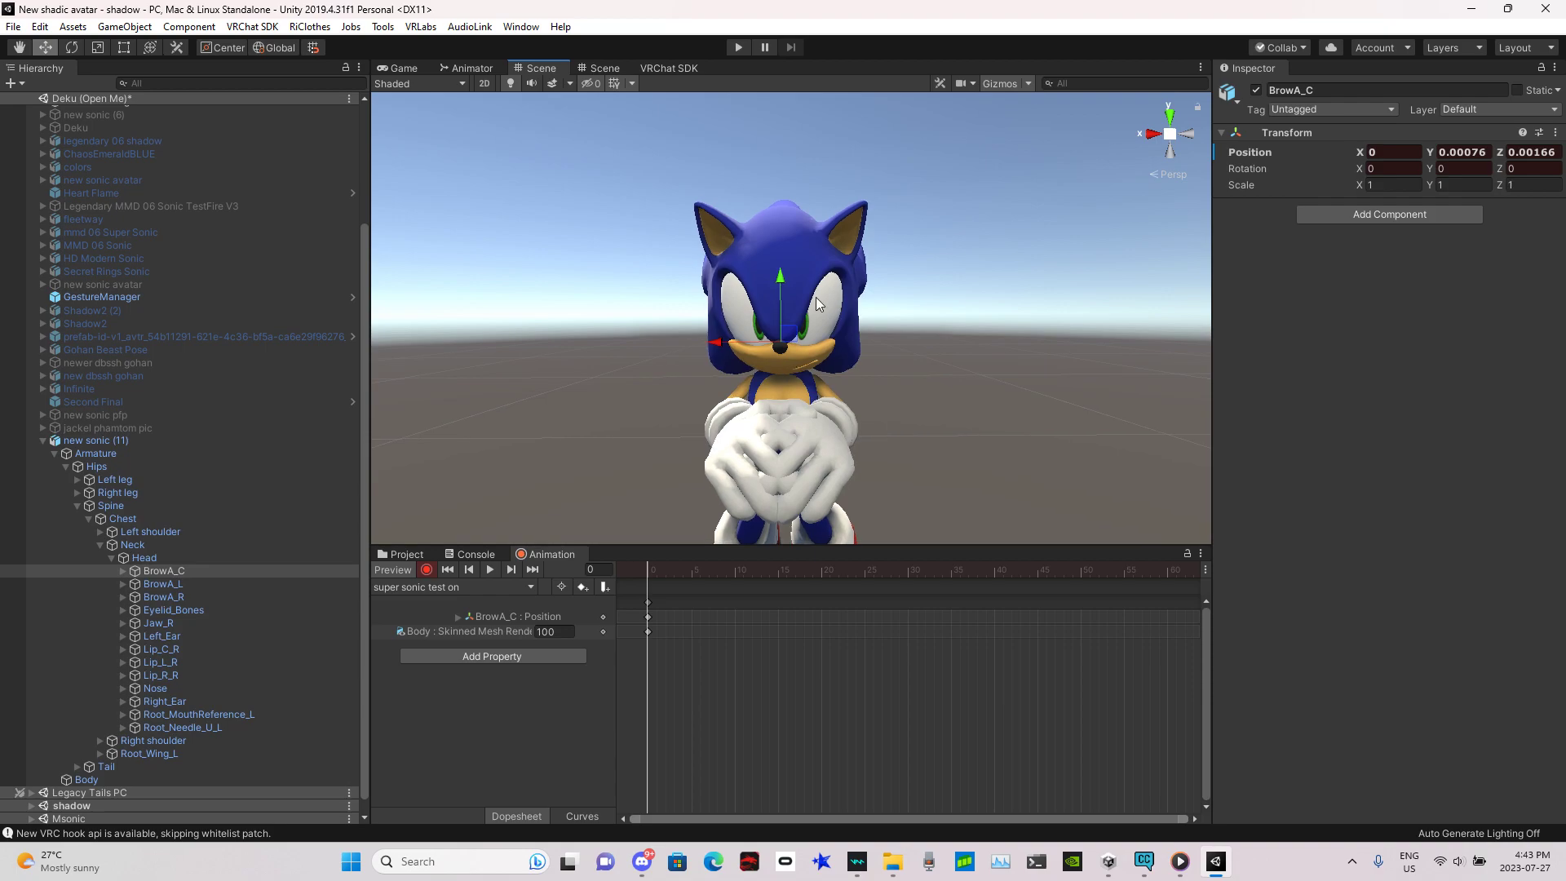
Create a material named super sonic body test in the new sonic for friend folder
click(815, 285)
click(816, 285)
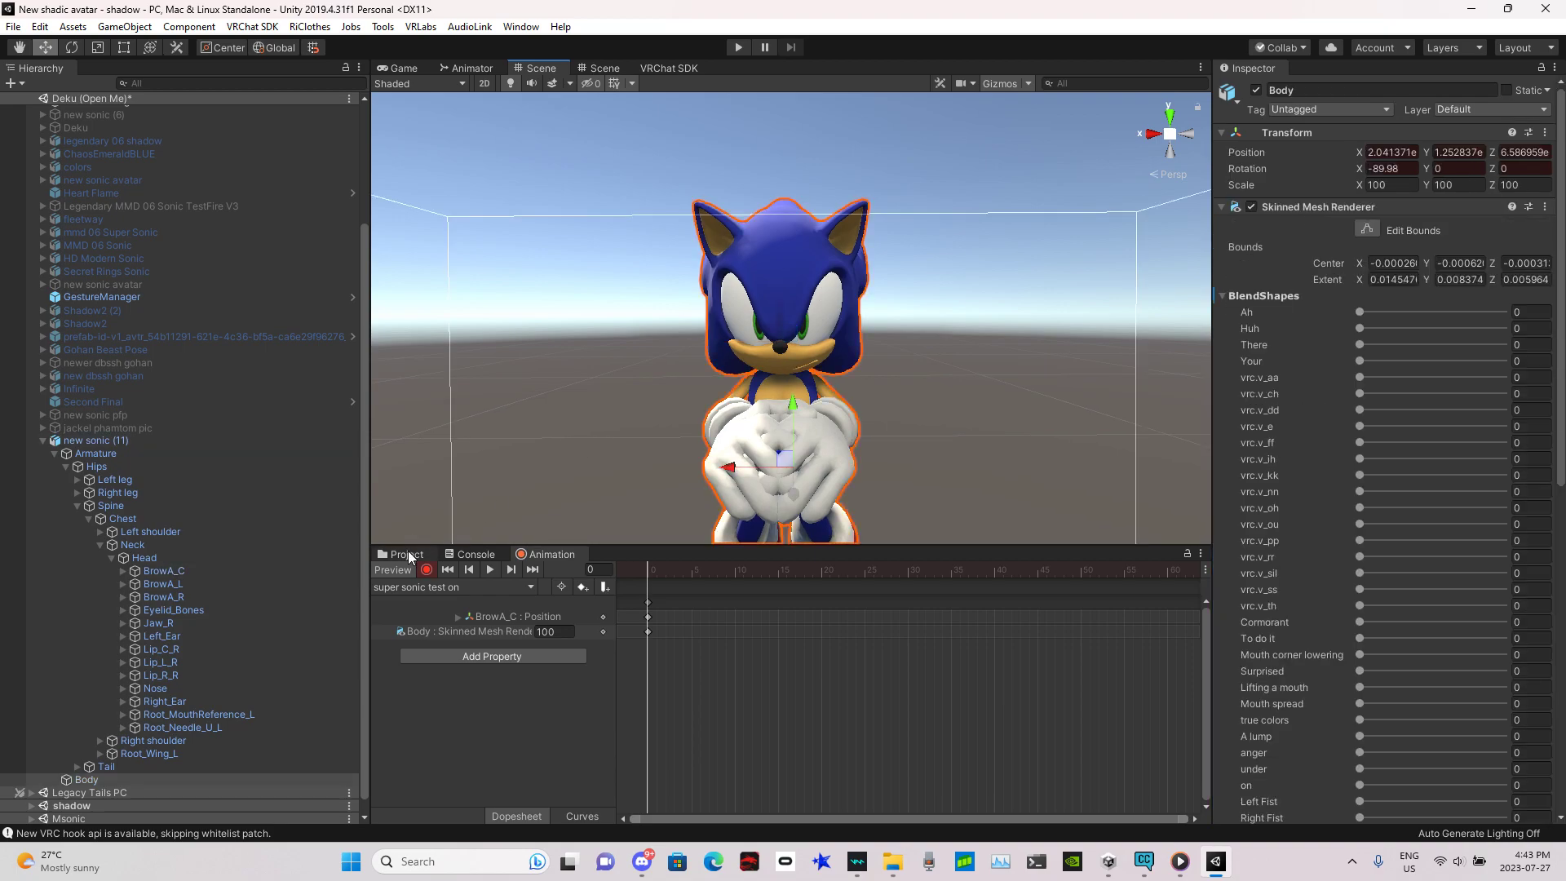
click(406, 555)
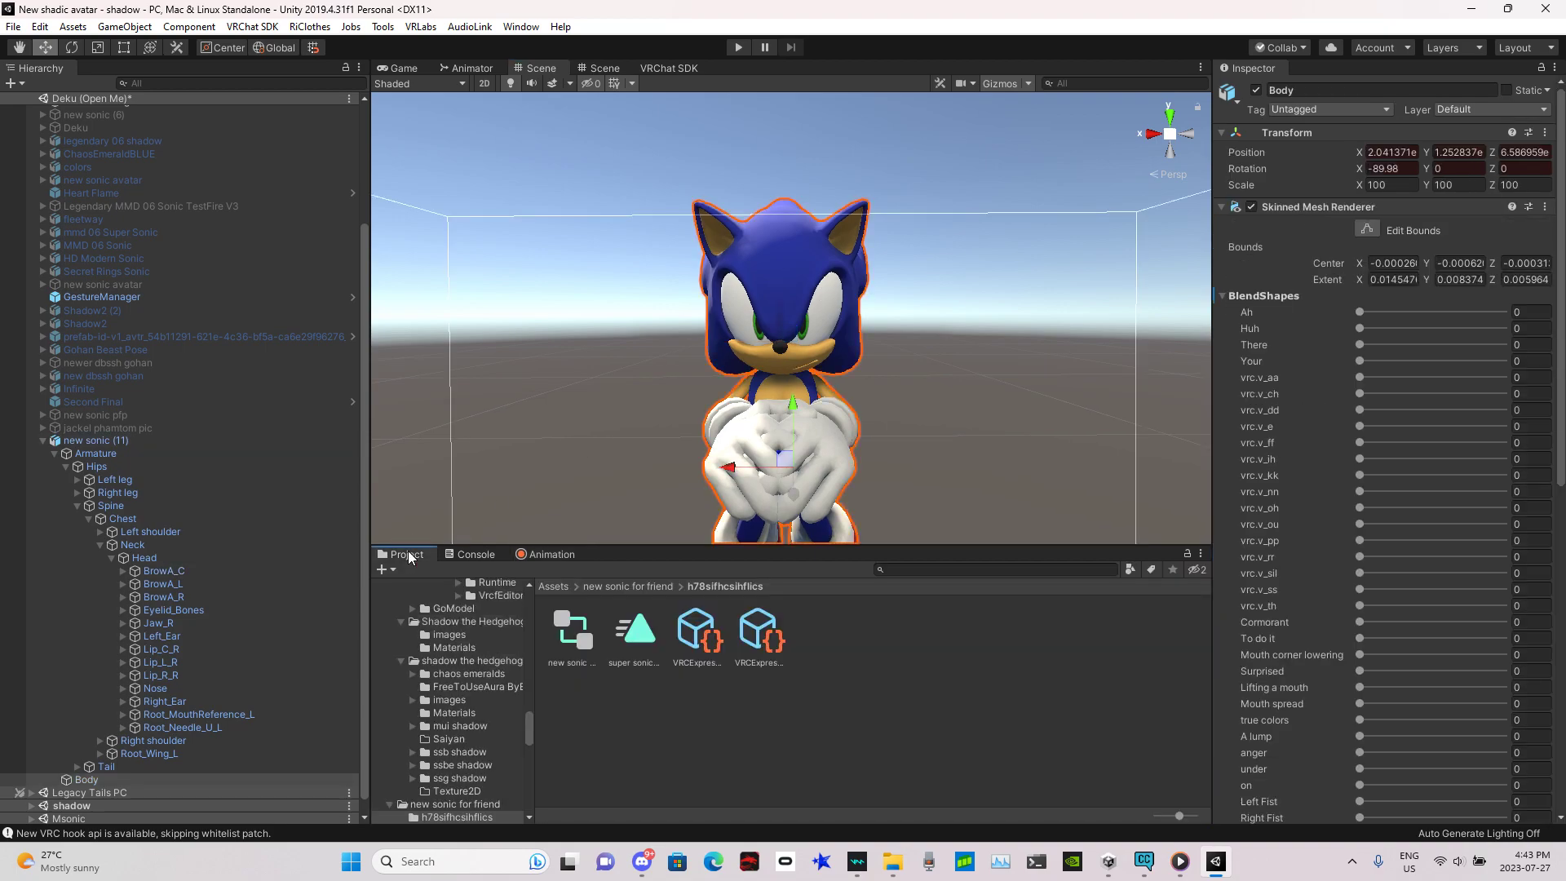
click(468, 804)
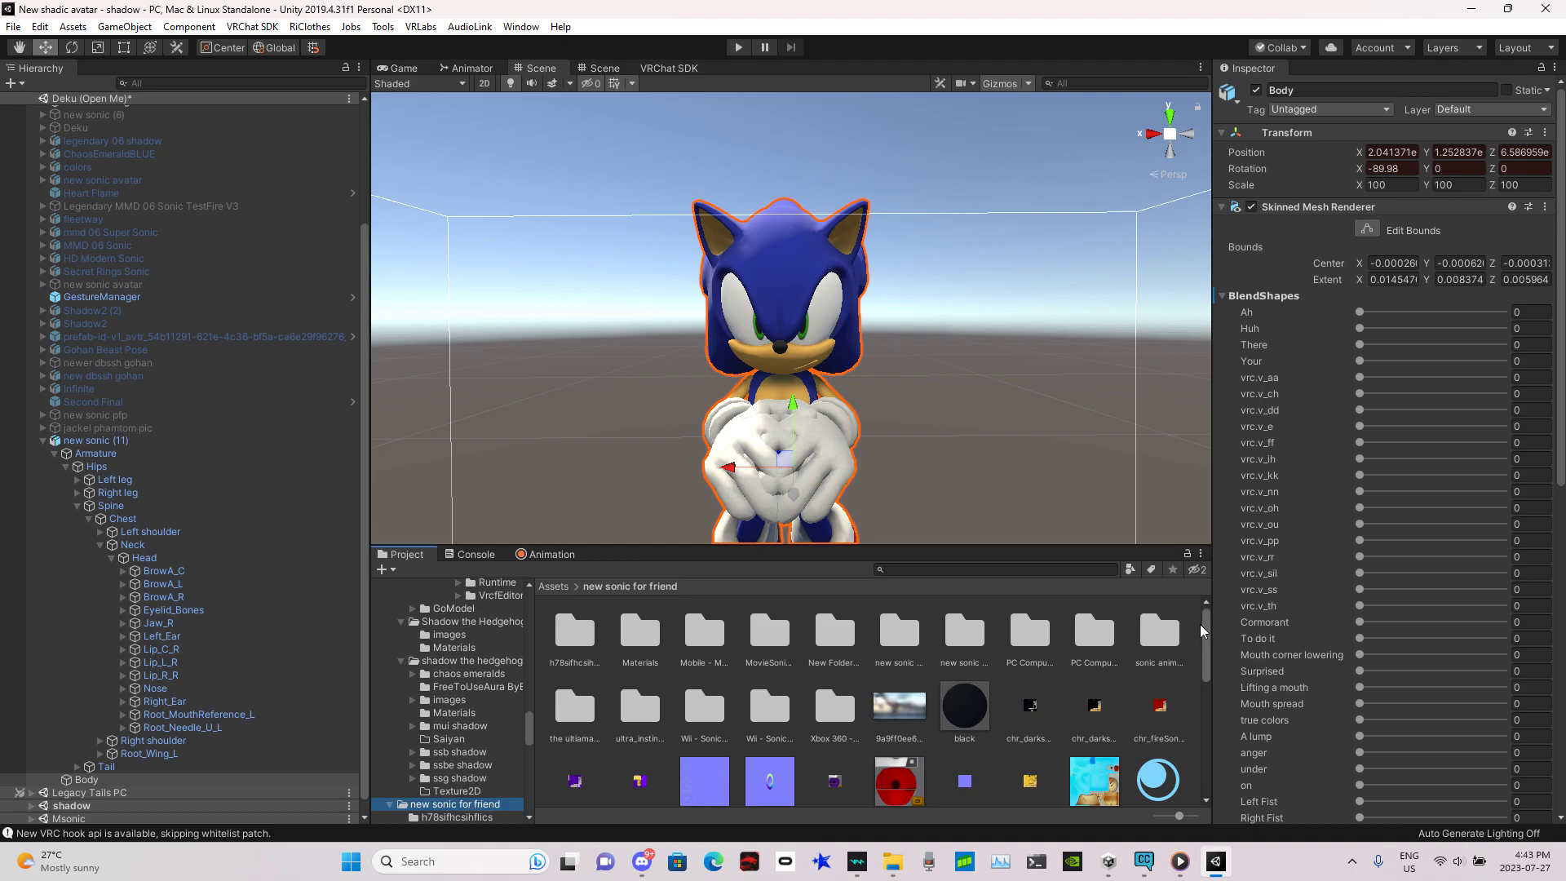
drag(1202, 631, 1204, 736)
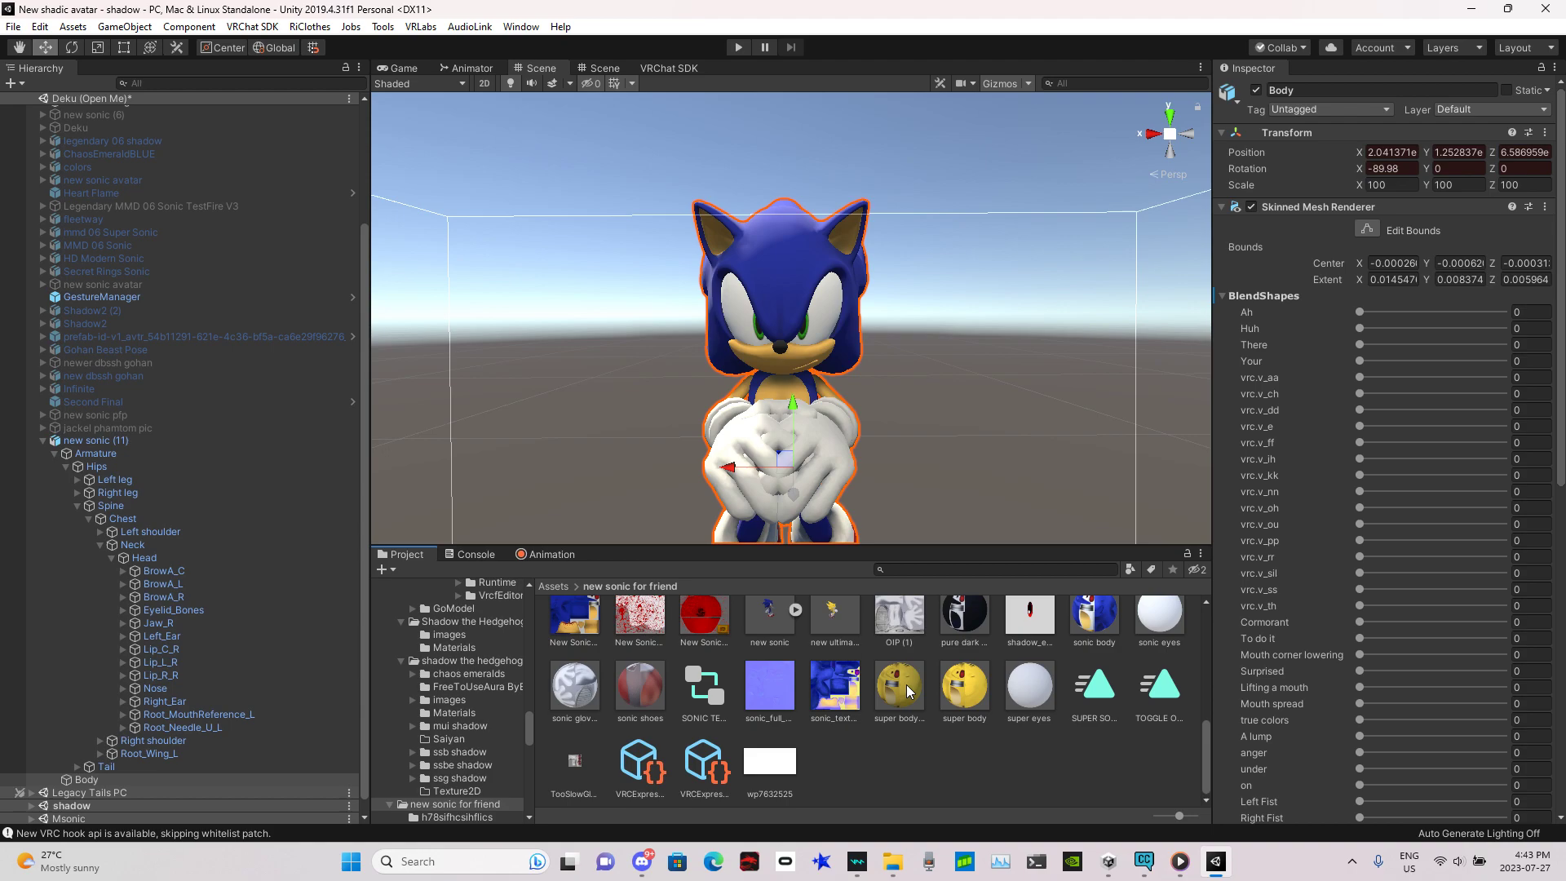
right_click(865, 747)
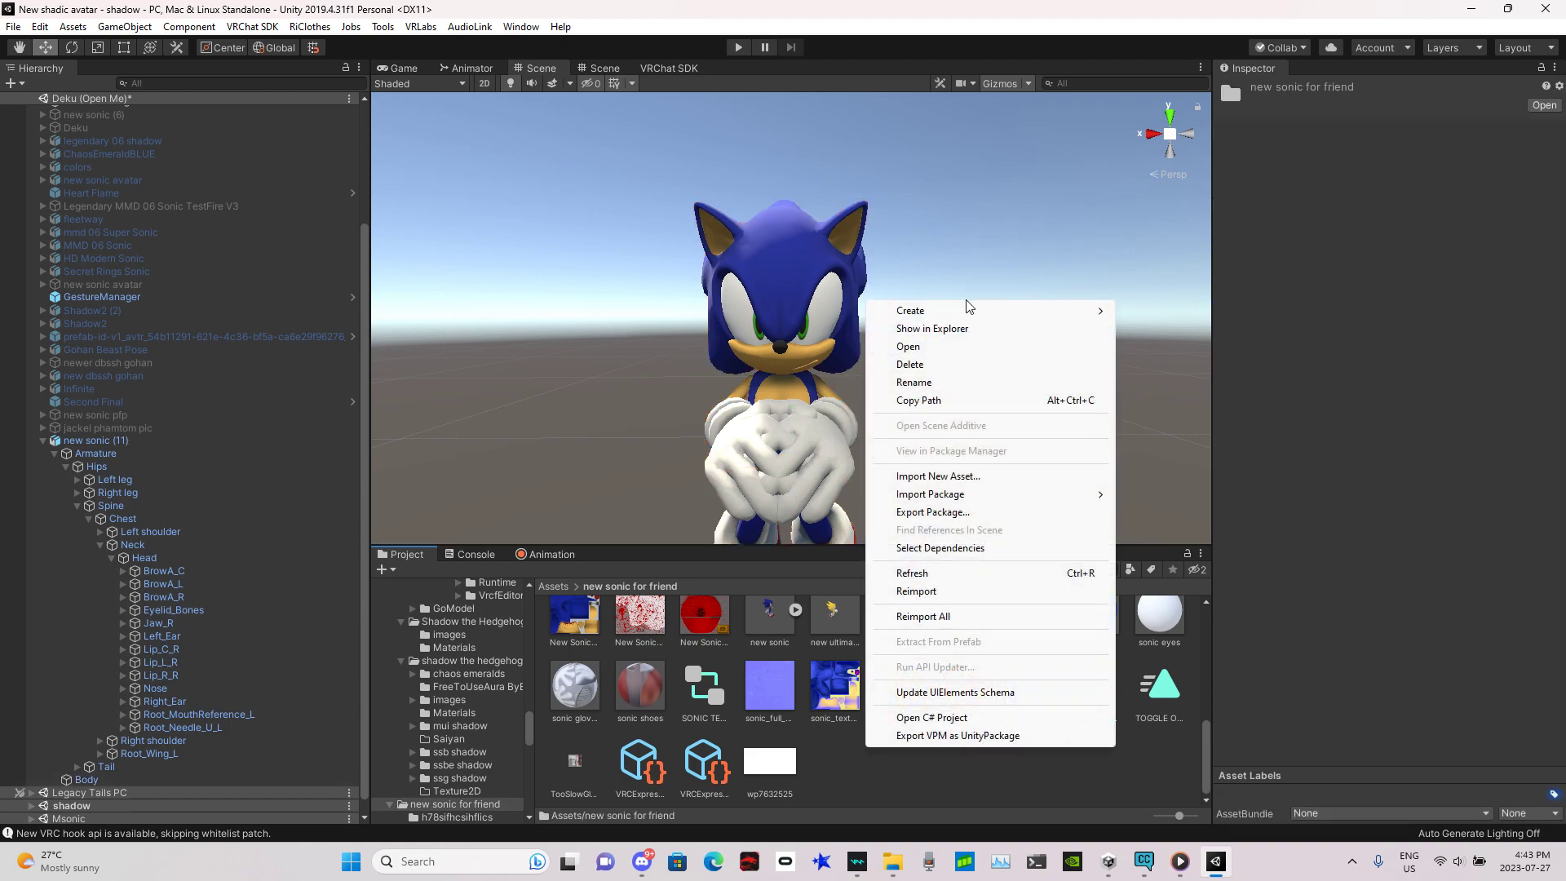
mouse_move(937, 310)
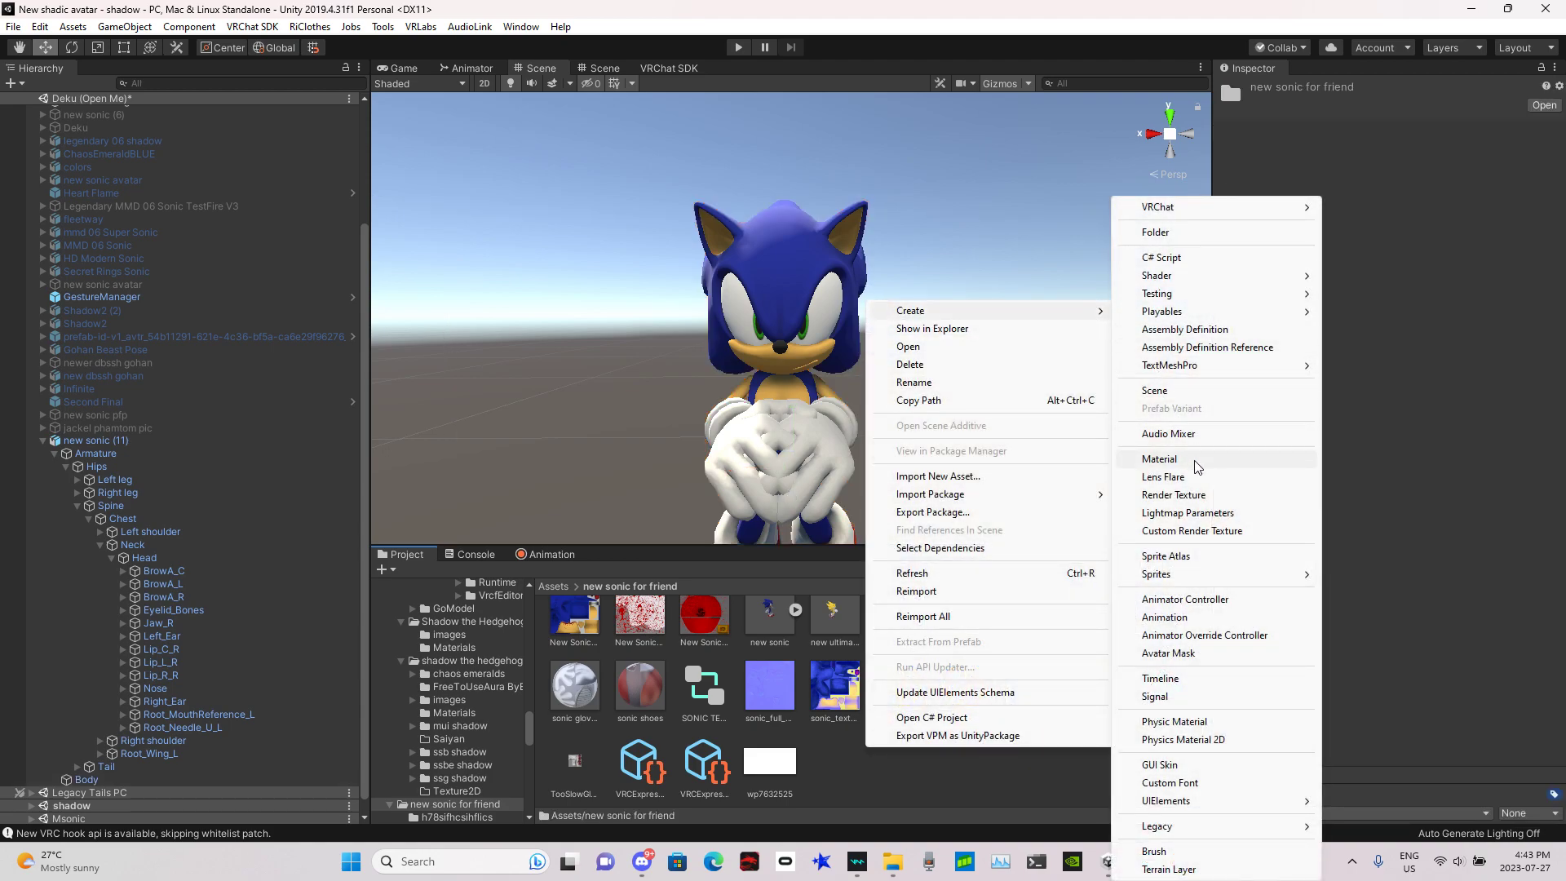
click(1159, 459)
key(BackSpace)
text(super )
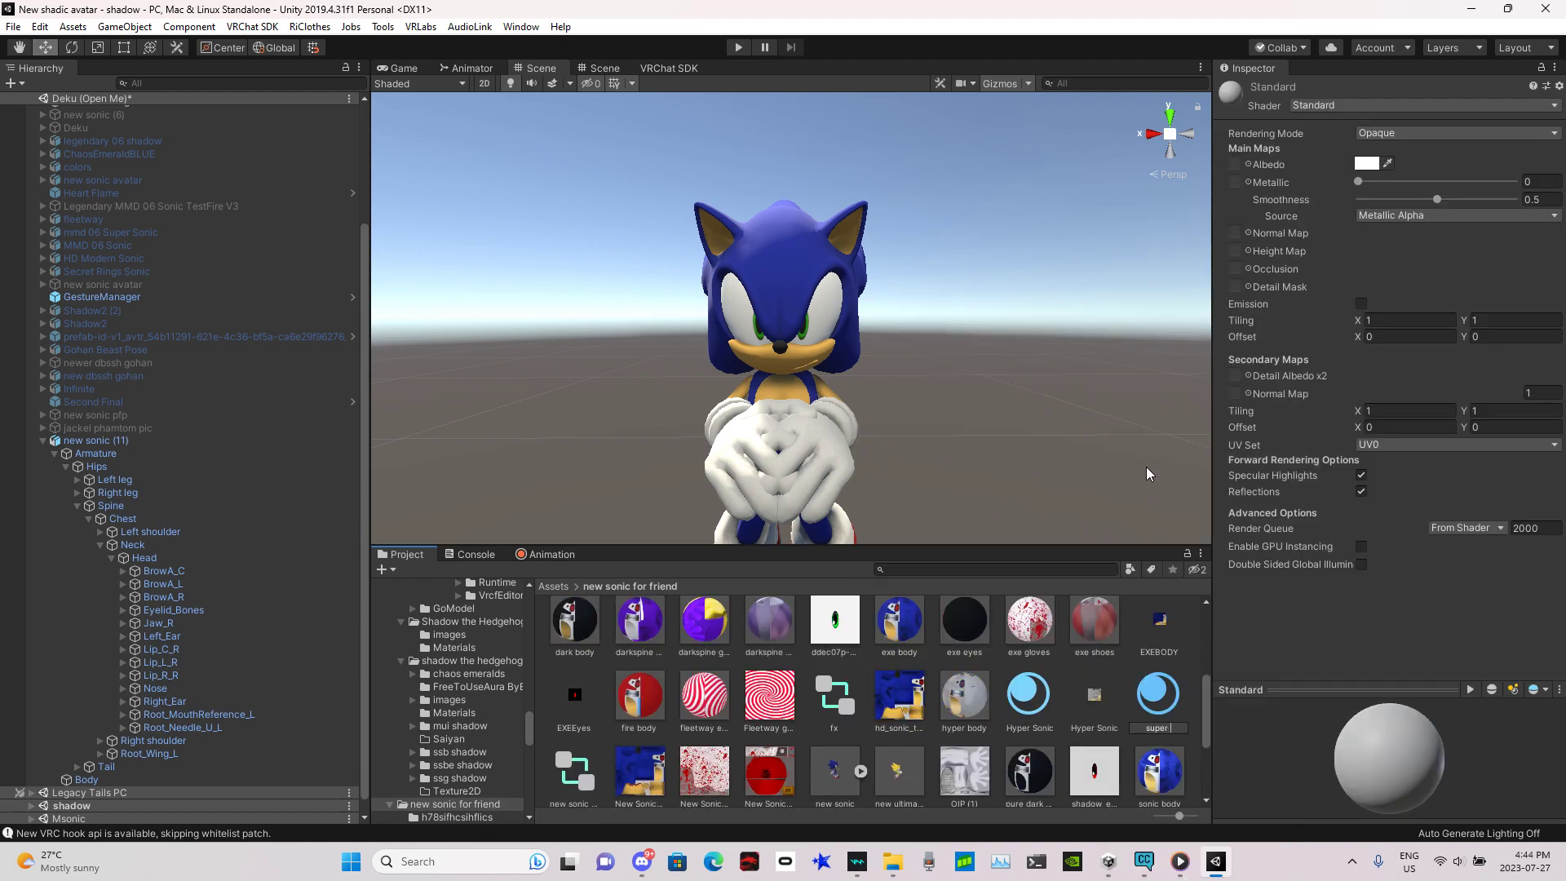
text(sonic body test)
key(Return)
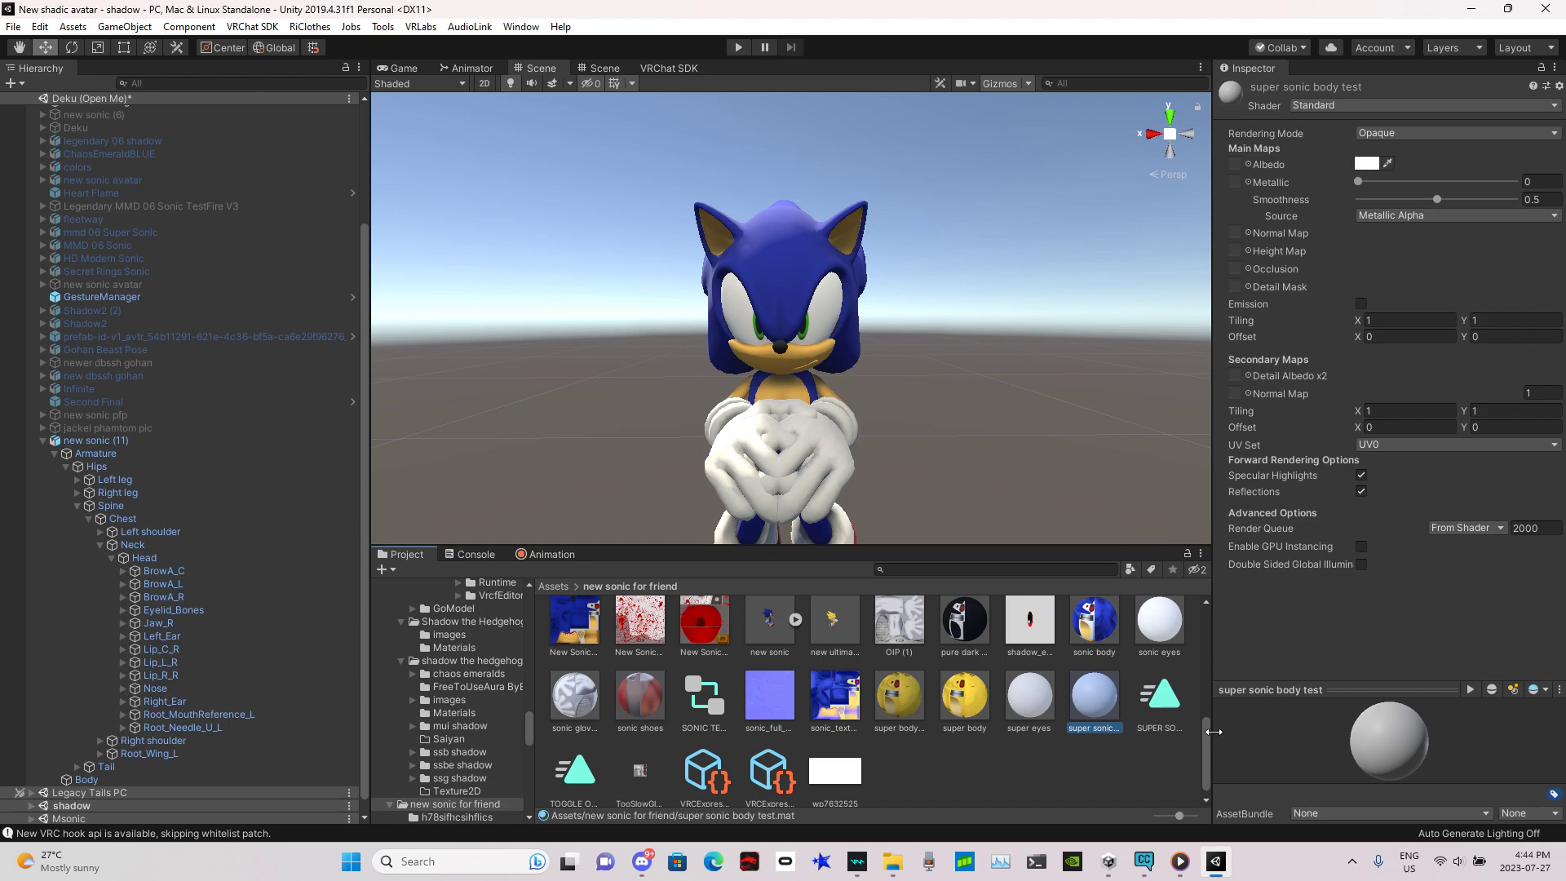
Assign the yellow body texture to the super sonic body test material's albedo and set its smoothness to 0
drag(1206, 732, 1199, 645)
drag(1029, 737, 1237, 163)
drag(1437, 199, 1359, 199)
drag(1202, 651, 1207, 749)
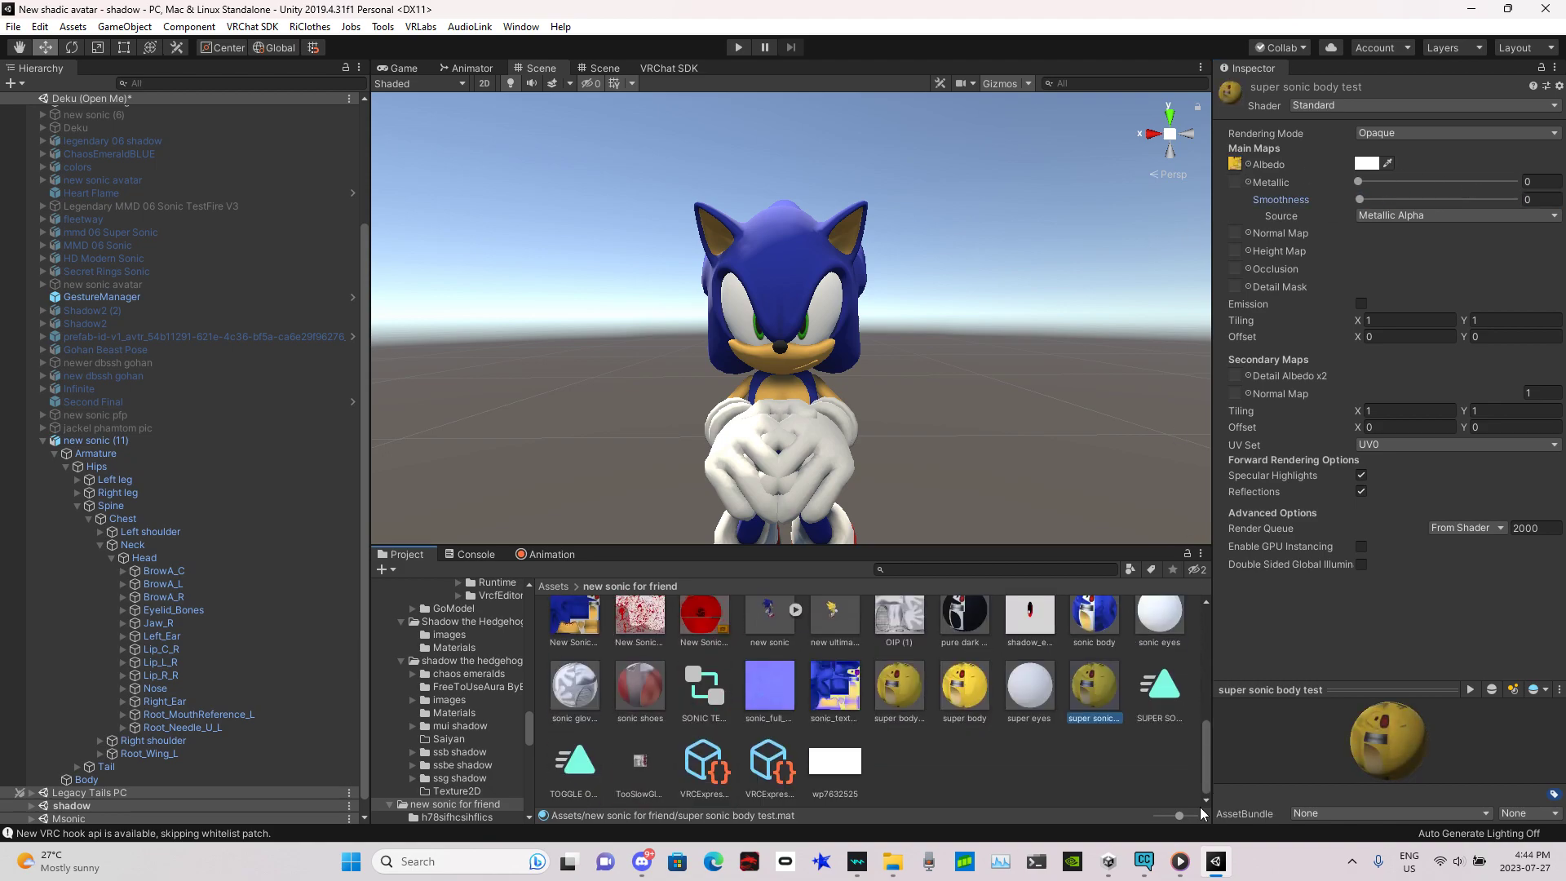
Apply the super sonic body test material to the character's body while recording the clip
drag(1097, 693, 744, 250)
key(w)
mouse_move(744, 250)
right_down()
mouse_move(751, 262)
mouse_move(486, 252)
mouse_move(952, 150)
mouse_move(513, 194)
mouse_move(858, 248)
mouse_move(772, 256)
right_up()
key(s)
key(w)
key(s)
key(w)
key(s)
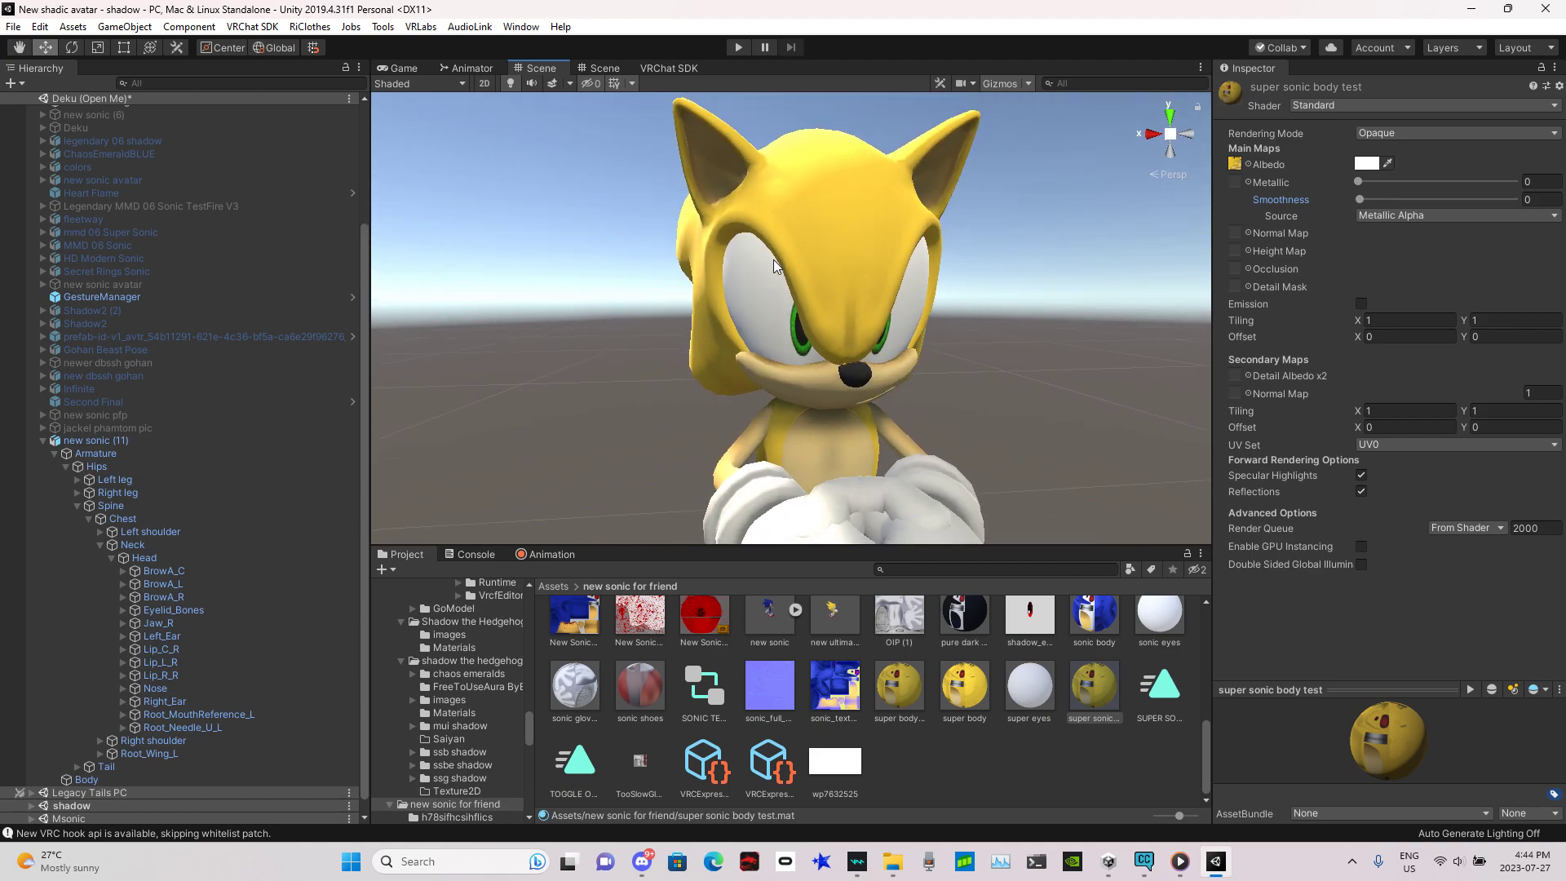
Apply the super eyes material to the character's eyes in the recorded clip
drag(1031, 697, 797, 336)
right_drag(797, 337, 799, 385)
key(s)
key(w)
key(s)
Stop recording, preview the super sonic test on clip on the whole avatar, and end the preview
click(565, 556)
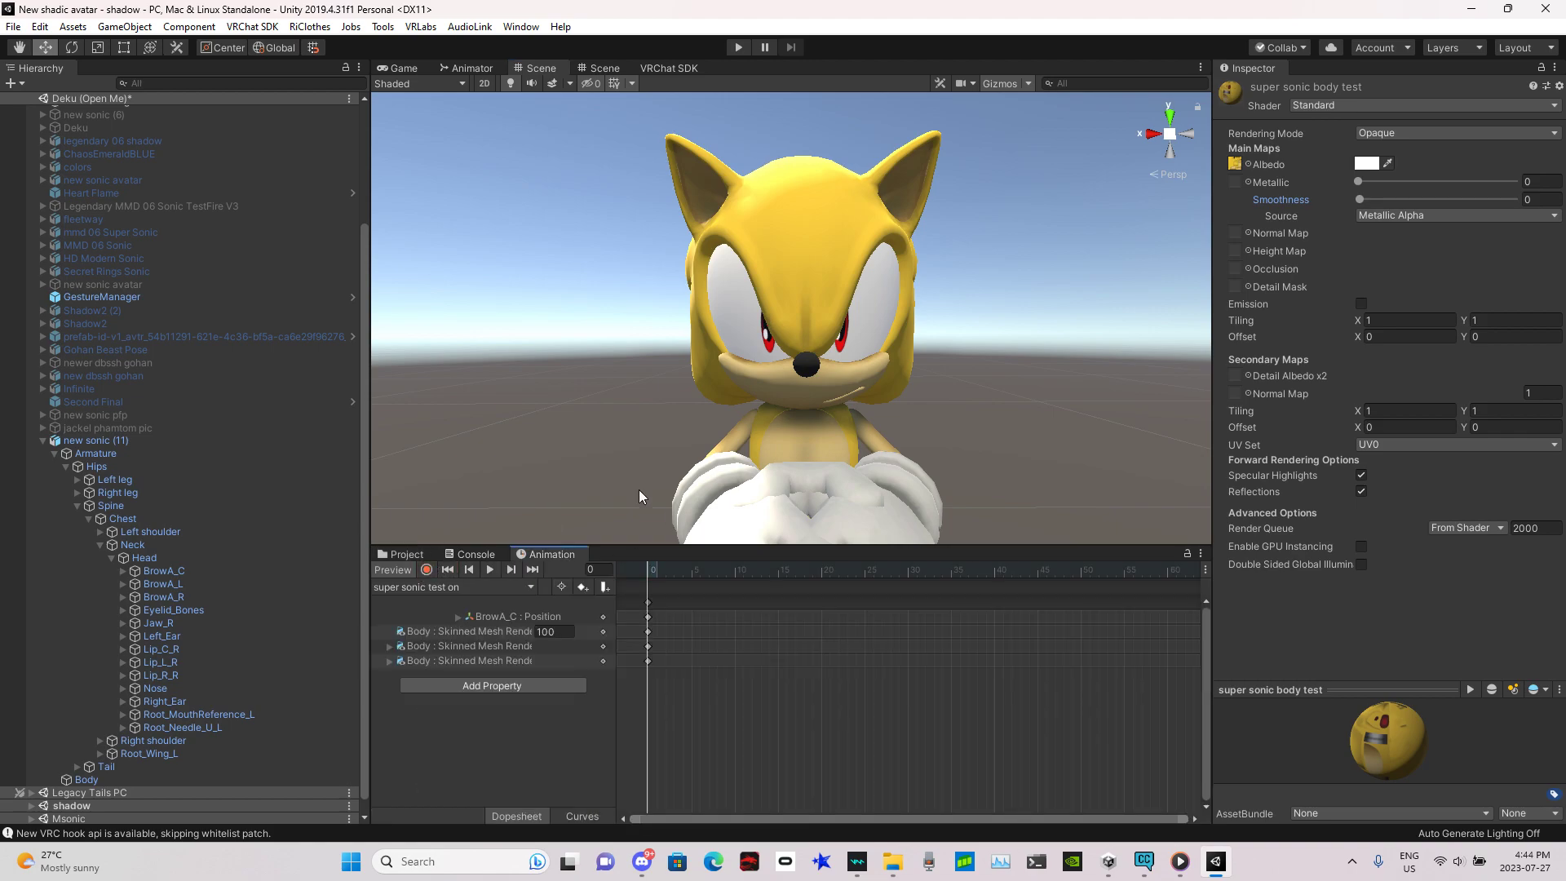
click(393, 572)
click(392, 573)
right_drag(1027, 287, 1034, 409)
key(s)
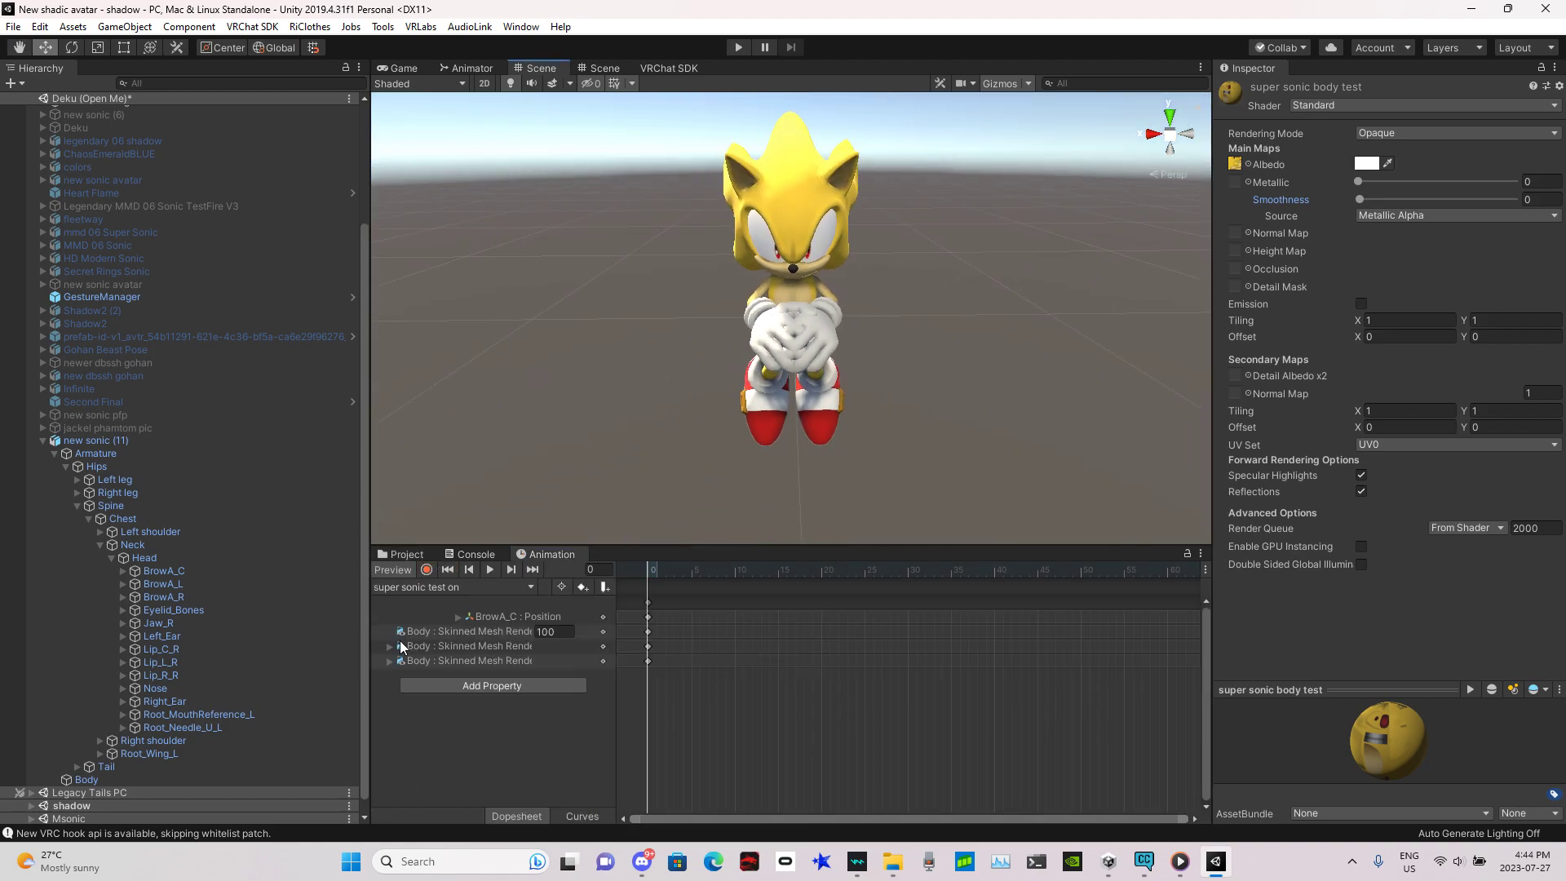
click(406, 571)
Create an empty animation clip named off in the h78sifhcsihflics folder
click(435, 589)
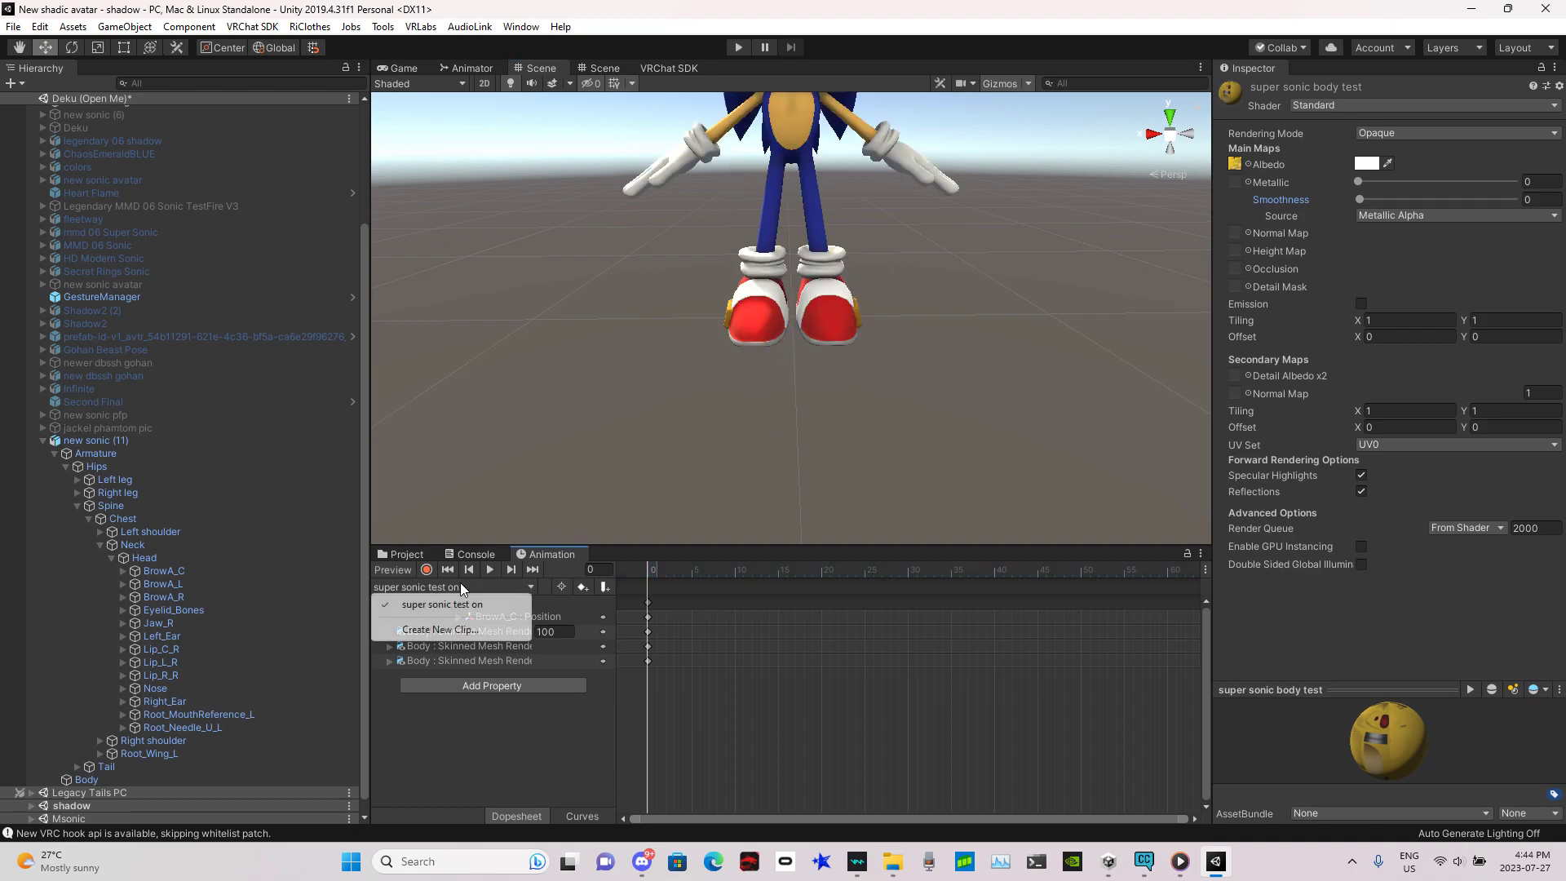
click(503, 630)
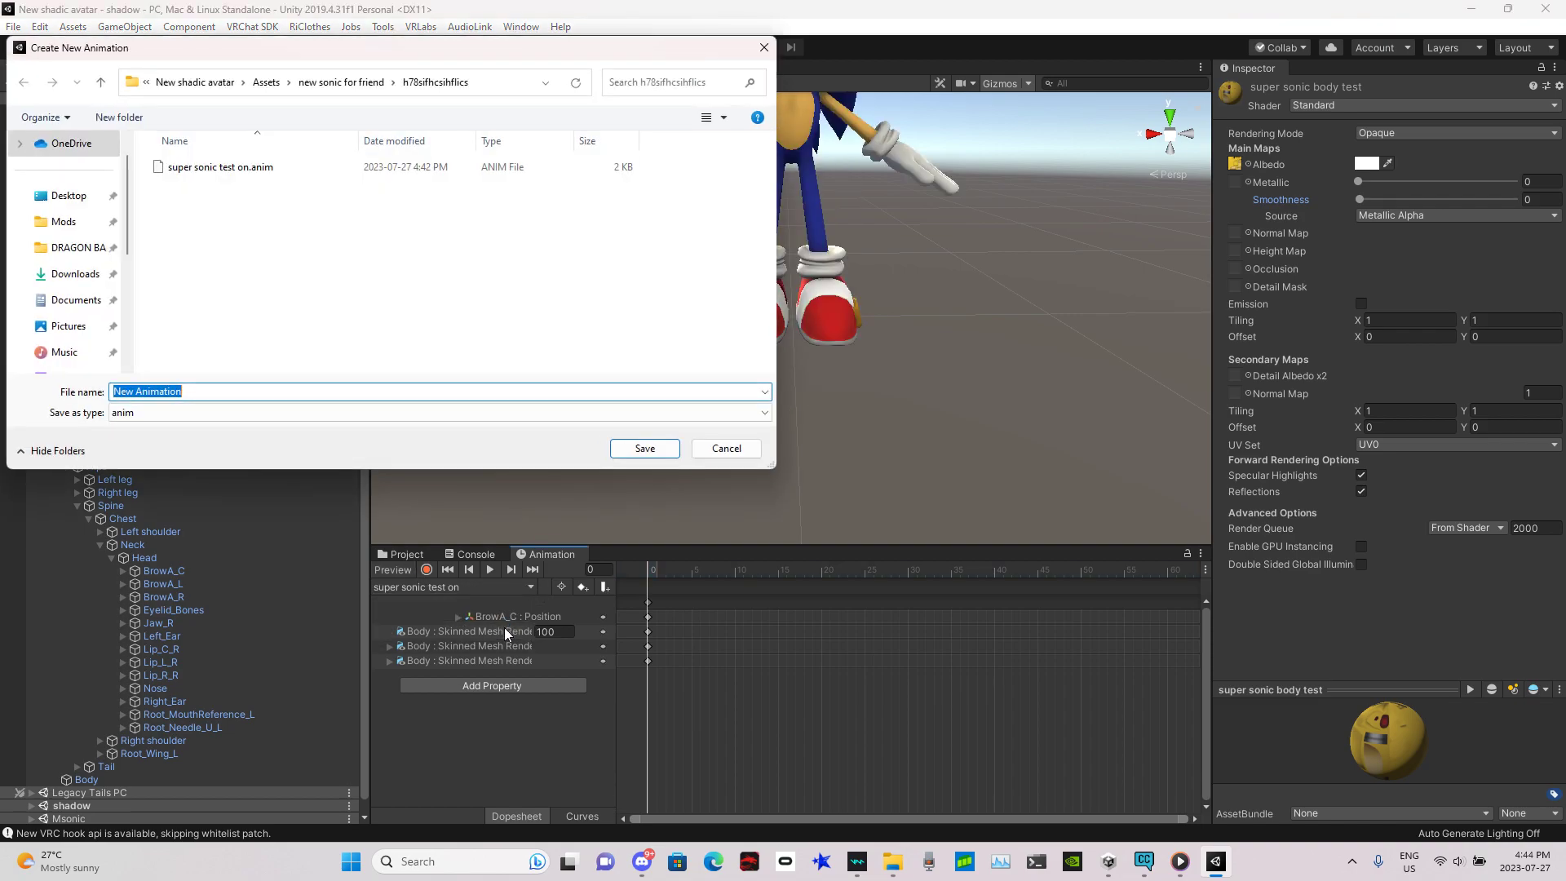
text(of)
key(BackSpace)
key(BackSpace)
text(off)
key(Return)
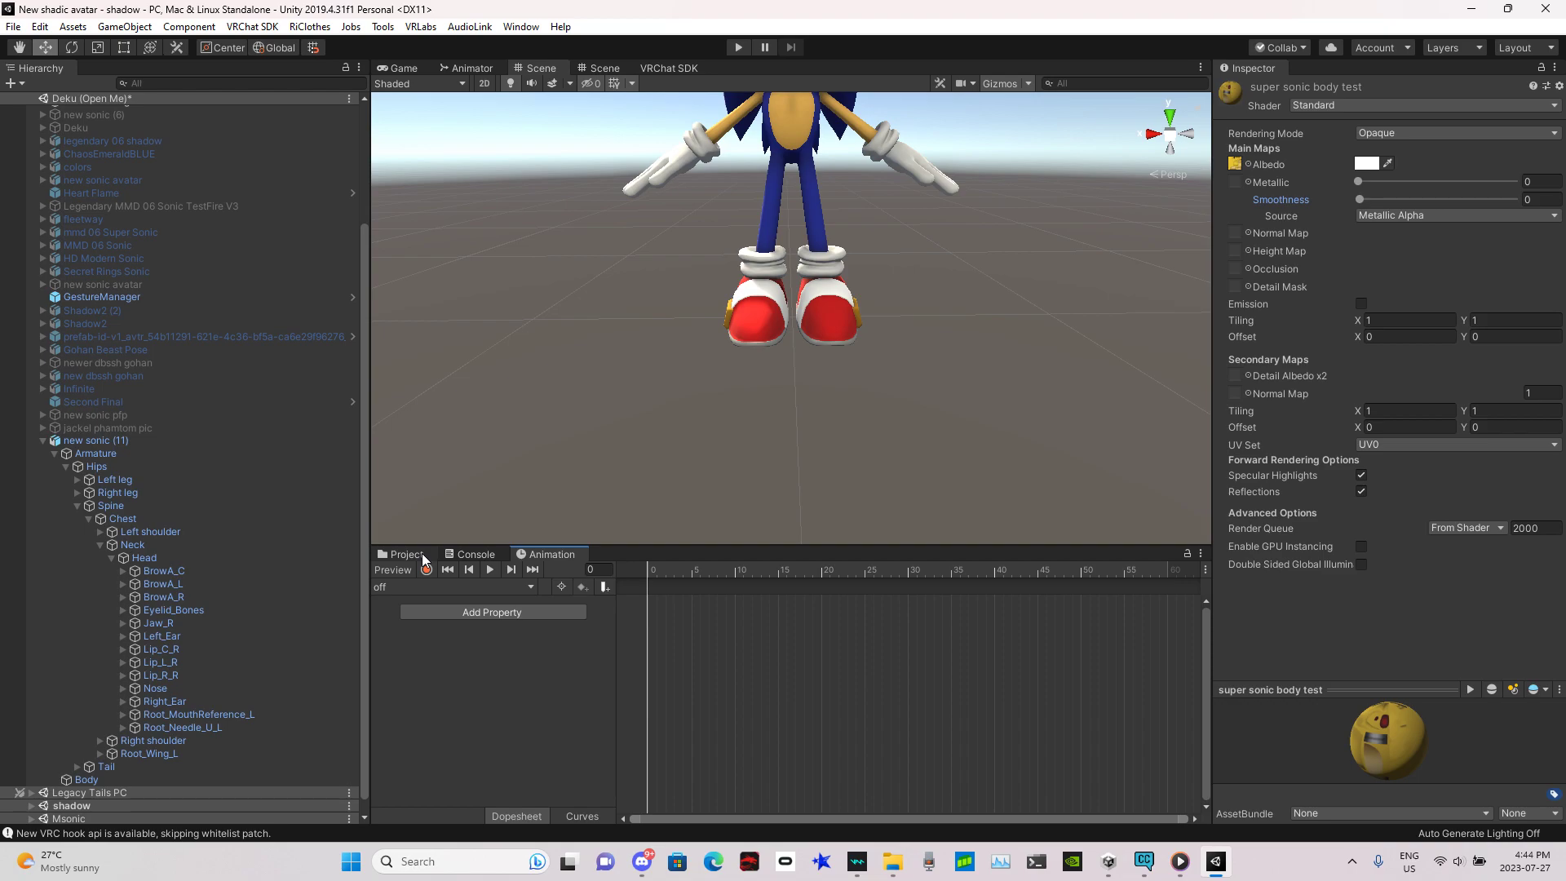
Show the h78sifhcsihflics folder's assets and open the Advanced Toggle Creator
click(405, 555)
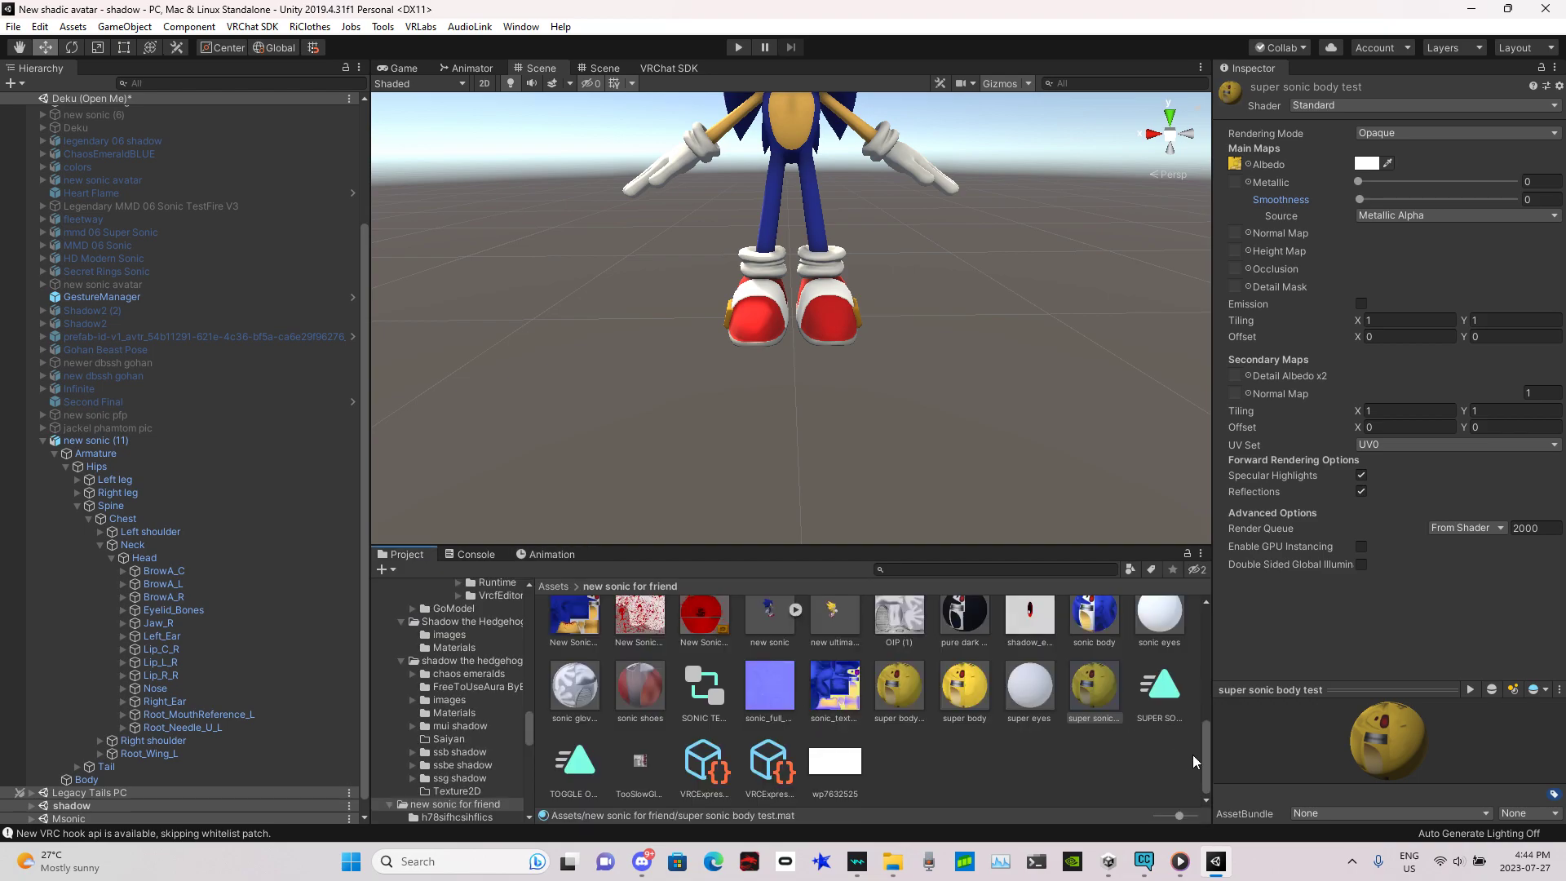
scroll(726, 648, up, 5)
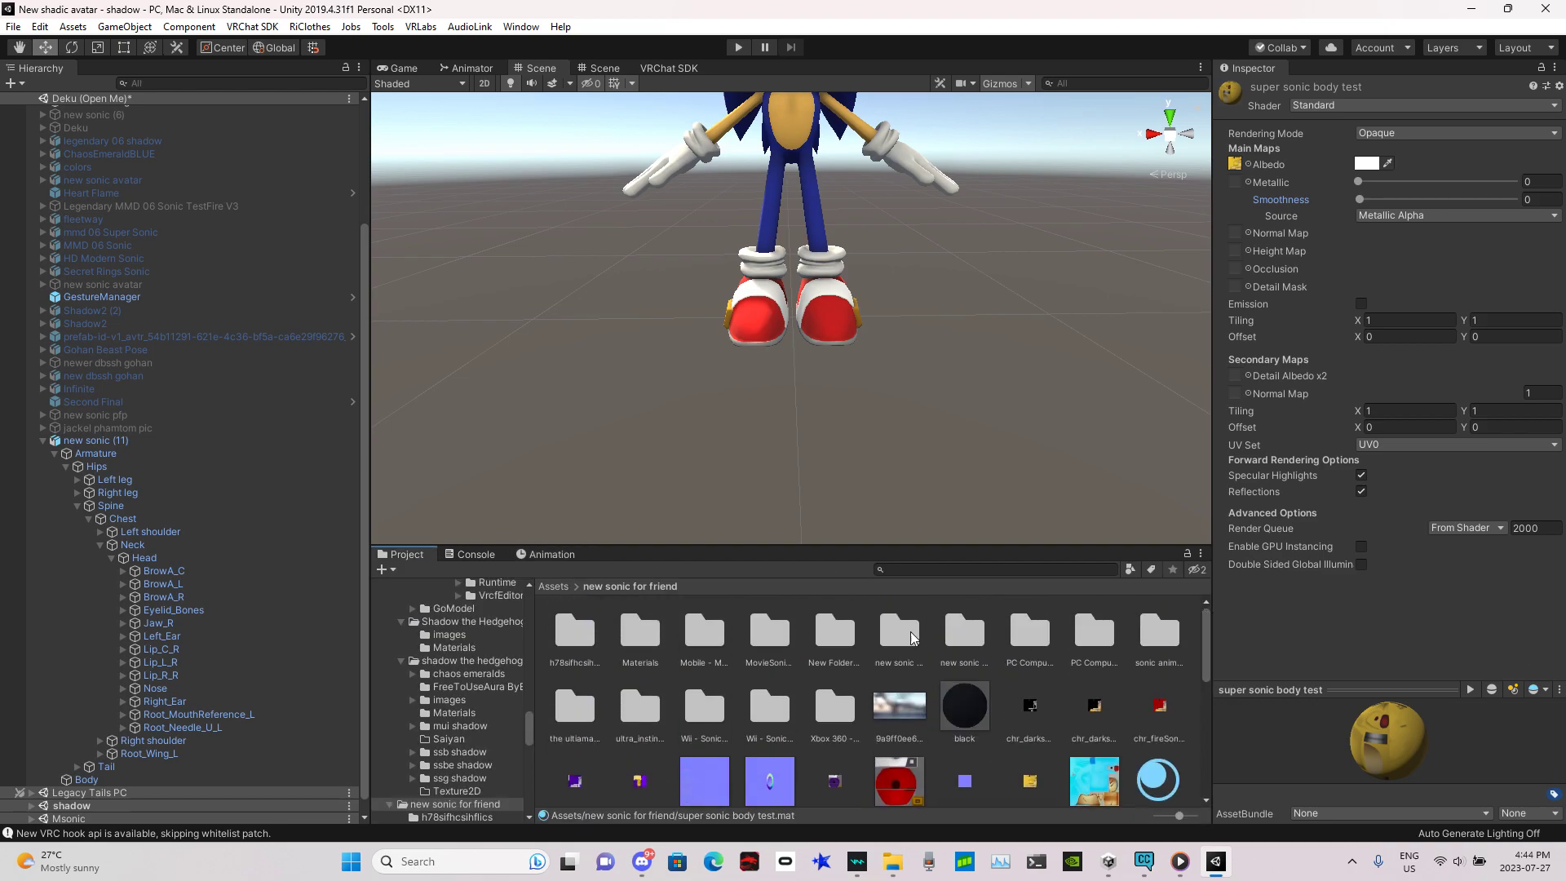
double_click(576, 632)
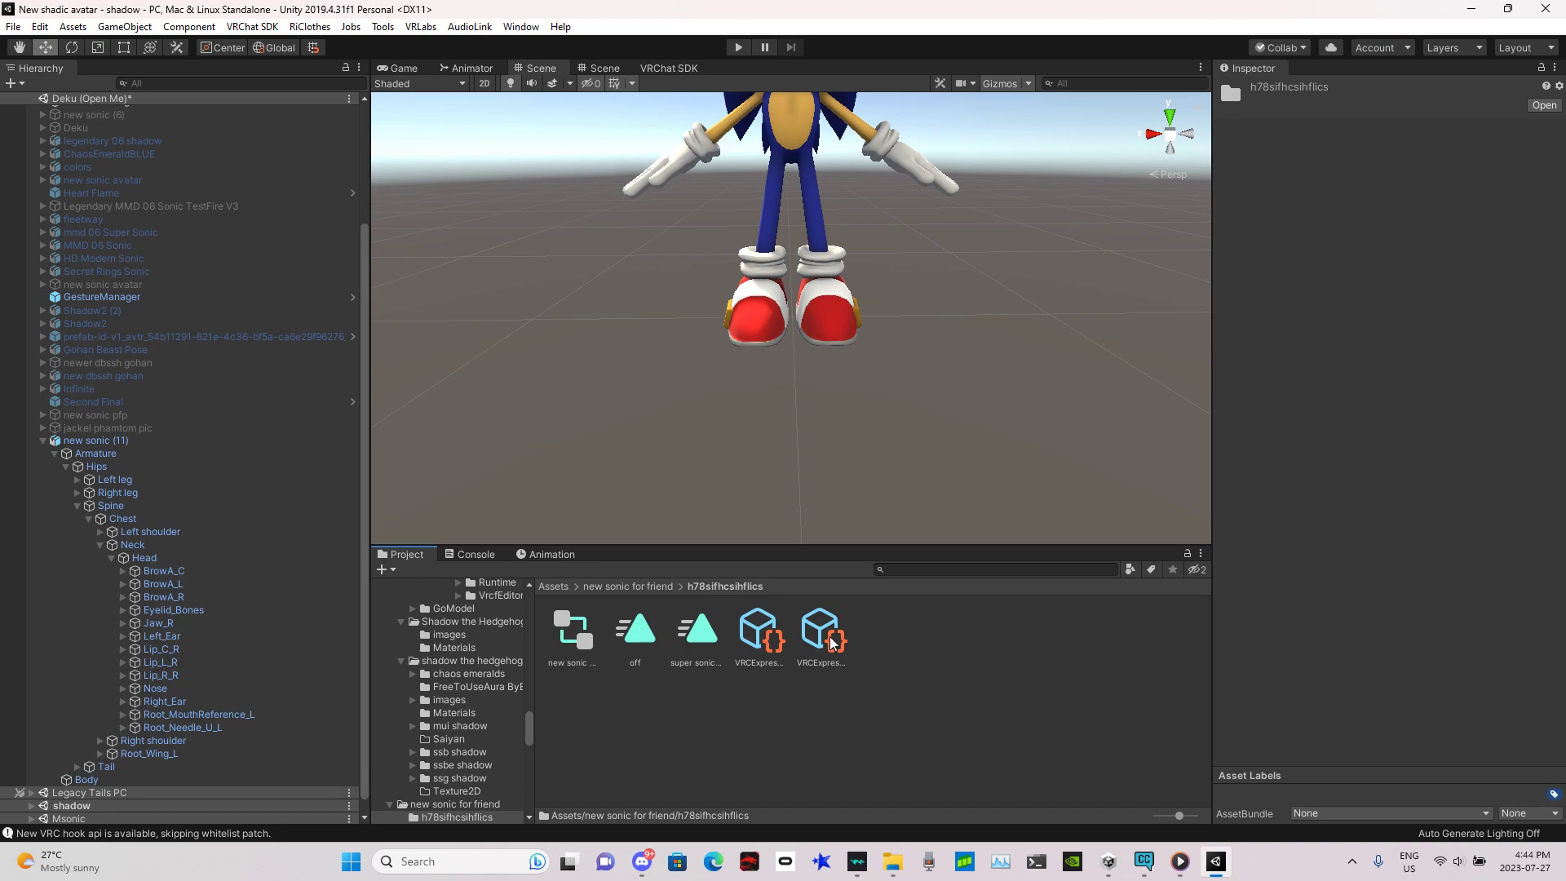
click(386, 31)
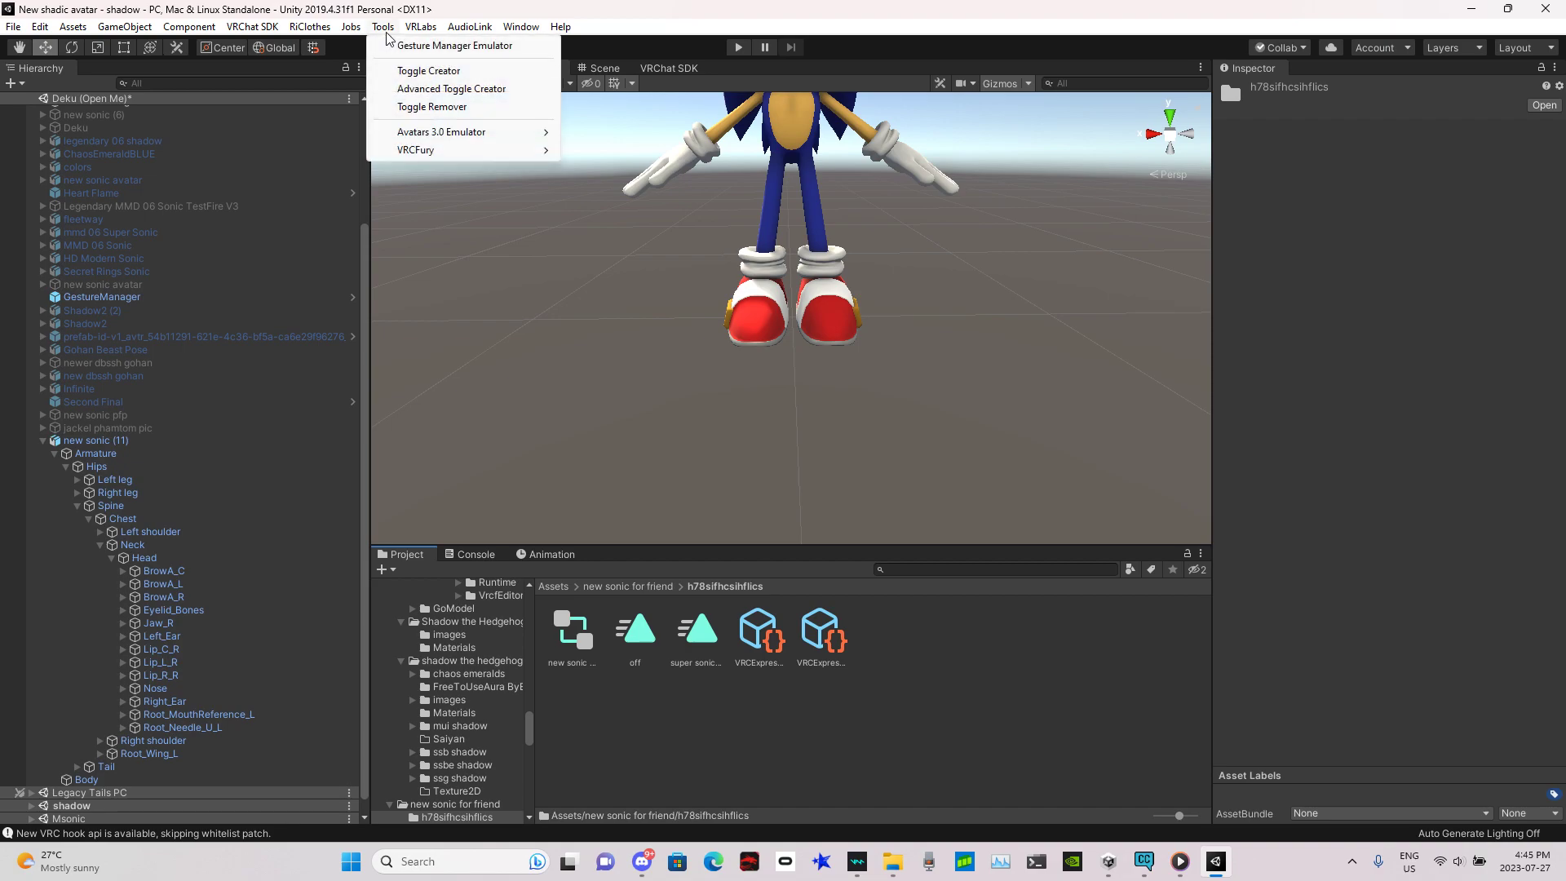
click(455, 91)
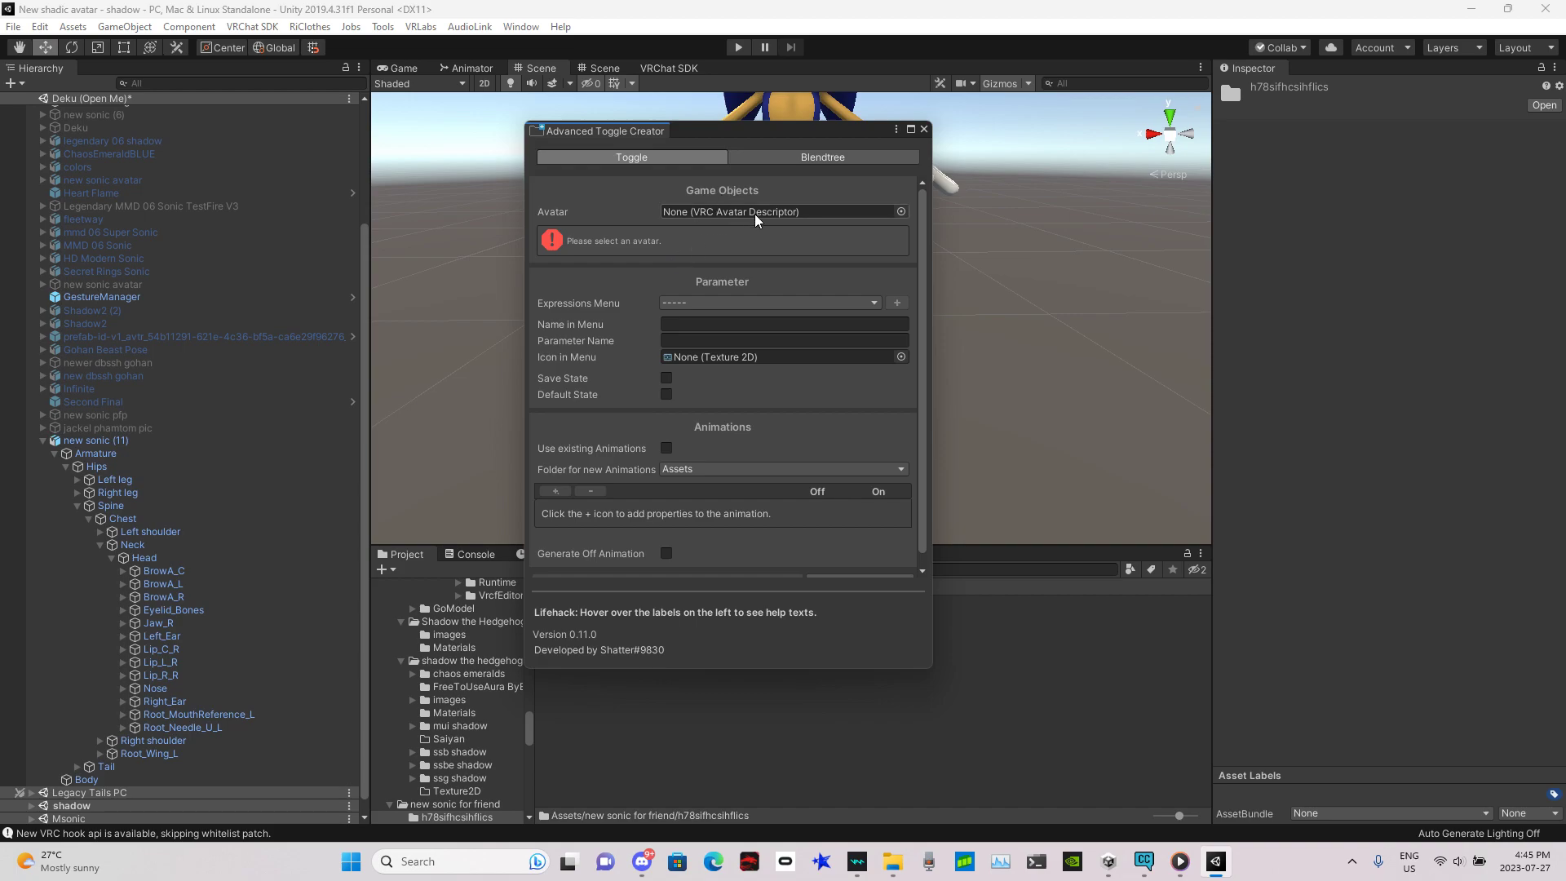
click(901, 212)
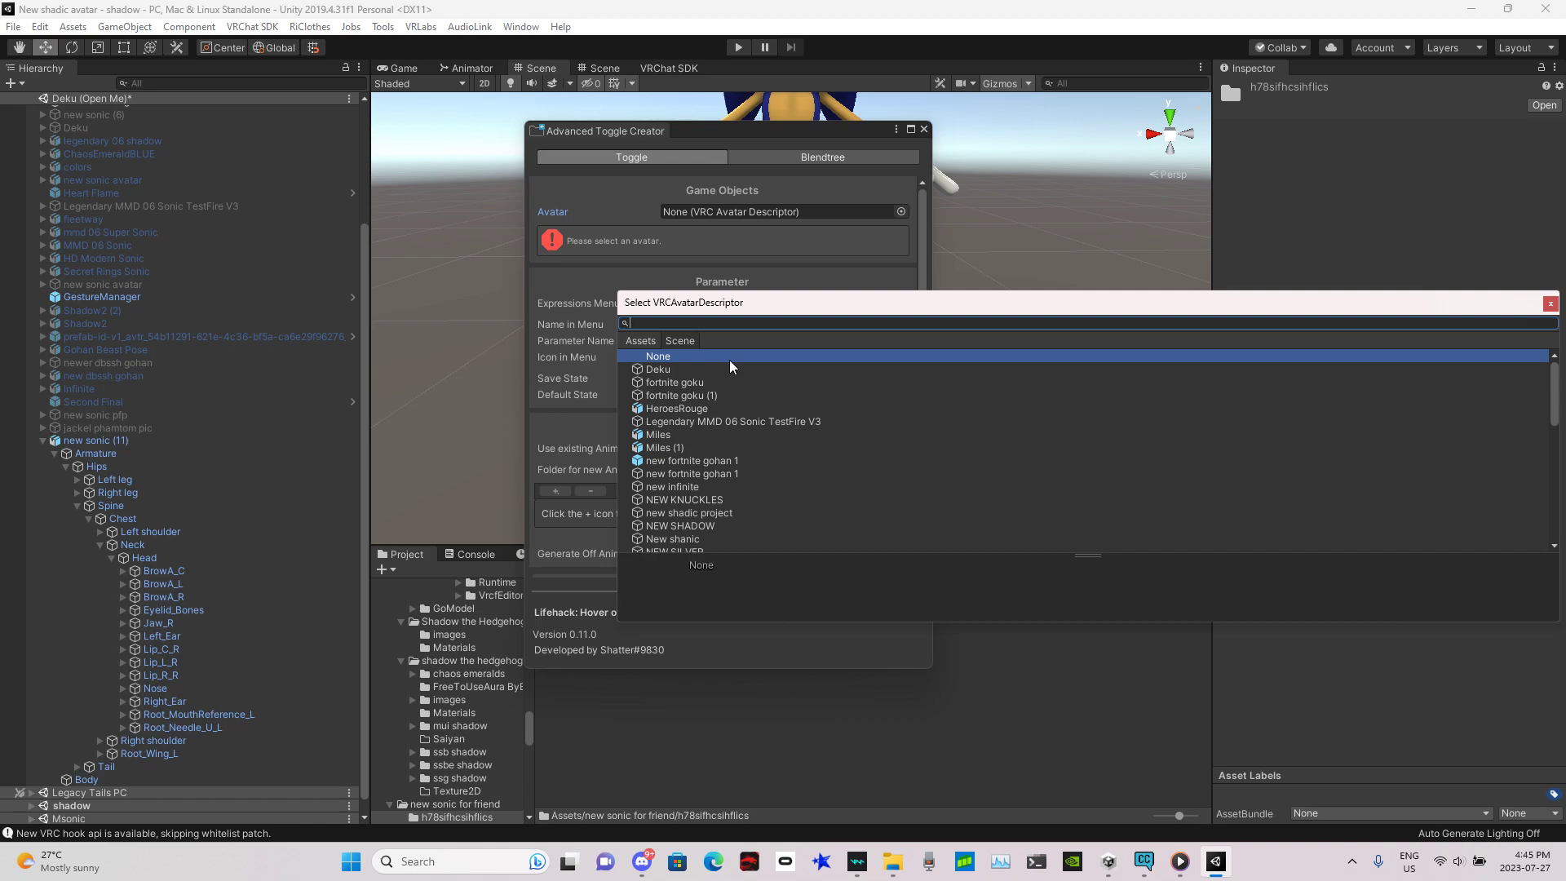
text(new s)
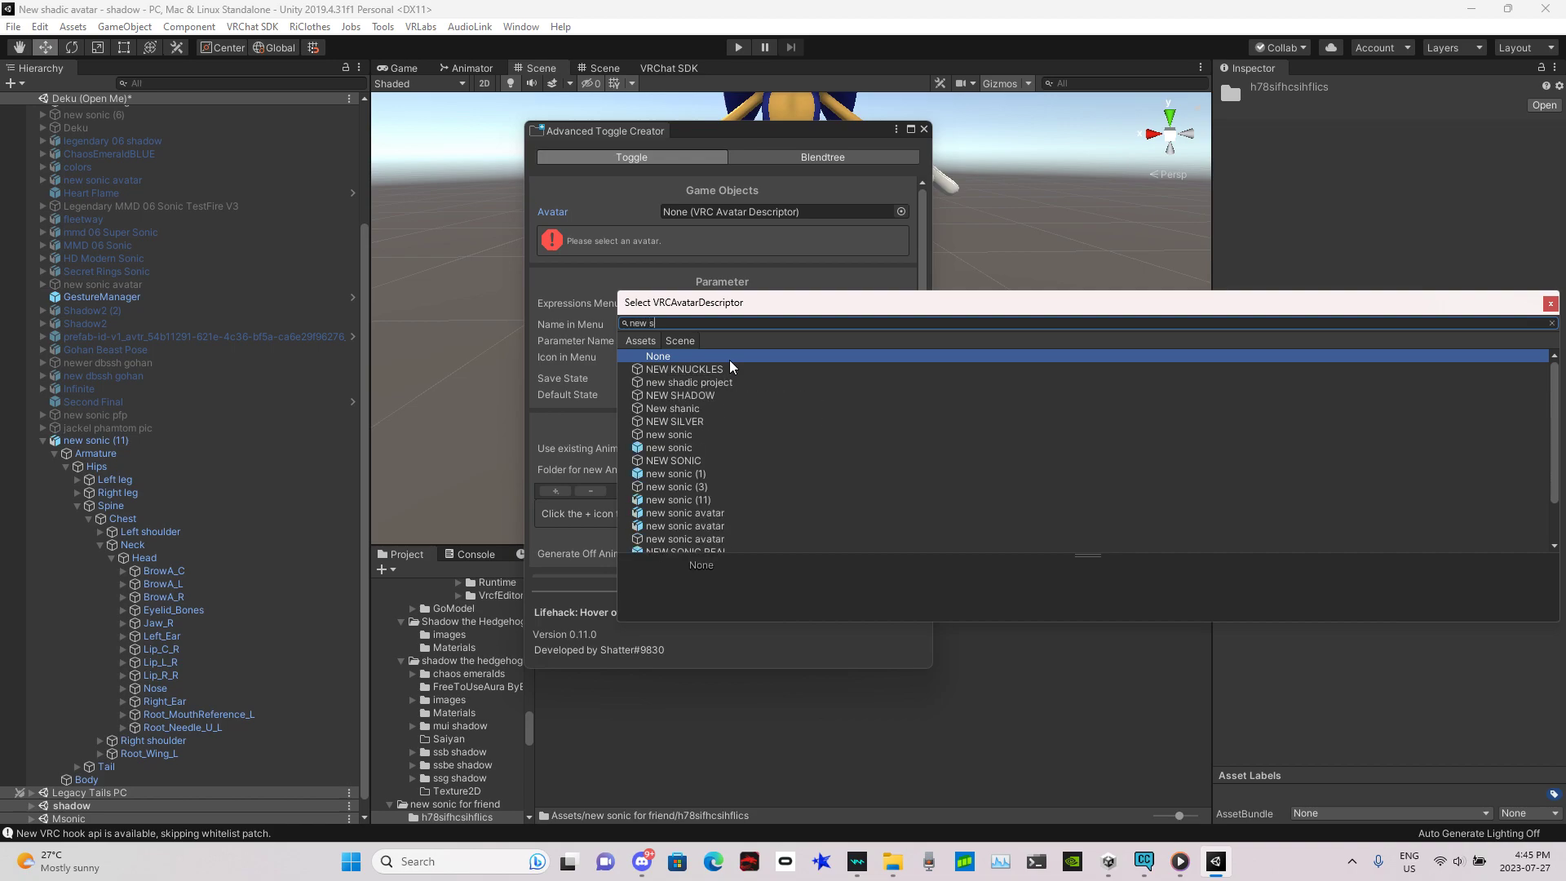
text(onic 1)
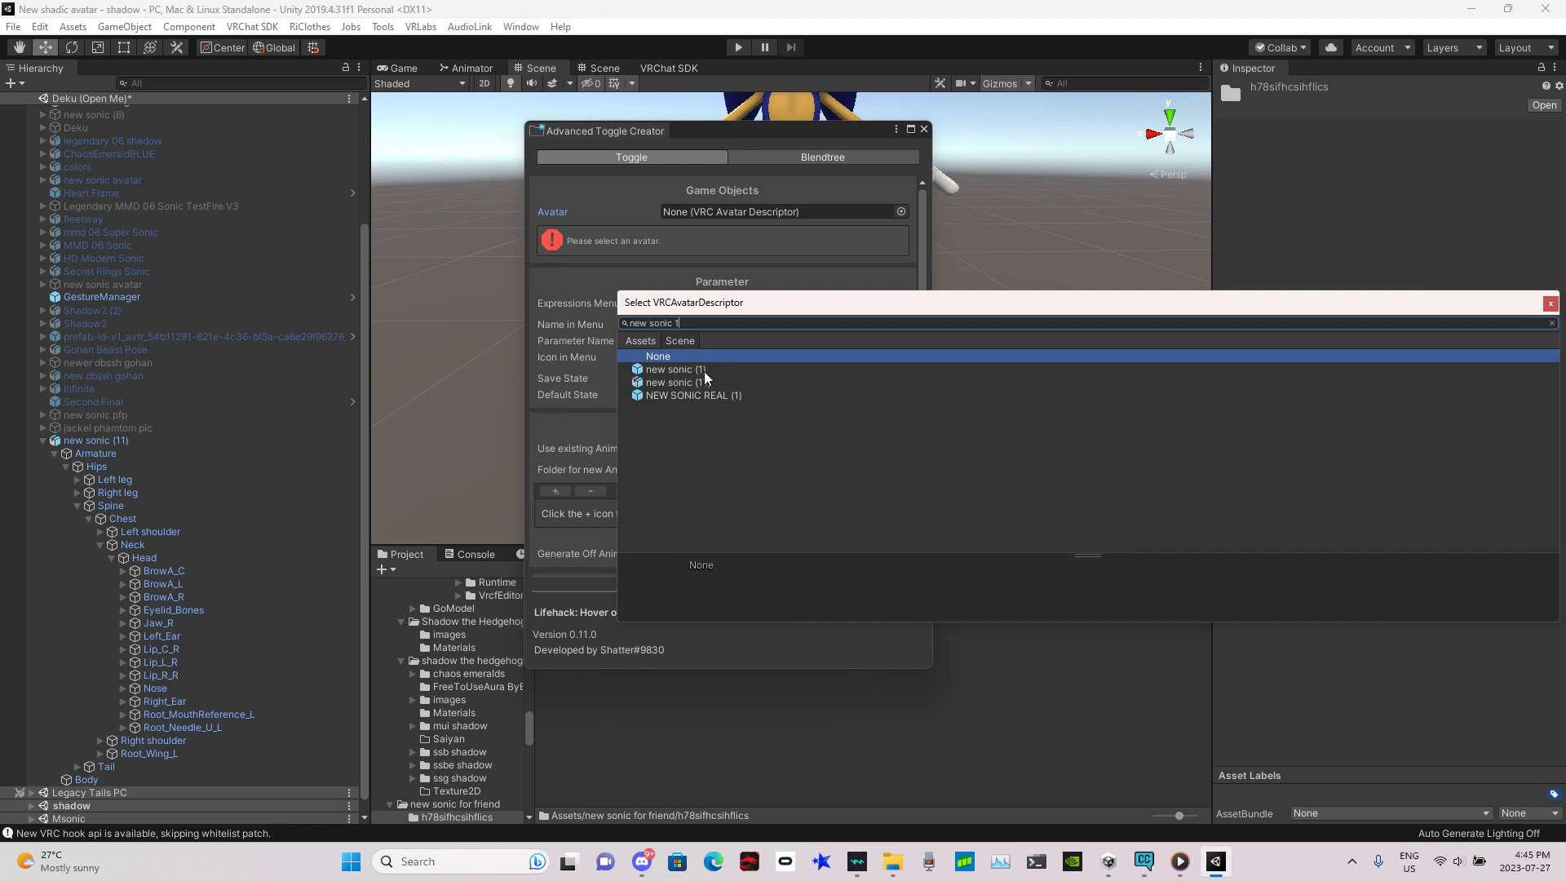
drag(106, 442, 598, 313)
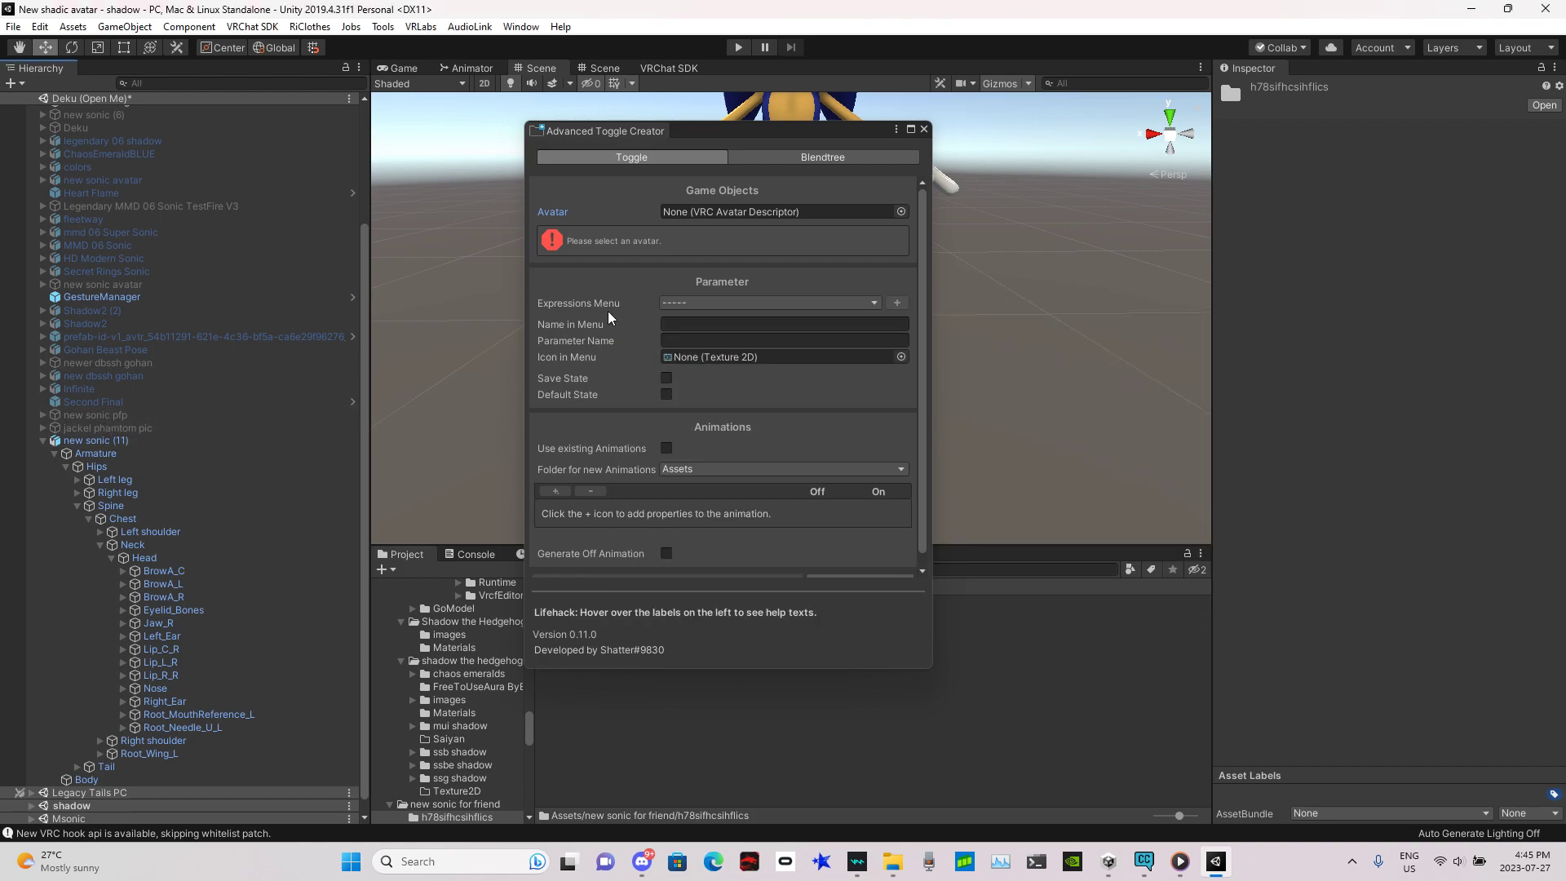
Assign new sonic (11) as the toggle's avatar and name the menu entry and parameter SUPER
drag(161, 444, 740, 214)
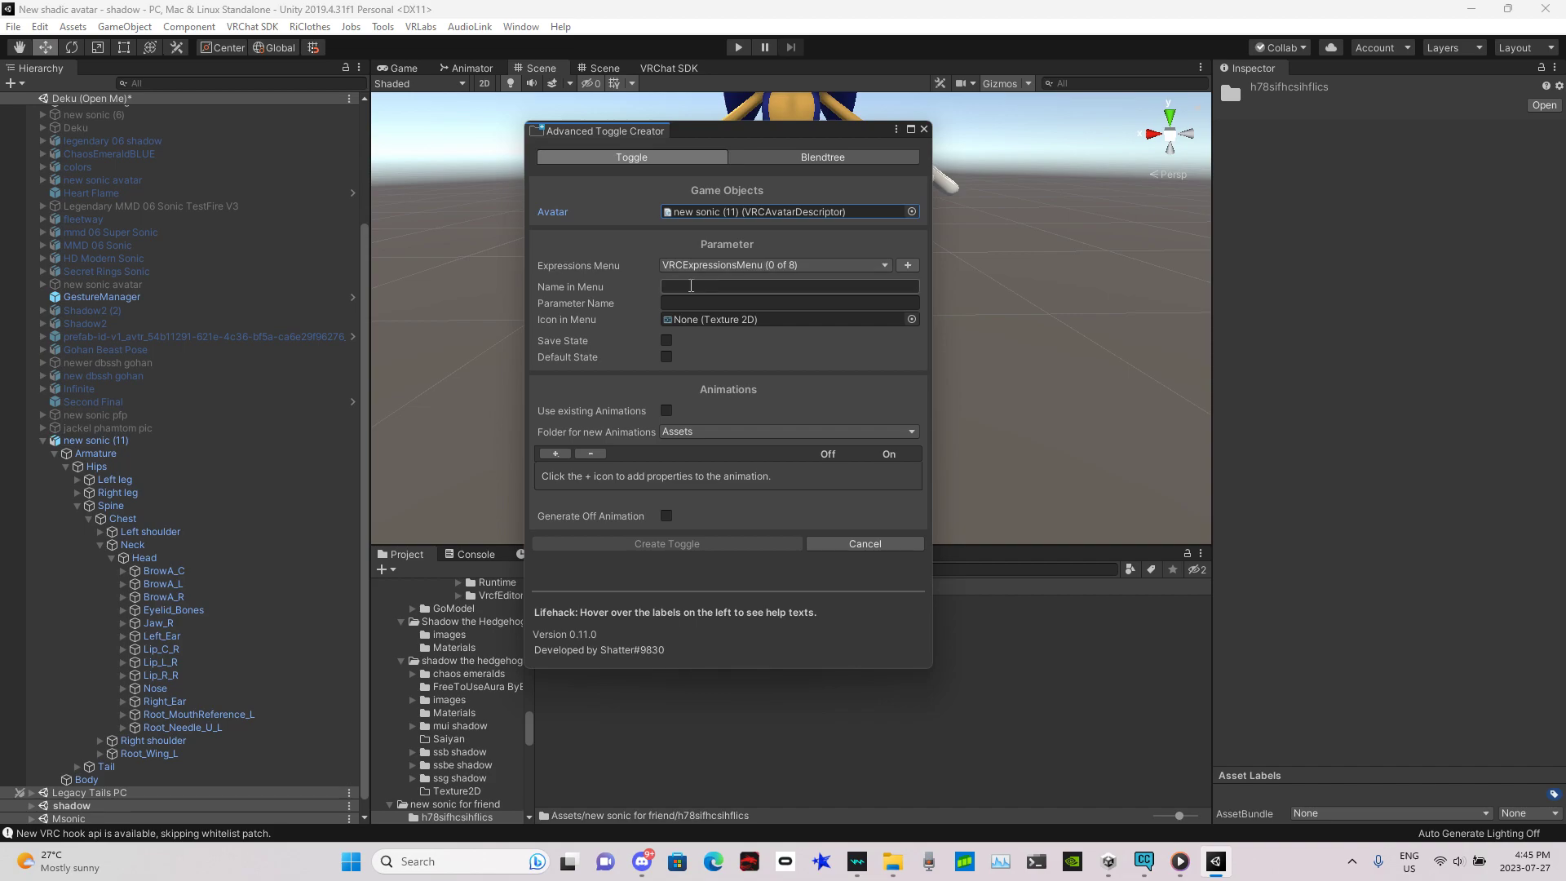
click(691, 286)
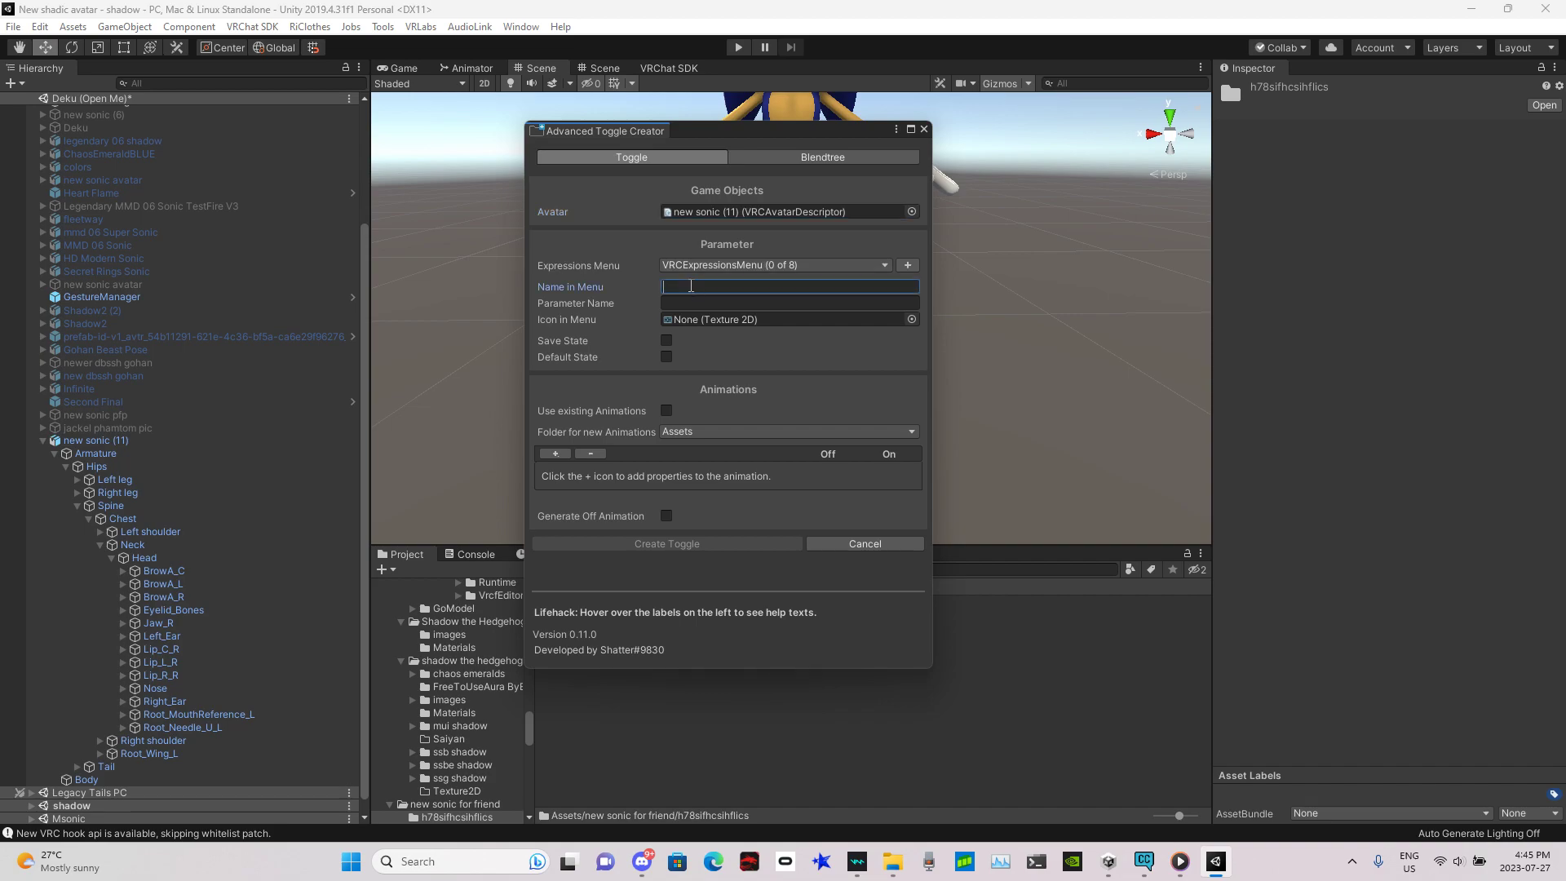
text(sUPE)
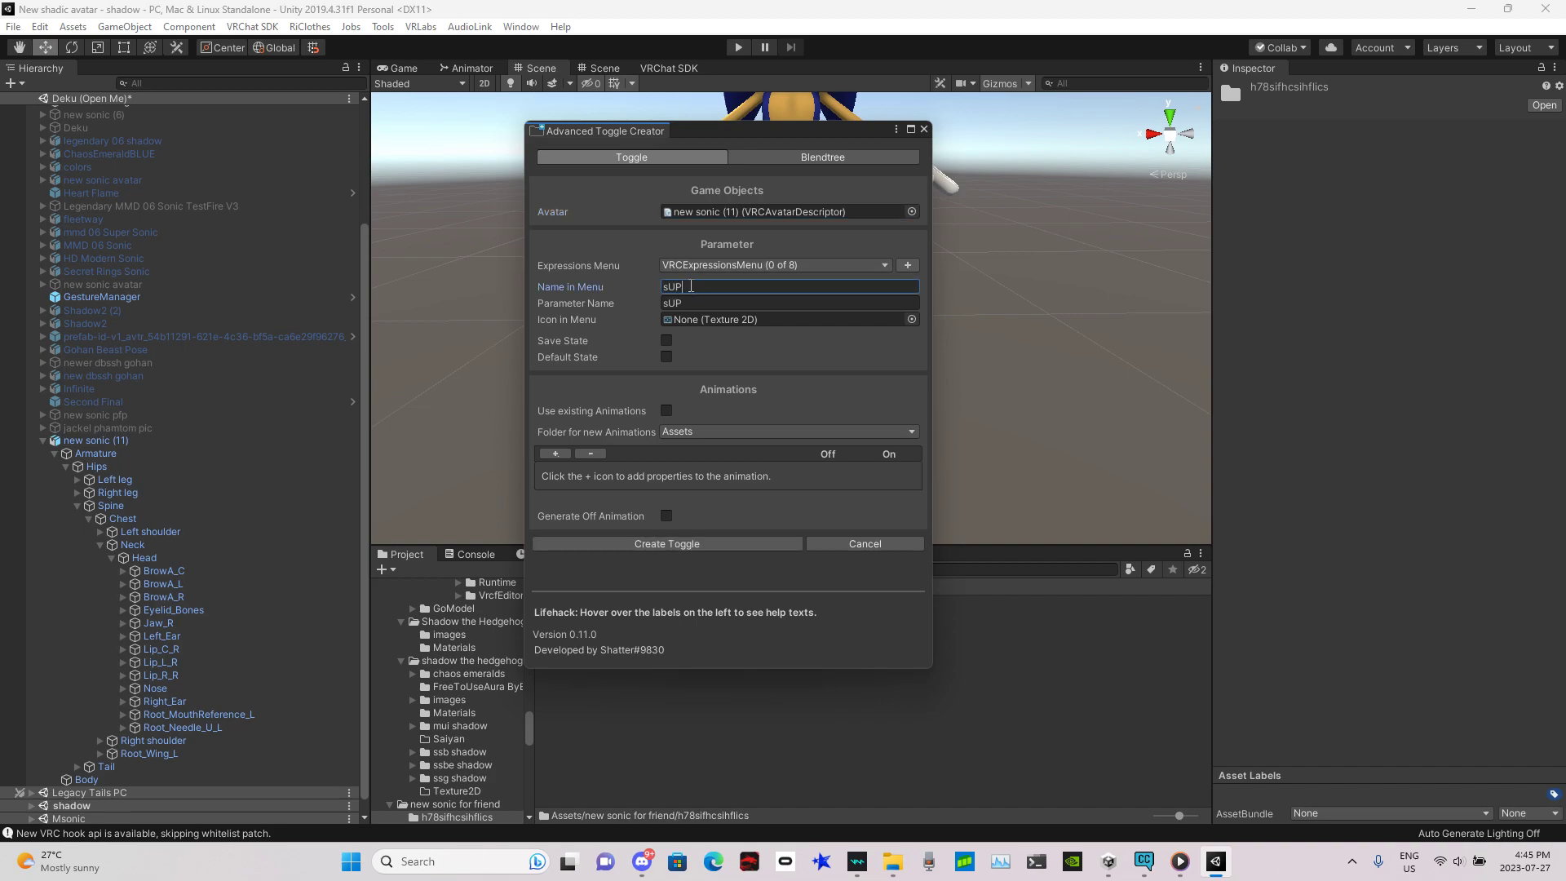
key(BackSpace)
key(BackSpace)
key(BackSpace)
key(BackSpace)
text(SUPER)
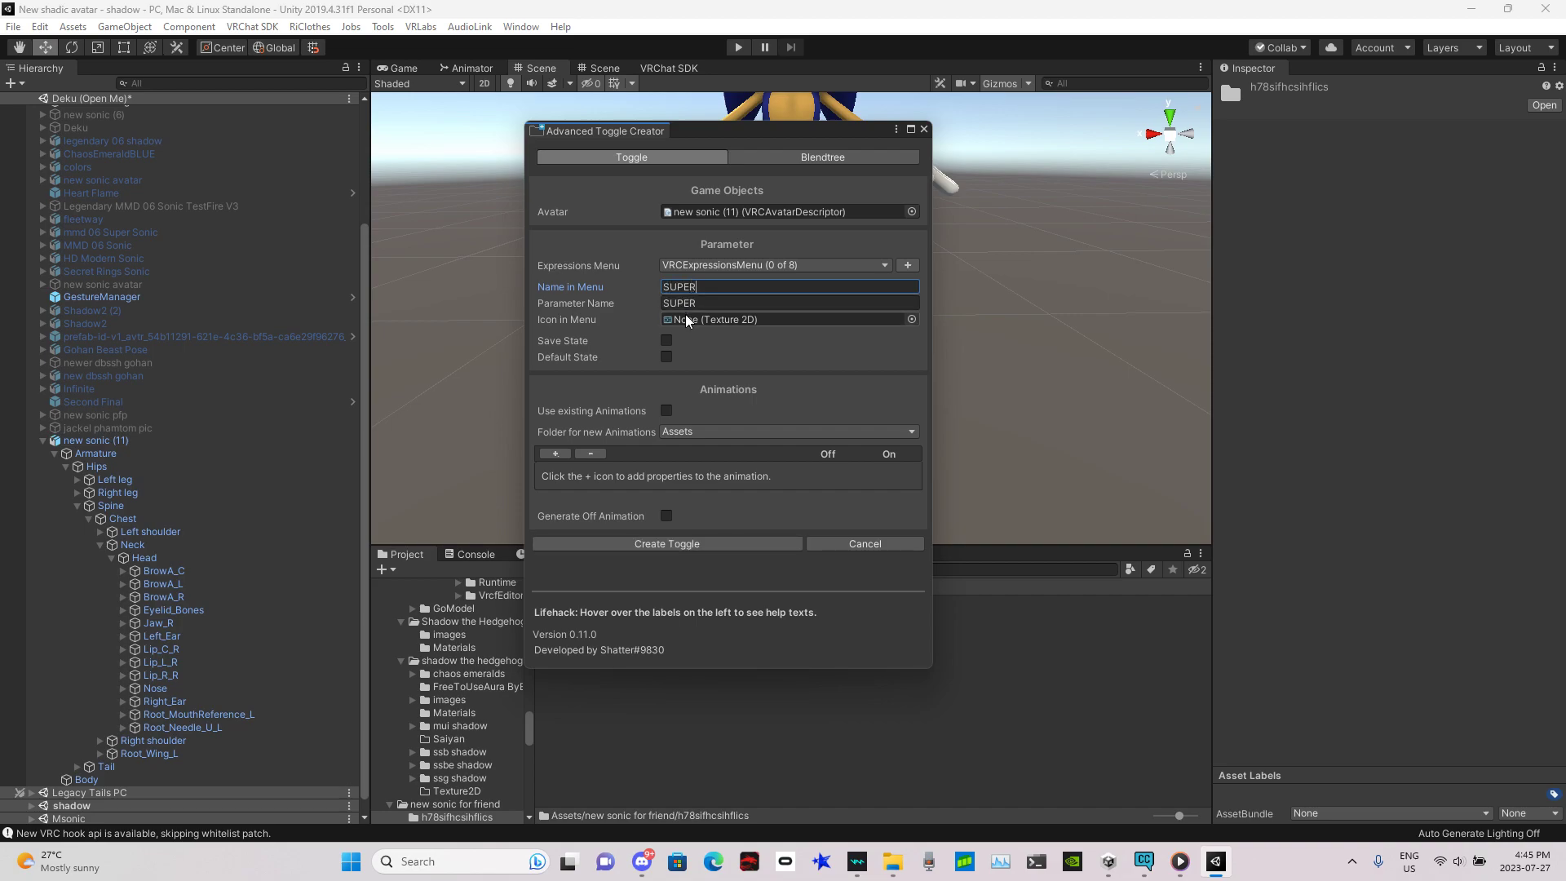
Create the toggle from existing animations, using off as the Off animation and super sonic test on as the On animation
click(667, 411)
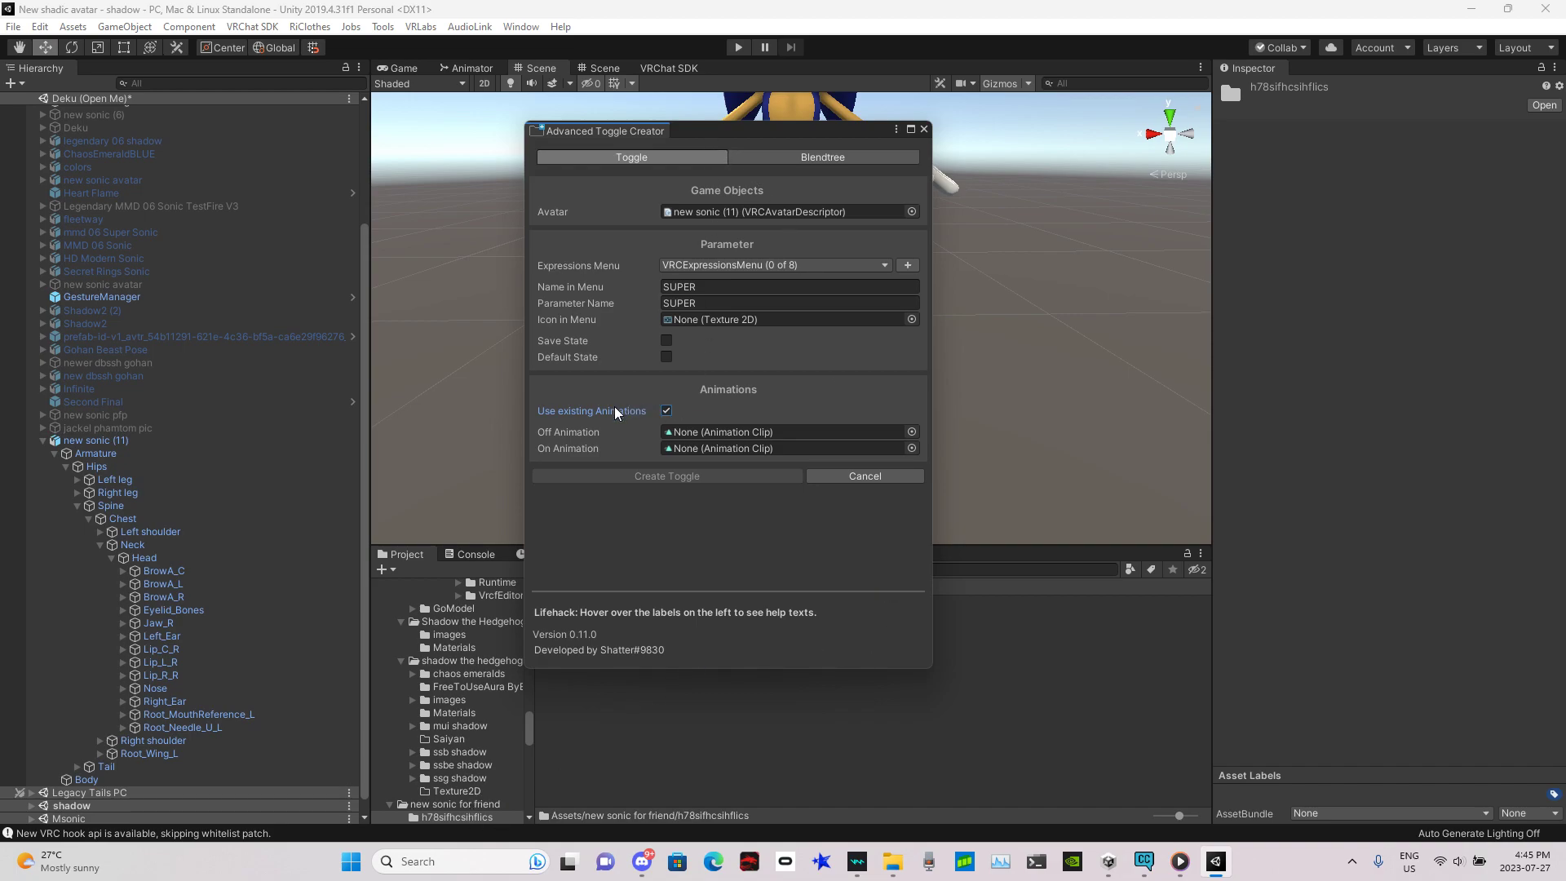
drag(691, 140, 1072, 144)
drag(698, 629, 1083, 454)
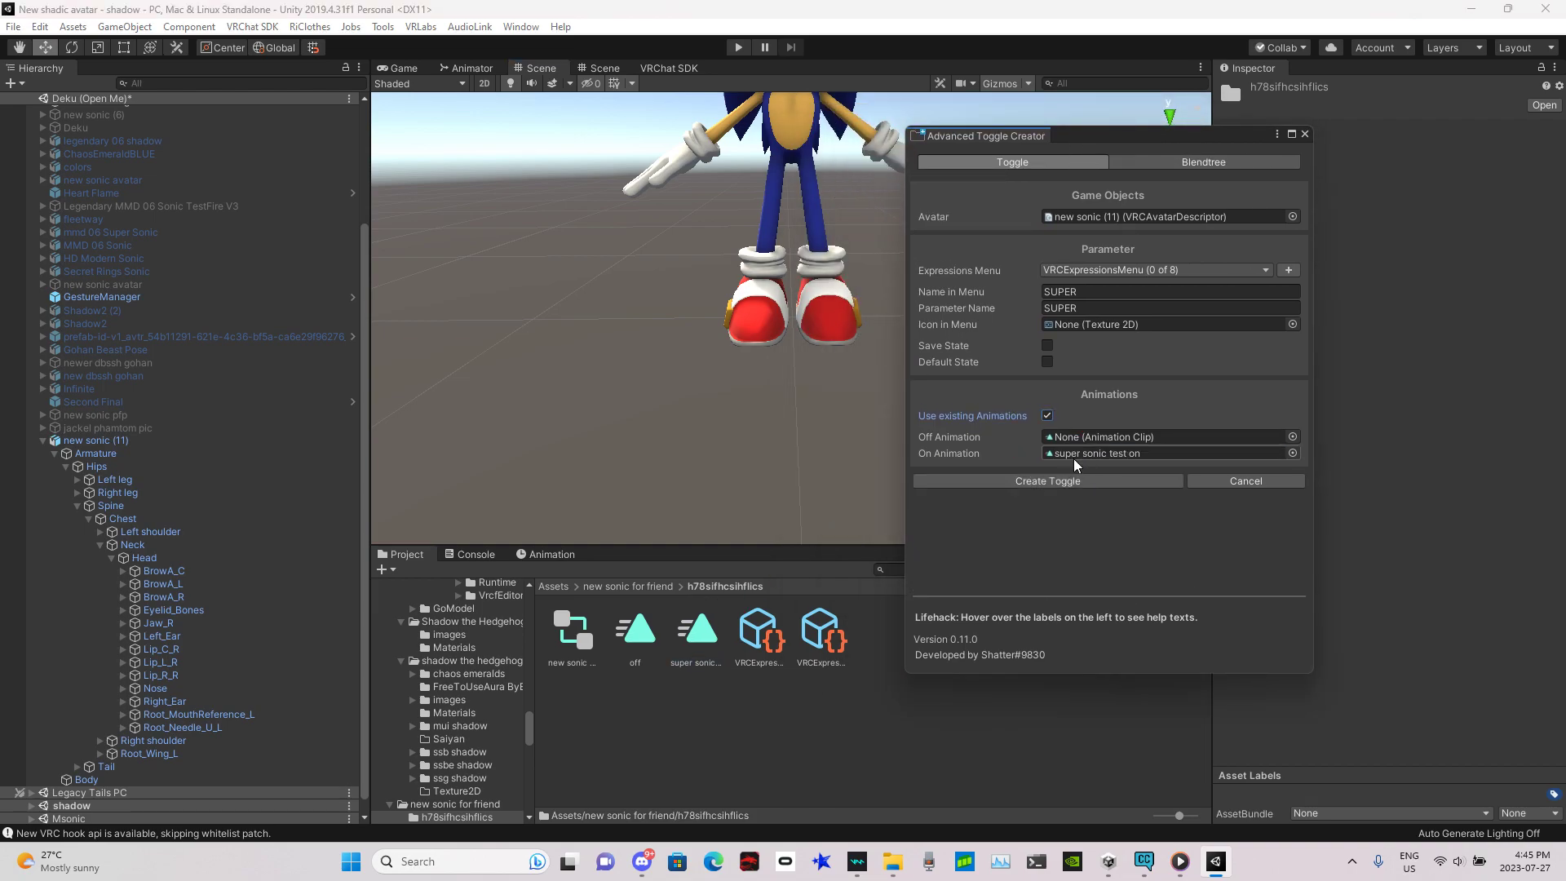
drag(641, 640, 1108, 441)
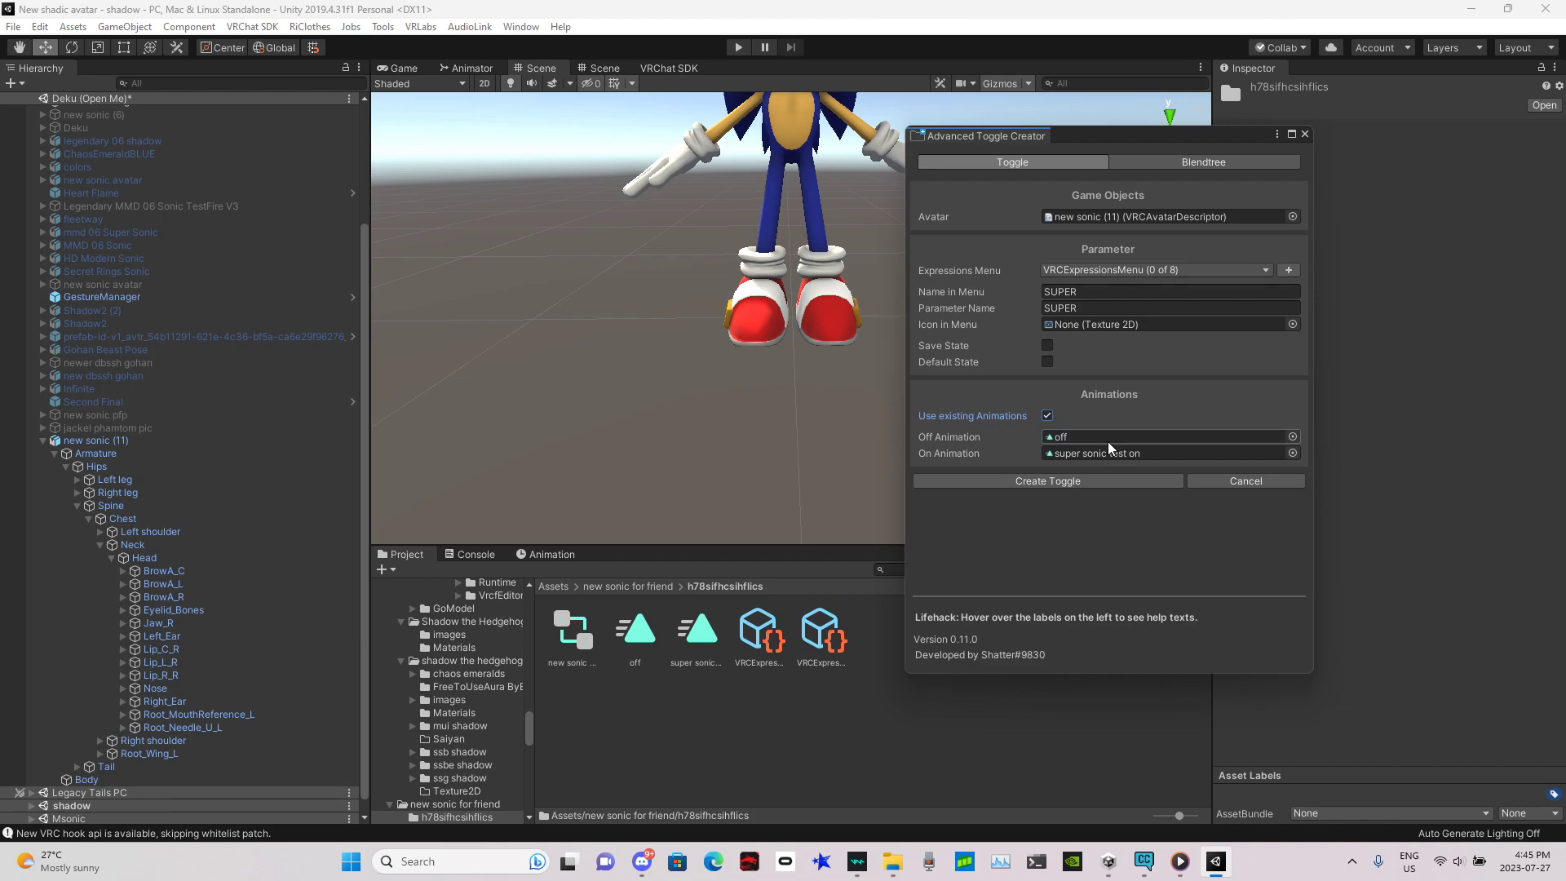
click(1009, 483)
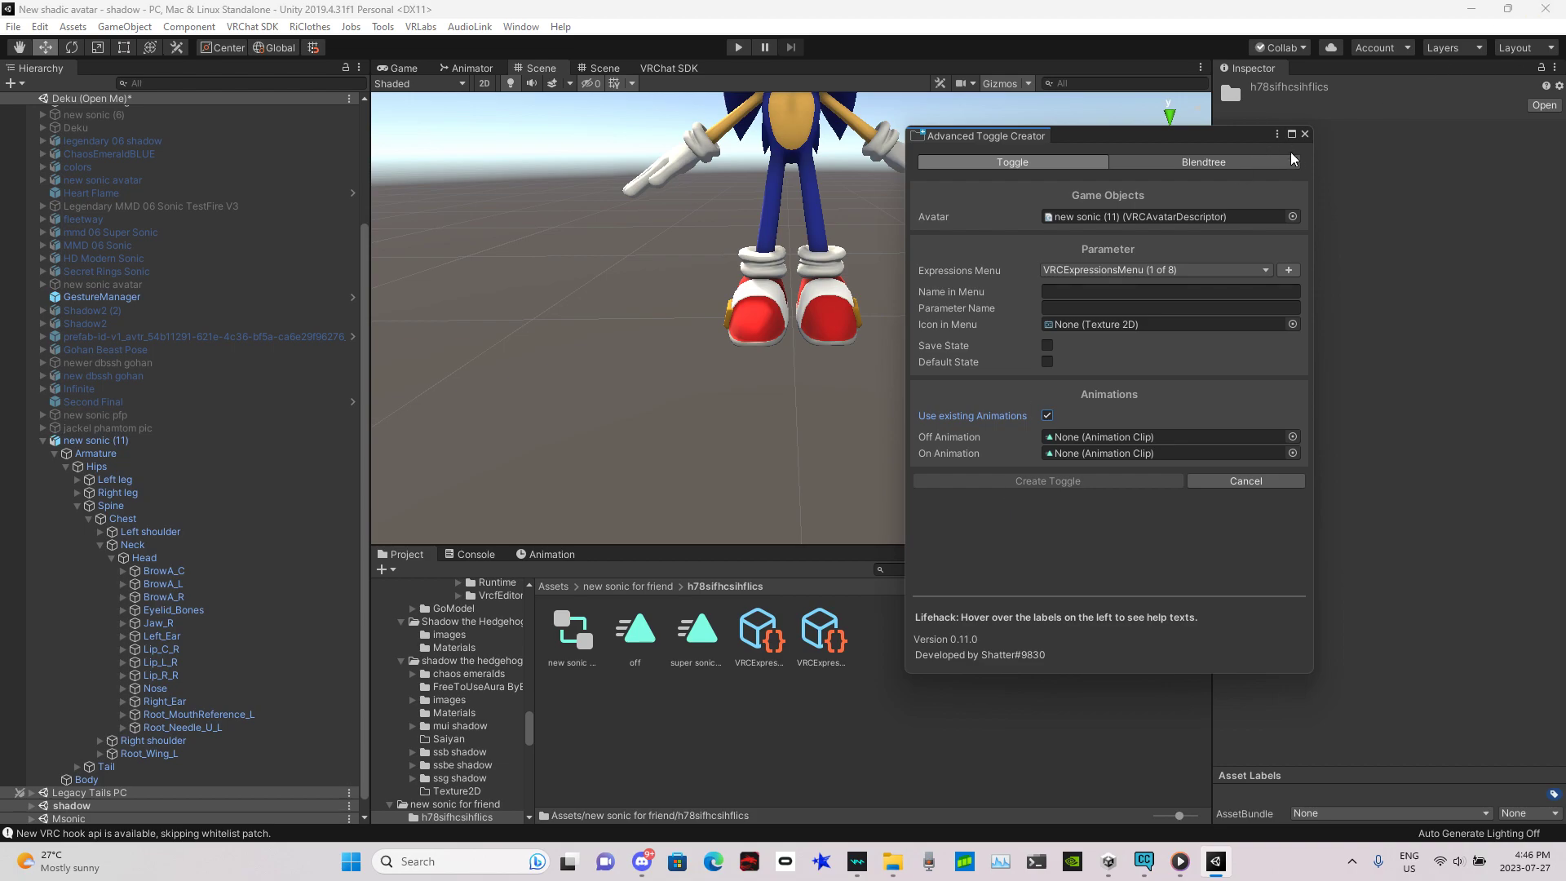
click(1305, 134)
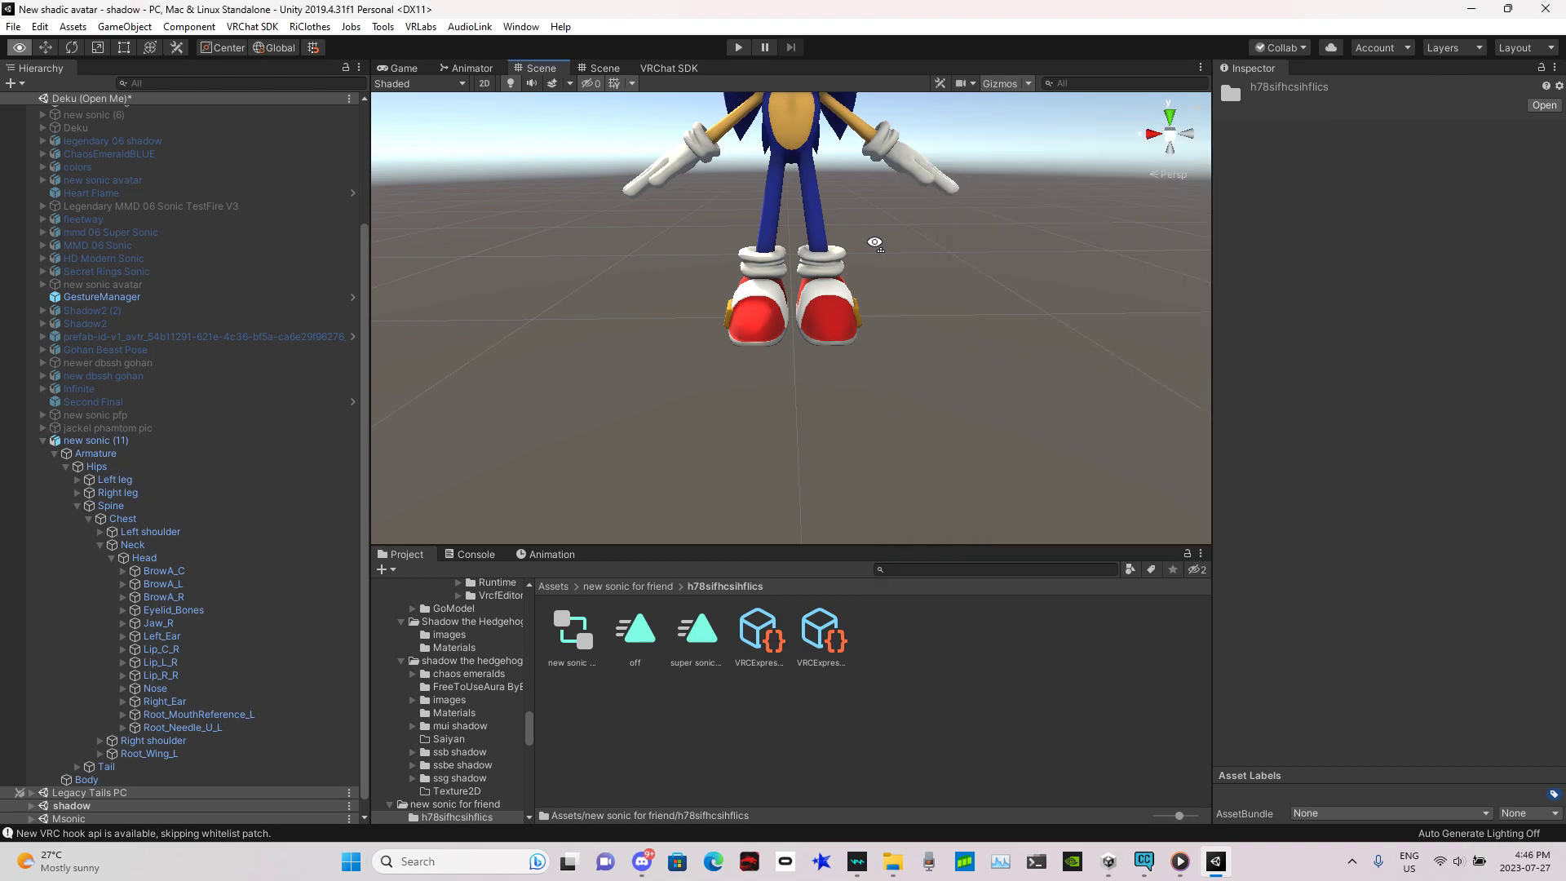
Check the VRCExpressionParameters and VRCExpressionsMenu assets for the SUPER toggle
scroll(843, 244, up, 3)
click(763, 634)
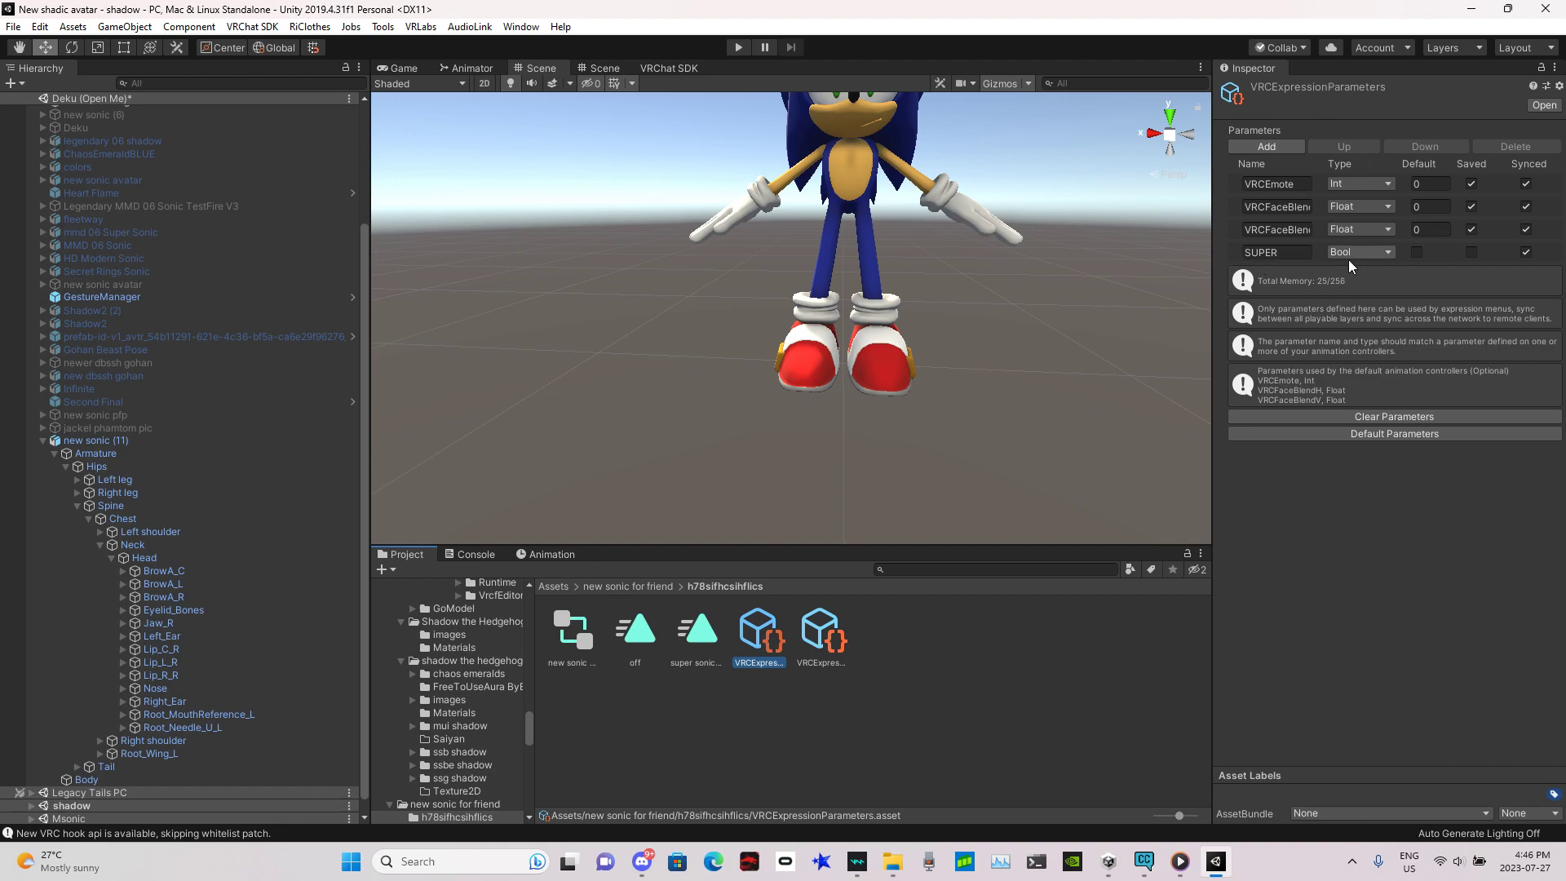
click(821, 635)
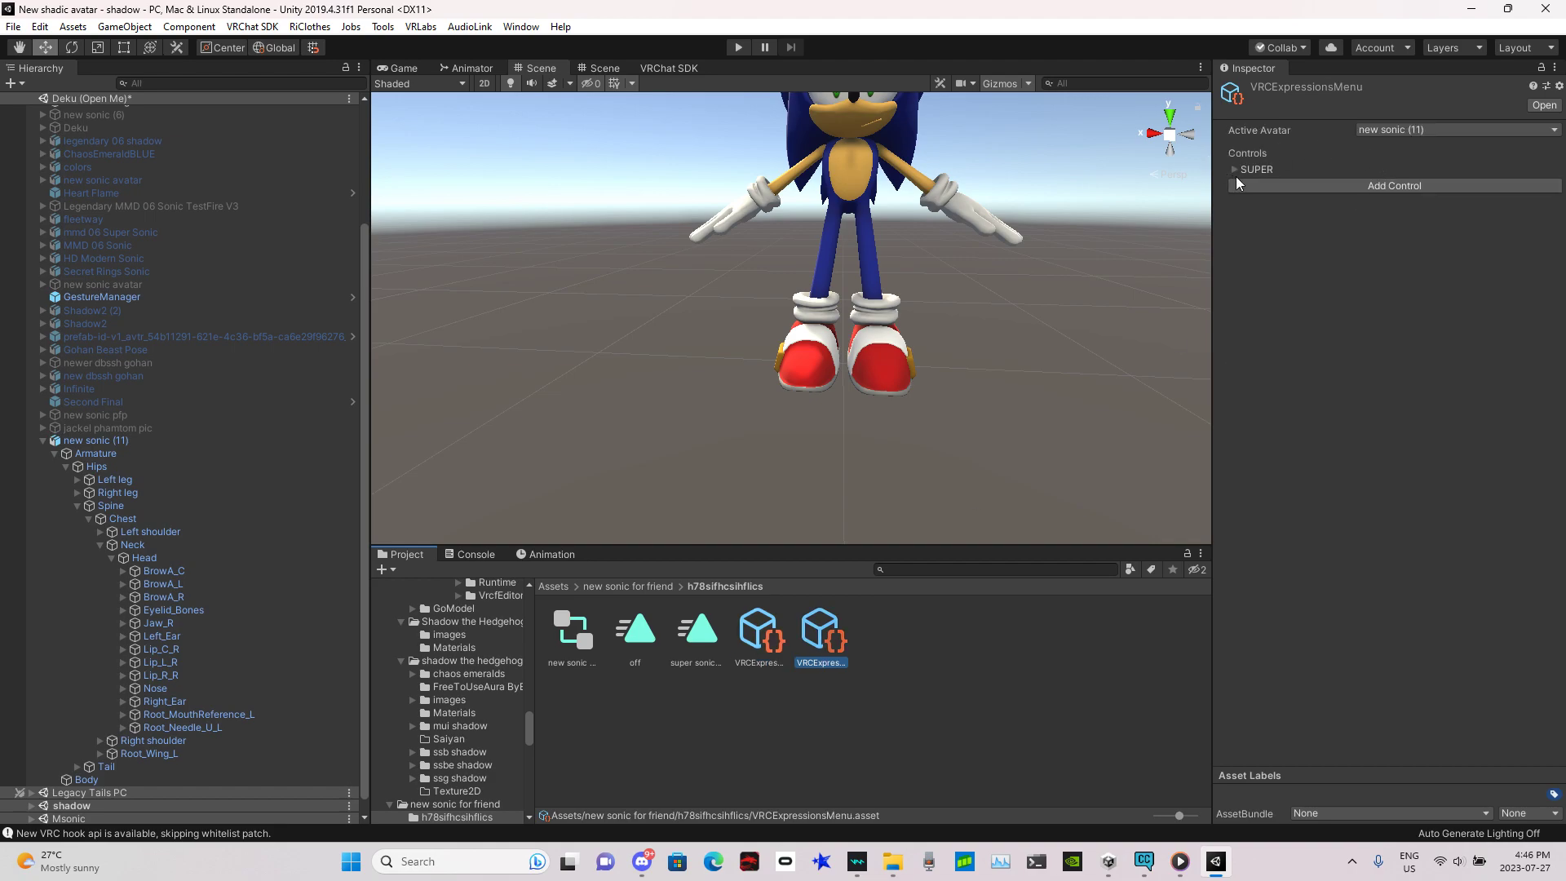
Check the SUPER control in the expressions menu asset and view the whole avatar in the scene
click(1236, 172)
click(1237, 173)
right_drag(879, 315, 901, 283)
key(w)
key(s)
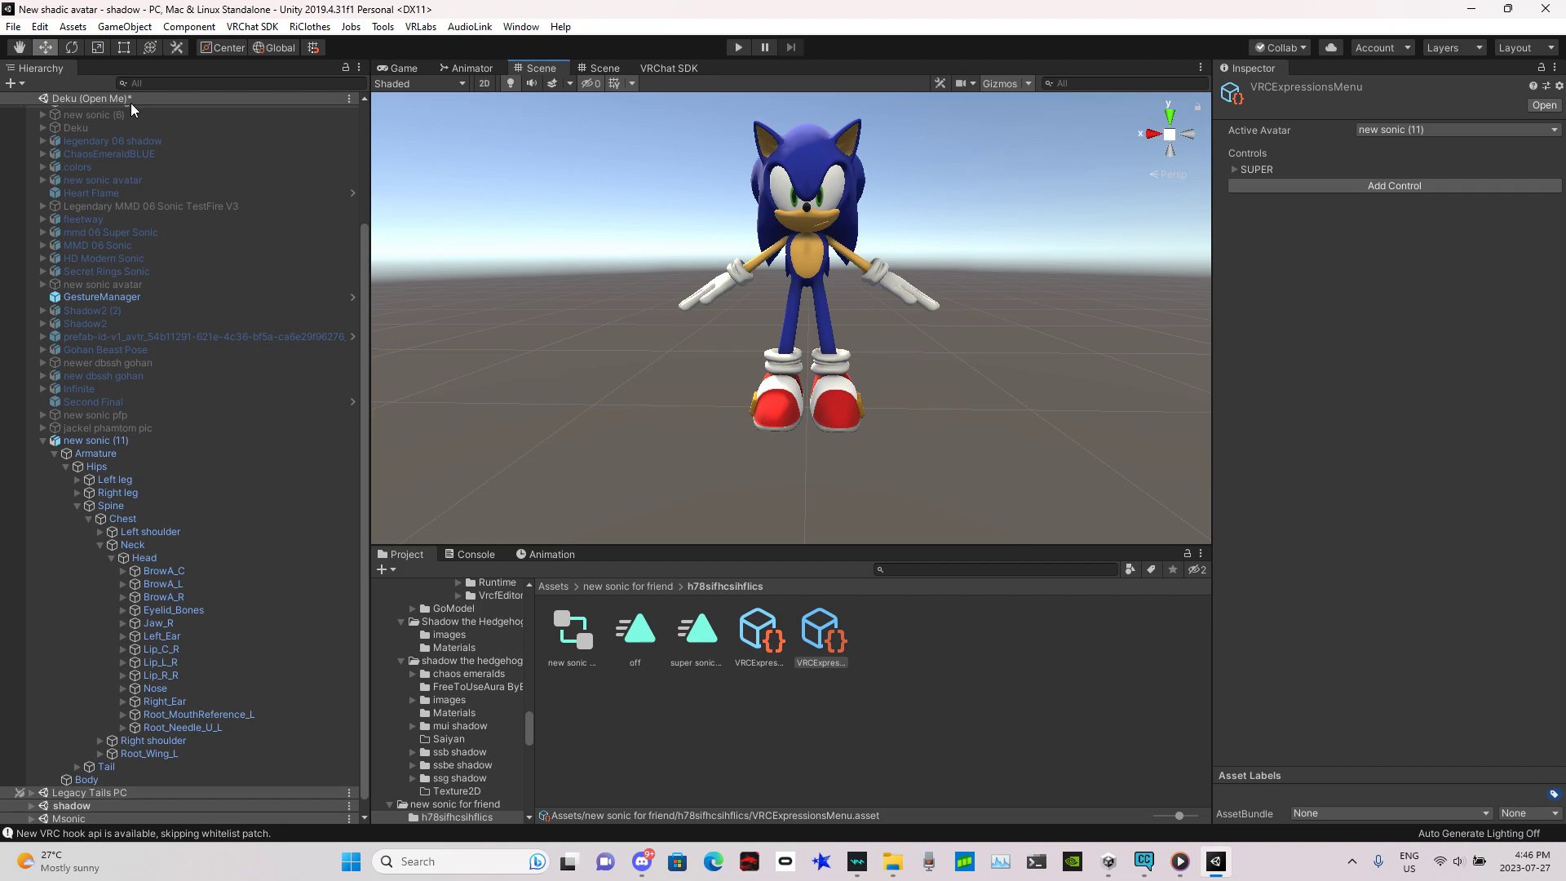
Collapse new sonic (11) in the hierarchy and save the scene
click(44, 441)
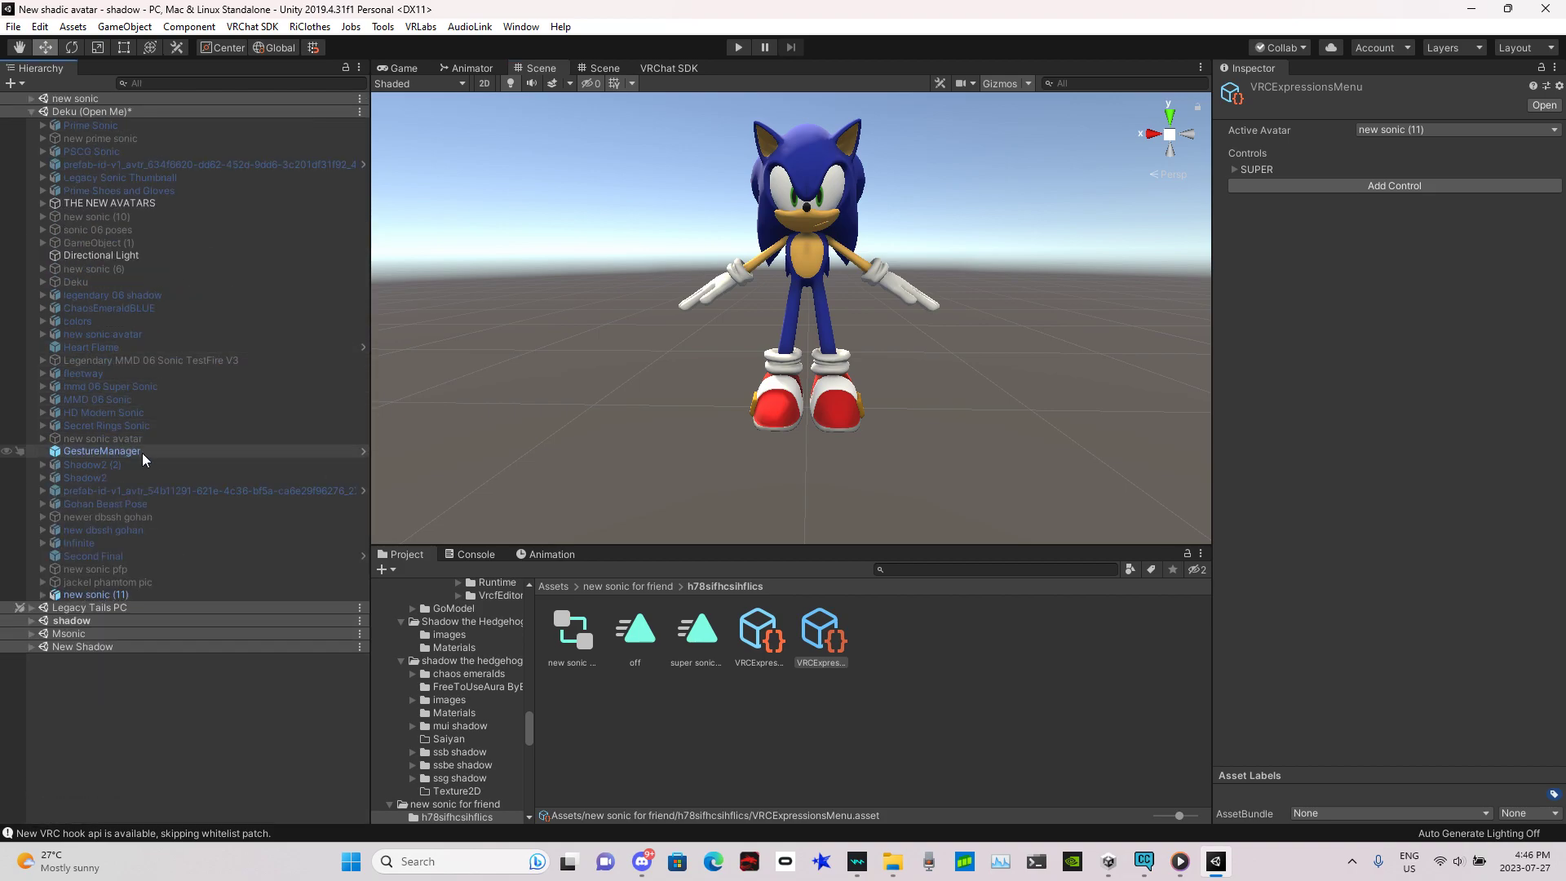
click(14, 27)
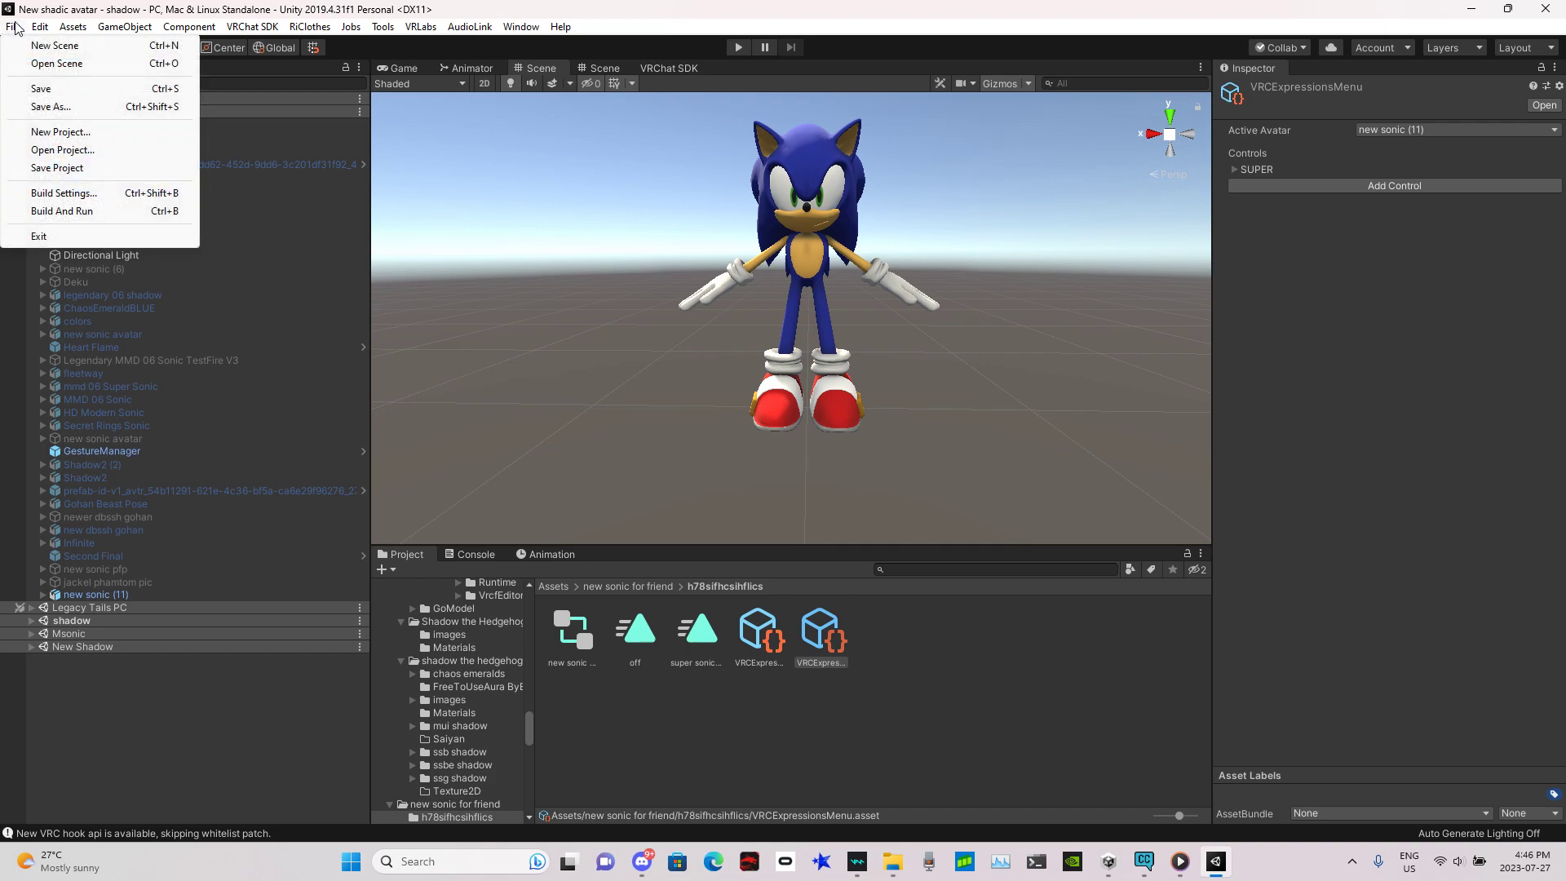
click(81, 89)
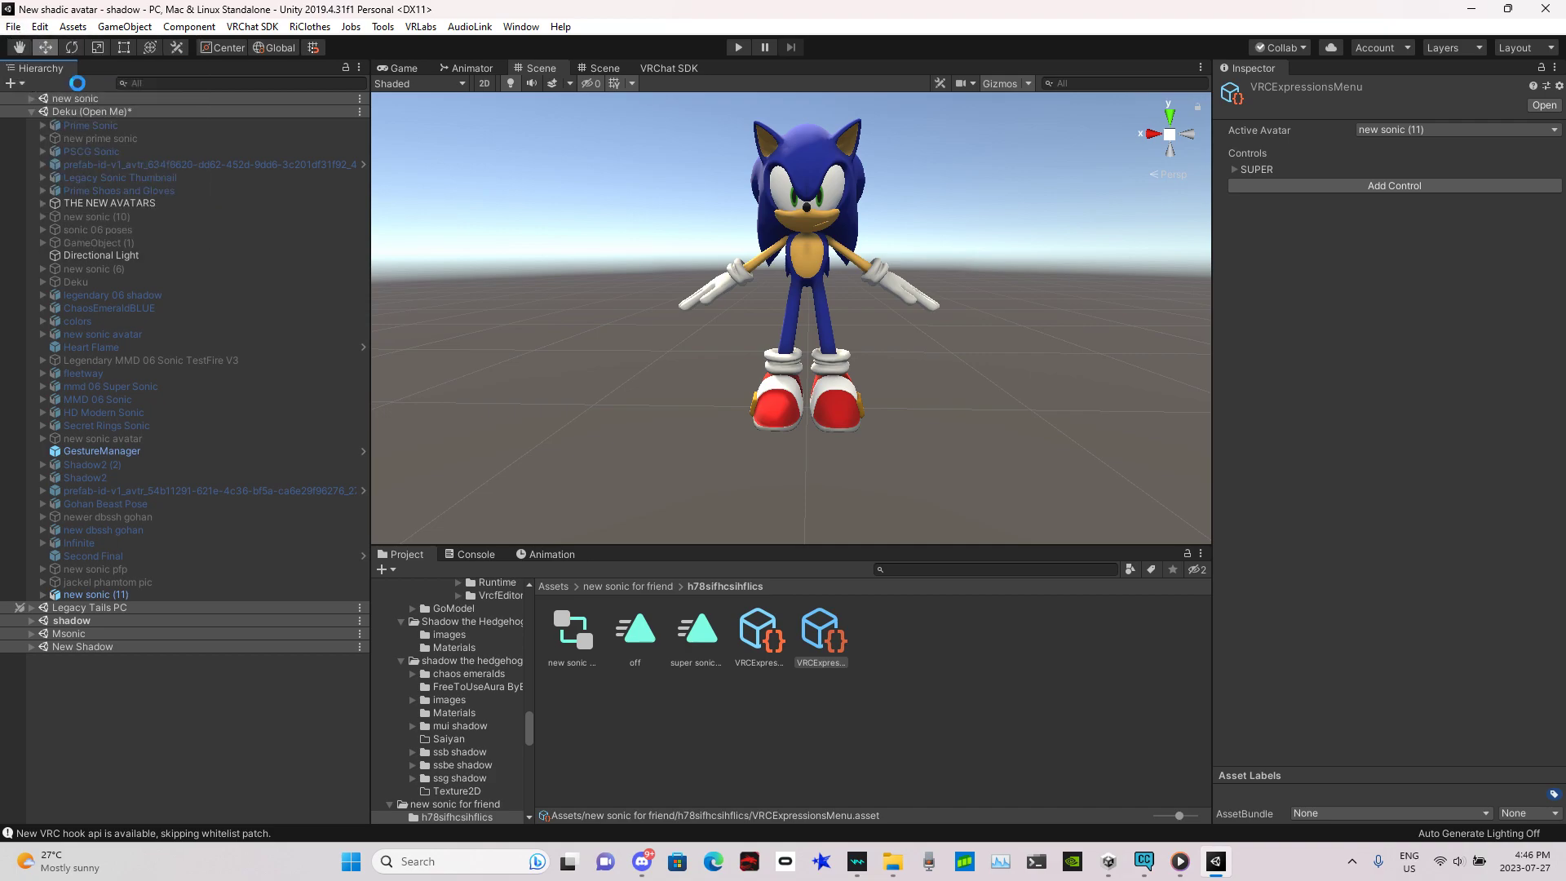
Select GestureManager, enter Play mode and show the avatar in the Scene view
click(124, 450)
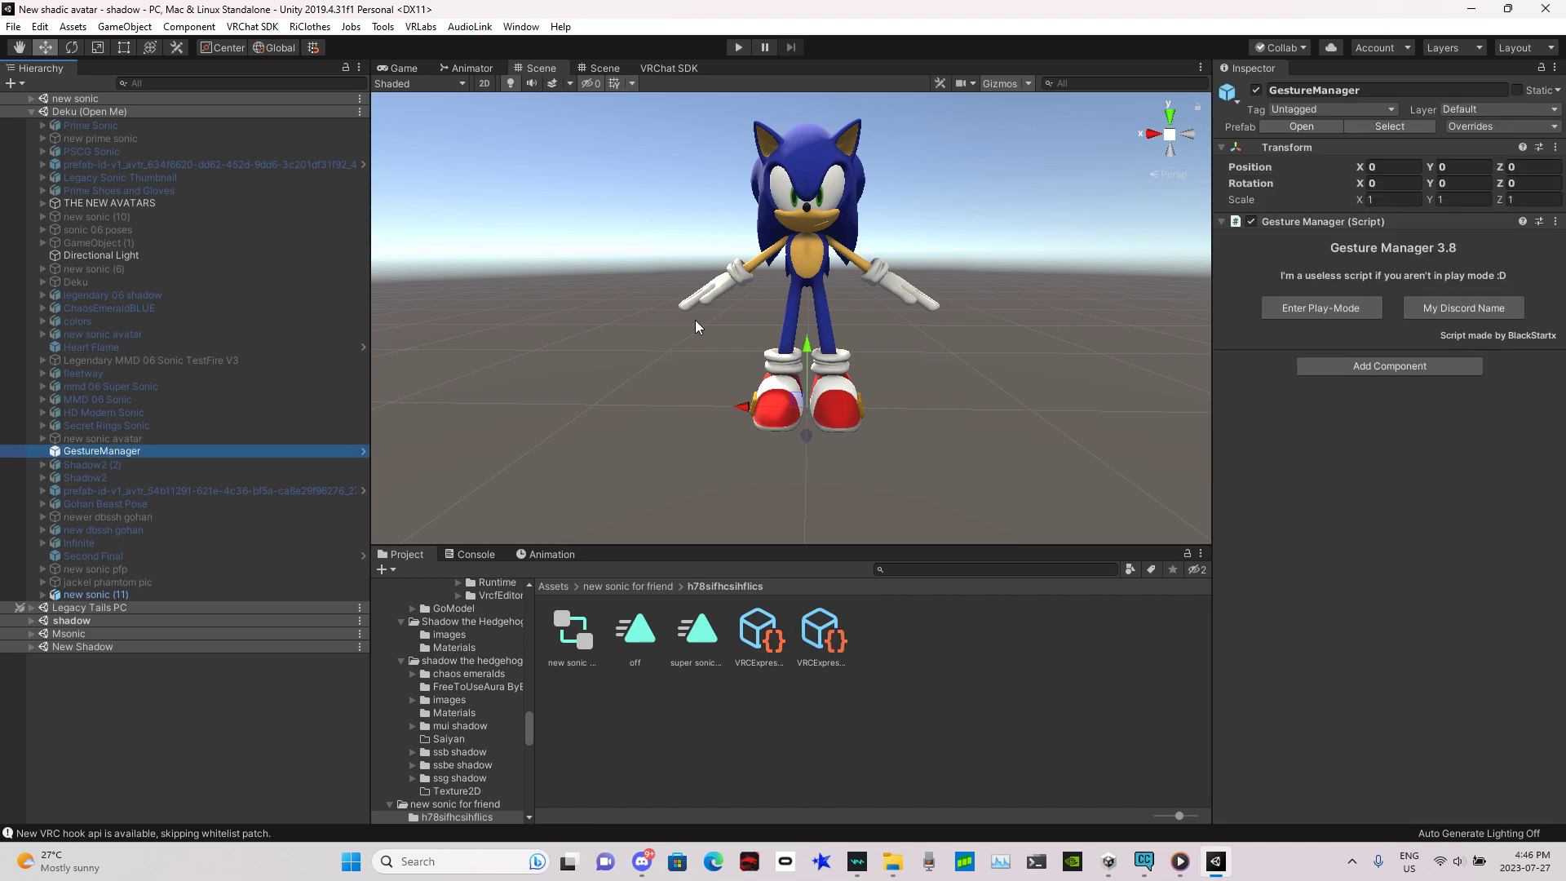
click(1367, 317)
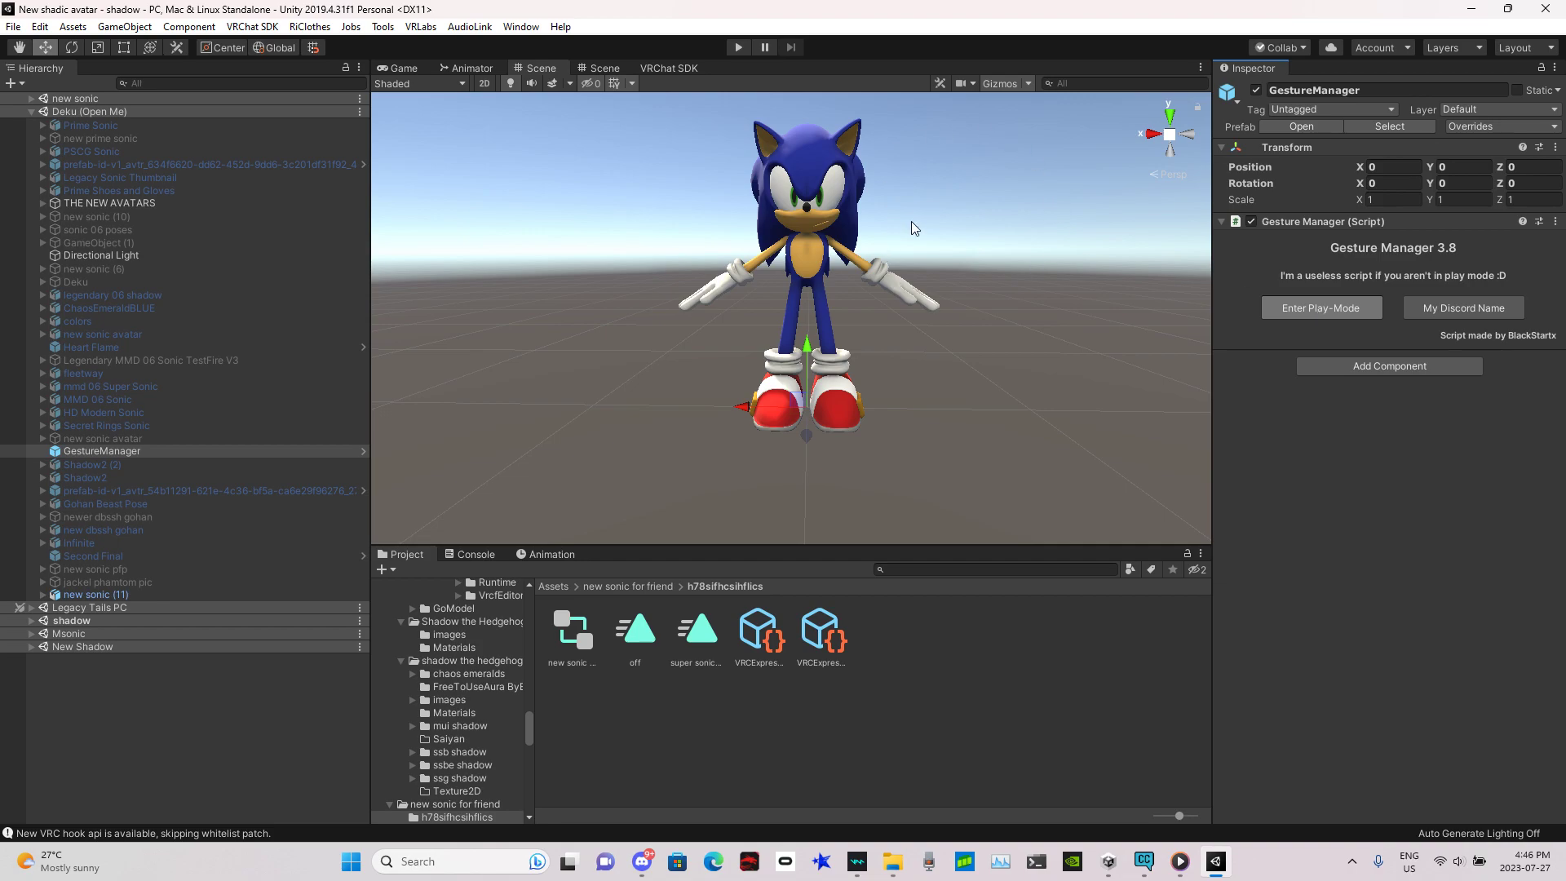
key(ctrl+p)
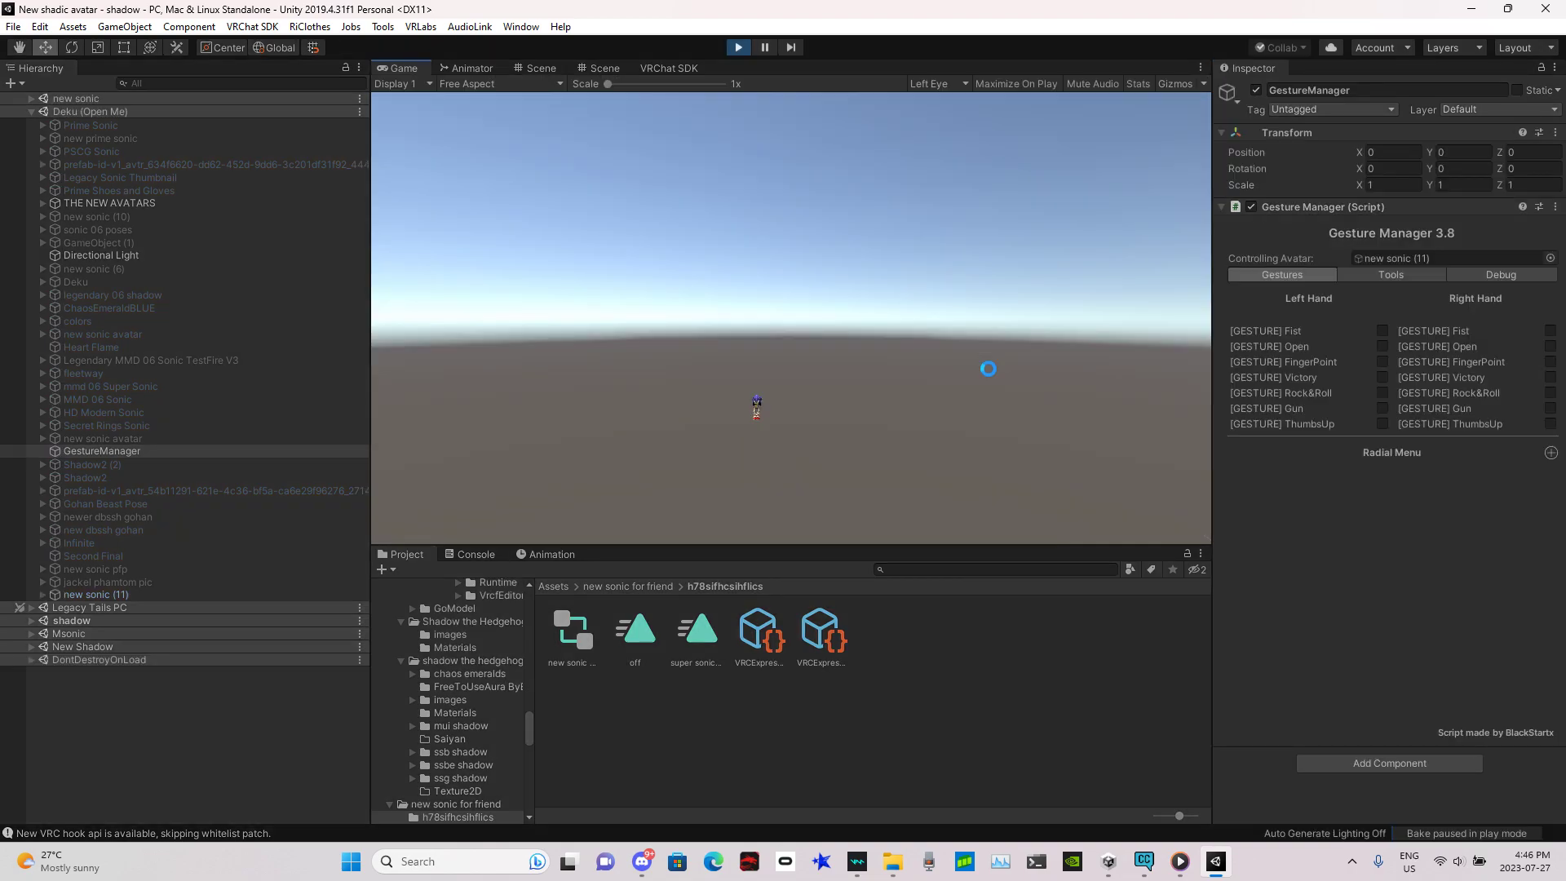
click(610, 68)
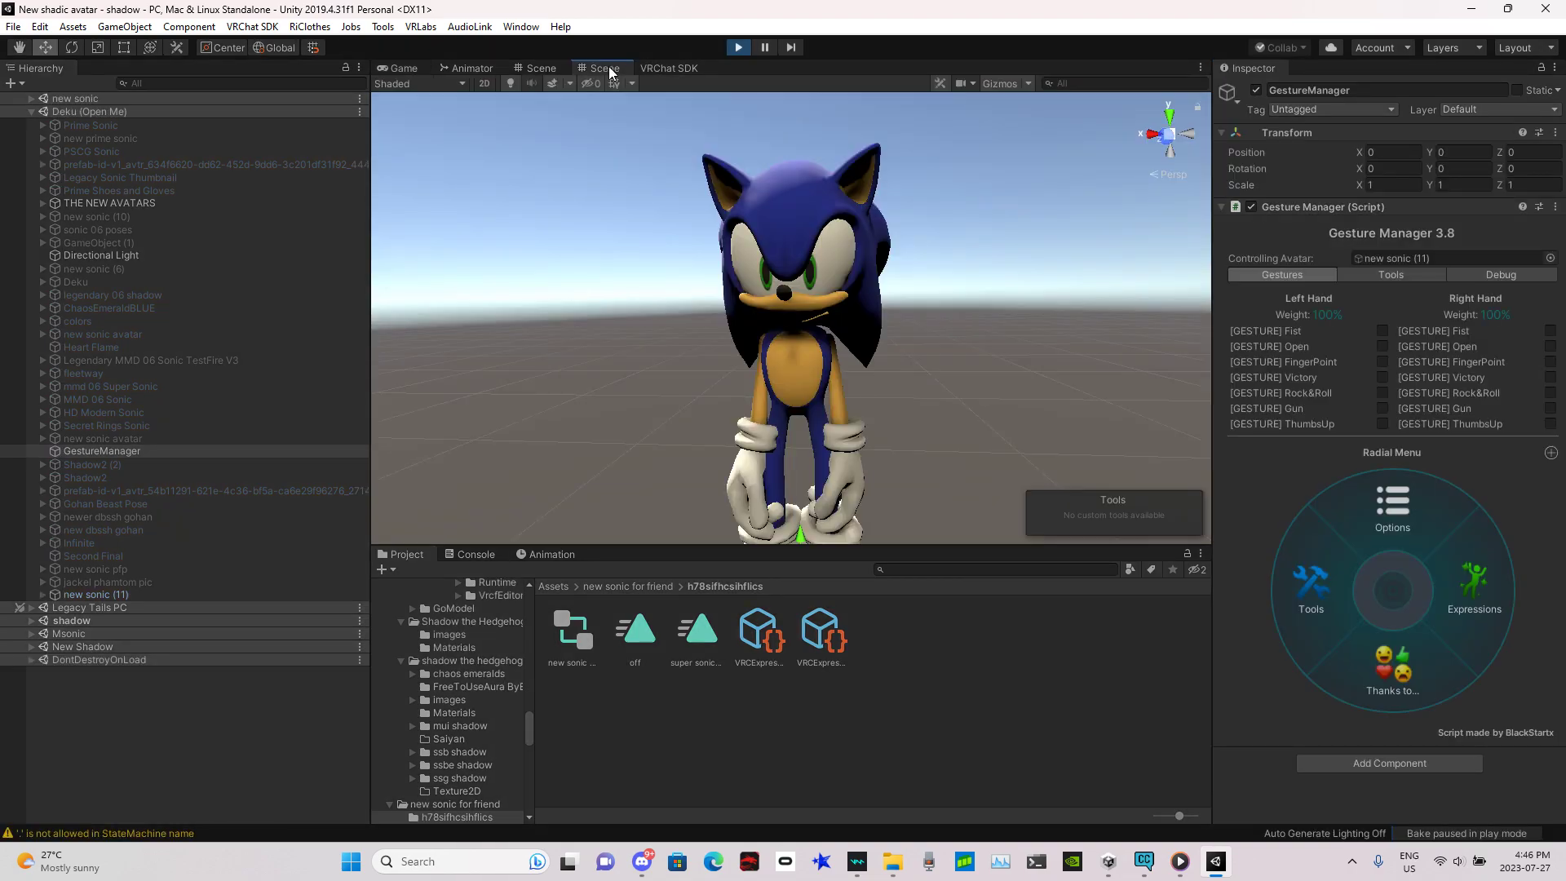
Test the SUPER toggle repeatedly from the Gesture Manager's Expressions radial menu, and return to the main radial menu
click(1451, 610)
click(1338, 652)
click(1337, 651)
click(1338, 651)
click(1338, 651)
click(1338, 650)
click(1338, 651)
click(1337, 651)
click(1338, 651)
click(1337, 651)
click(1338, 651)
click(1338, 651)
click(1338, 652)
click(1337, 653)
click(1338, 653)
click(1337, 653)
click(1338, 653)
click(1337, 651)
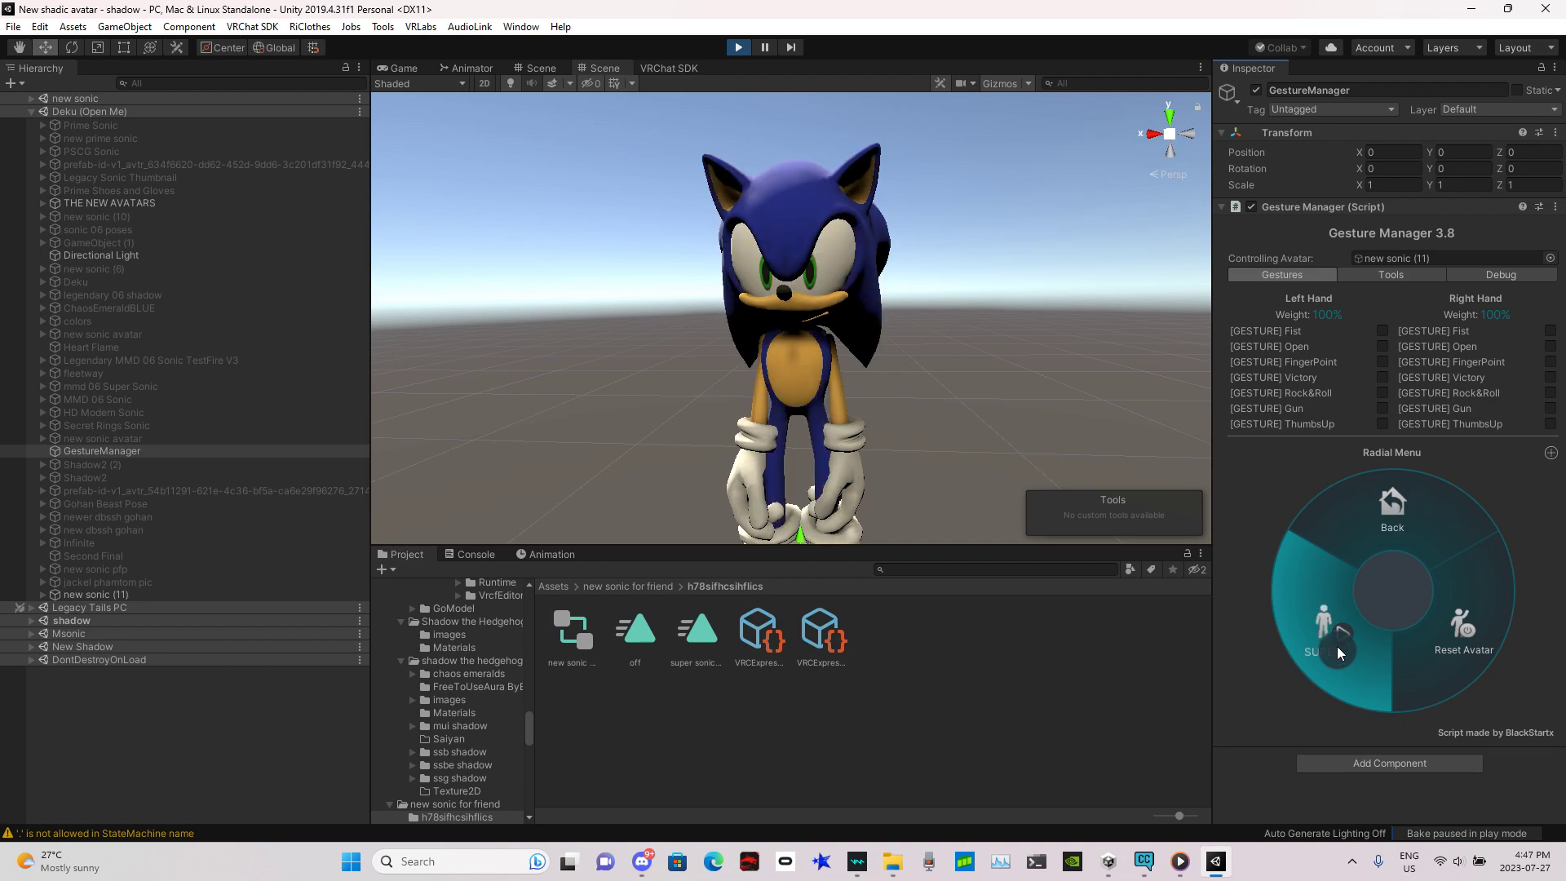
click(1426, 502)
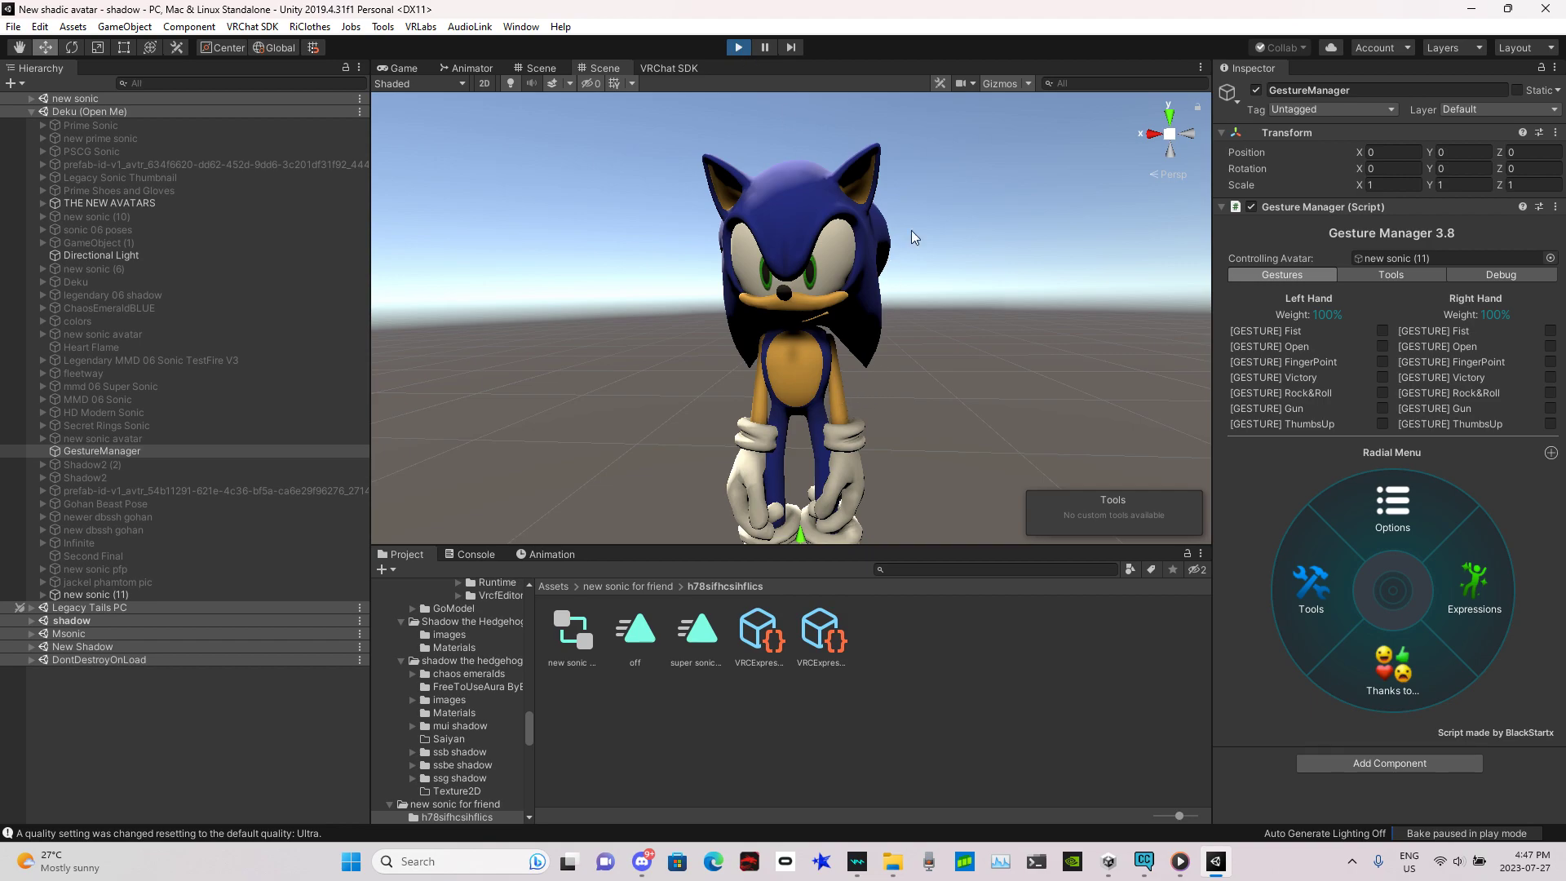
Exit Play mode and view the sonic avatar from the front
key(ctrl+p)
key(w)
right_drag(898, 295, 909, 248)
key(s)
key(w)
key(s)
key(w)
key(s)
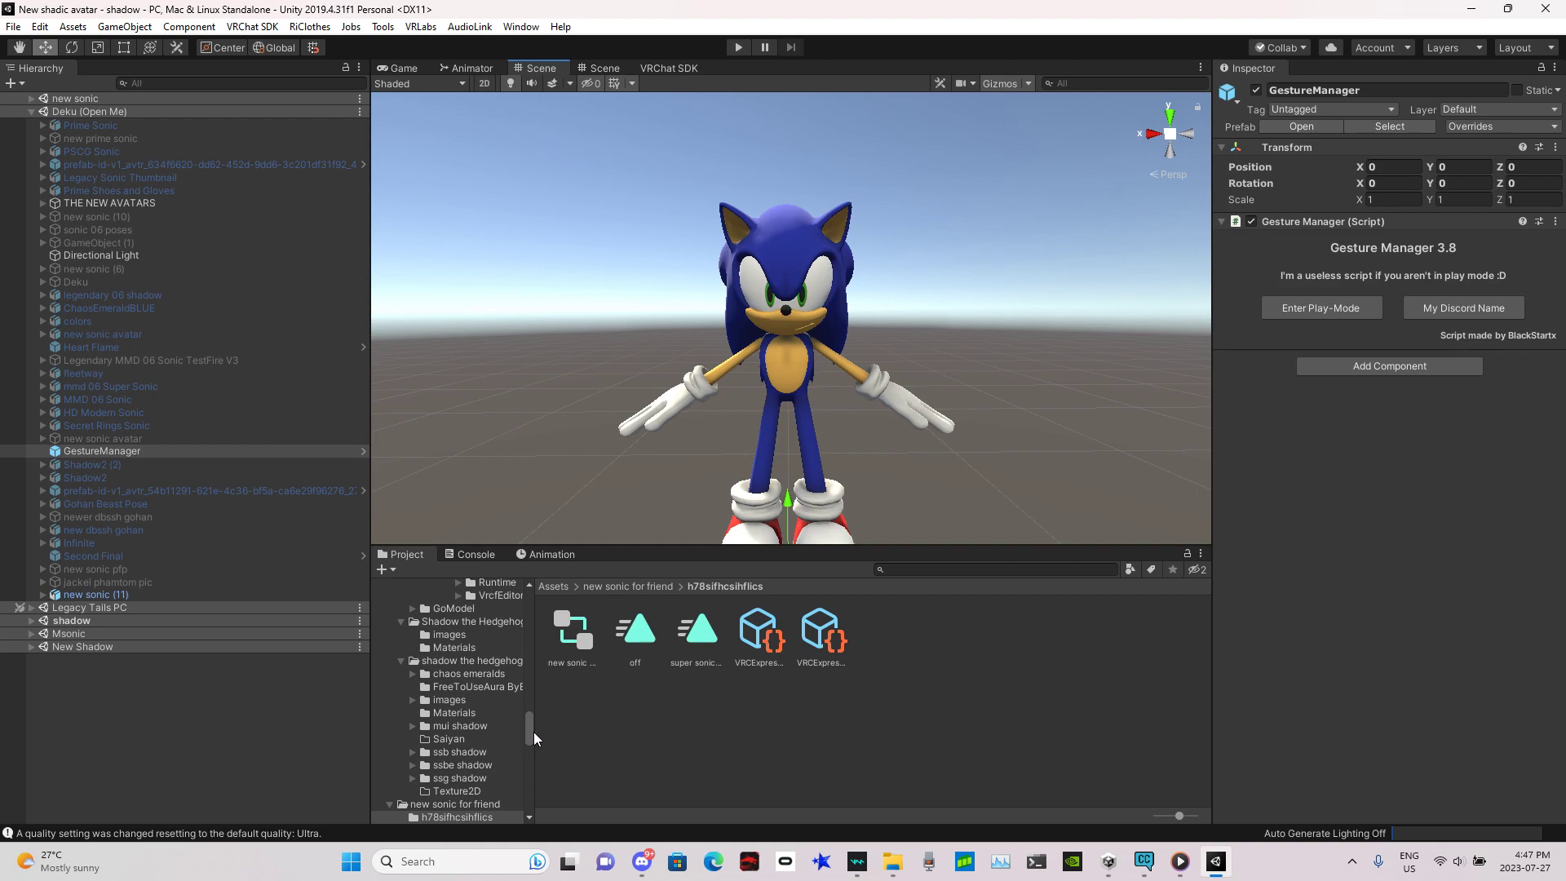
Add the M4 model from the Assets/M4 folder to the Deku scene
drag(530, 726, 542, 589)
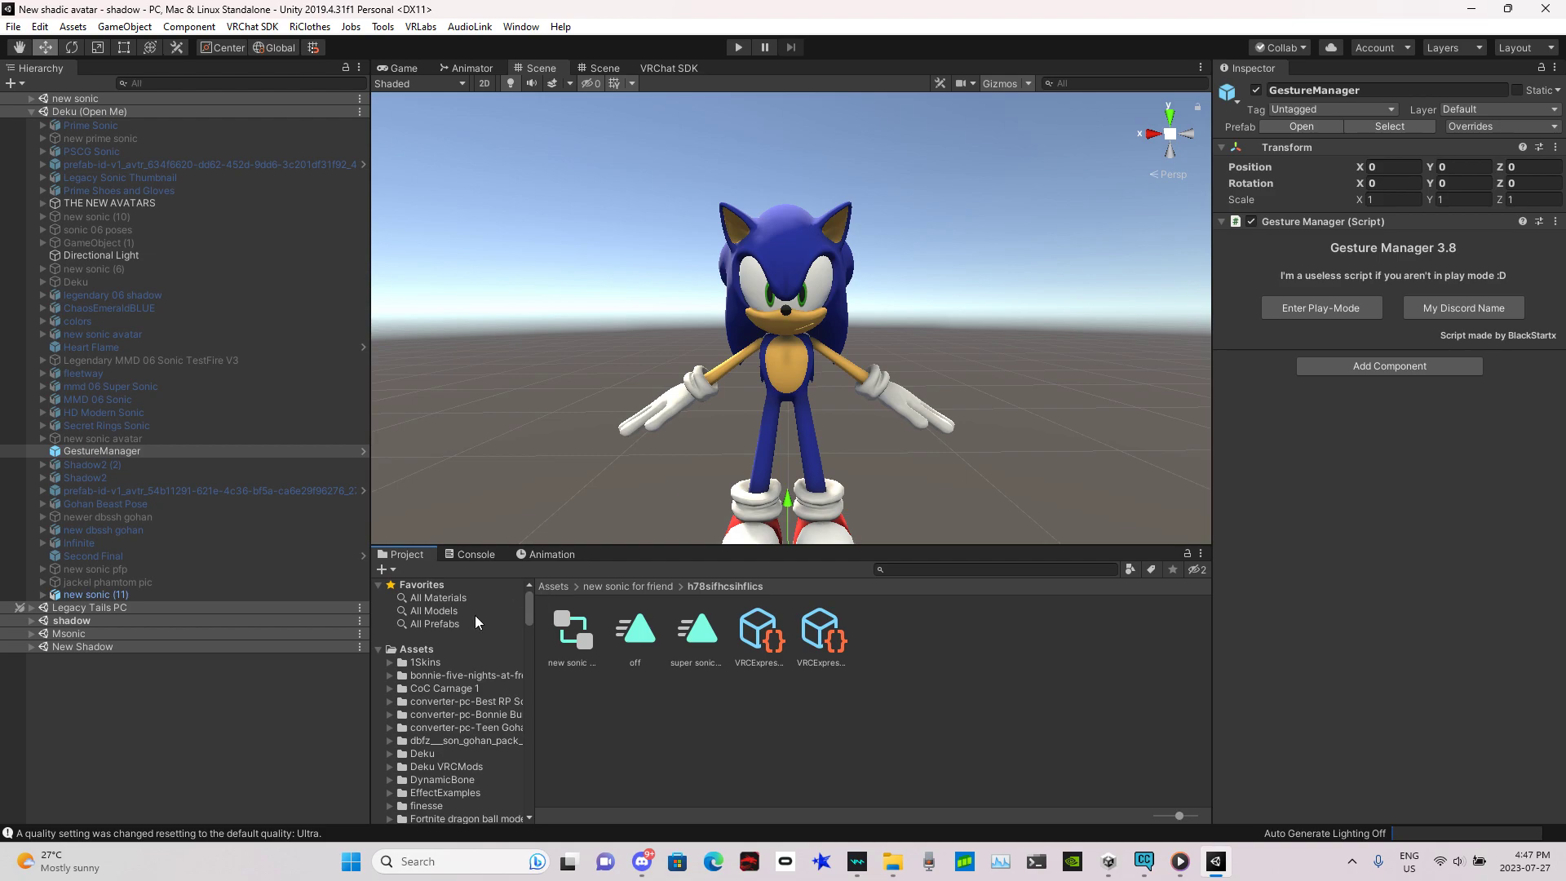
click(433, 650)
mouse_move(1207, 647)
mouse_down()
mouse_move(1205, 684)
mouse_move(1191, 658)
mouse_up()
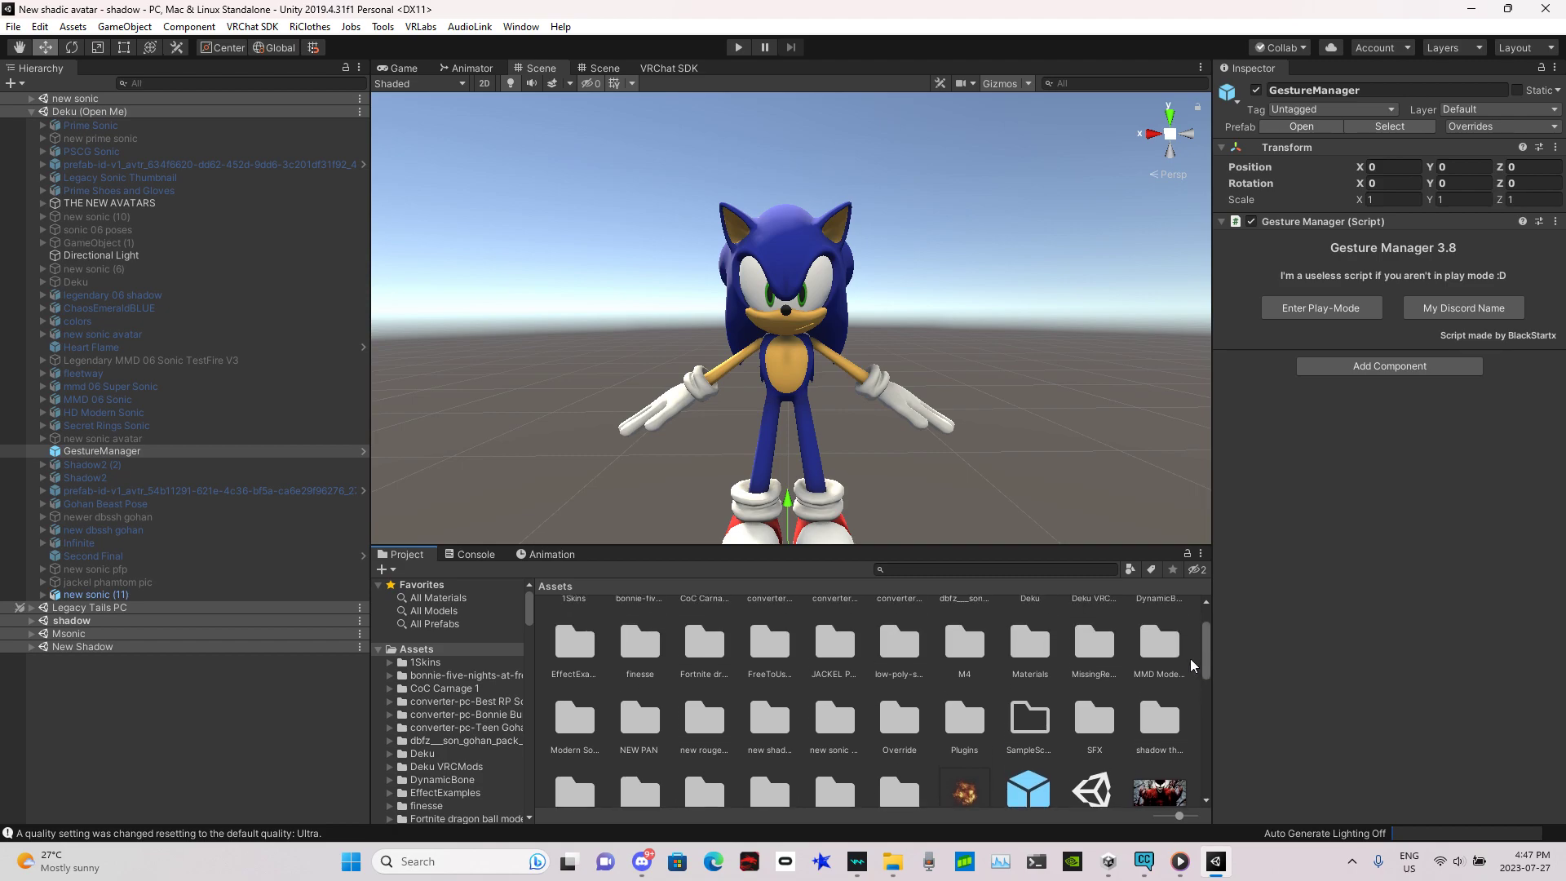
double_click(970, 668)
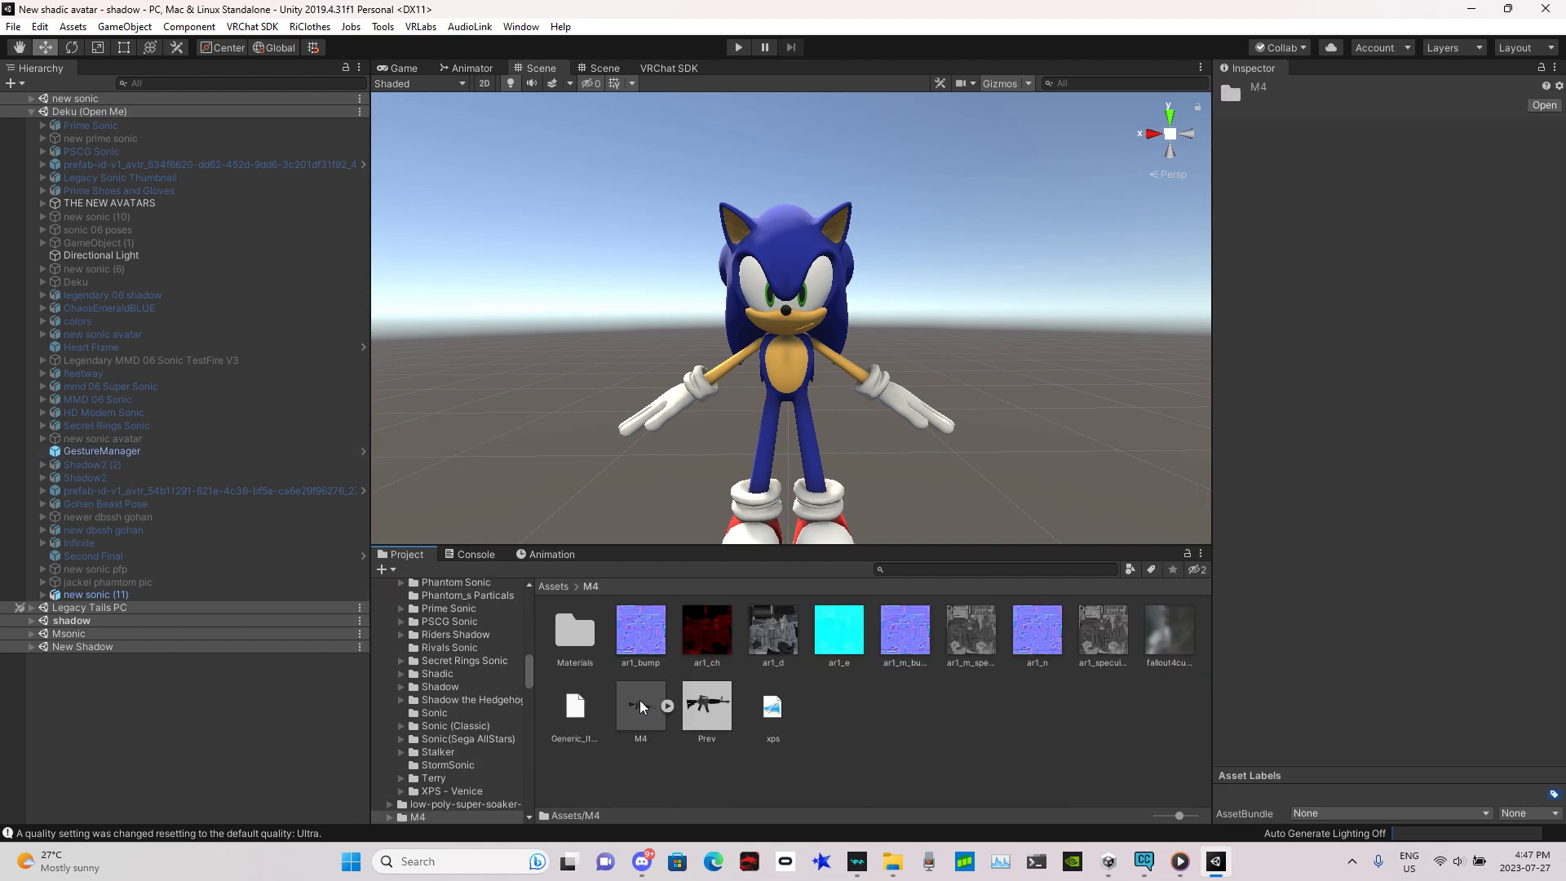
drag(644, 709, 49, 590)
right_drag(957, 372, 1191, 405)
key(w)
key(a)
key(s)
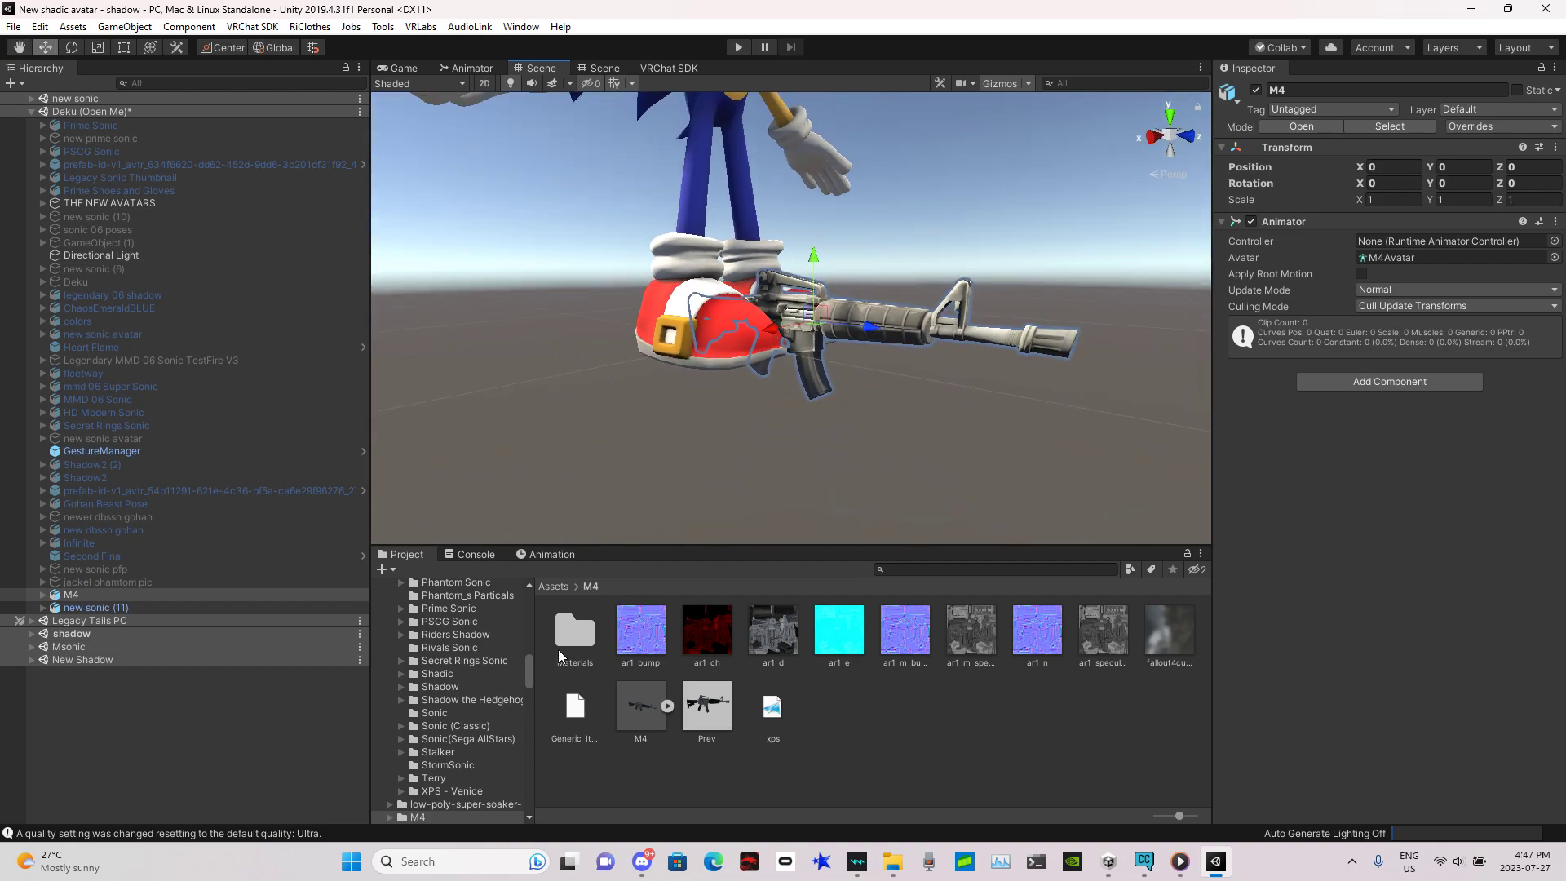
Apply the two materials from the M4 Materials folder to the rifle in the scene
click(571, 644)
double_click(571, 645)
drag(589, 643, 884, 324)
drag(629, 649, 884, 338)
right_drag(884, 337, 887, 381)
key(a)
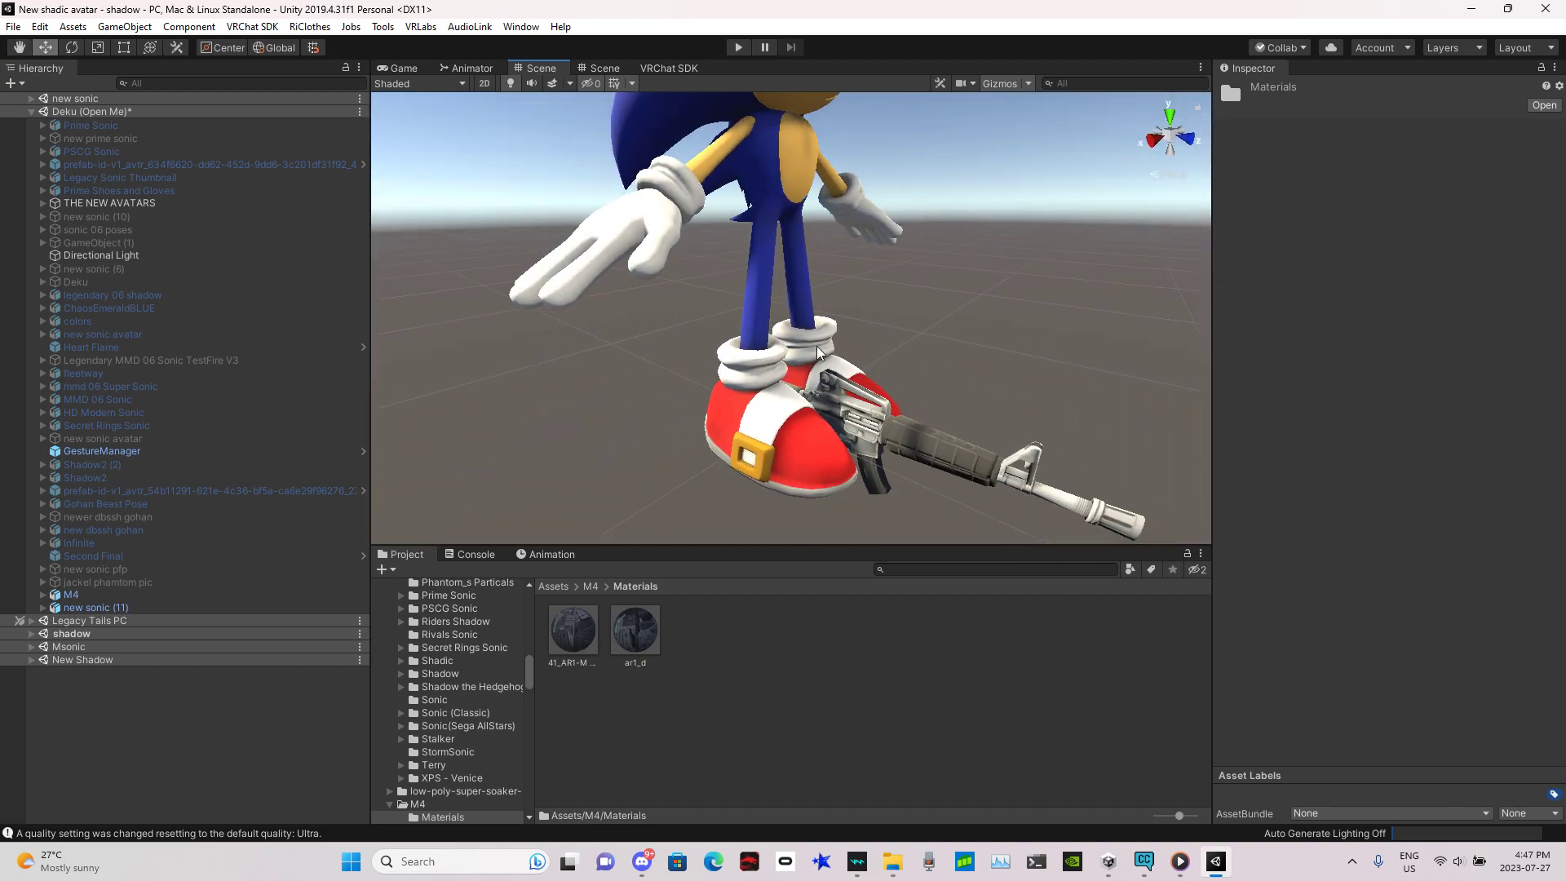
Move the M4 beside the avatar's right hand, to about X 0.44 and Y 0.455
scroll(822, 379, down, 4)
click(849, 378)
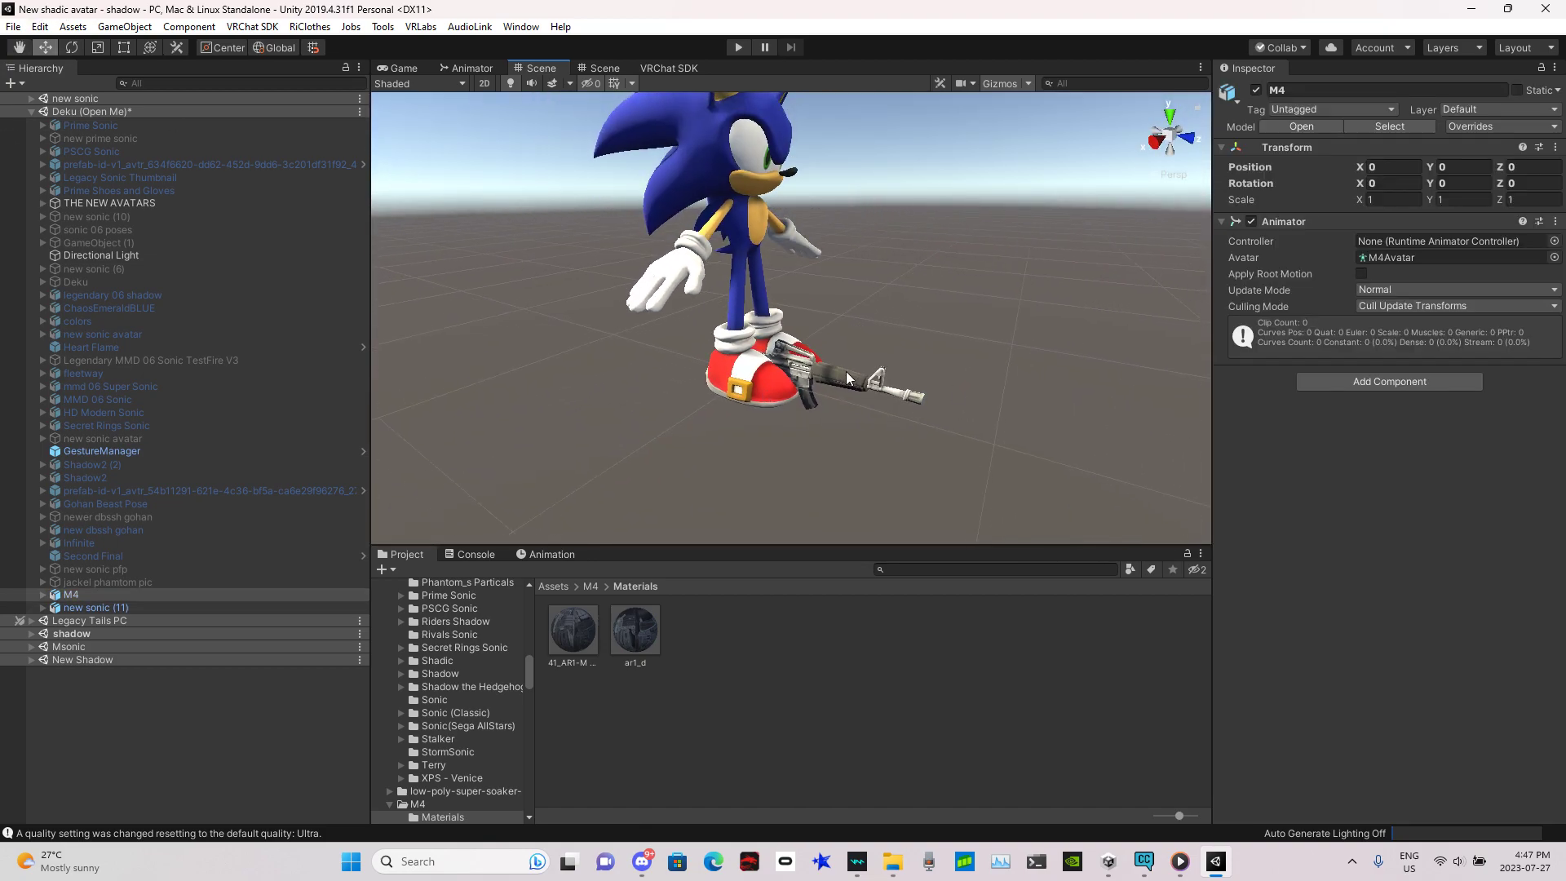
drag(819, 331, 795, 195)
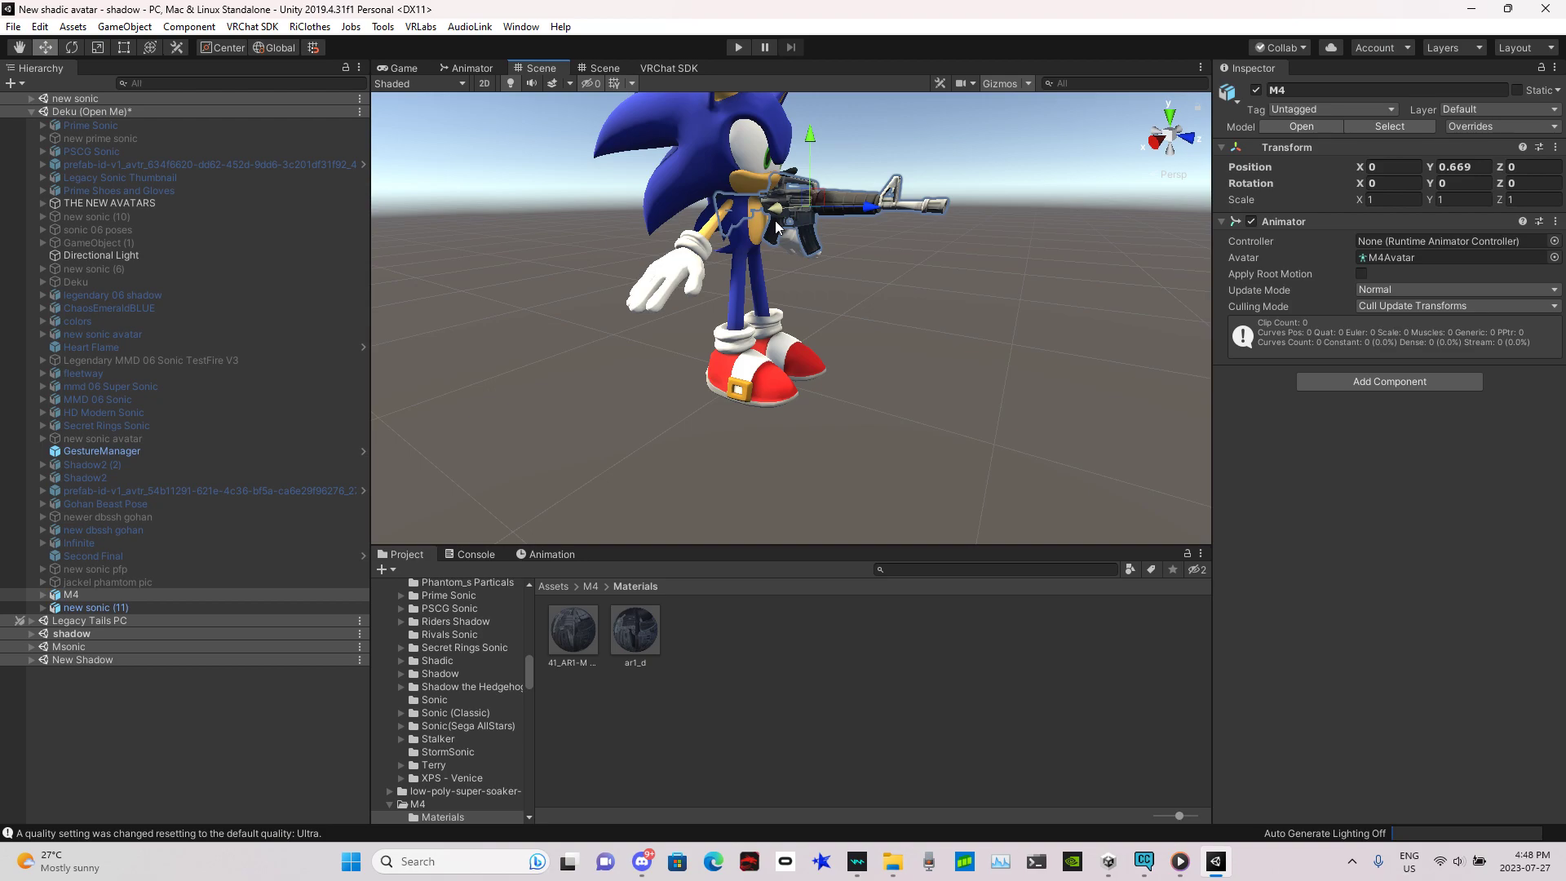
key(w)
right_drag(987, 248, 765, 218)
drag(894, 280, 738, 271)
drag(635, 230, 639, 428)
right_drag(638, 428, 939, 412)
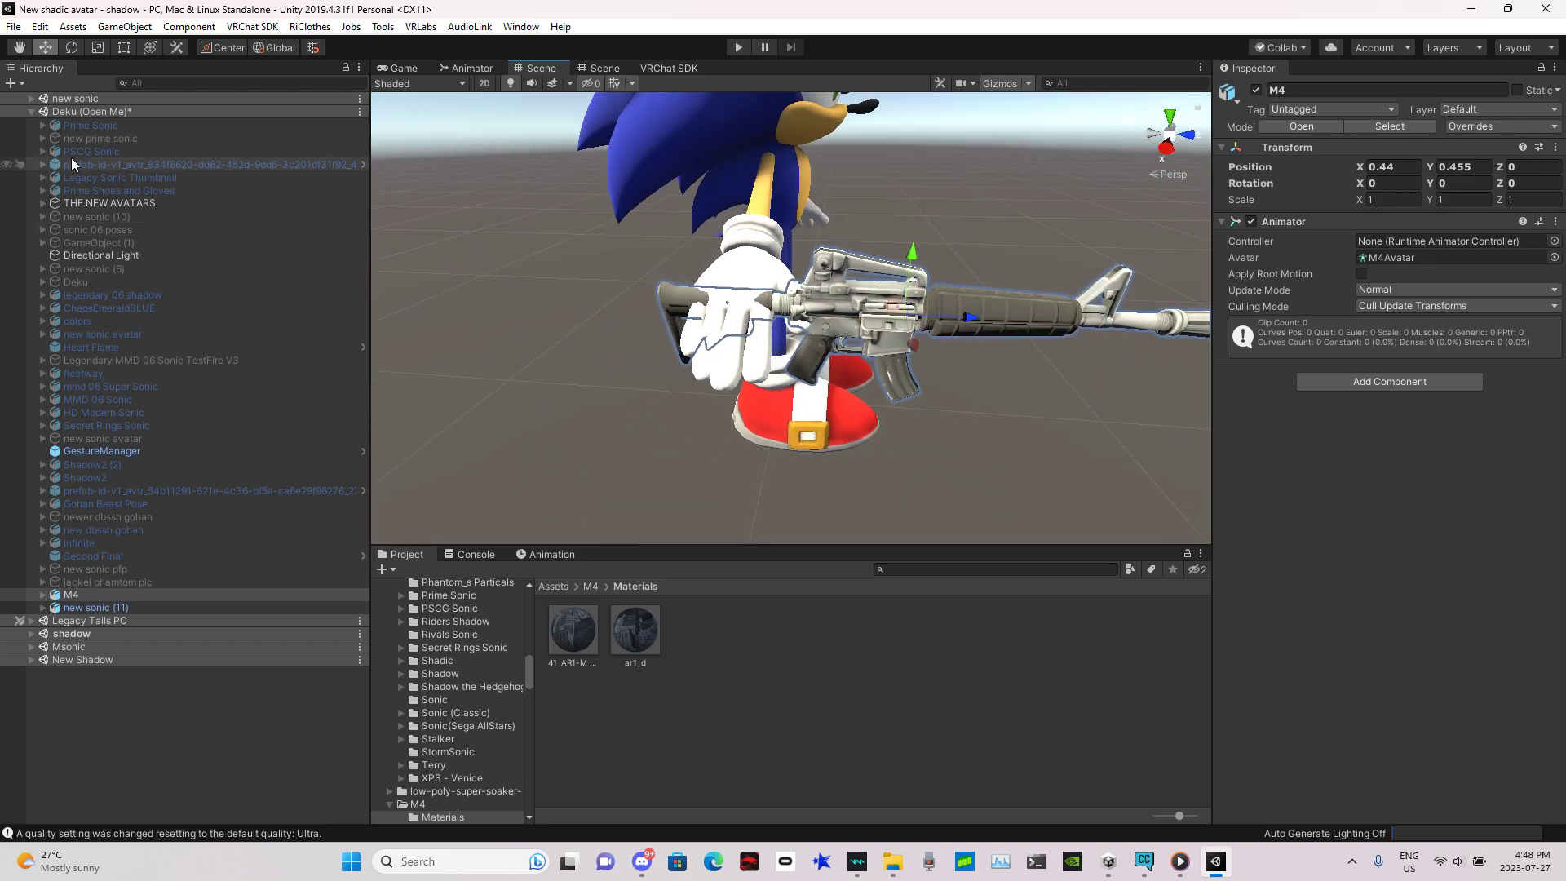
Rotate the M4 so it points outward and downward along the avatar's right arm
click(72, 47)
drag(925, 348, 698, 326)
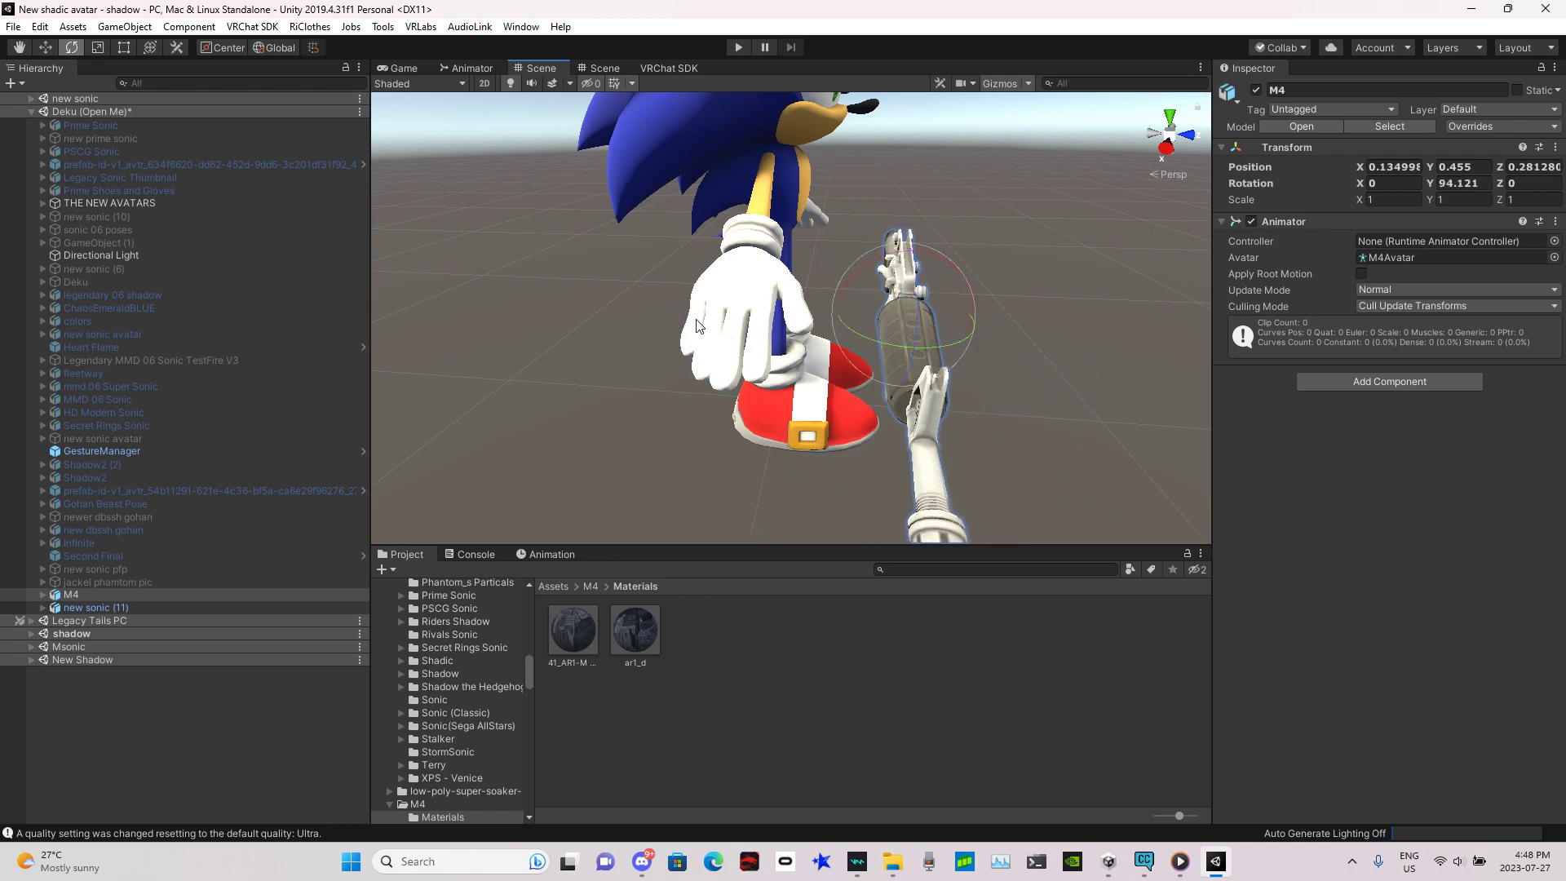
drag(944, 285, 638, 194)
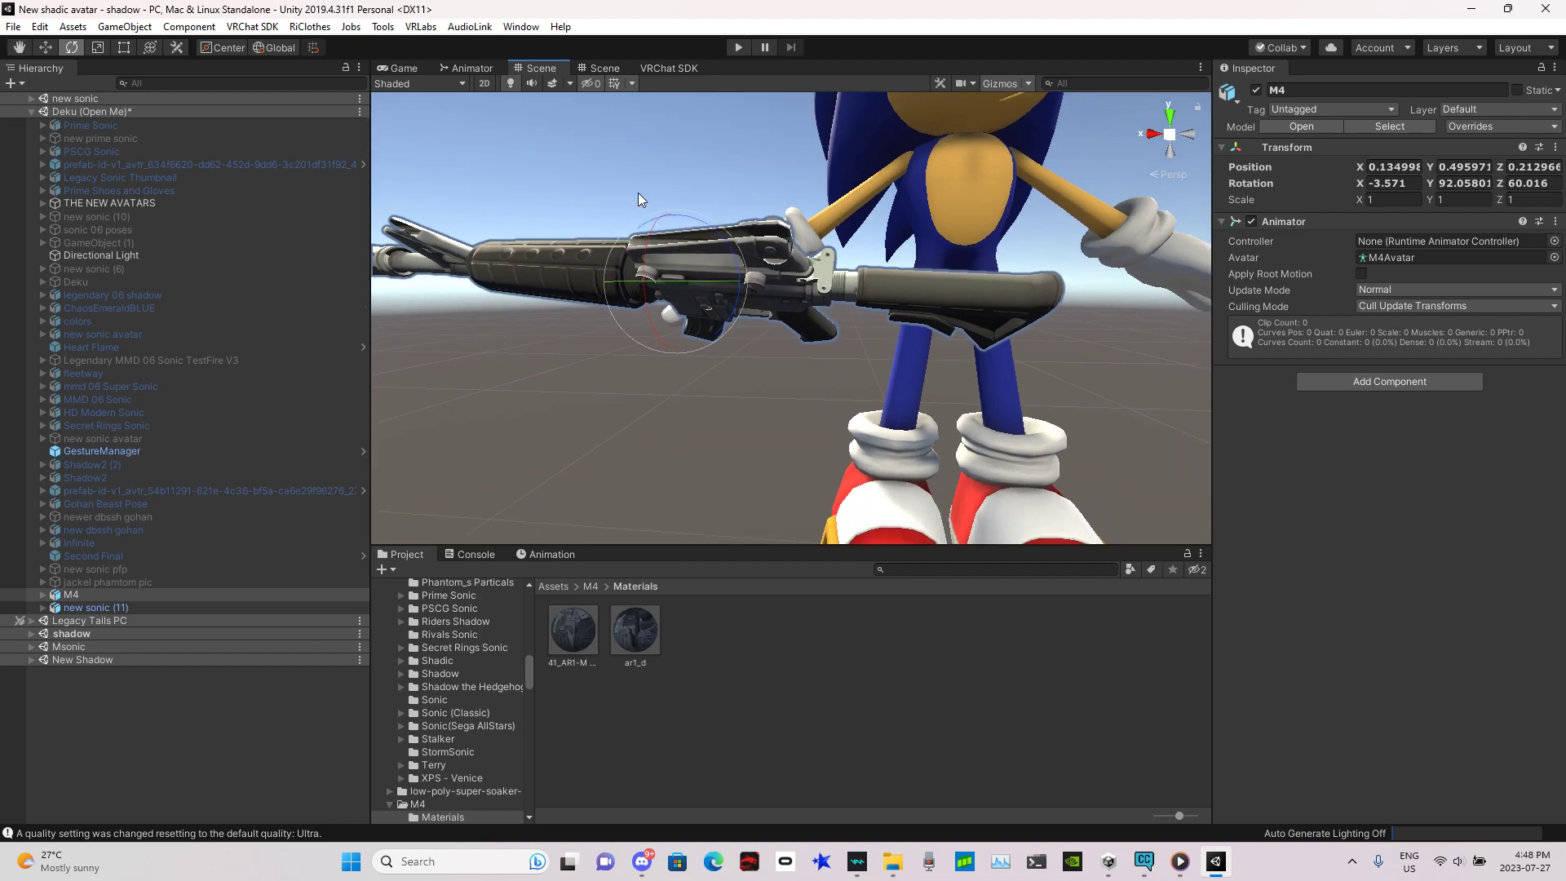
drag(732, 303, 709, 190)
right_drag(709, 189, 975, 274)
key(s)
drag(977, 321, 996, 342)
right_drag(997, 342, 1199, 356)
key(s)
drag(802, 361, 678, 338)
Move the rotated M4 into the avatar's right hand
click(46, 49)
right_drag(678, 338, 287, 269)
key(w)
key(d)
drag(749, 358, 750, 310)
drag(698, 360, 669, 360)
key(w)
right_drag(669, 359, 394, 70)
Expand new sonic (11)'s armature down to the right wrist and parent the M4 to the Right wrist bone
click(1088, 262)
click(43, 608)
click(43, 607)
drag(364, 562, 360, 644)
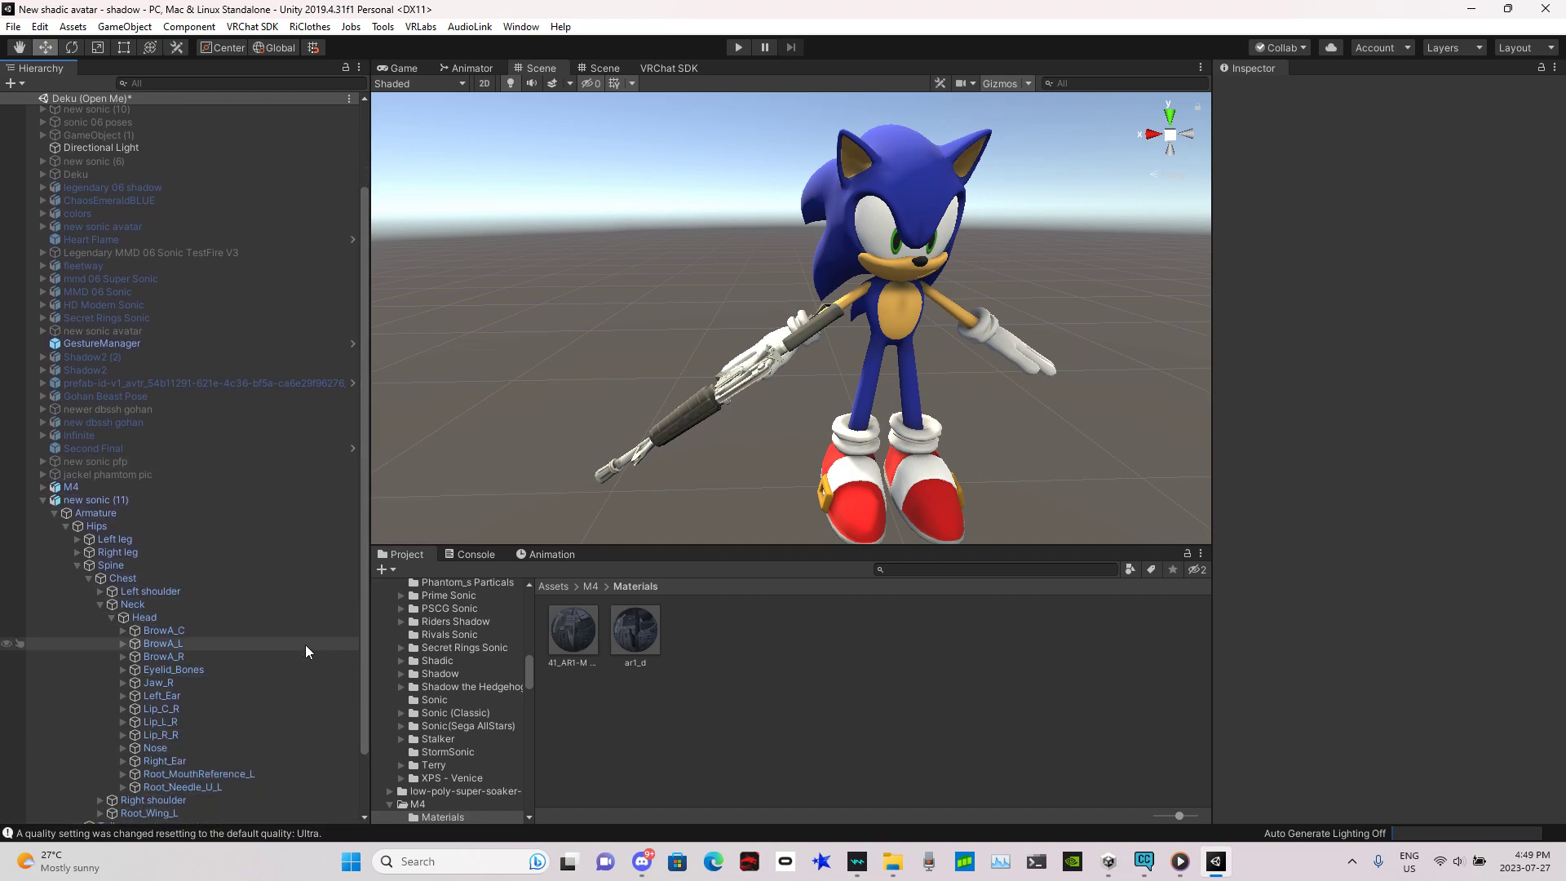
click(100, 605)
click(101, 724)
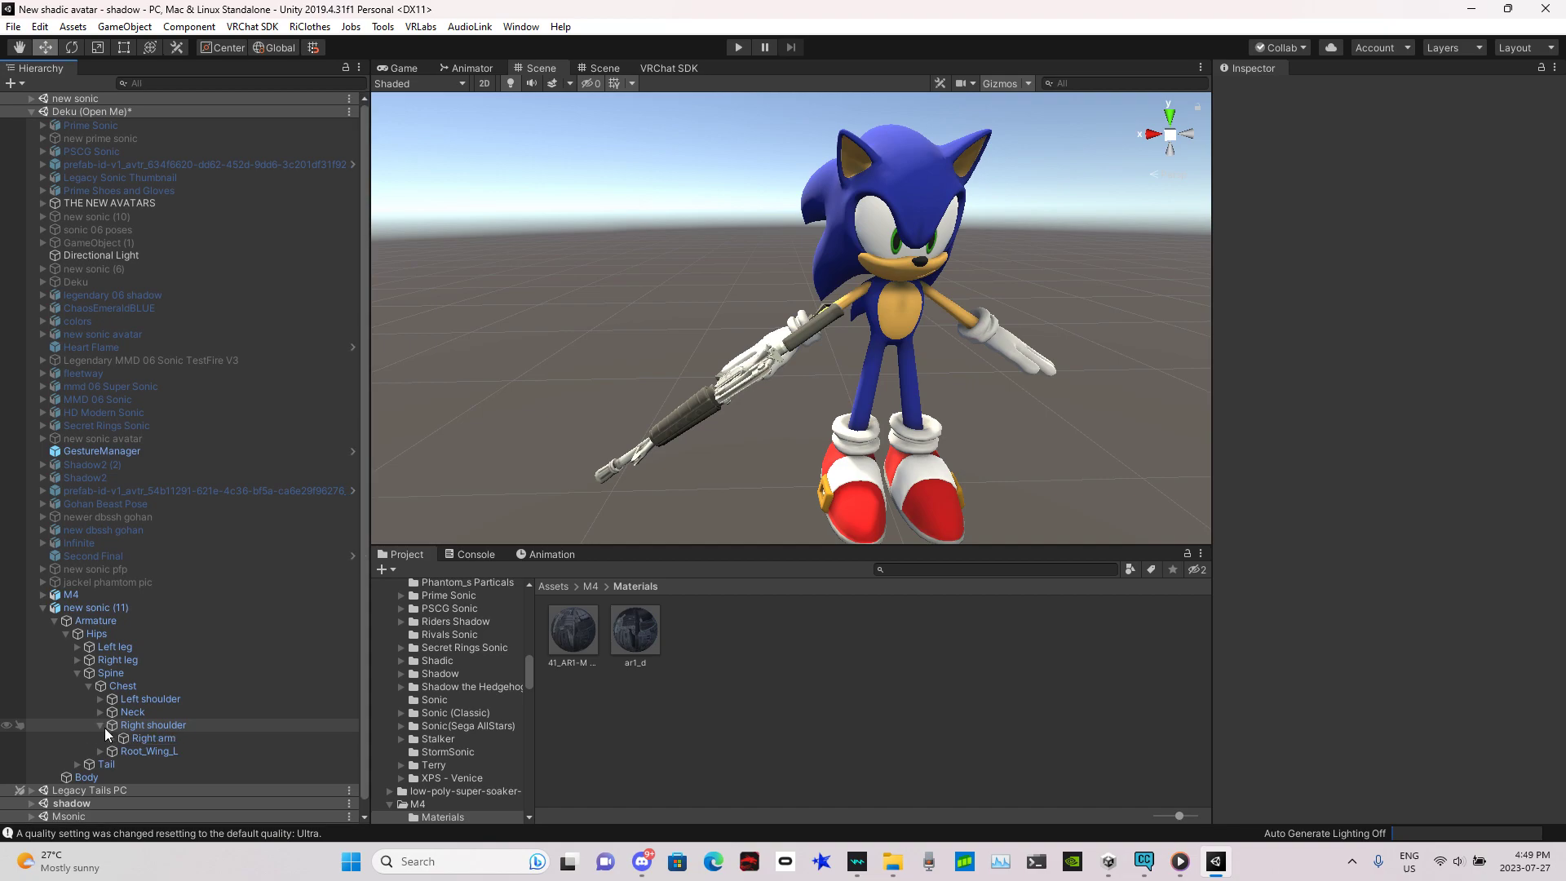
click(113, 740)
click(124, 752)
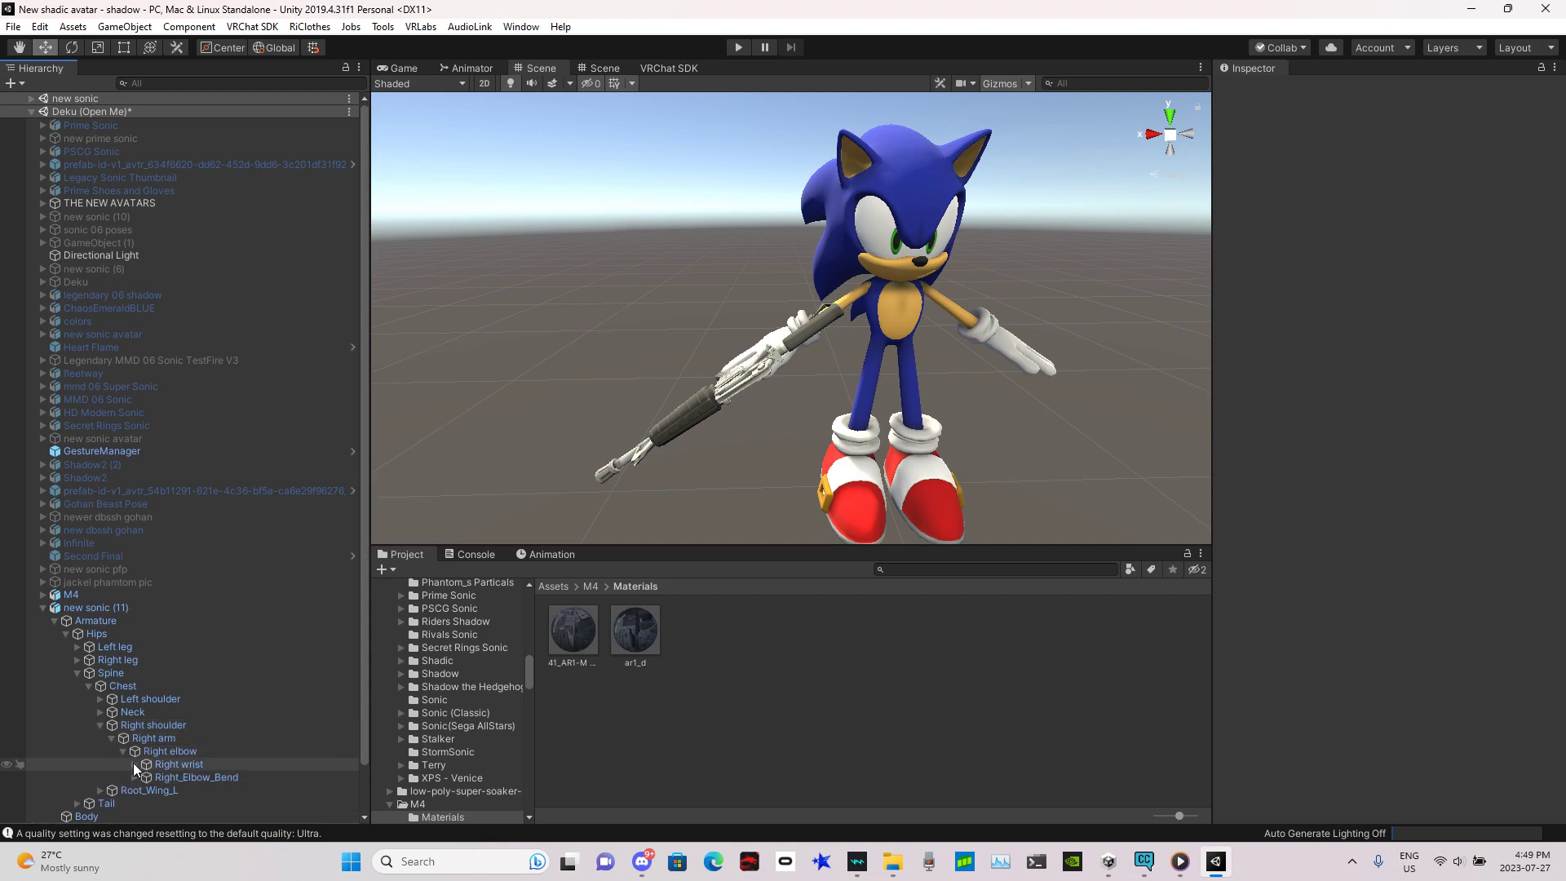
click(134, 763)
drag(120, 597, 183, 766)
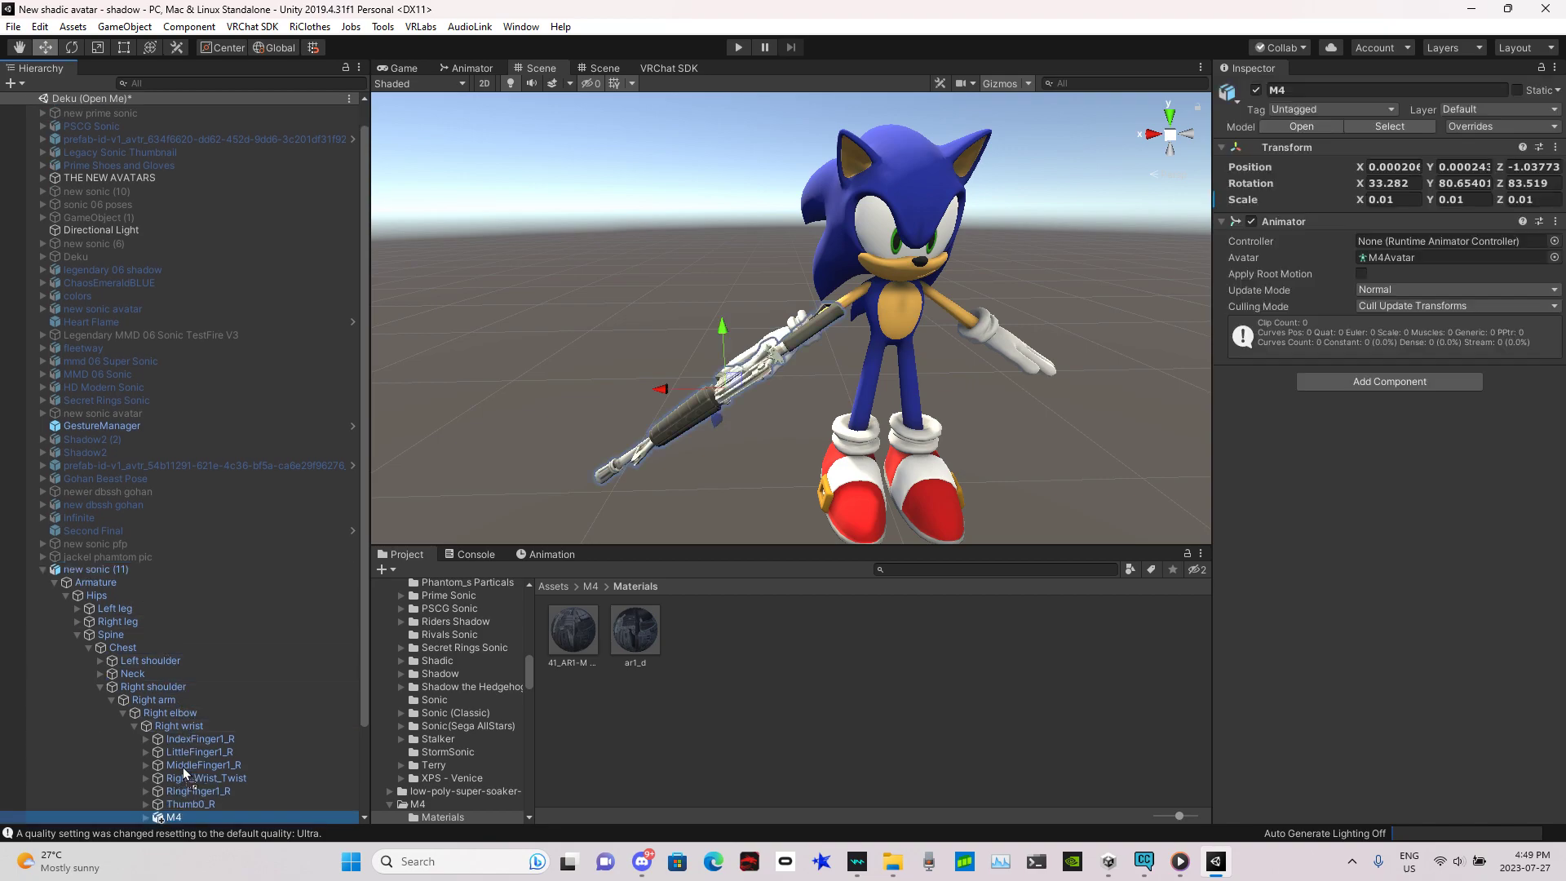
Try rotating the Right wrist bone to test whether the M4 follows the hand
click(198, 730)
click(75, 48)
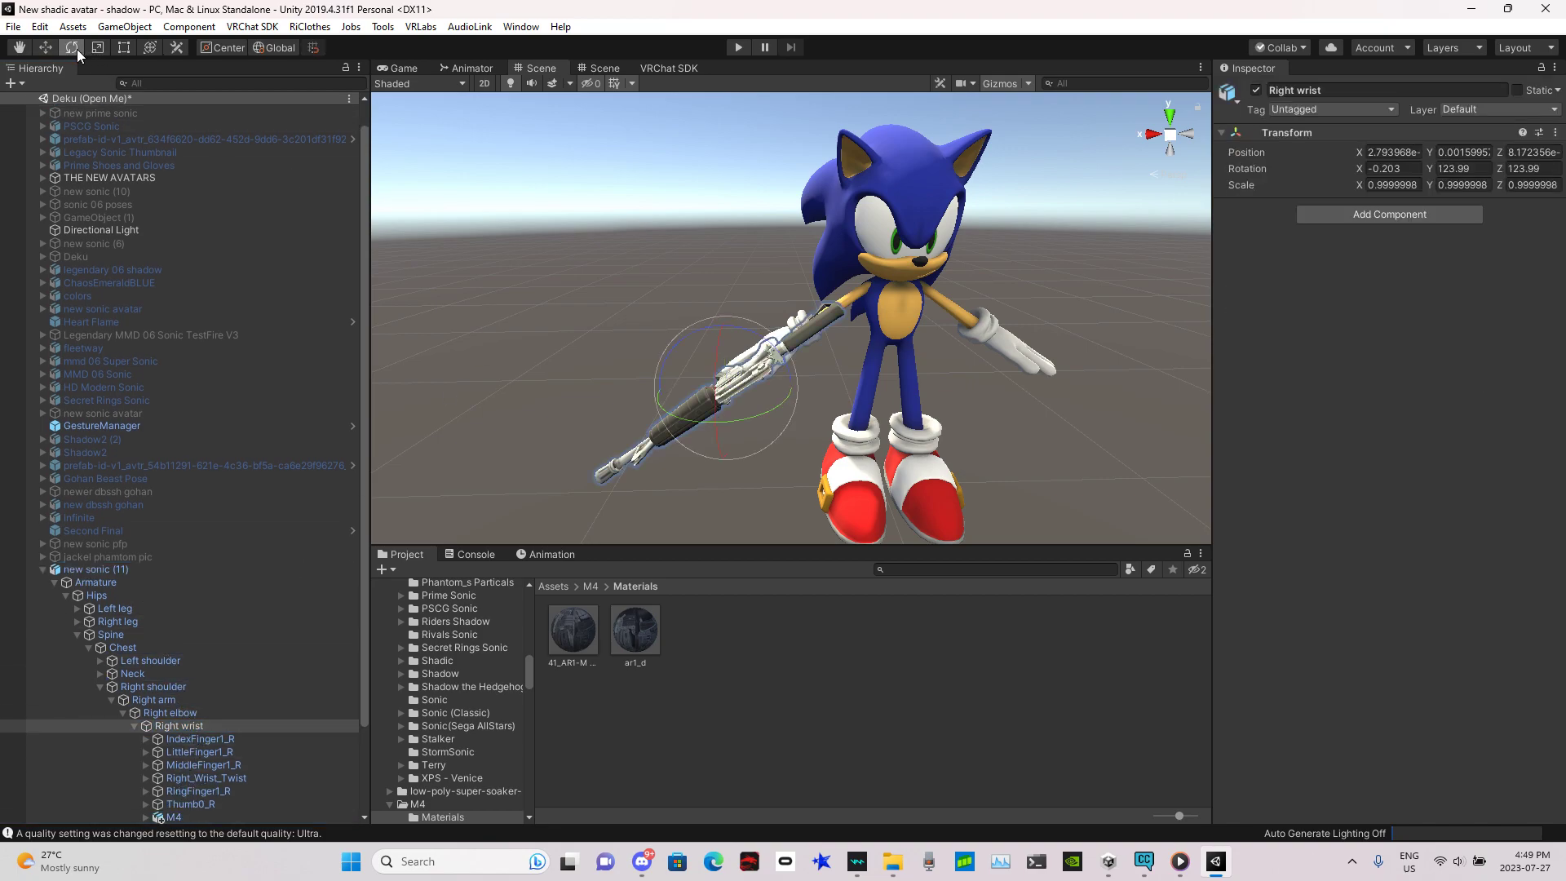
drag(767, 353, 729, 399)
right_drag(729, 399, 696, 354)
key(w)
key(s)
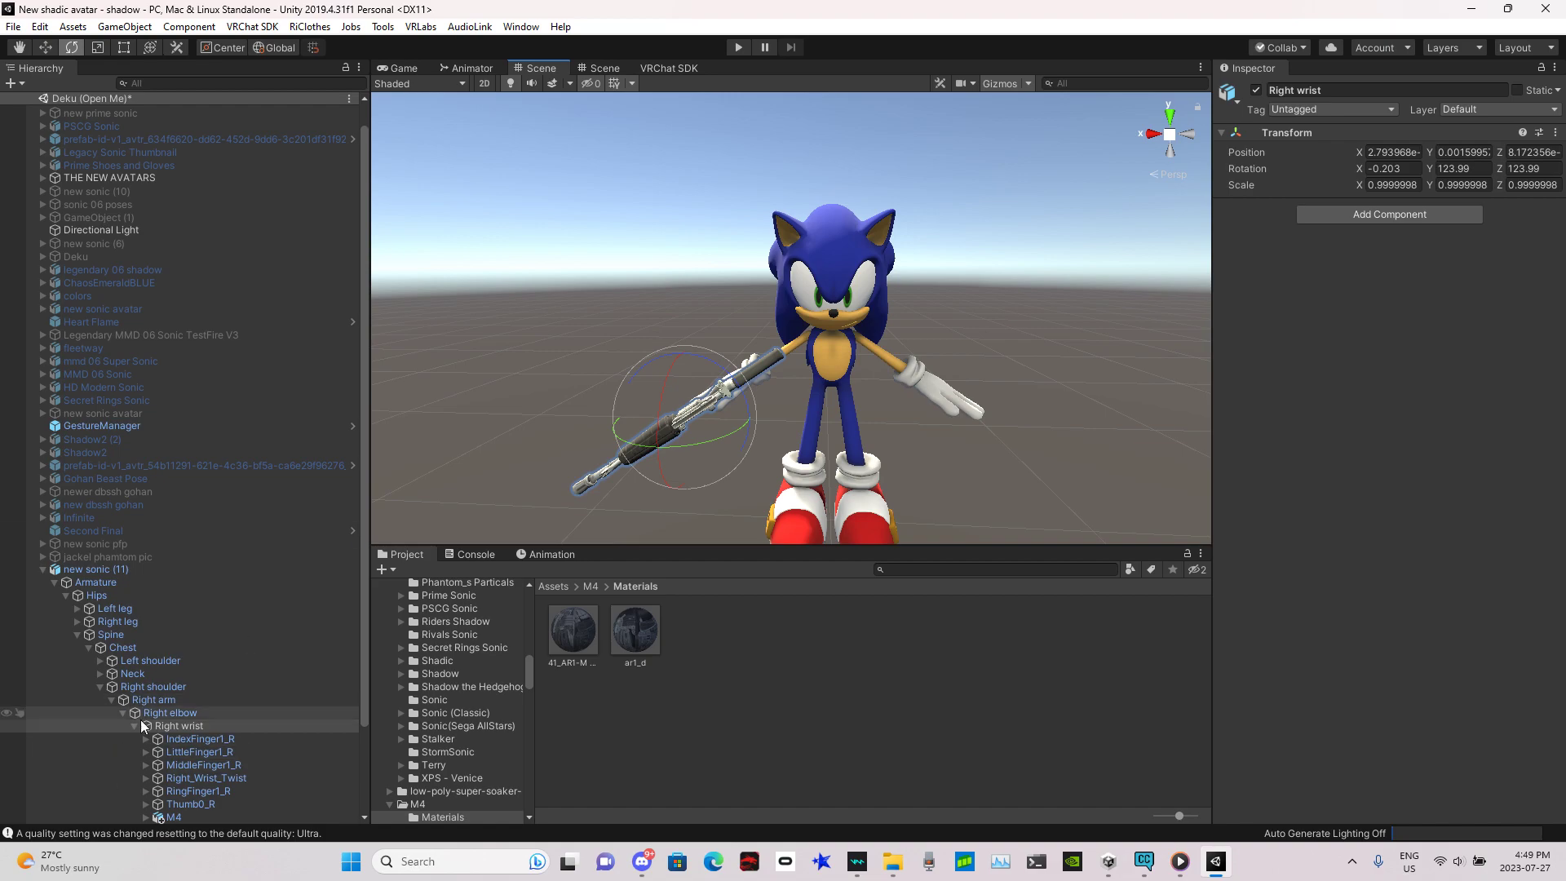
Unpack the new sonic (11) prefab completely
click(96, 570)
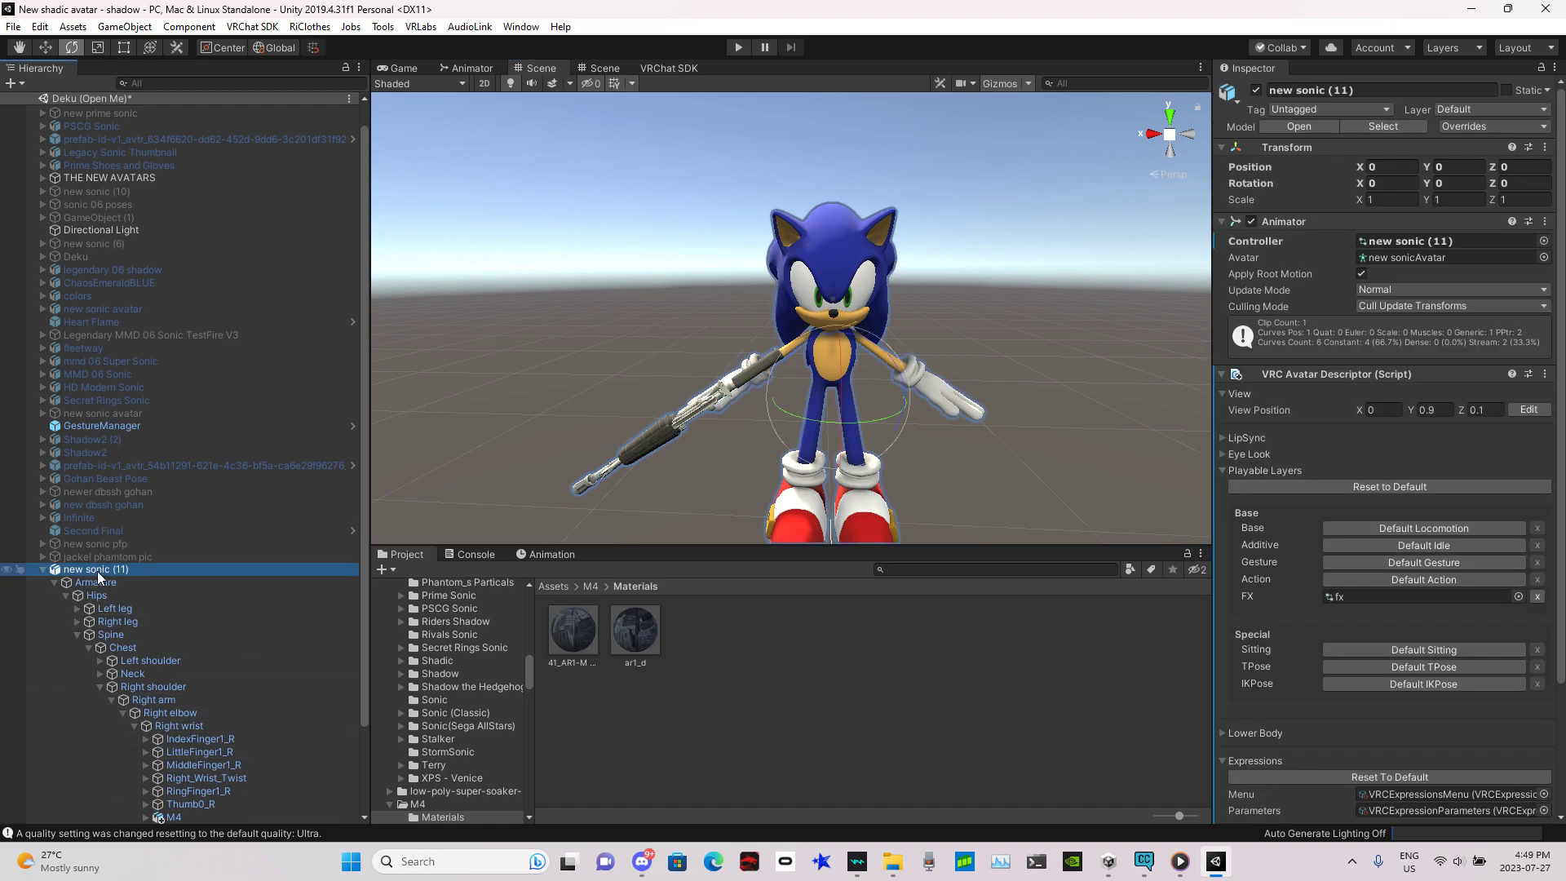
right_click(164, 571)
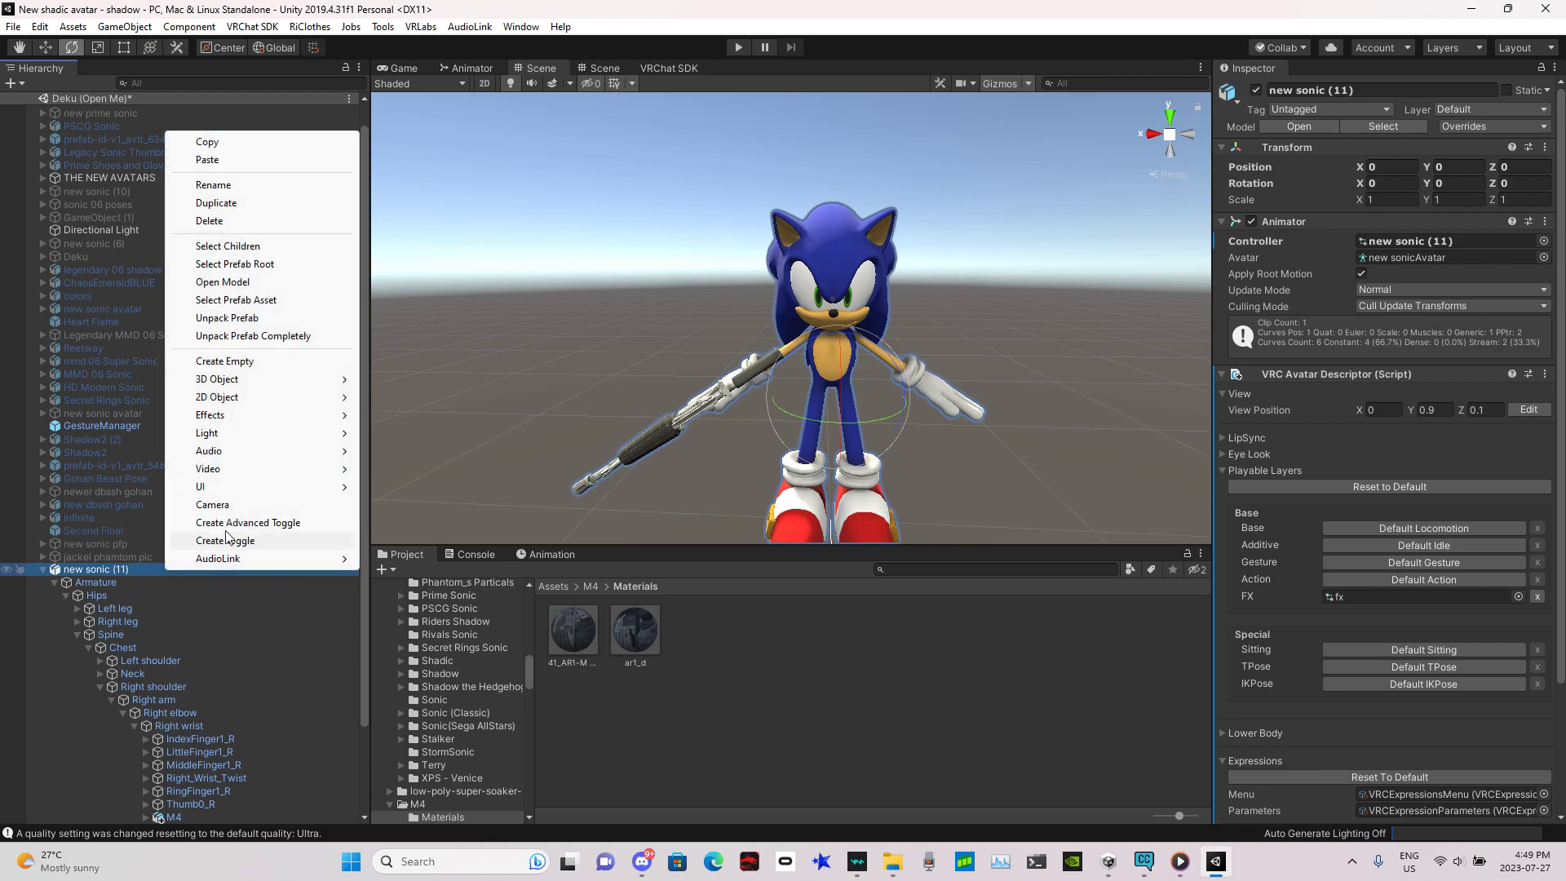
click(274, 337)
Try rotating the unpacked avatar's Right wrist bone with the M4 attached, and undo the rotation
drag(362, 567, 359, 659)
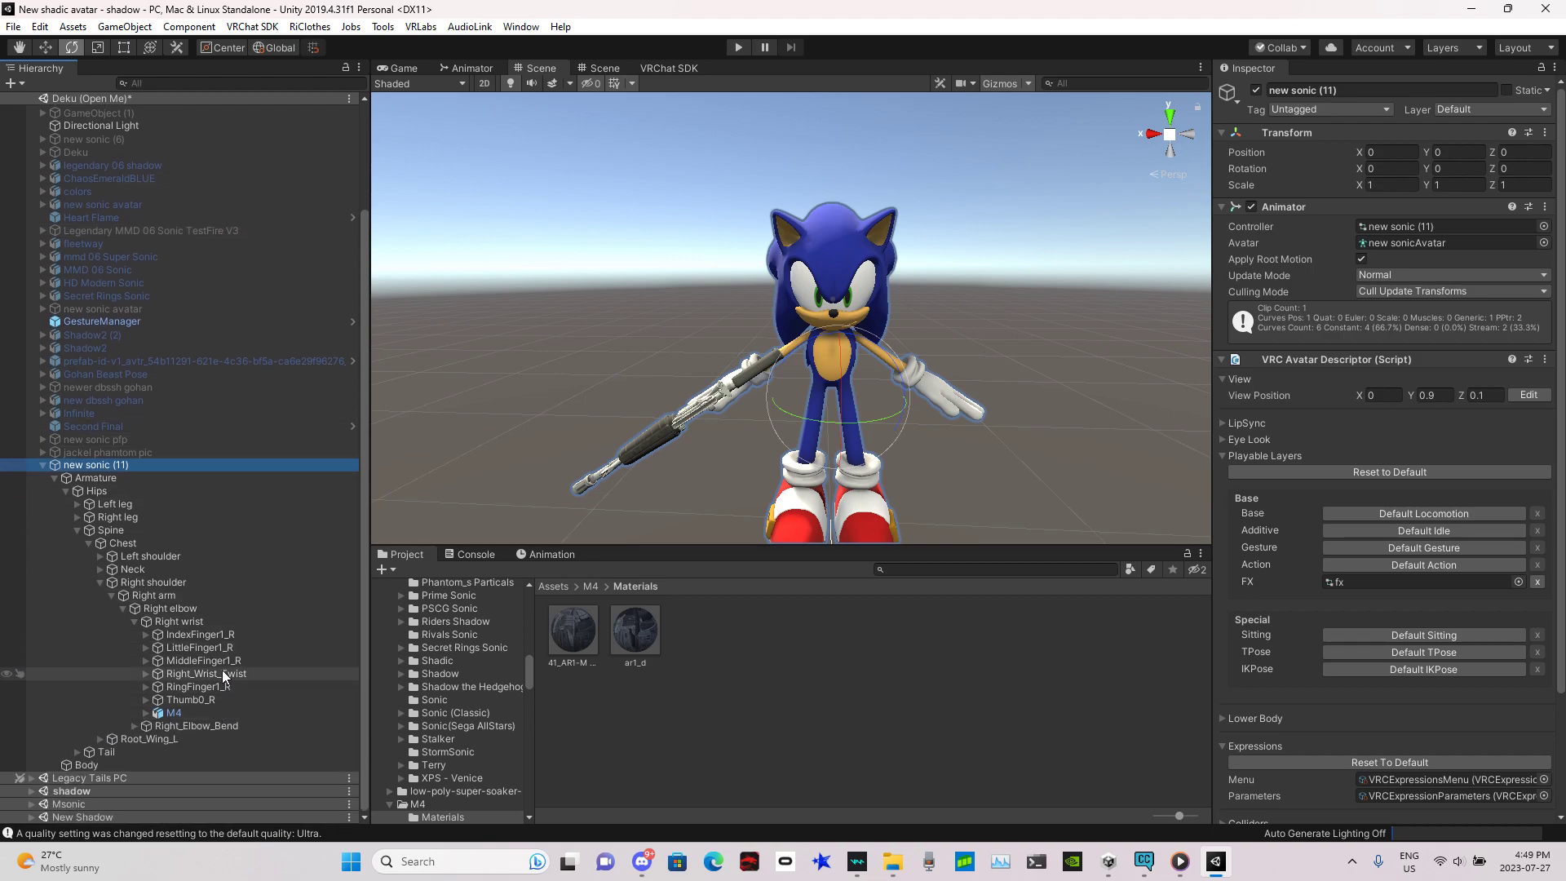
drag(223, 673, 207, 614)
click(179, 633)
mouse_move(715, 413)
mouse_down()
mouse_move(686, 297)
mouse_move(725, 426)
mouse_up()
key(ctrl+z)
Examine the left arm's bone hierarchy down to the wrist and finger bones as another attachment point
click(100, 582)
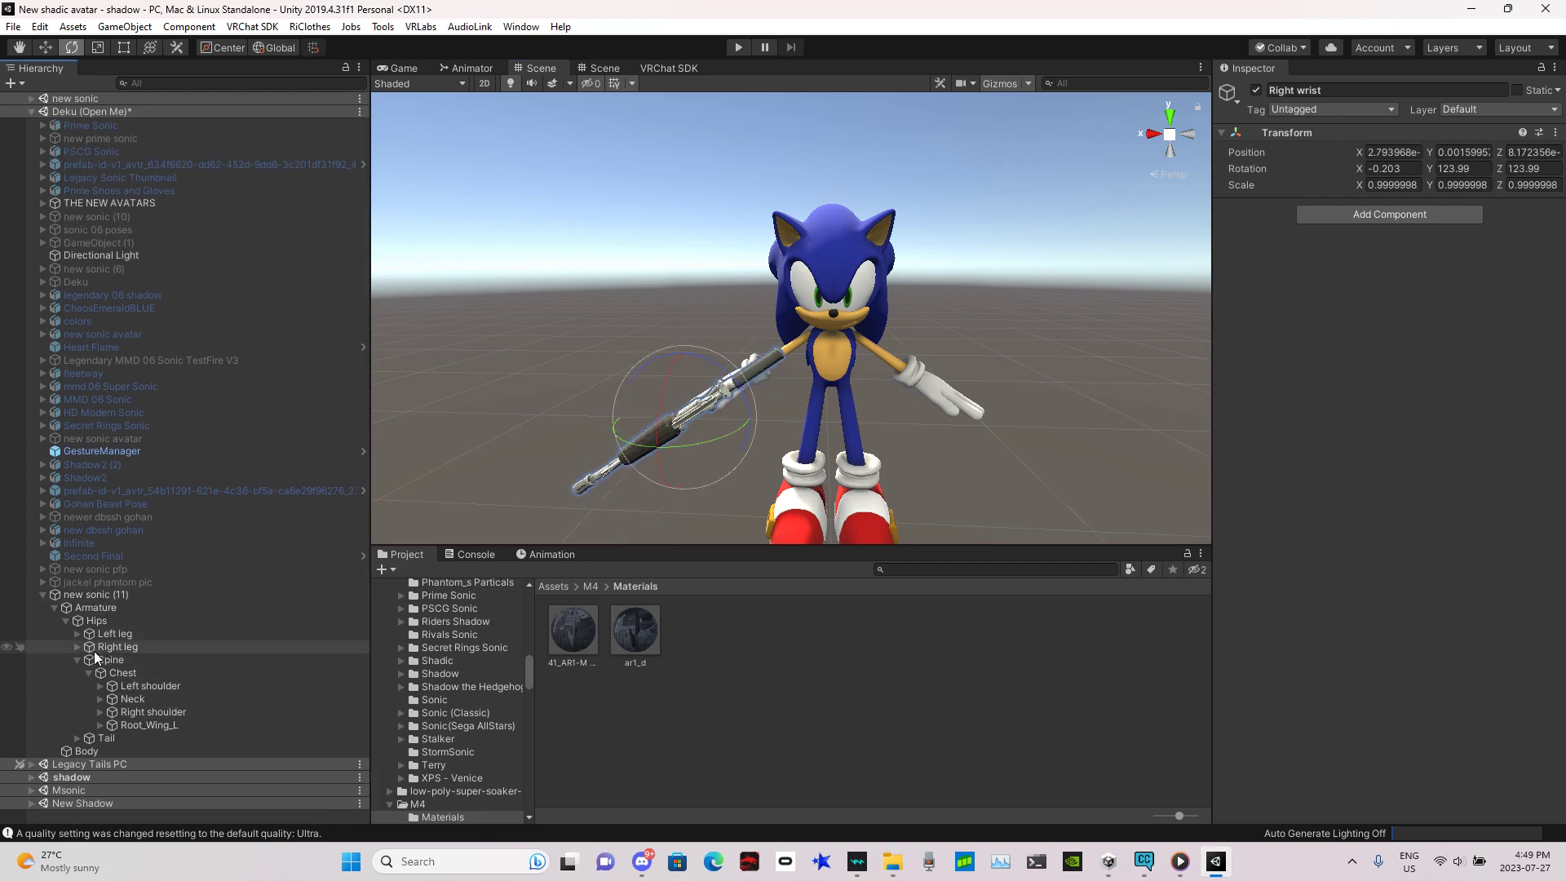
click(100, 686)
click(112, 700)
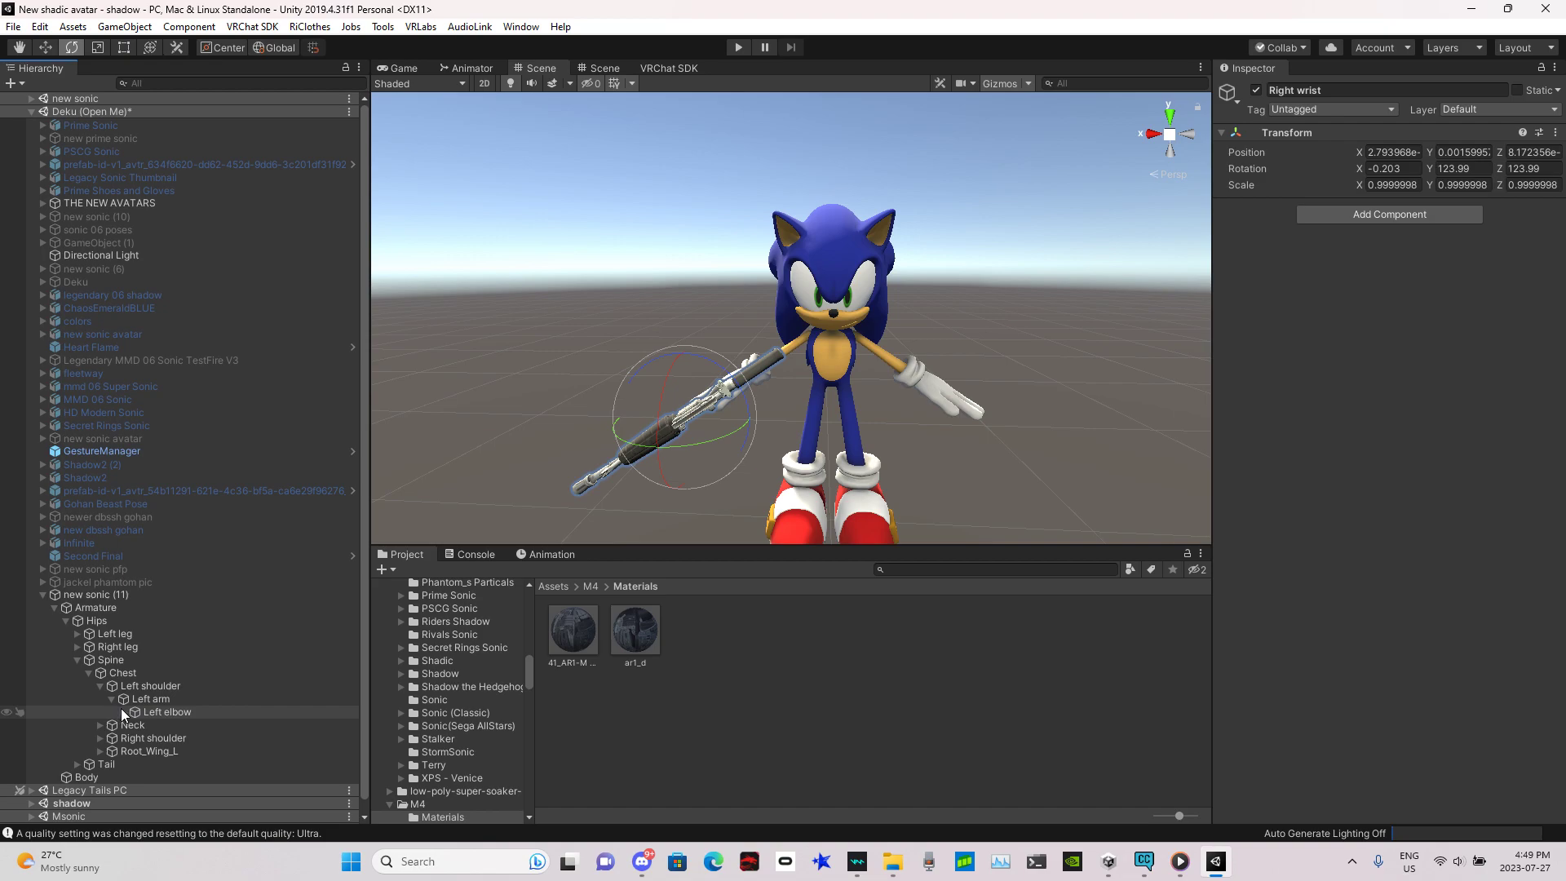
click(122, 711)
click(134, 725)
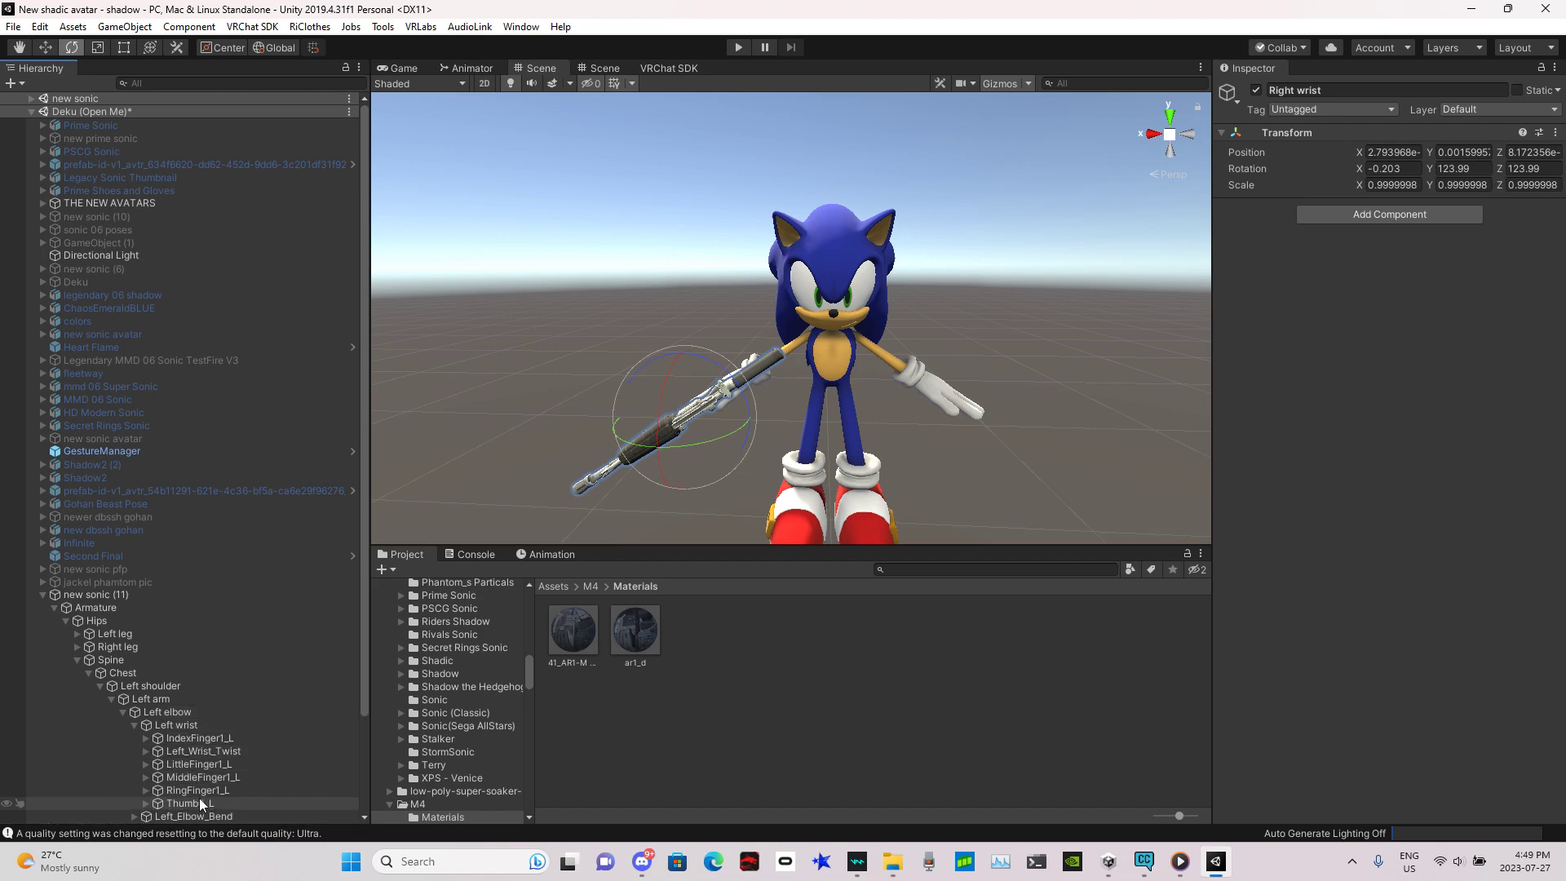
click(209, 751)
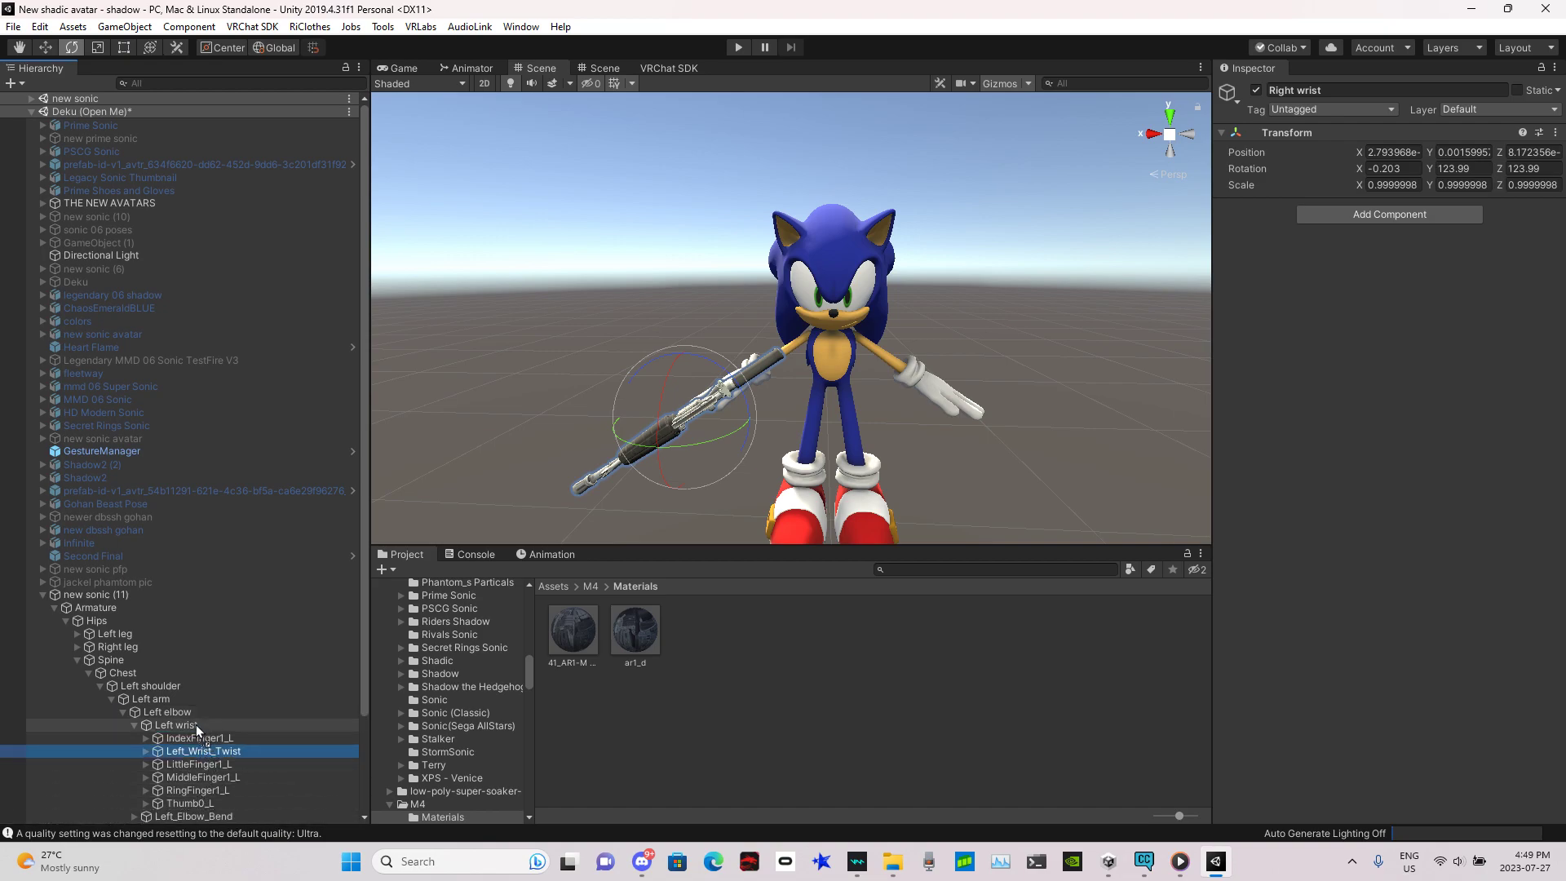
click(134, 725)
click(122, 712)
click(111, 699)
click(100, 686)
Examine the bone hierarchies of the right and left legs down to the sock bones
click(78, 647)
click(89, 659)
click(100, 673)
drag(145, 695, 144, 679)
click(78, 647)
click(78, 634)
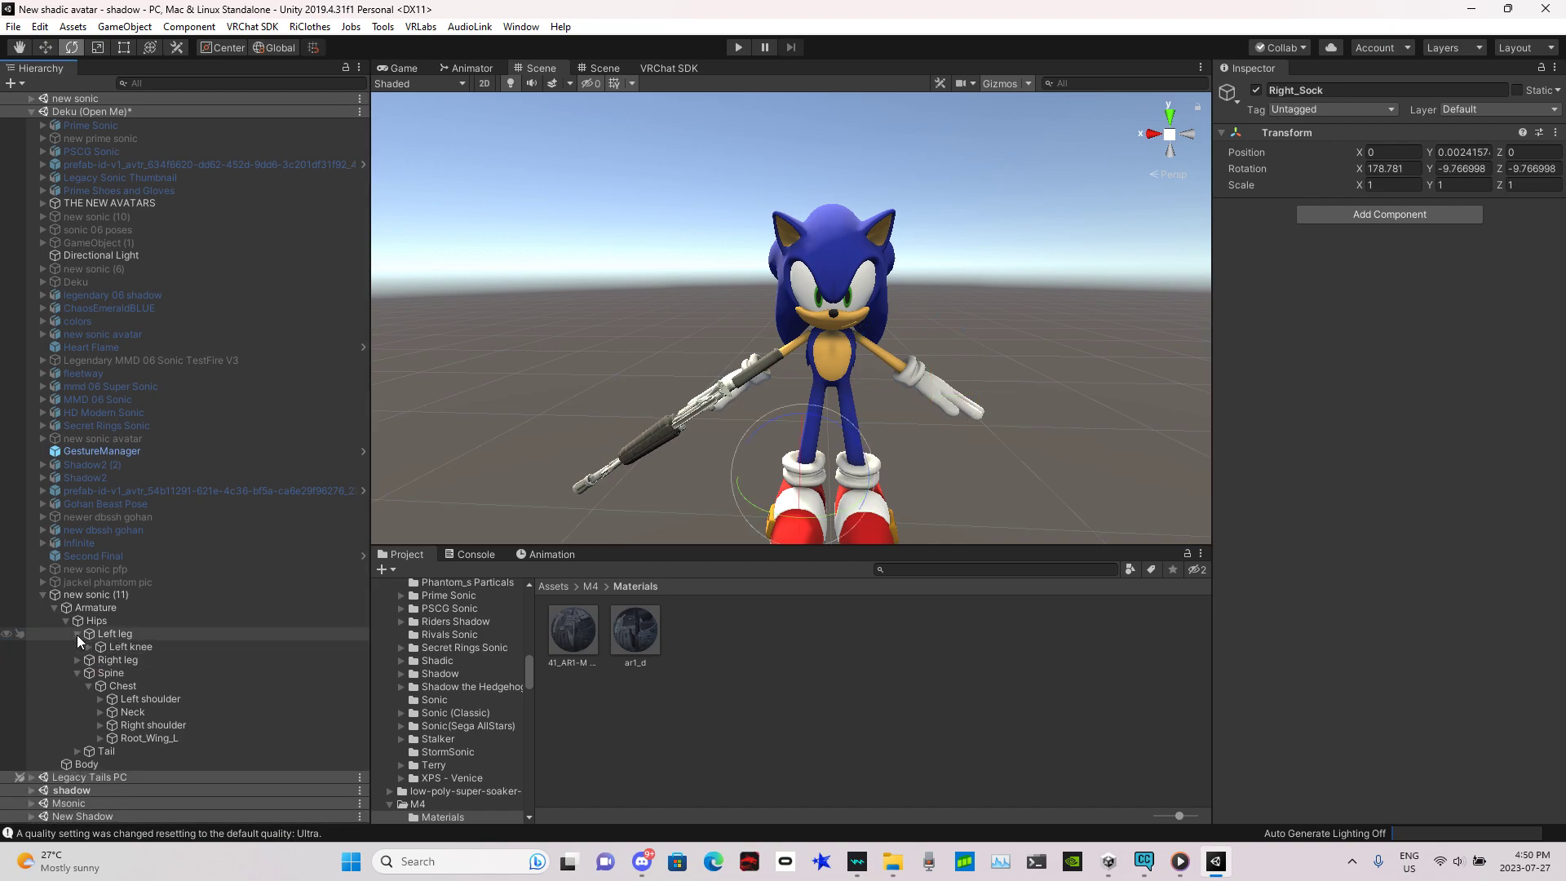
click(89, 647)
click(100, 659)
drag(149, 686, 119, 649)
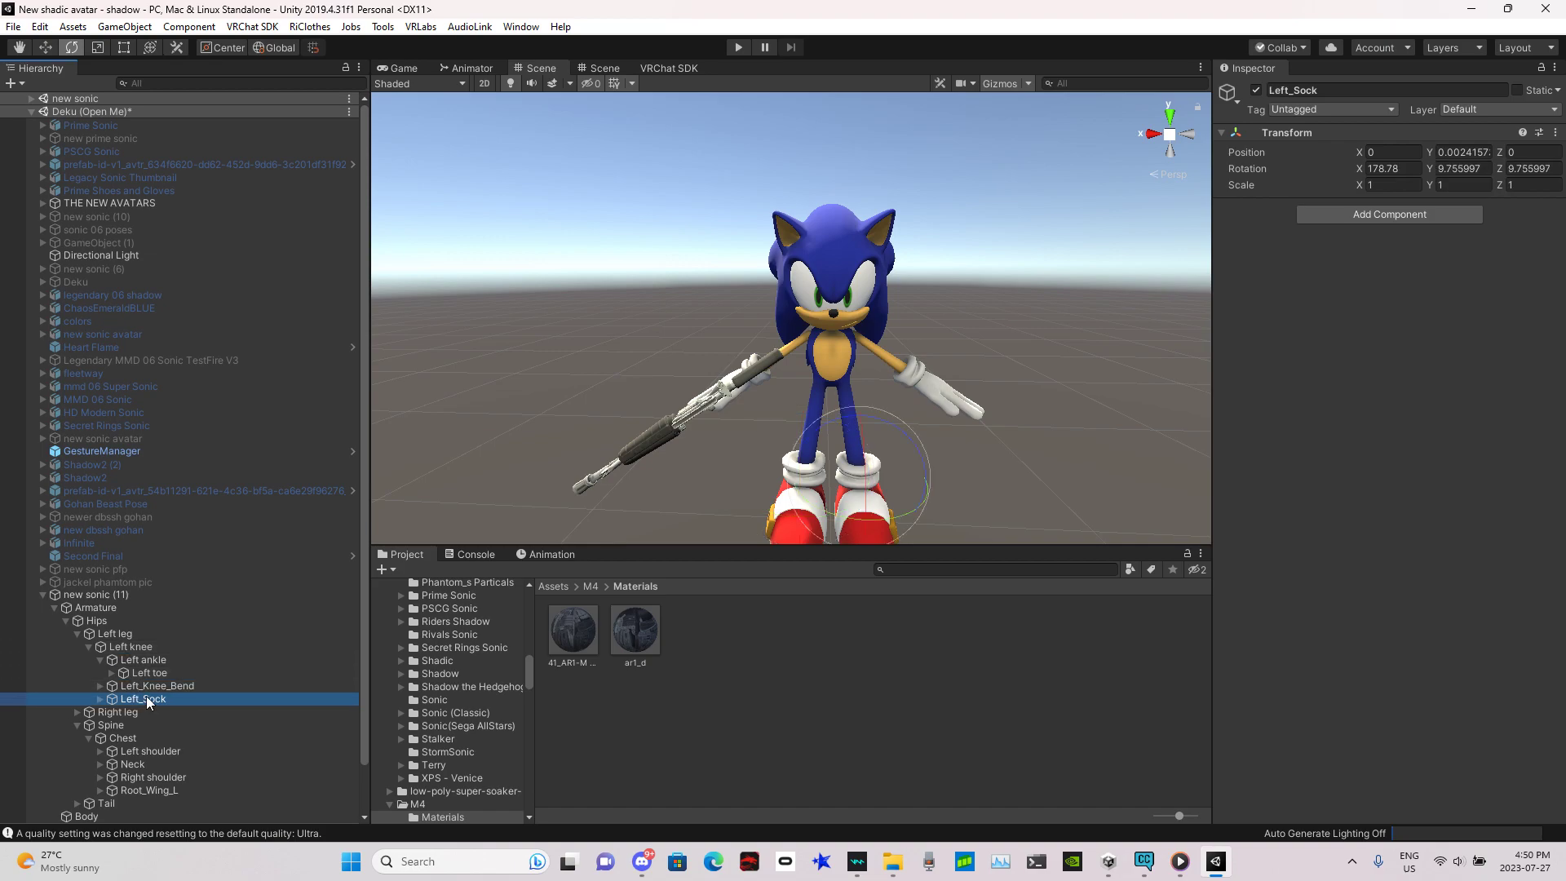
click(89, 647)
click(77, 633)
click(76, 659)
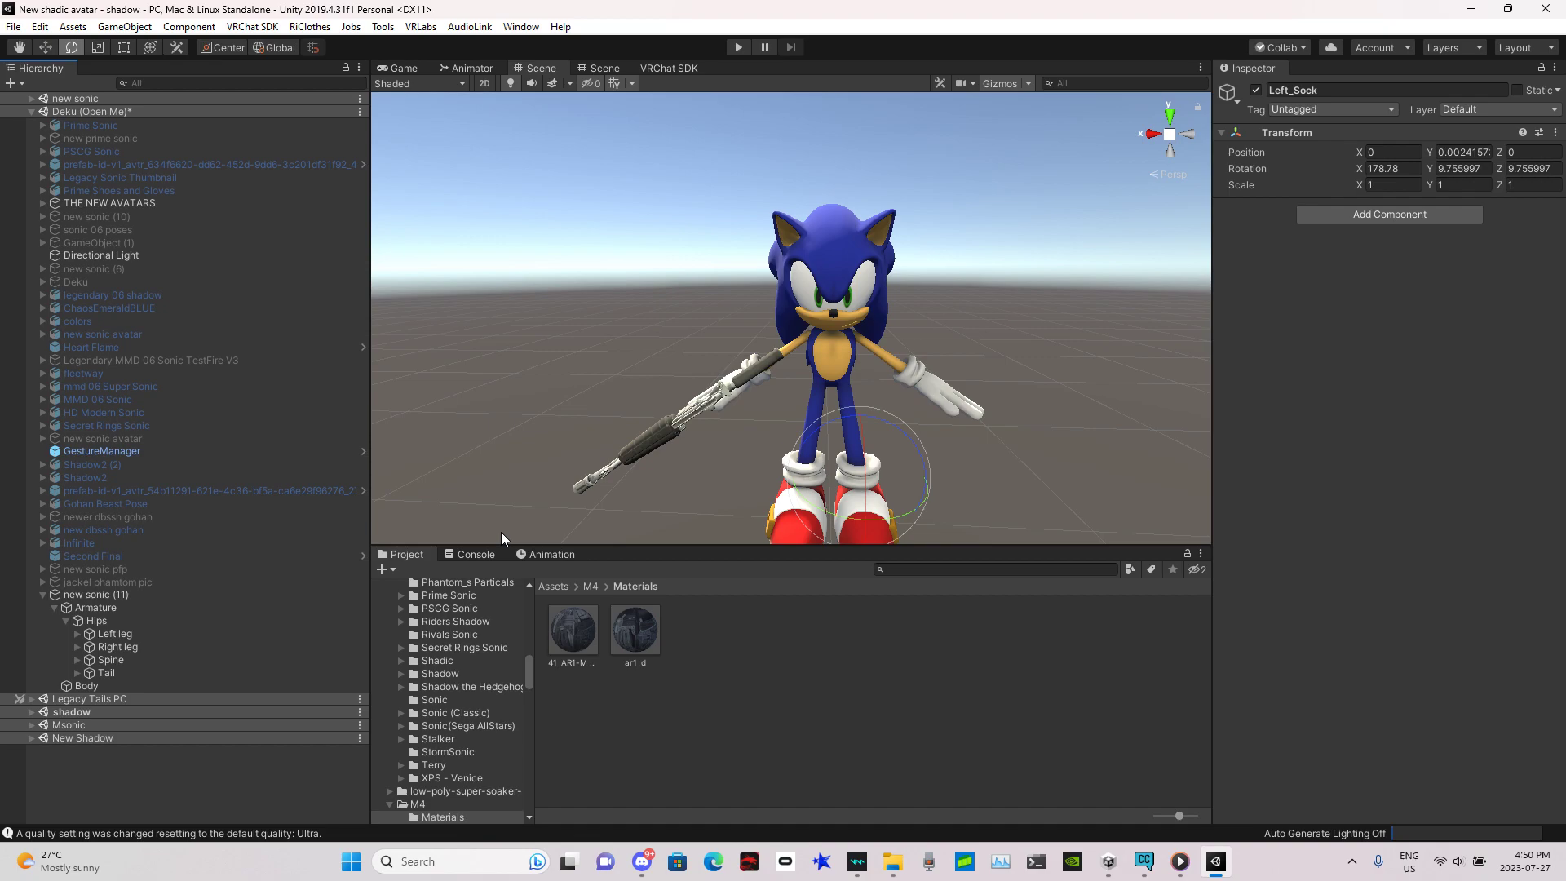
Deactivate the M4 object attached to the avatar's Right wrist
click(78, 660)
click(708, 403)
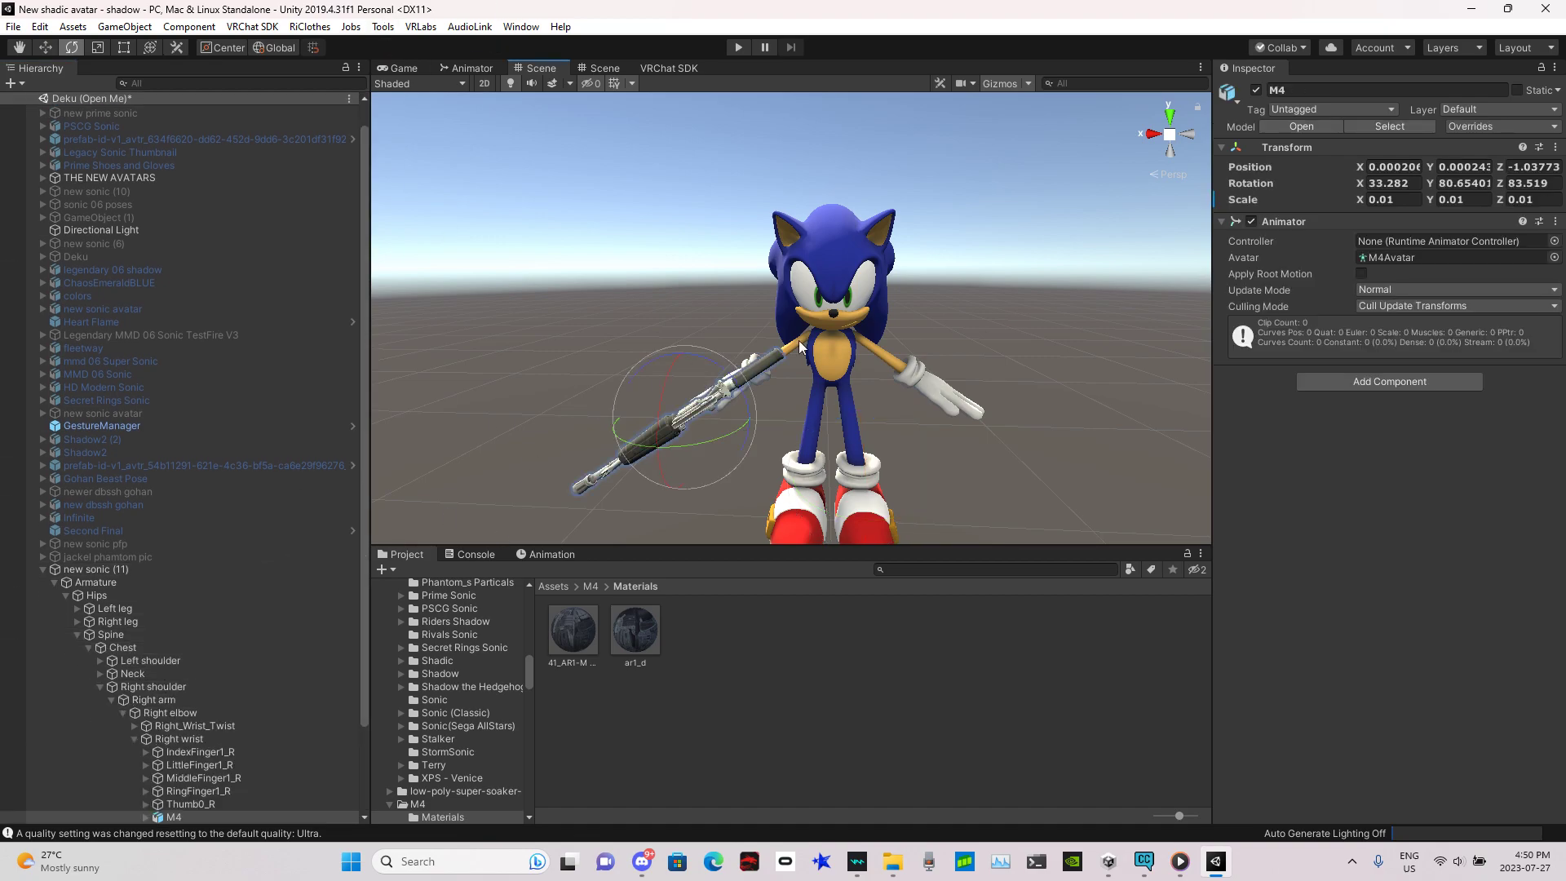
click(1257, 91)
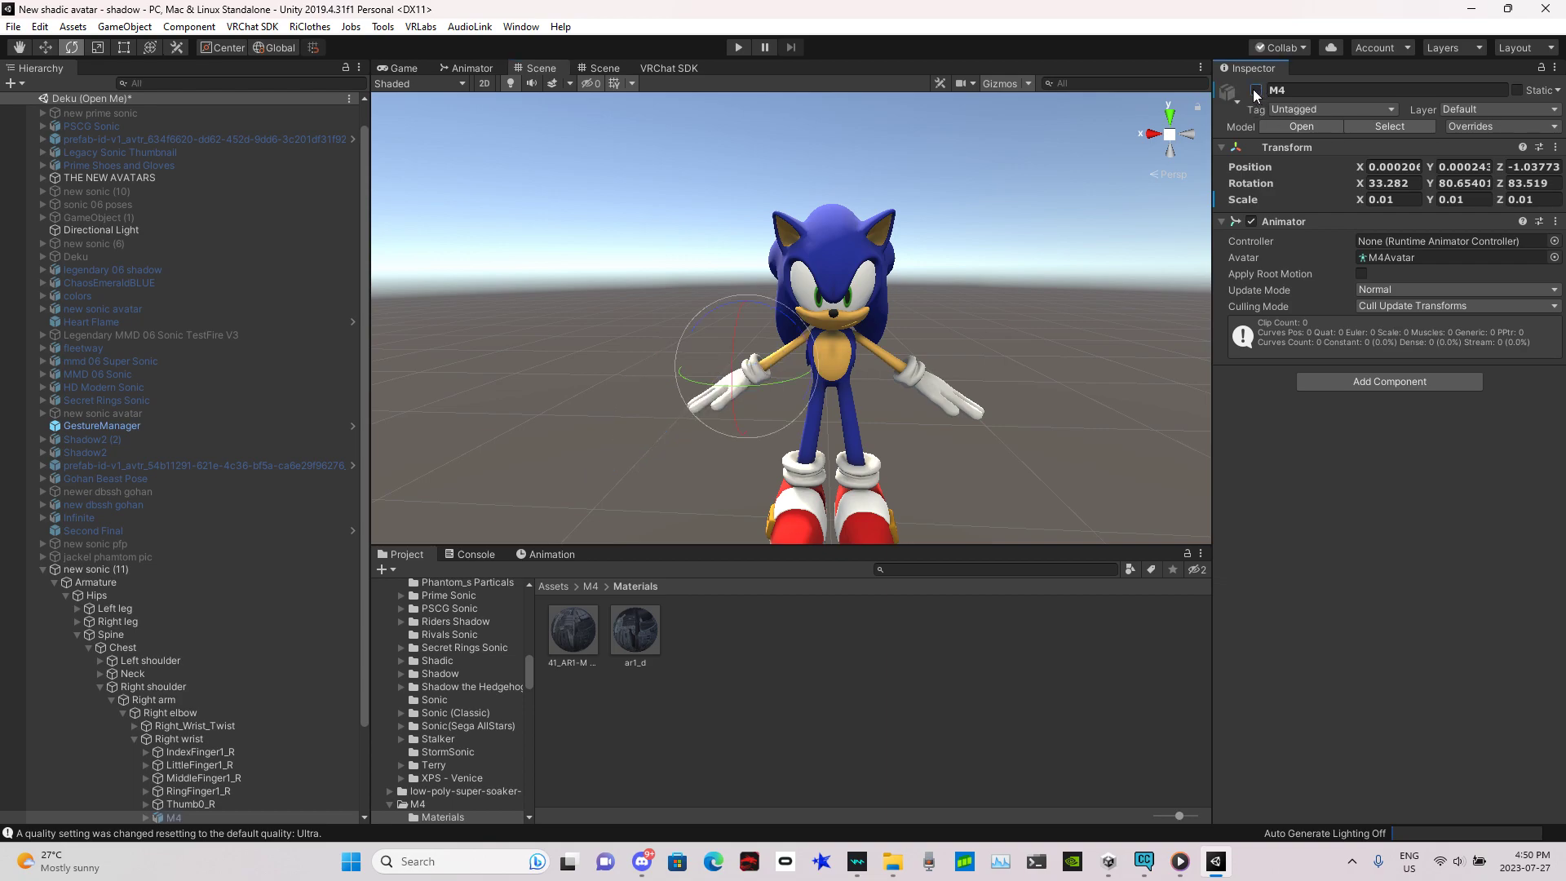
click(387, 27)
click(462, 72)
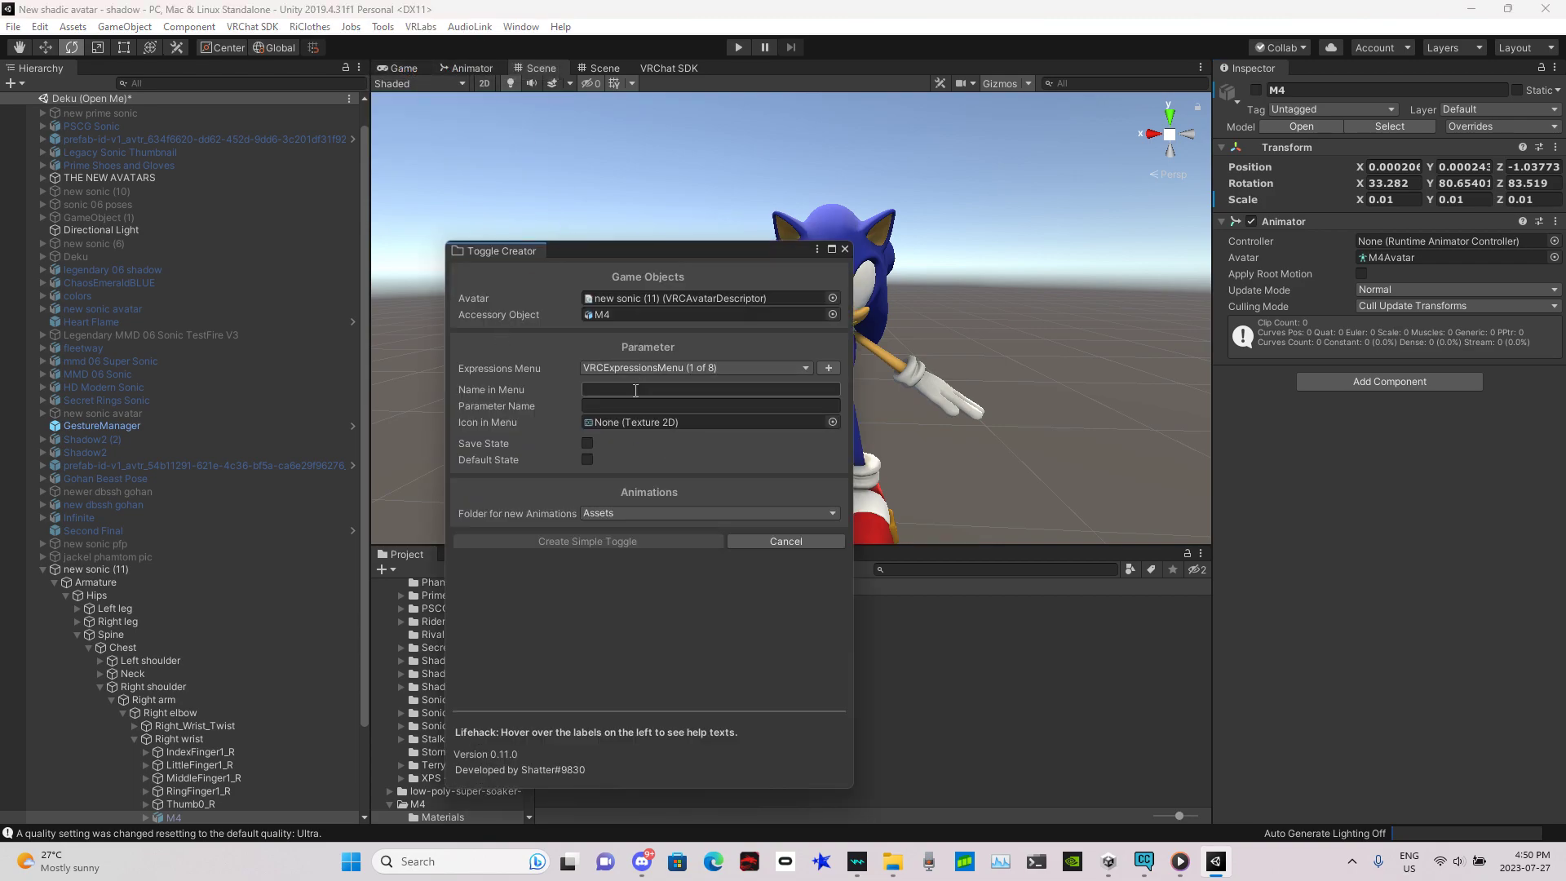
text(m4)
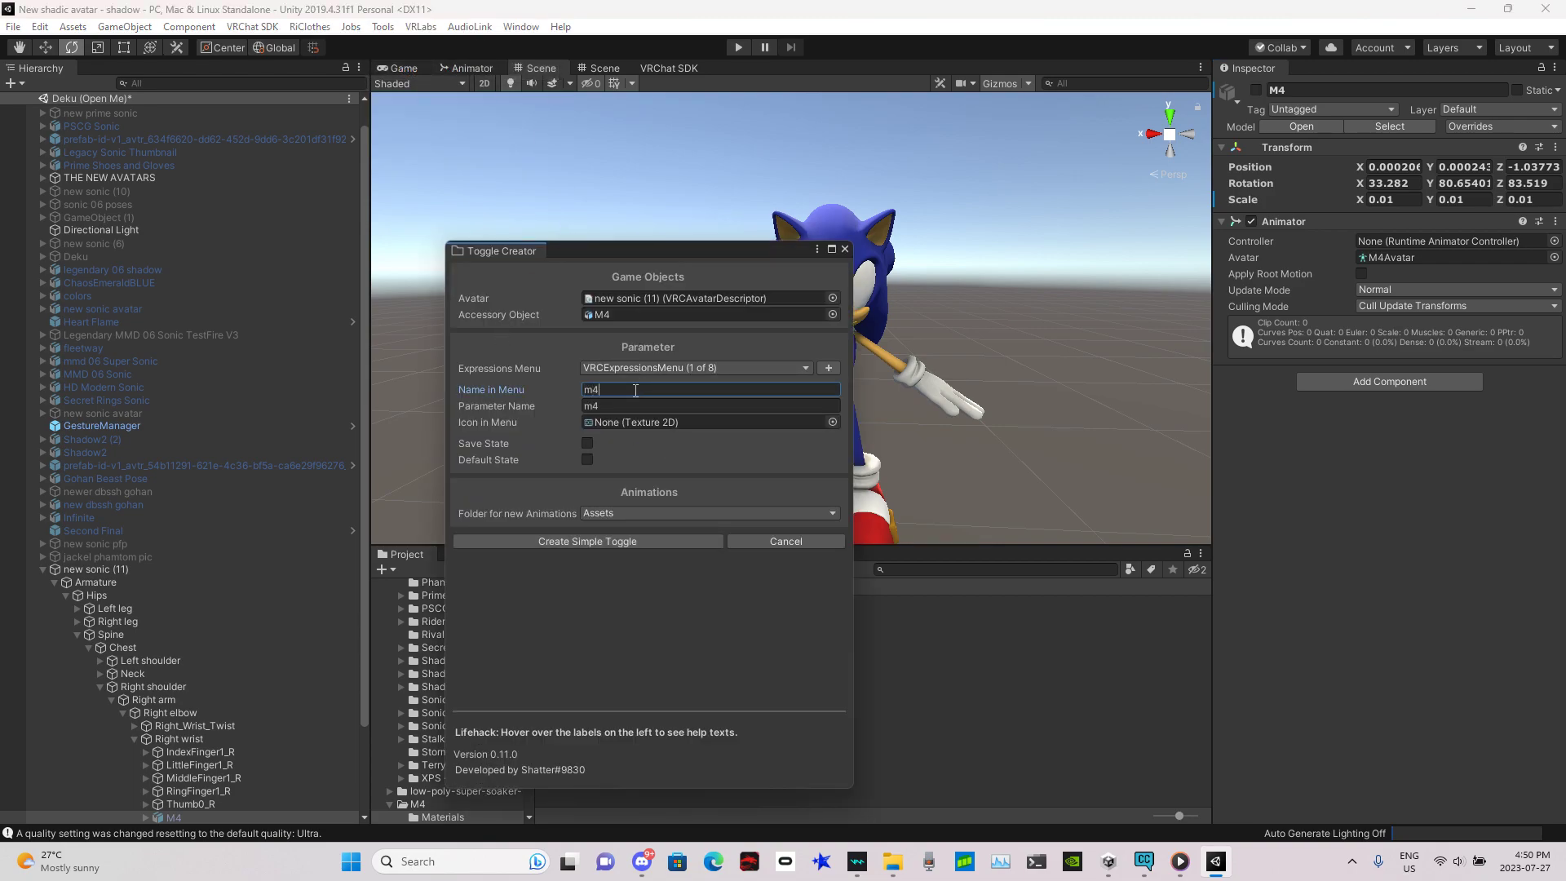
key(BackSpace)
key(BackSpace)
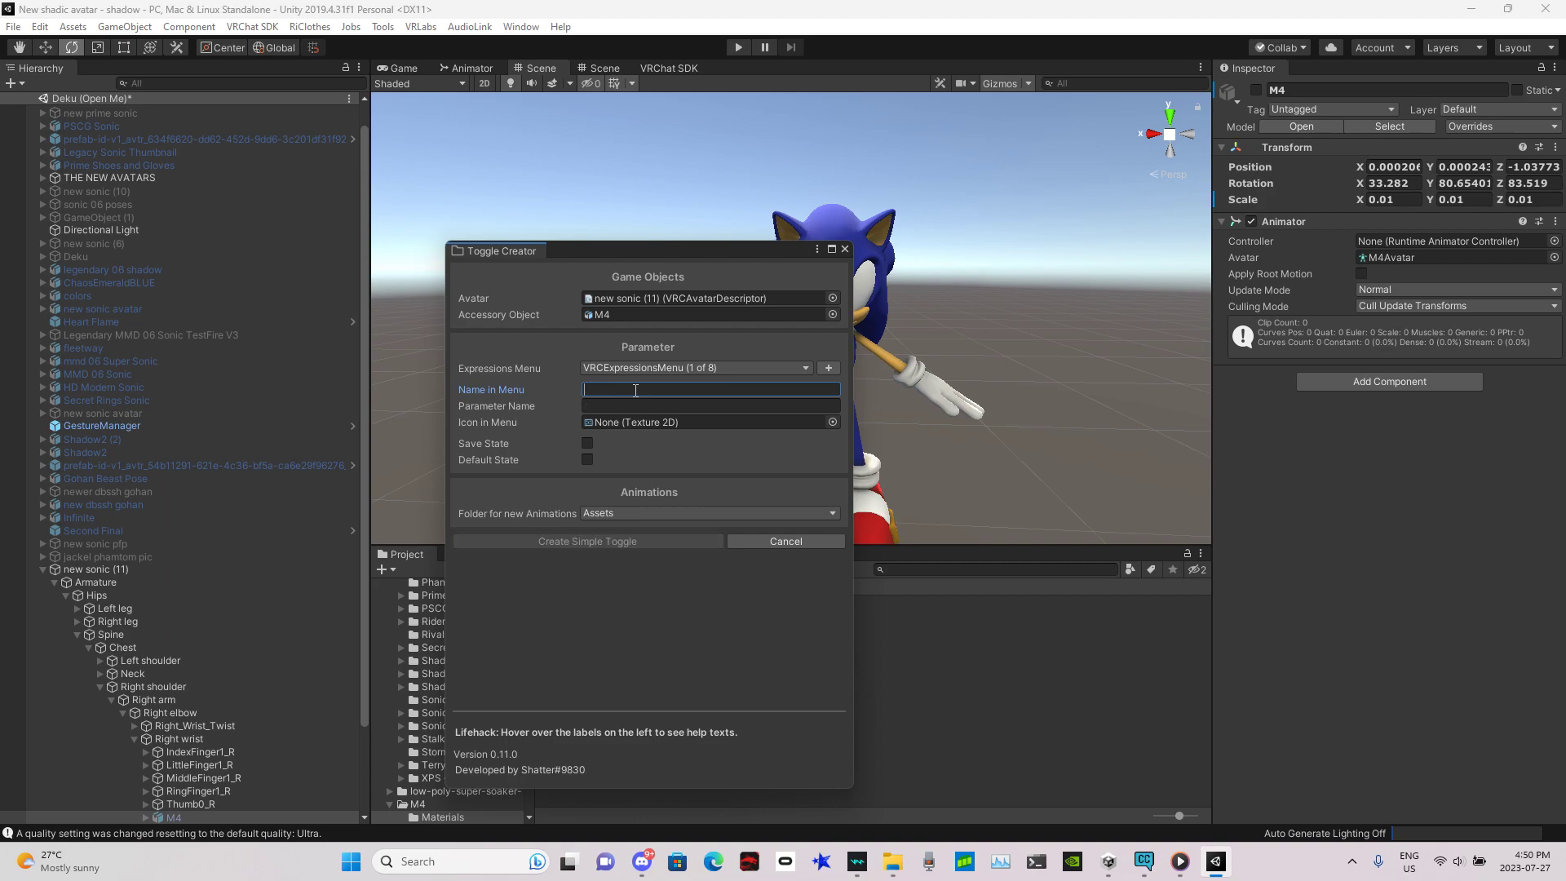
click(845, 249)
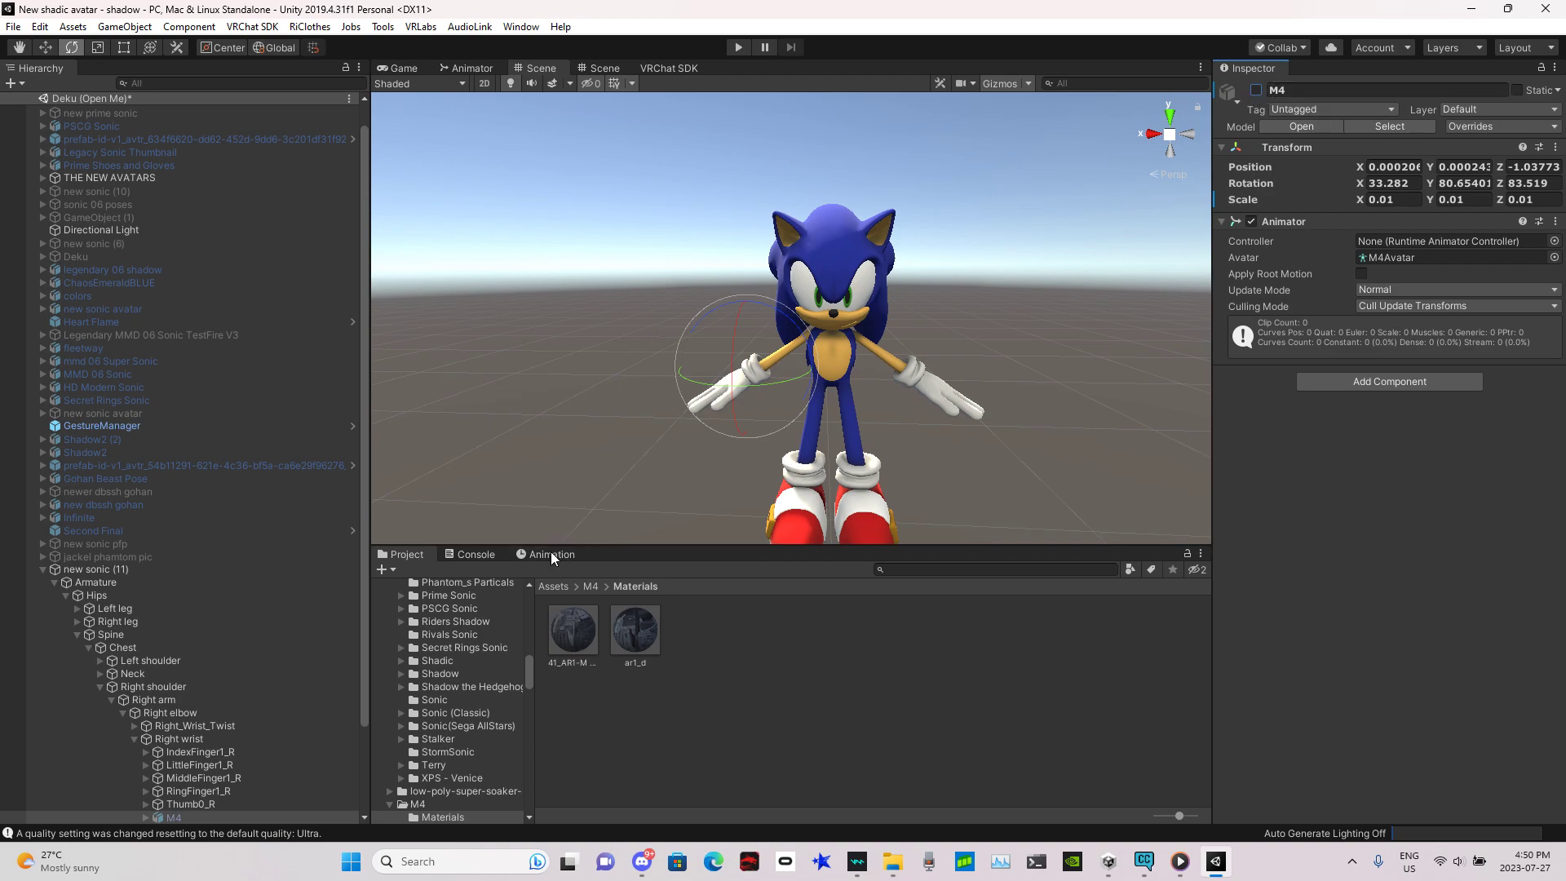
Open the h78sifhcsihflics folder inside new sonic for friend in the project assets
drag(532, 679, 527, 584)
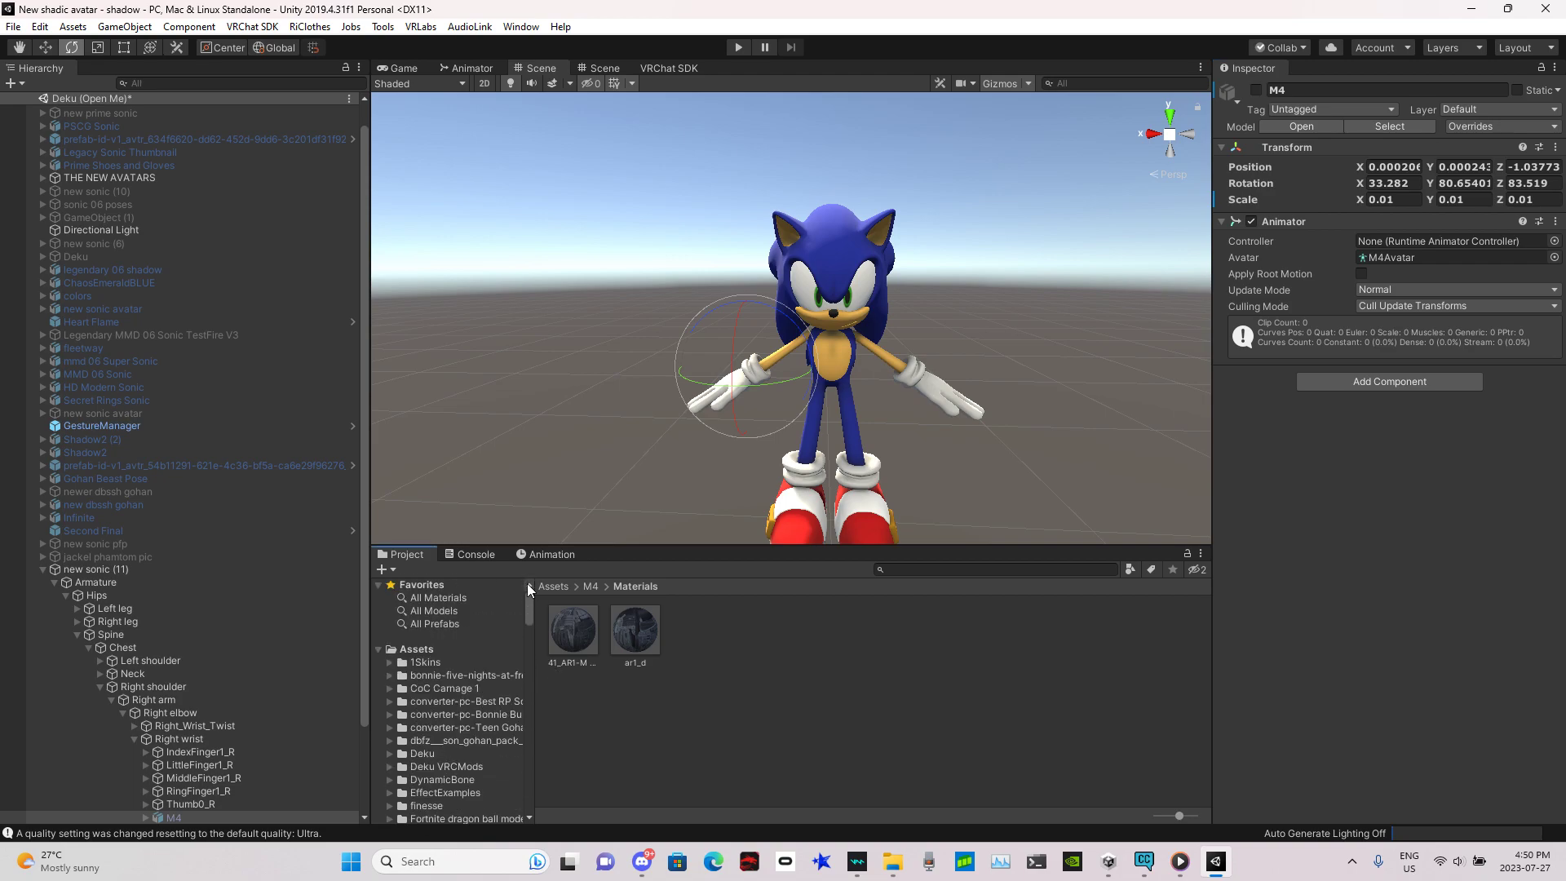
click(432, 651)
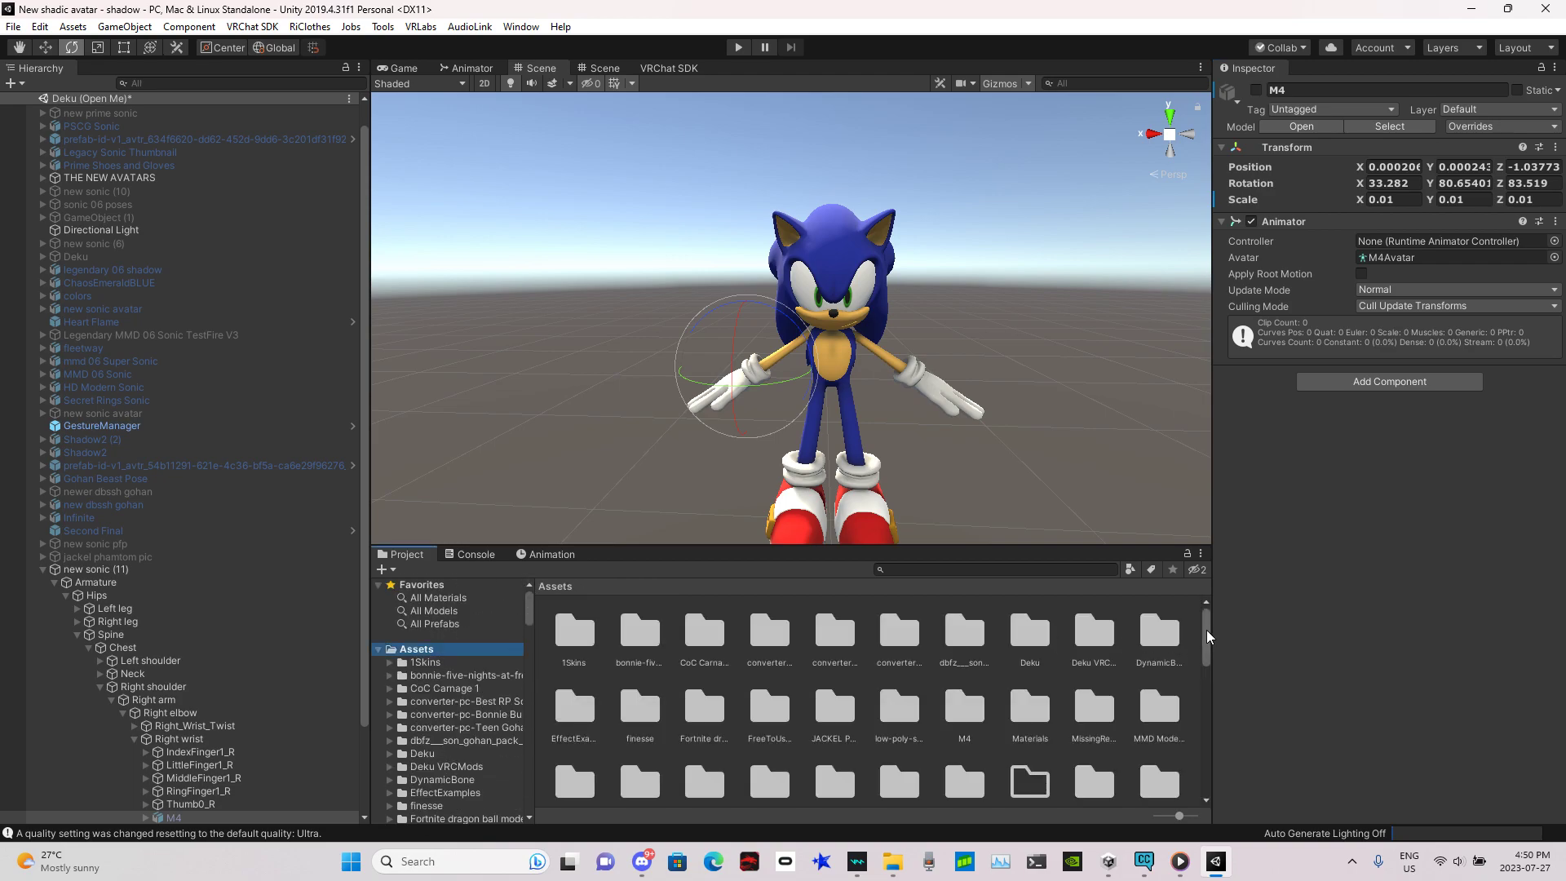
drag(1207, 636, 1203, 649)
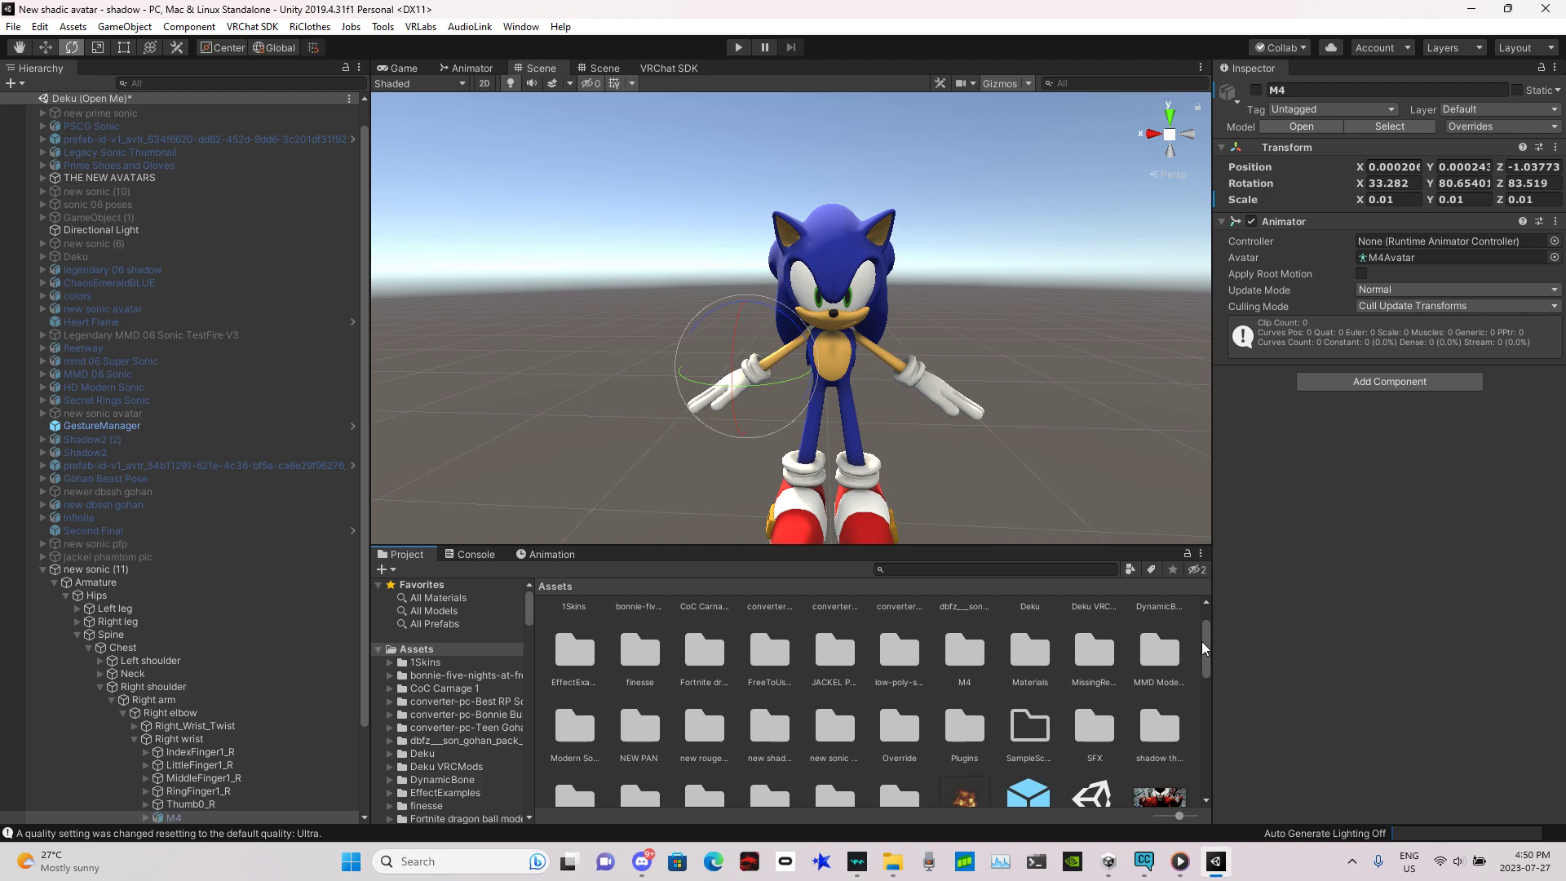
drag(1202, 641, 1200, 649)
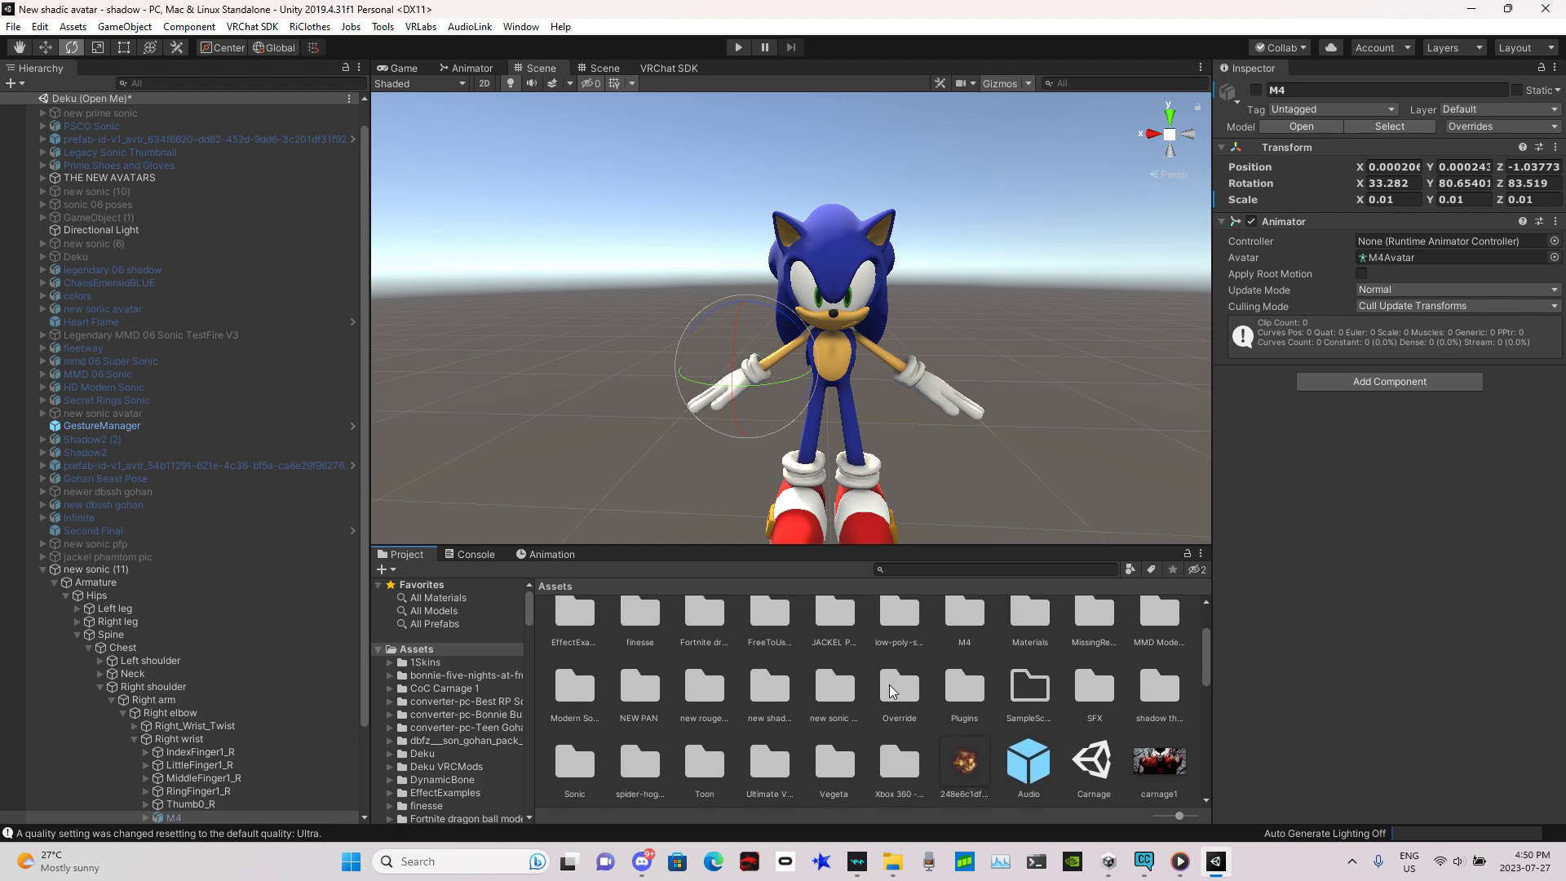
double_click(840, 697)
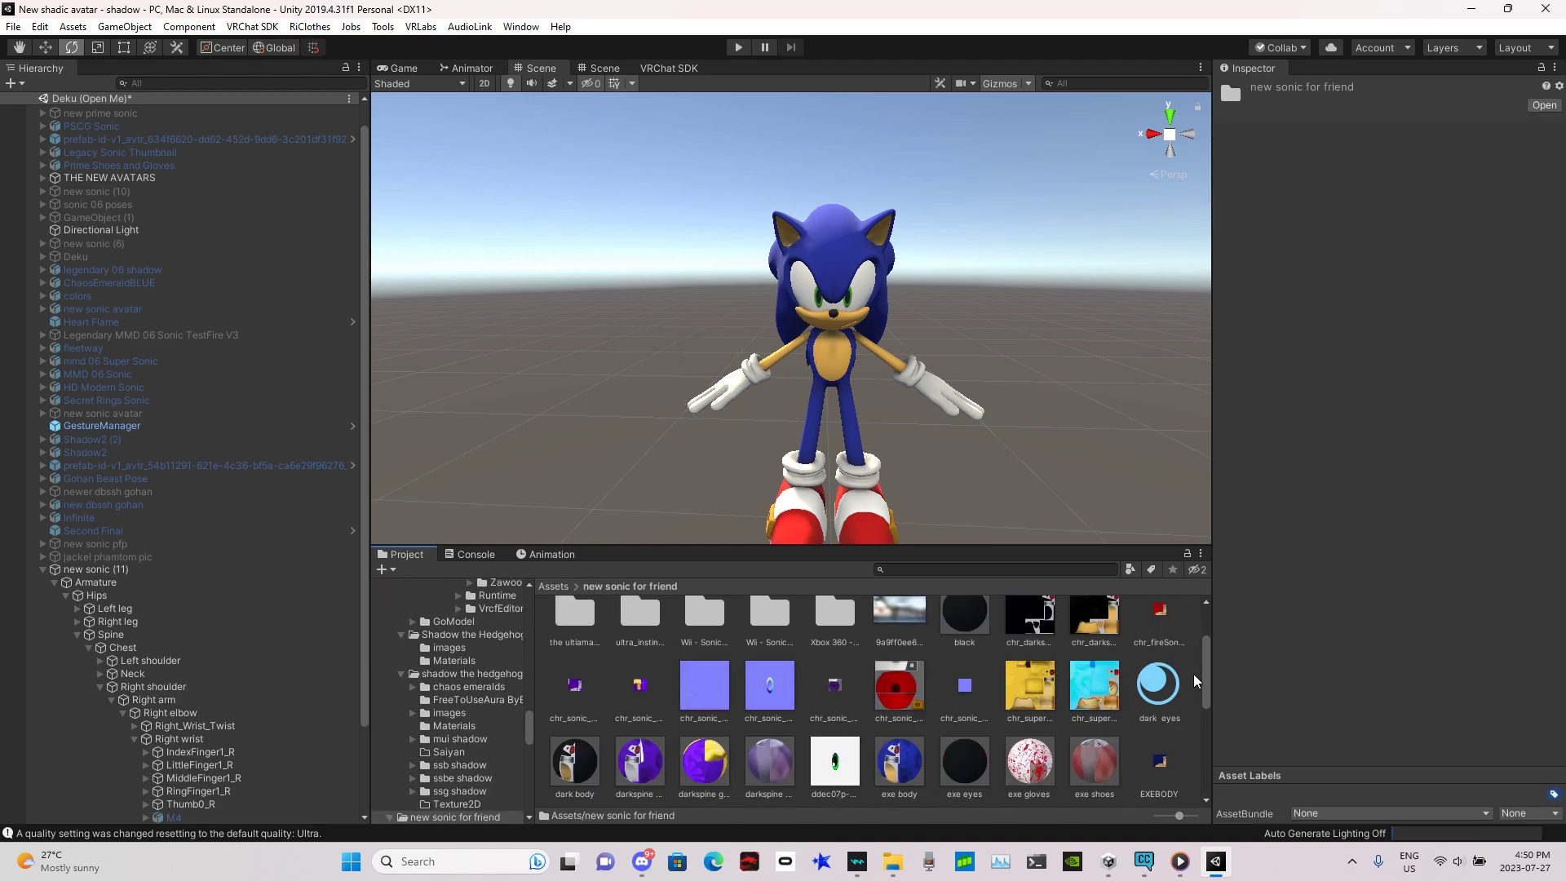
drag(1208, 679, 1196, 594)
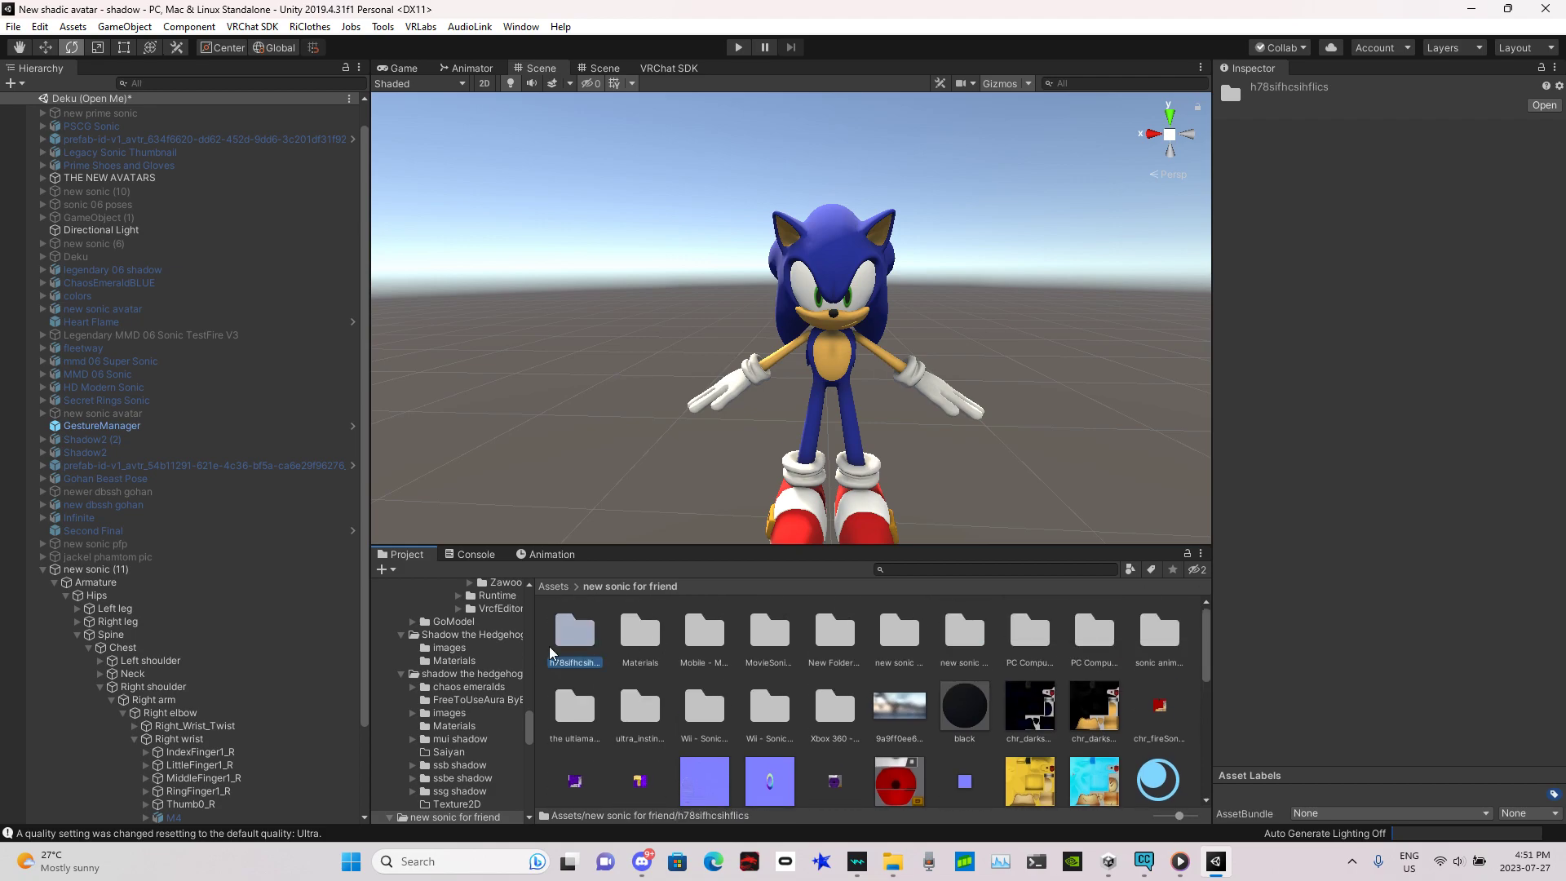
double_click(575, 632)
Create a new animation clip named "gun on" for the new sonic (11) avatar
click(571, 554)
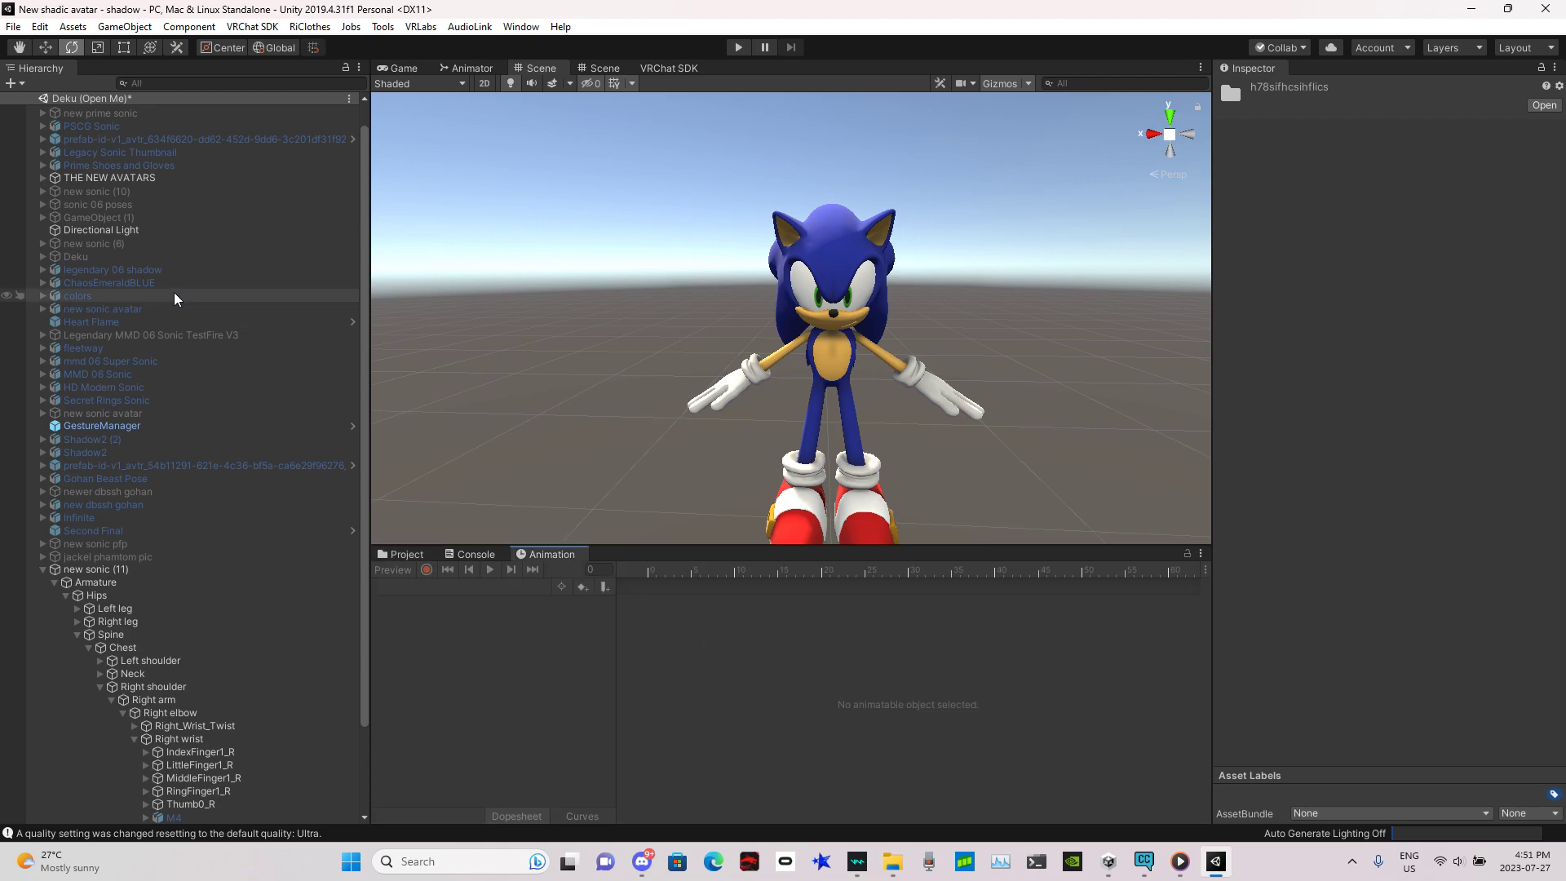
click(127, 571)
click(421, 588)
click(473, 643)
text(gun on)
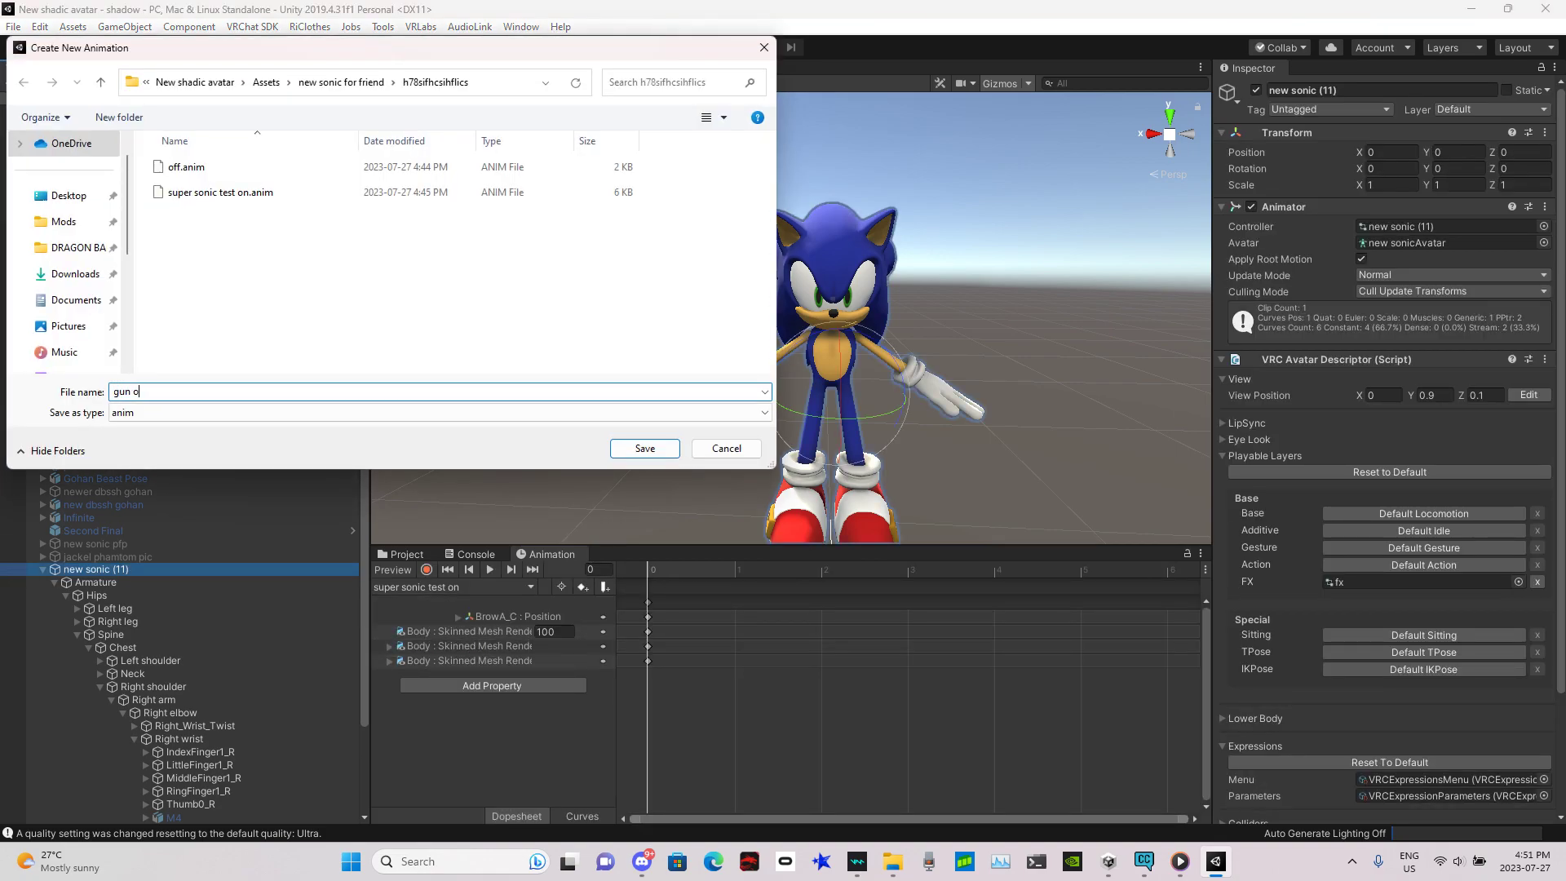
key(Return)
Try to record the M4 object in the gun on clip
click(427, 571)
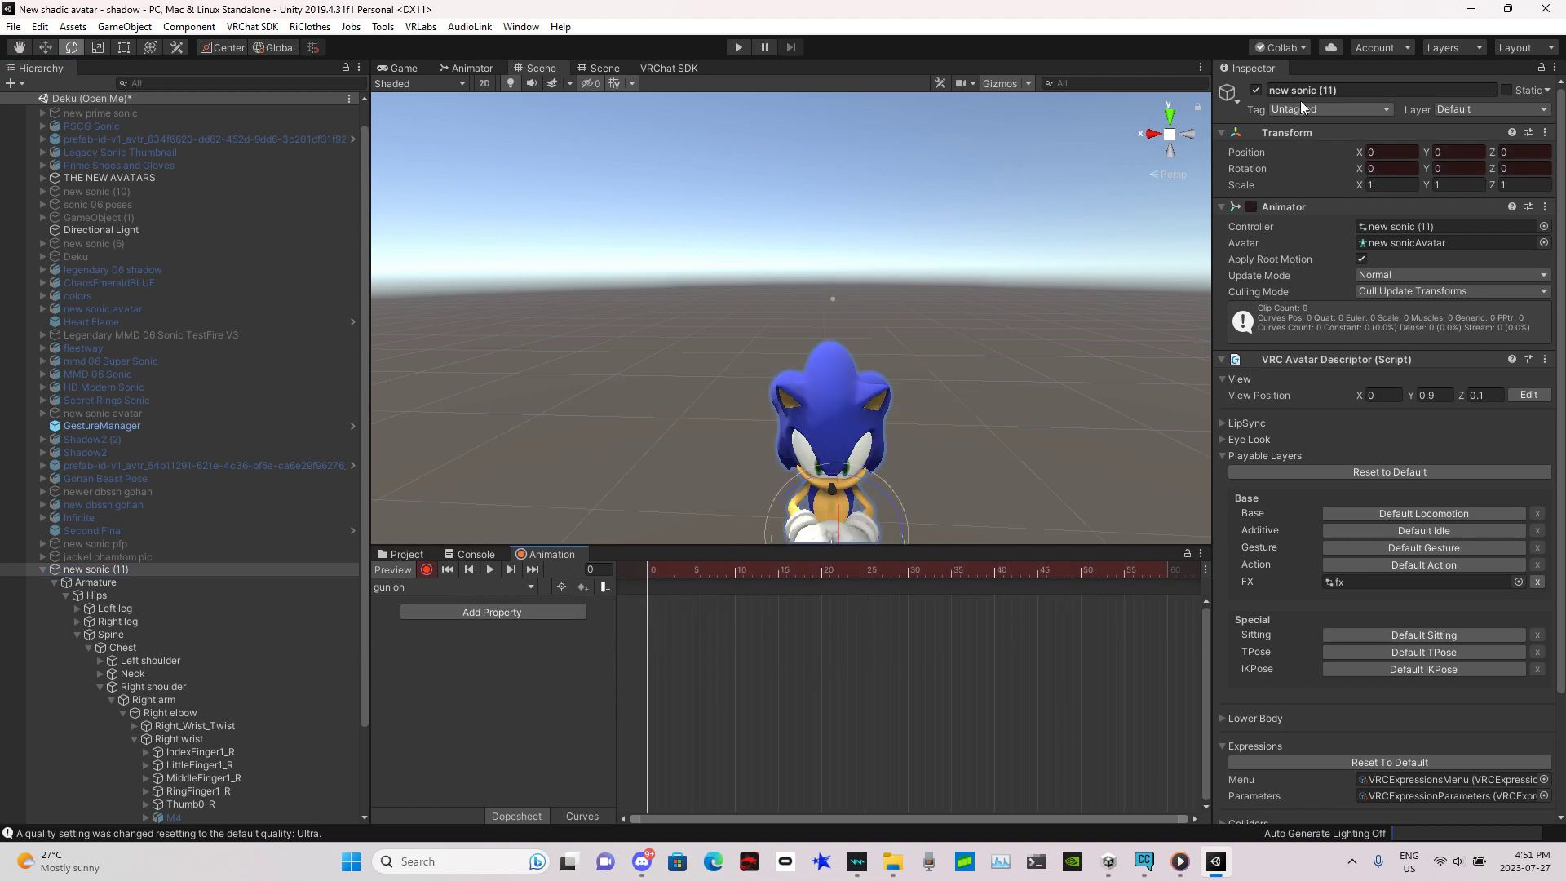
click(183, 814)
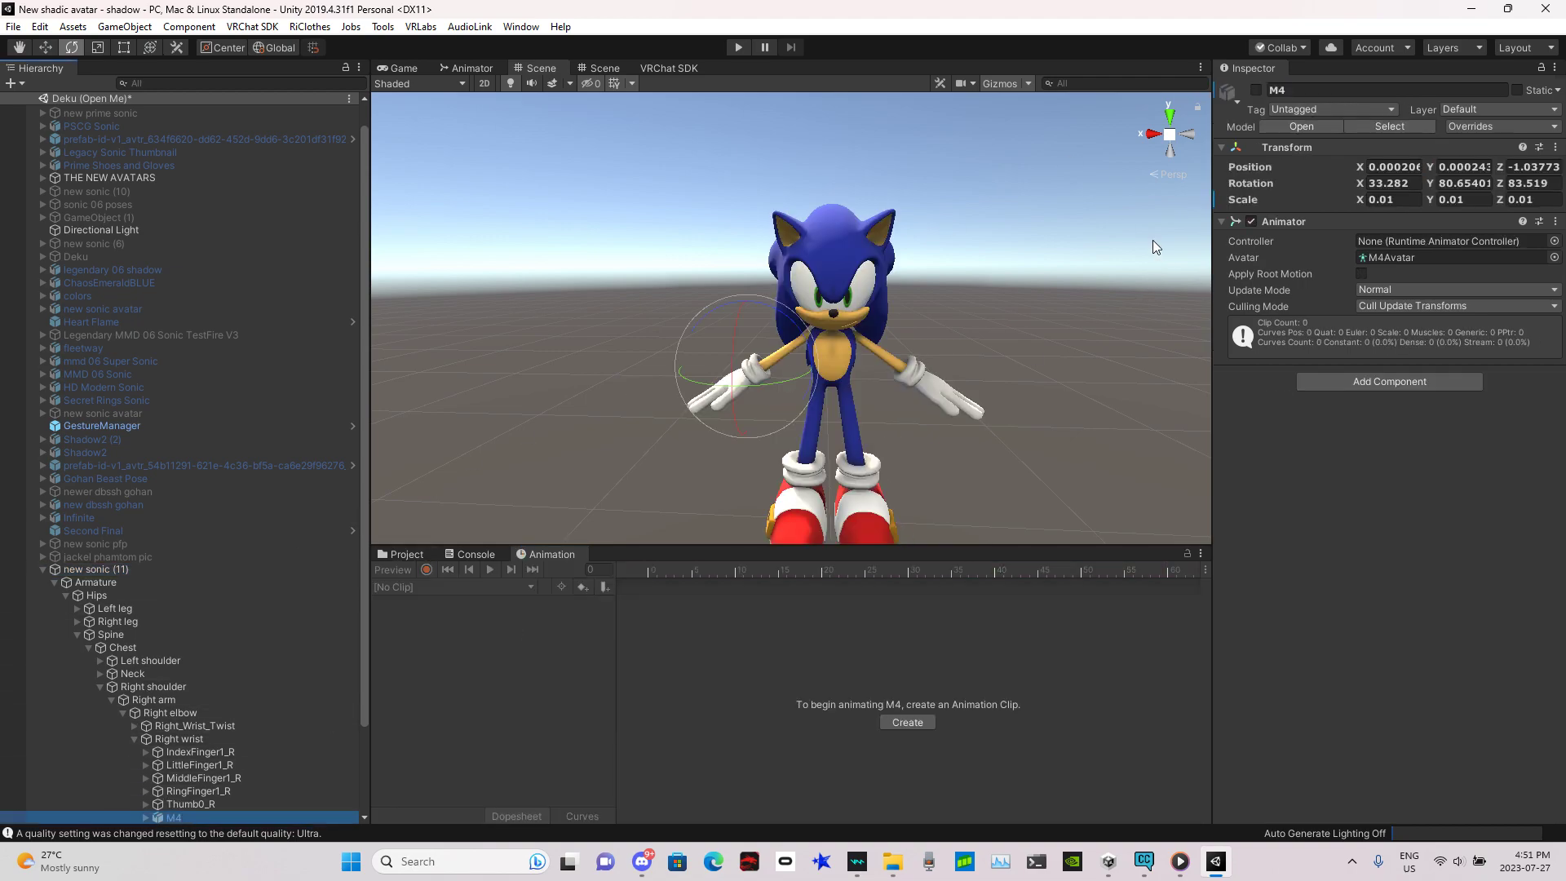
click(110, 569)
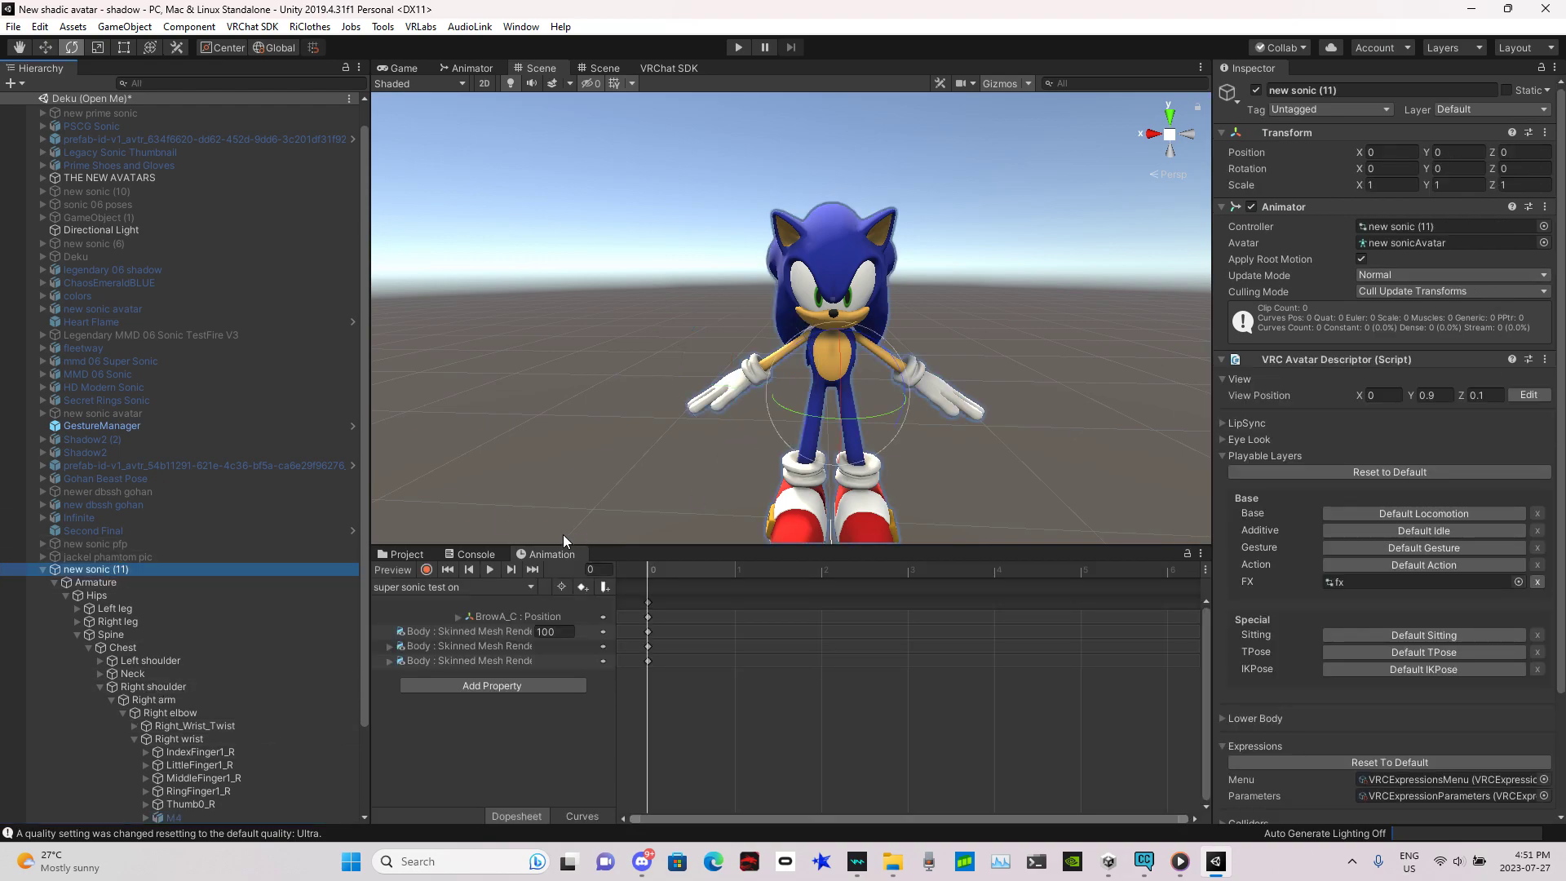
Check the rig import settings of the M4 model in the M4 assets folder
click(385, 557)
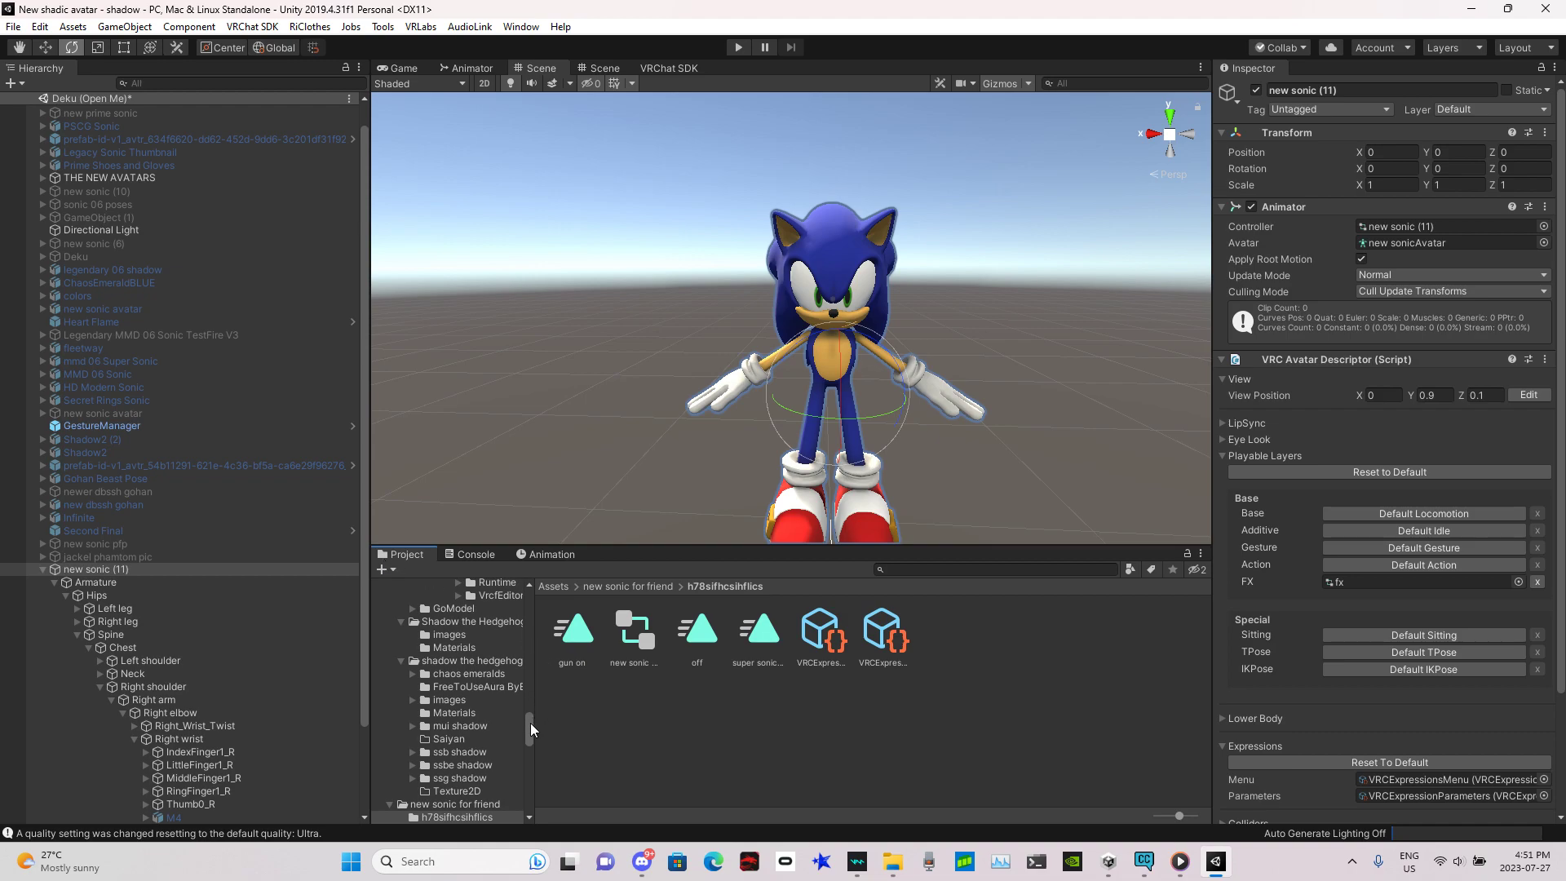
drag(530, 723, 530, 596)
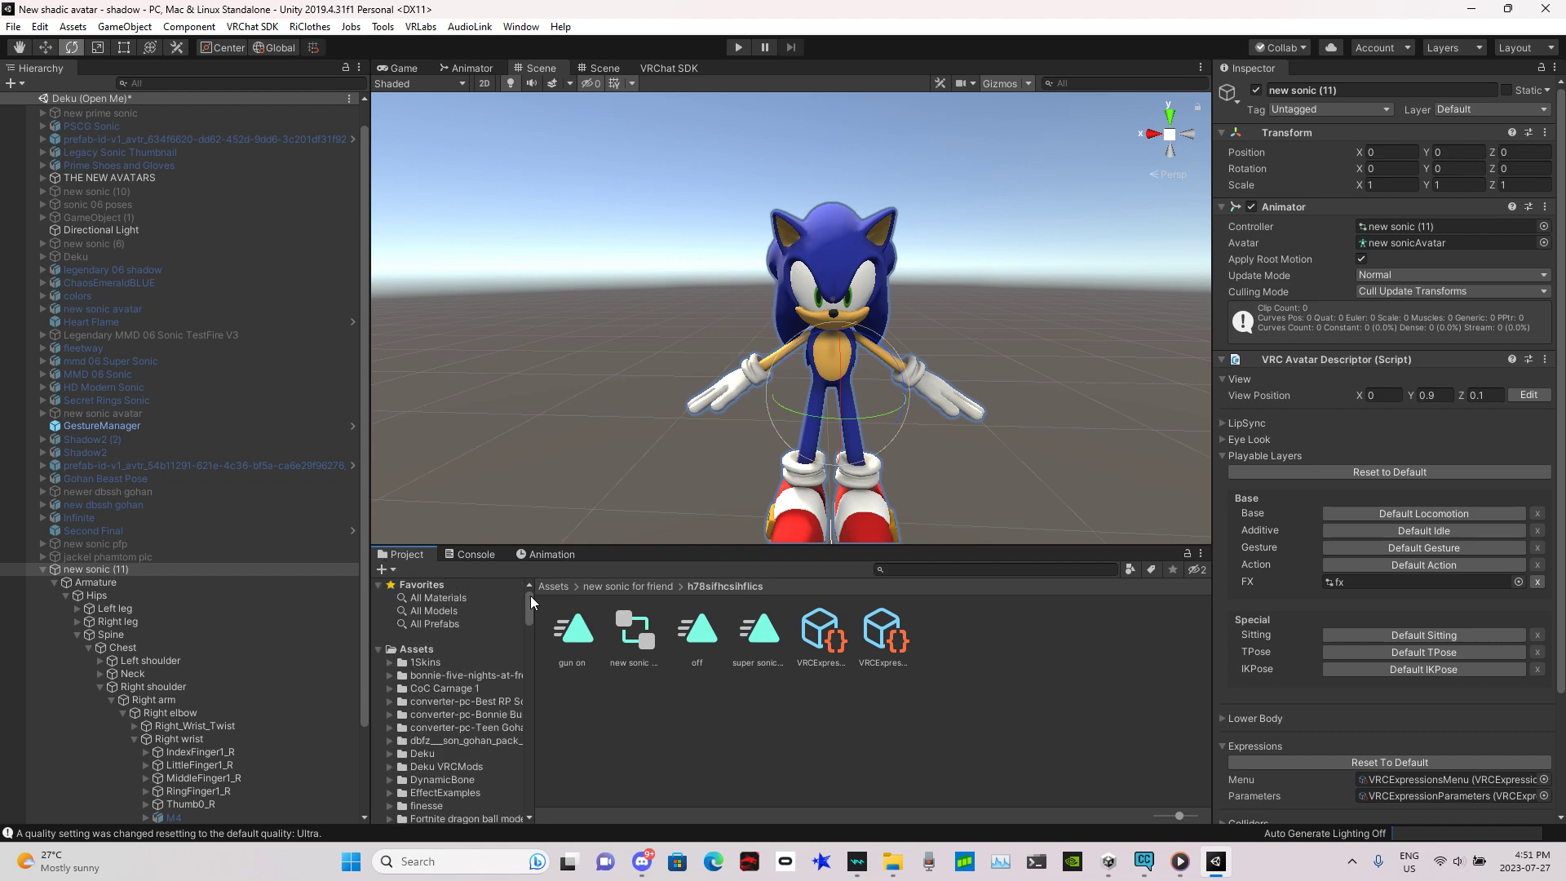
click(416, 648)
scroll(1202, 663, down, 2)
mouse_move(1204, 665)
mouse_down()
mouse_move(1191, 733)
mouse_move(1192, 642)
mouse_up()
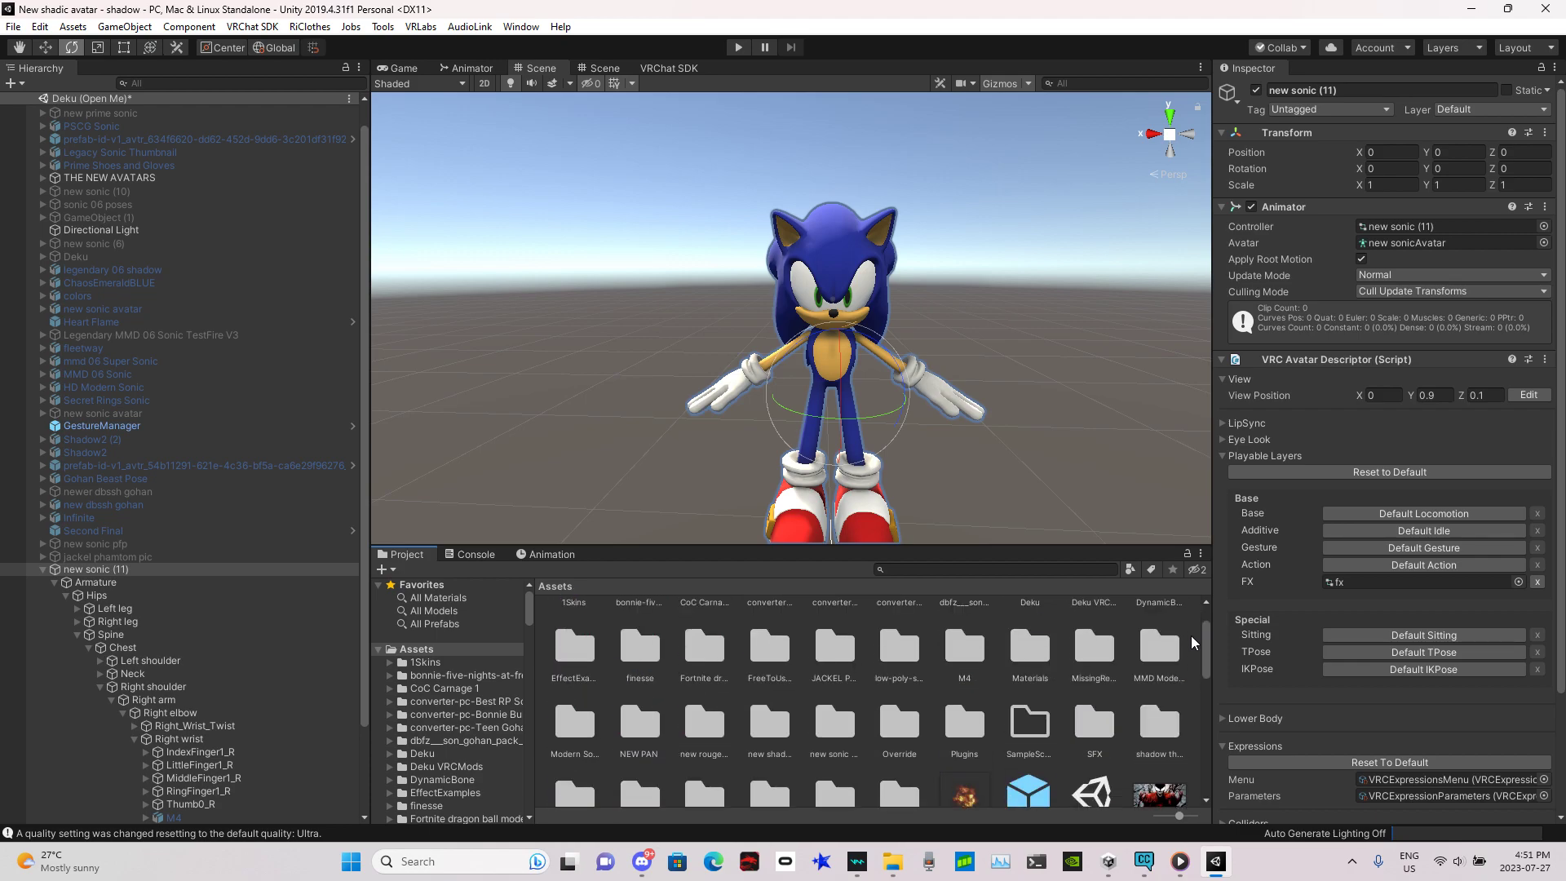
double_click(984, 661)
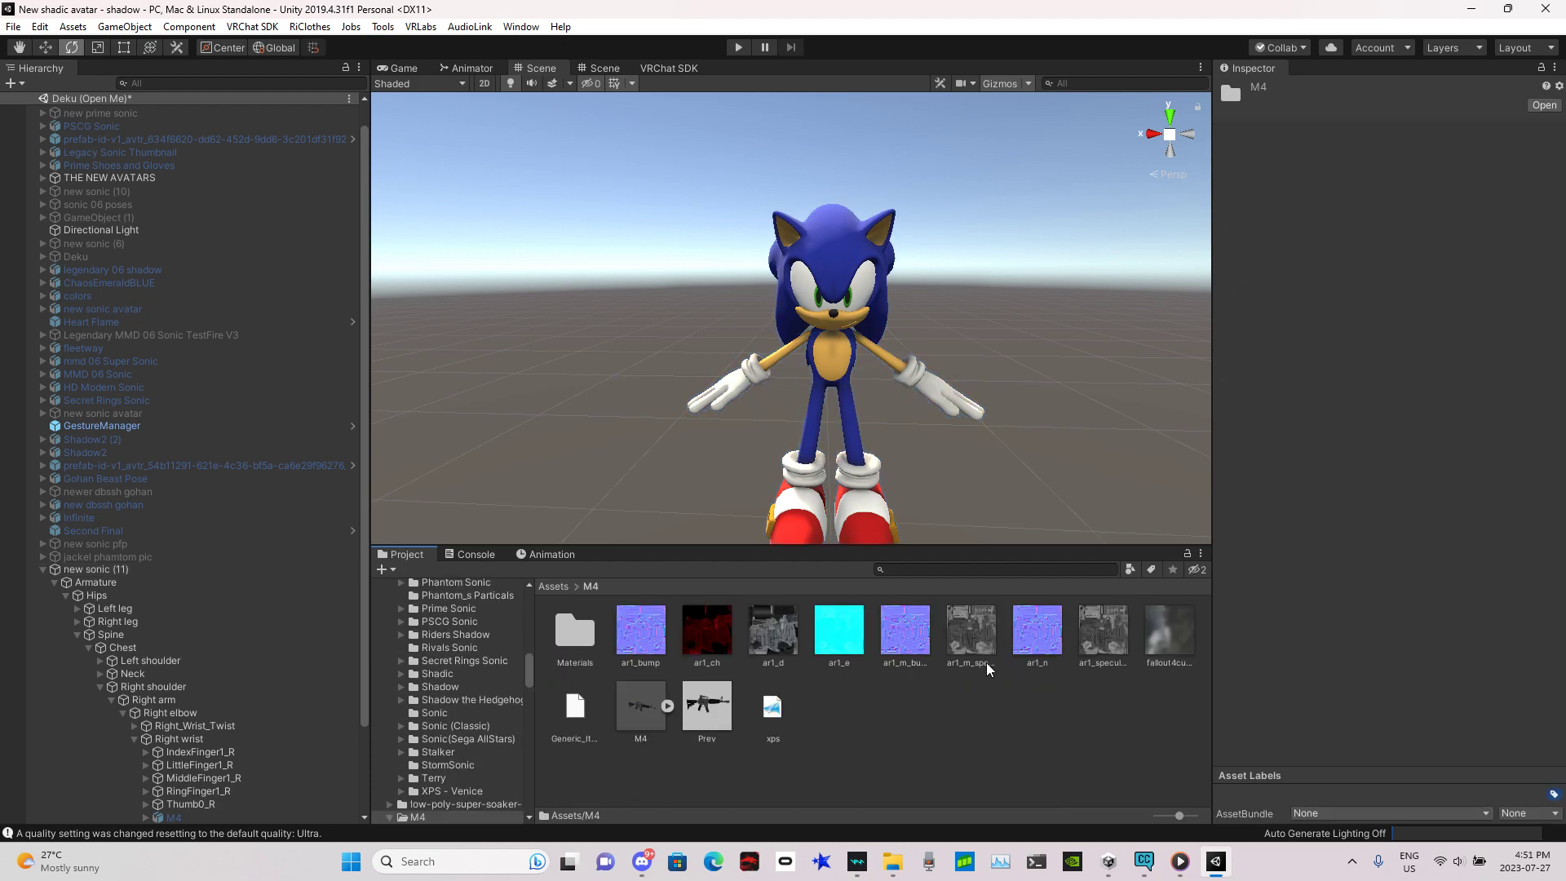
click(618, 713)
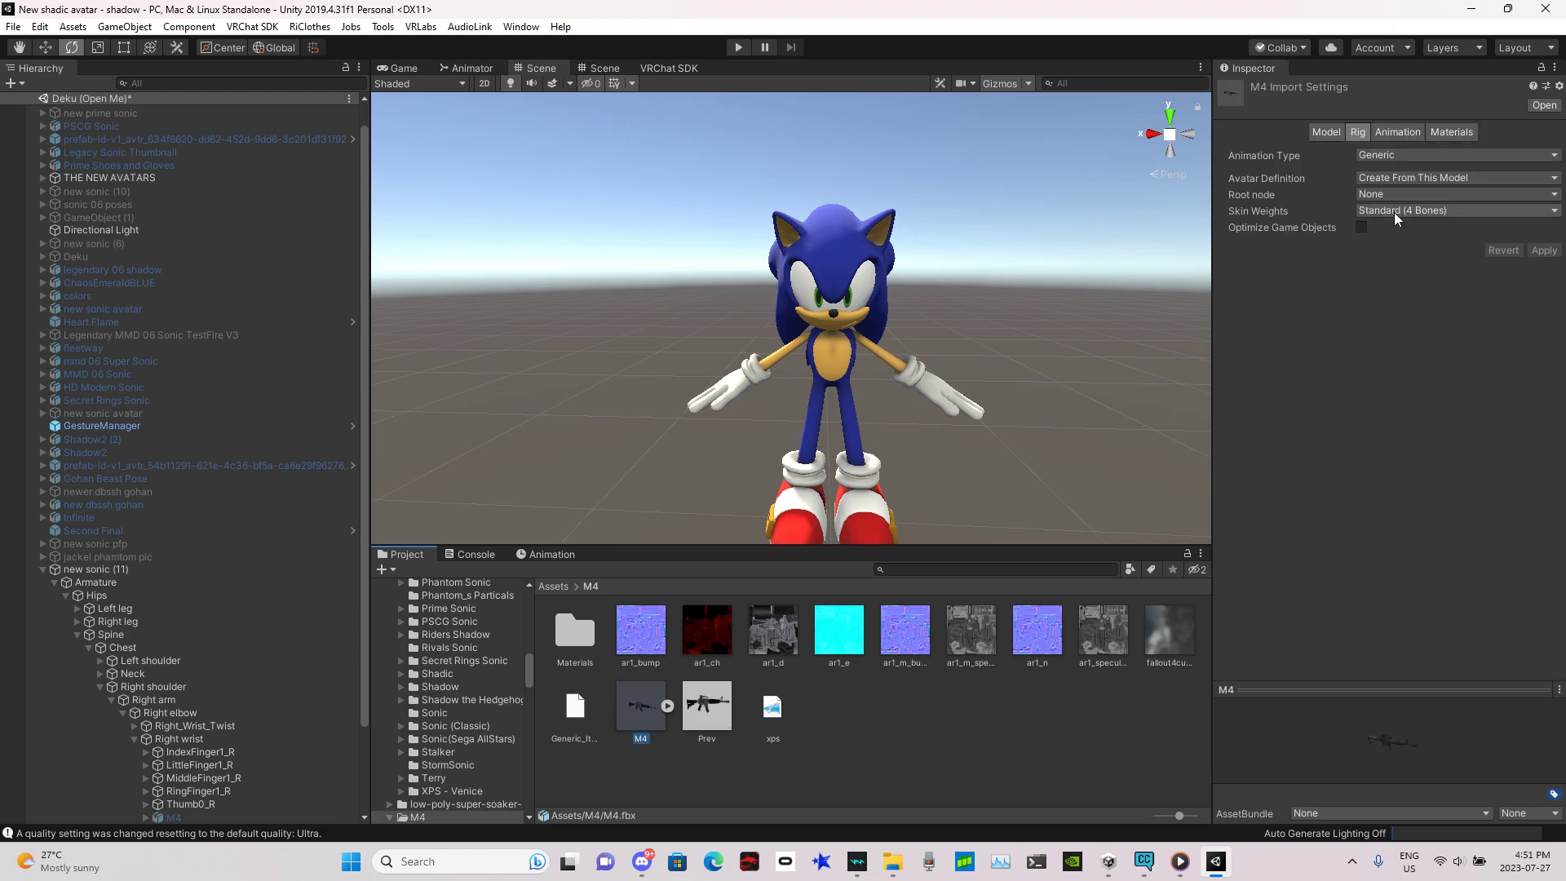
Remove the Animator component from the M4 object under the Right wrist
click(174, 817)
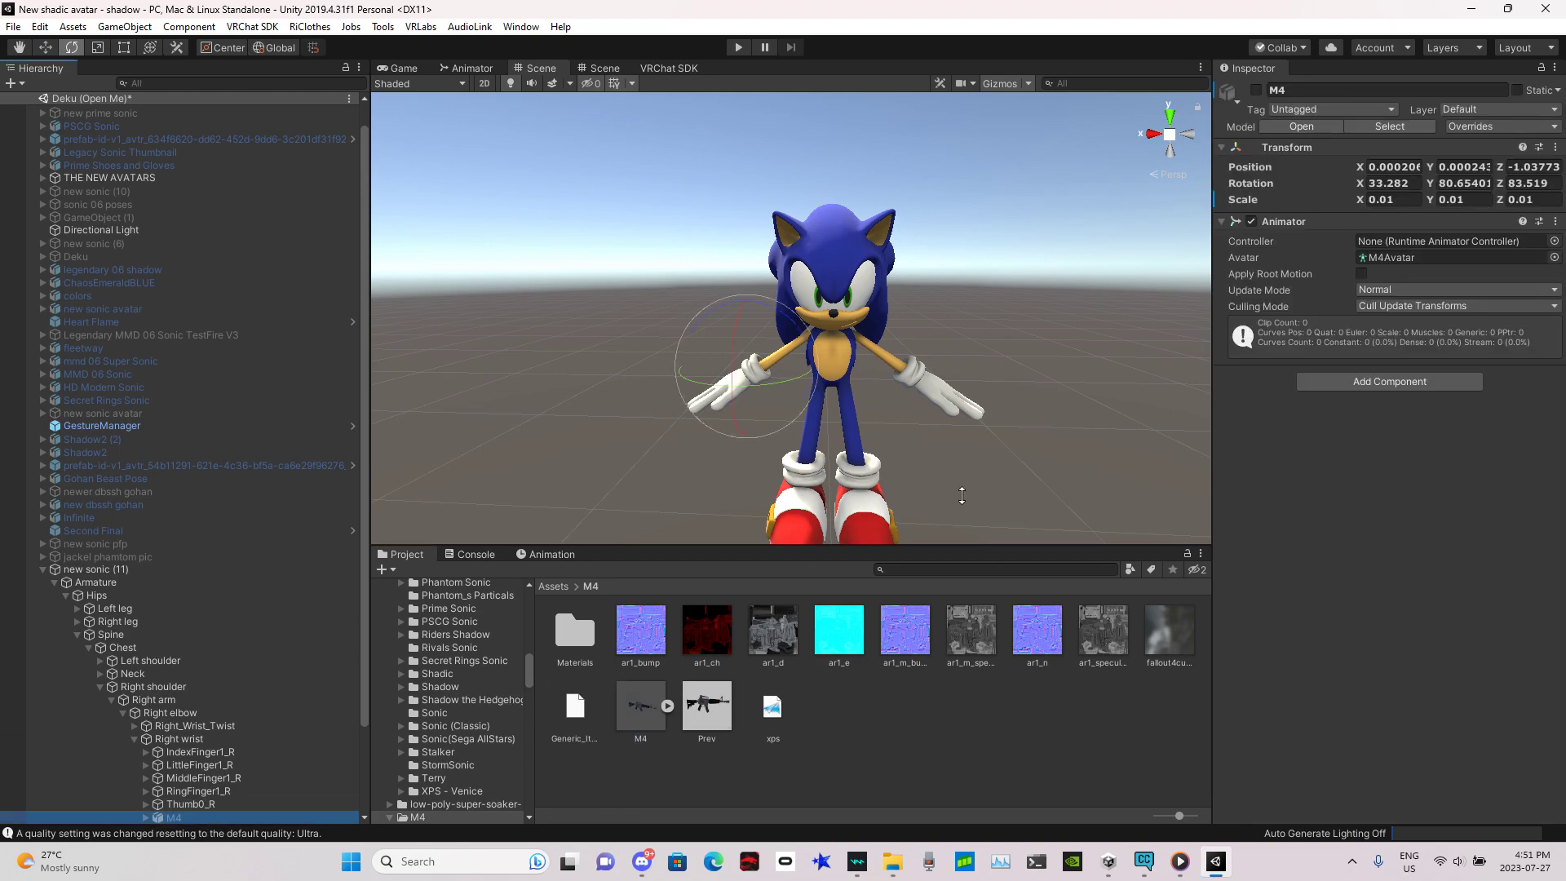
click(1555, 221)
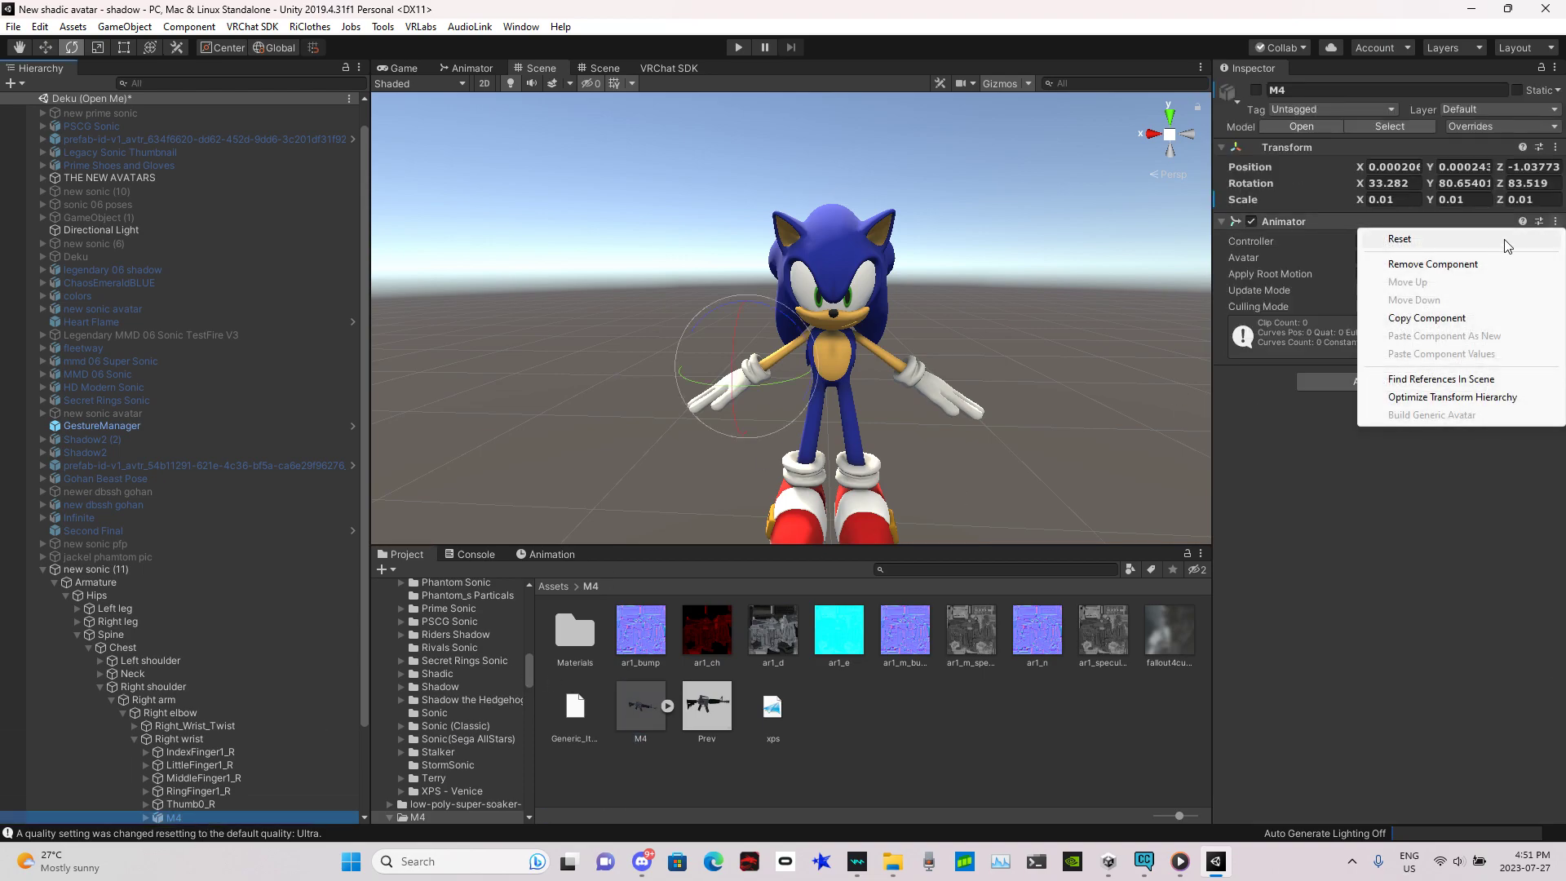
click(1442, 265)
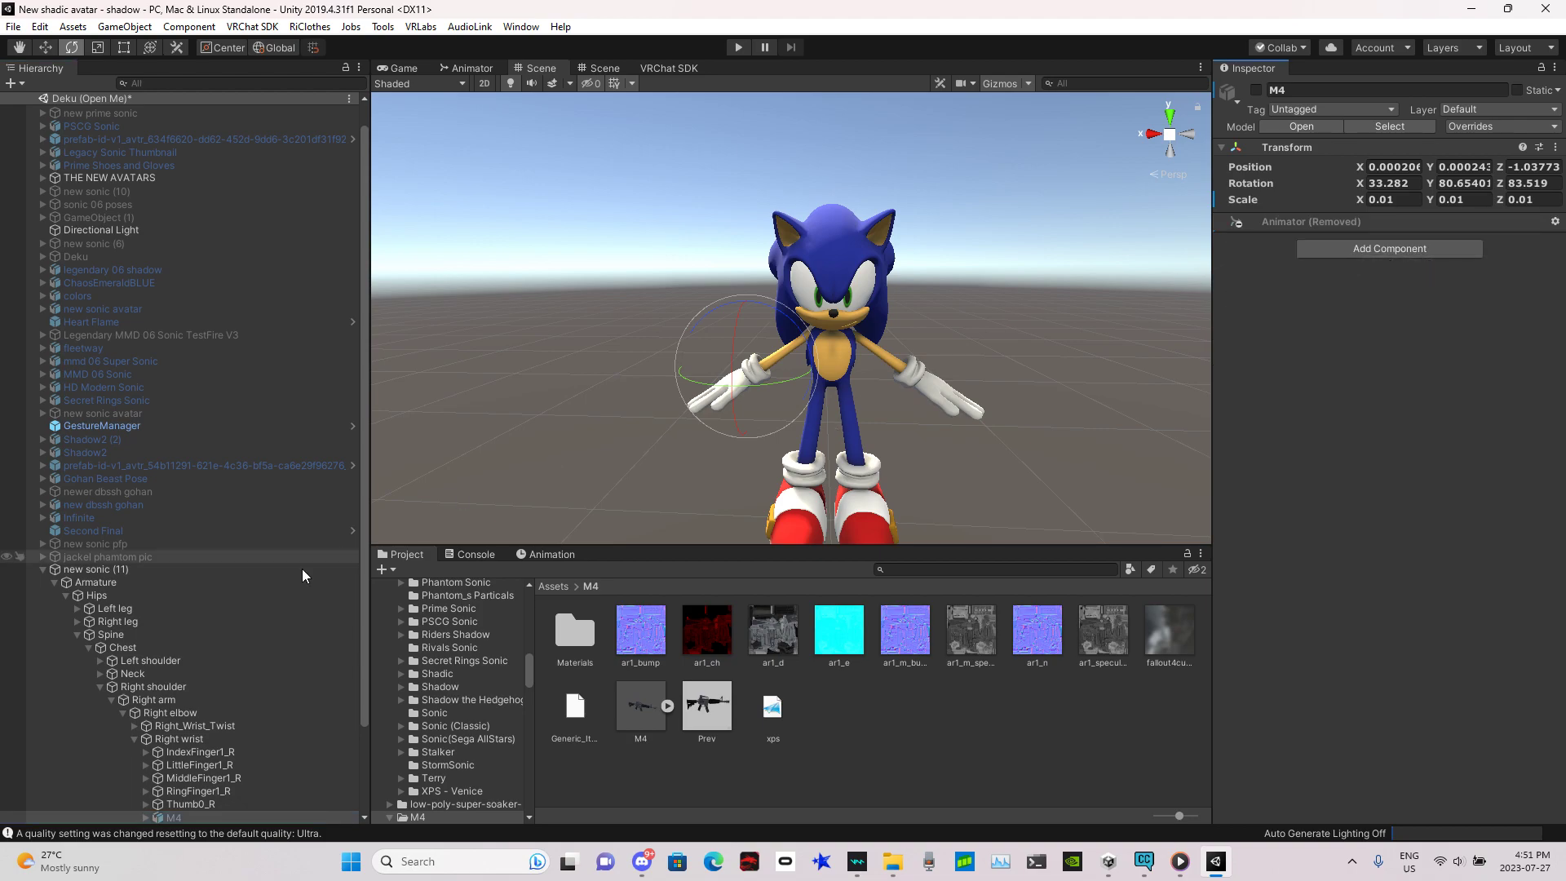
Record the M4 object as active at frame 0 of the avatar's gun on clip
click(129, 570)
click(537, 554)
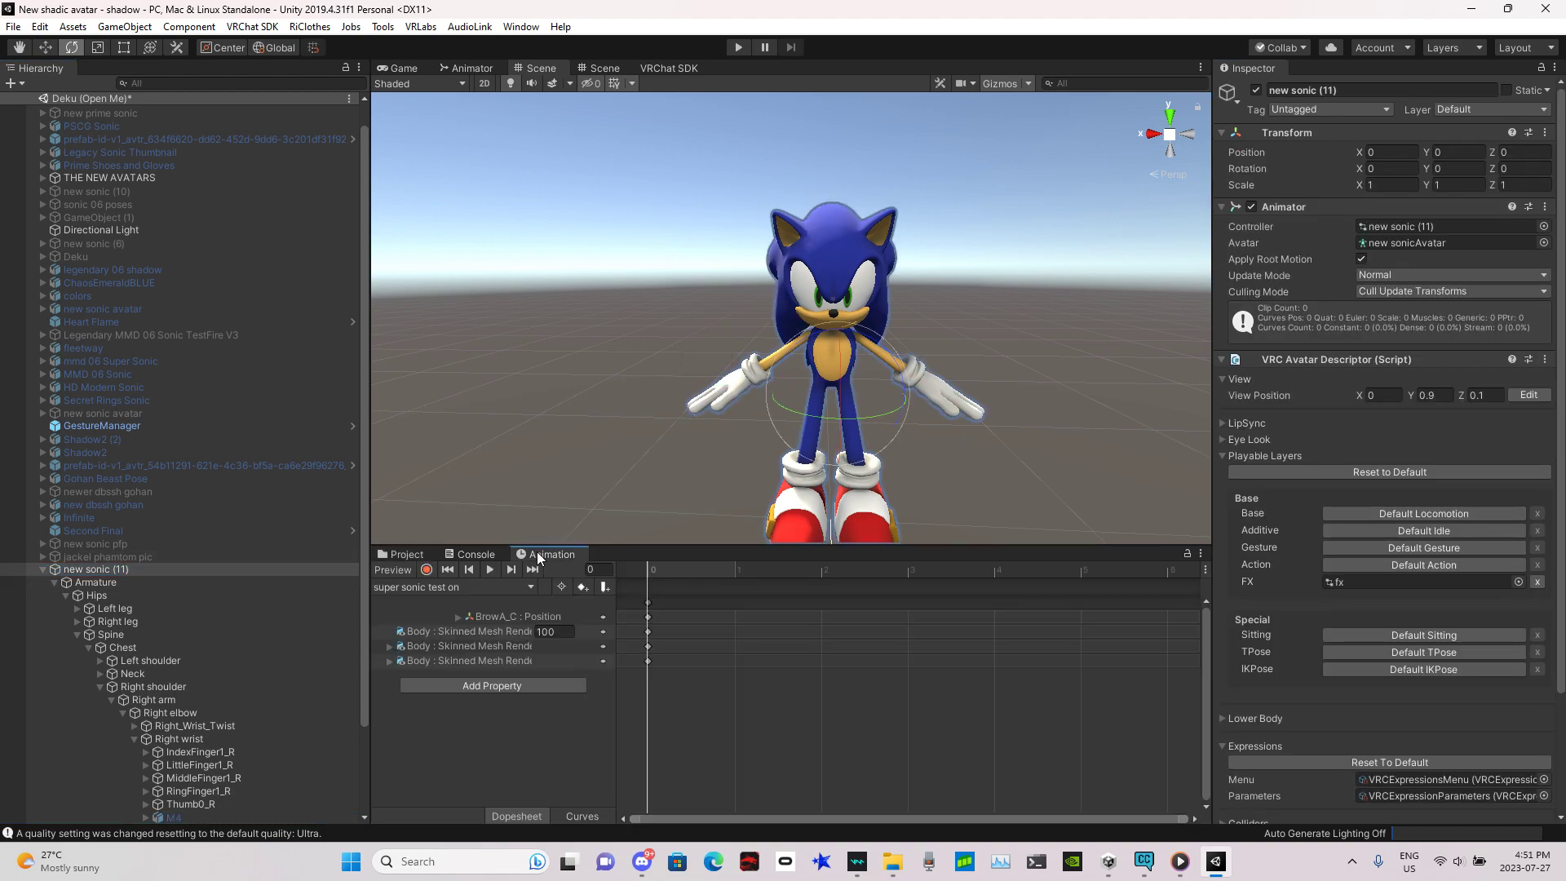
click(408, 584)
click(418, 603)
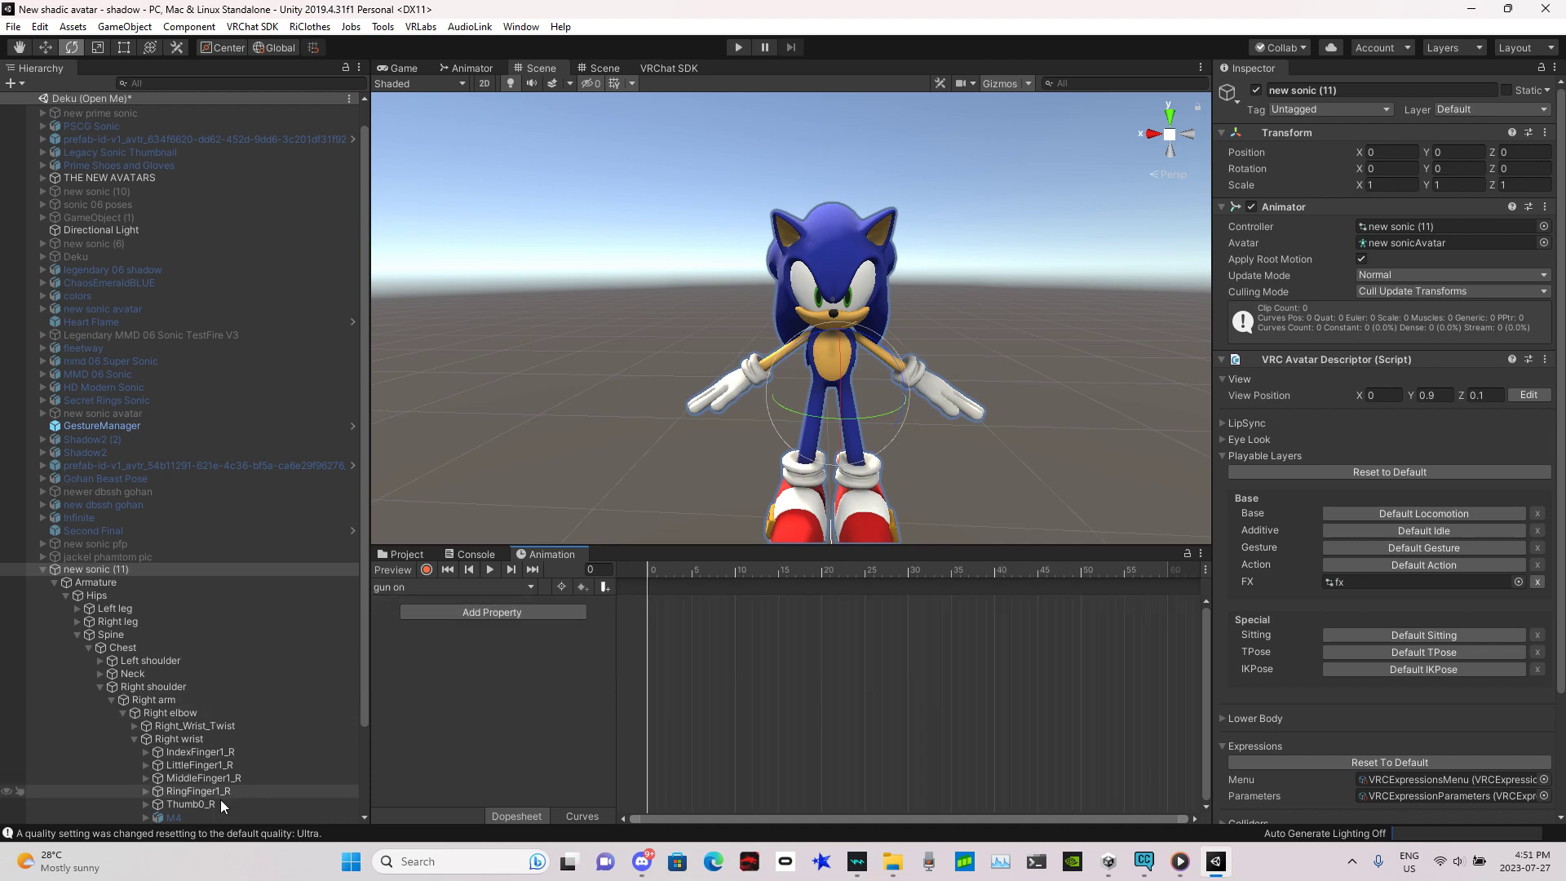
click(197, 818)
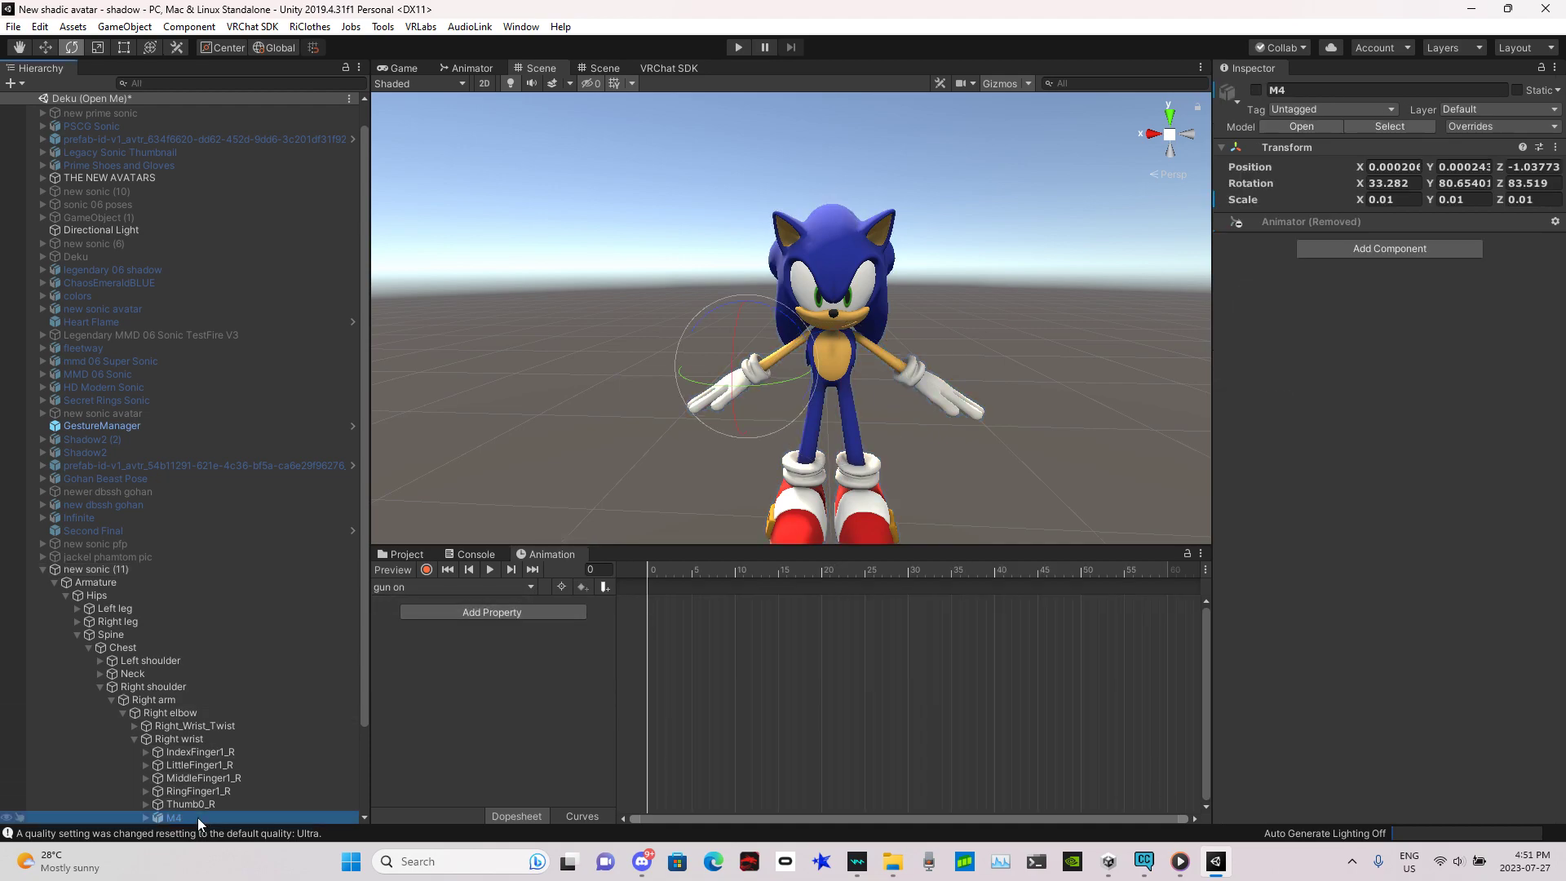
click(426, 571)
right_drag(935, 316, 965, 413)
scroll(966, 413, up, 4)
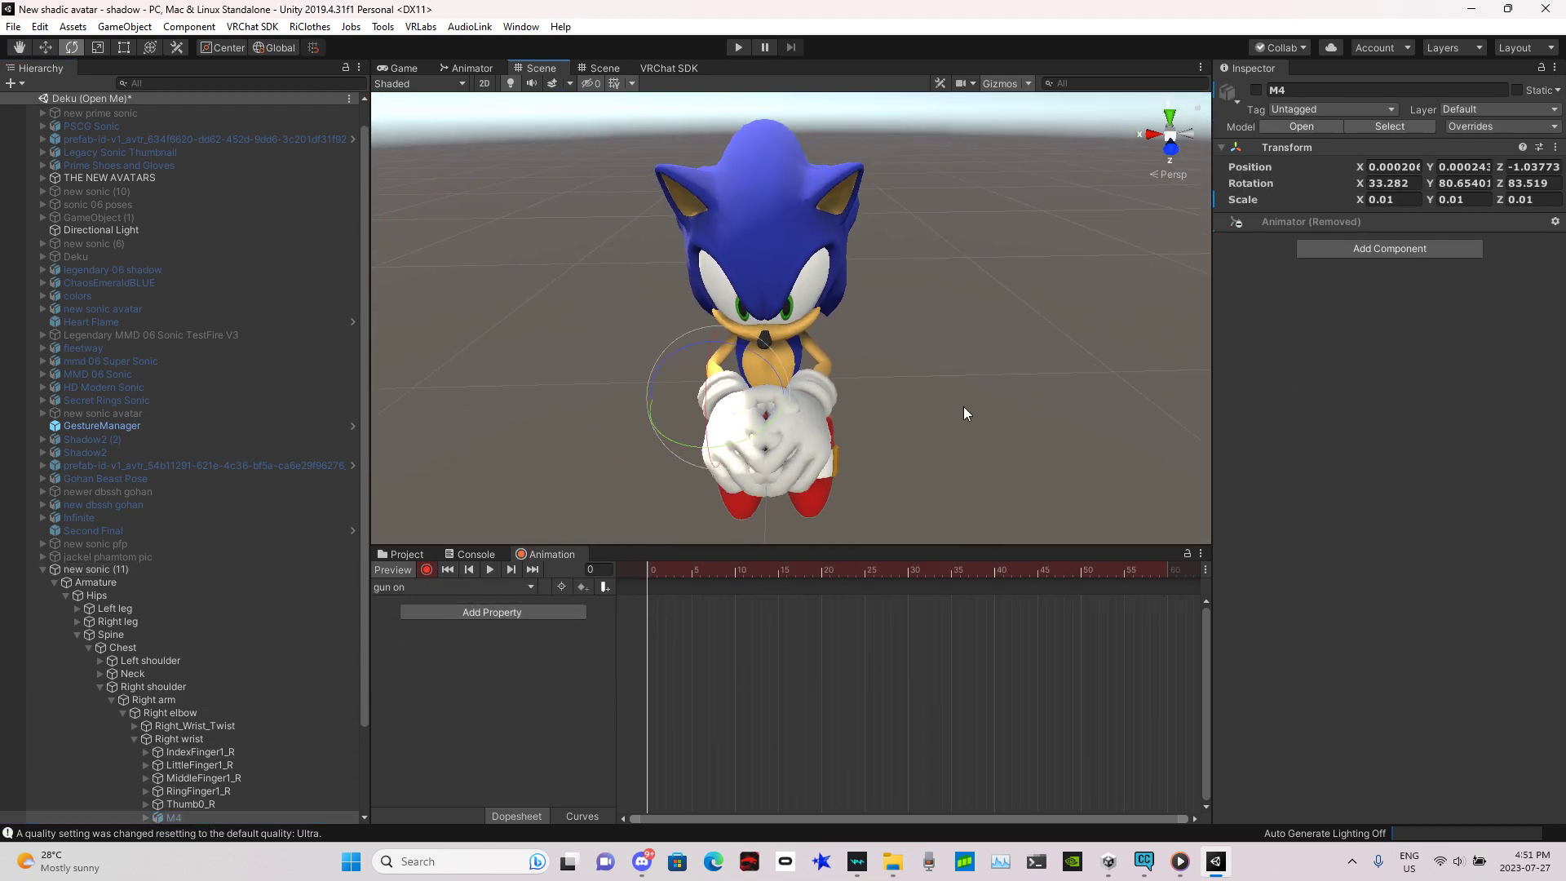
click(1256, 89)
scroll(930, 151, up, 4)
right_drag(930, 151, 894, 104)
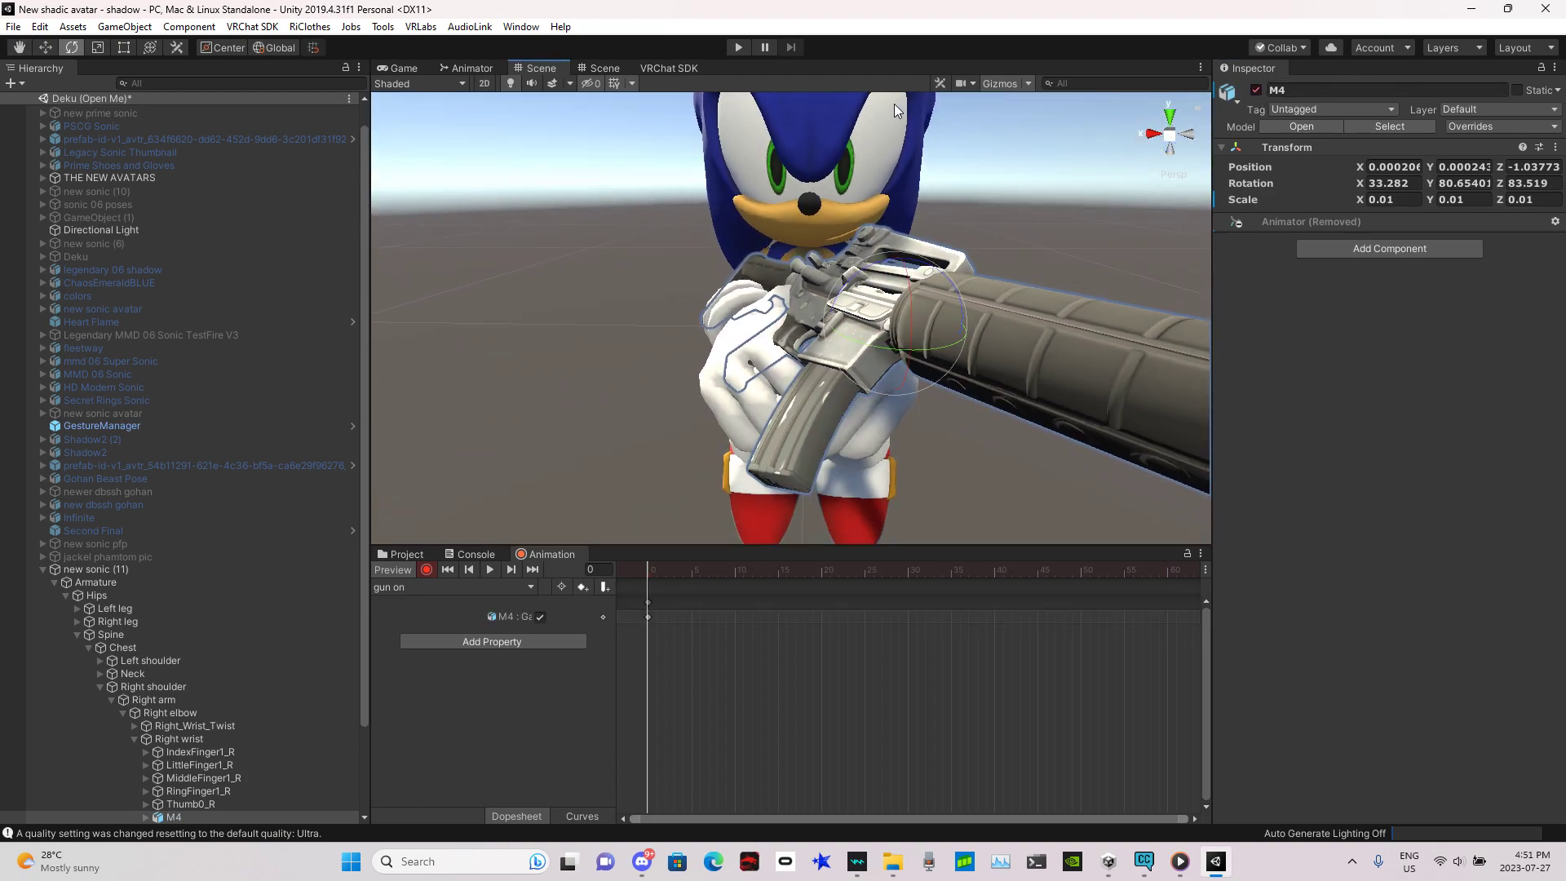
click(426, 571)
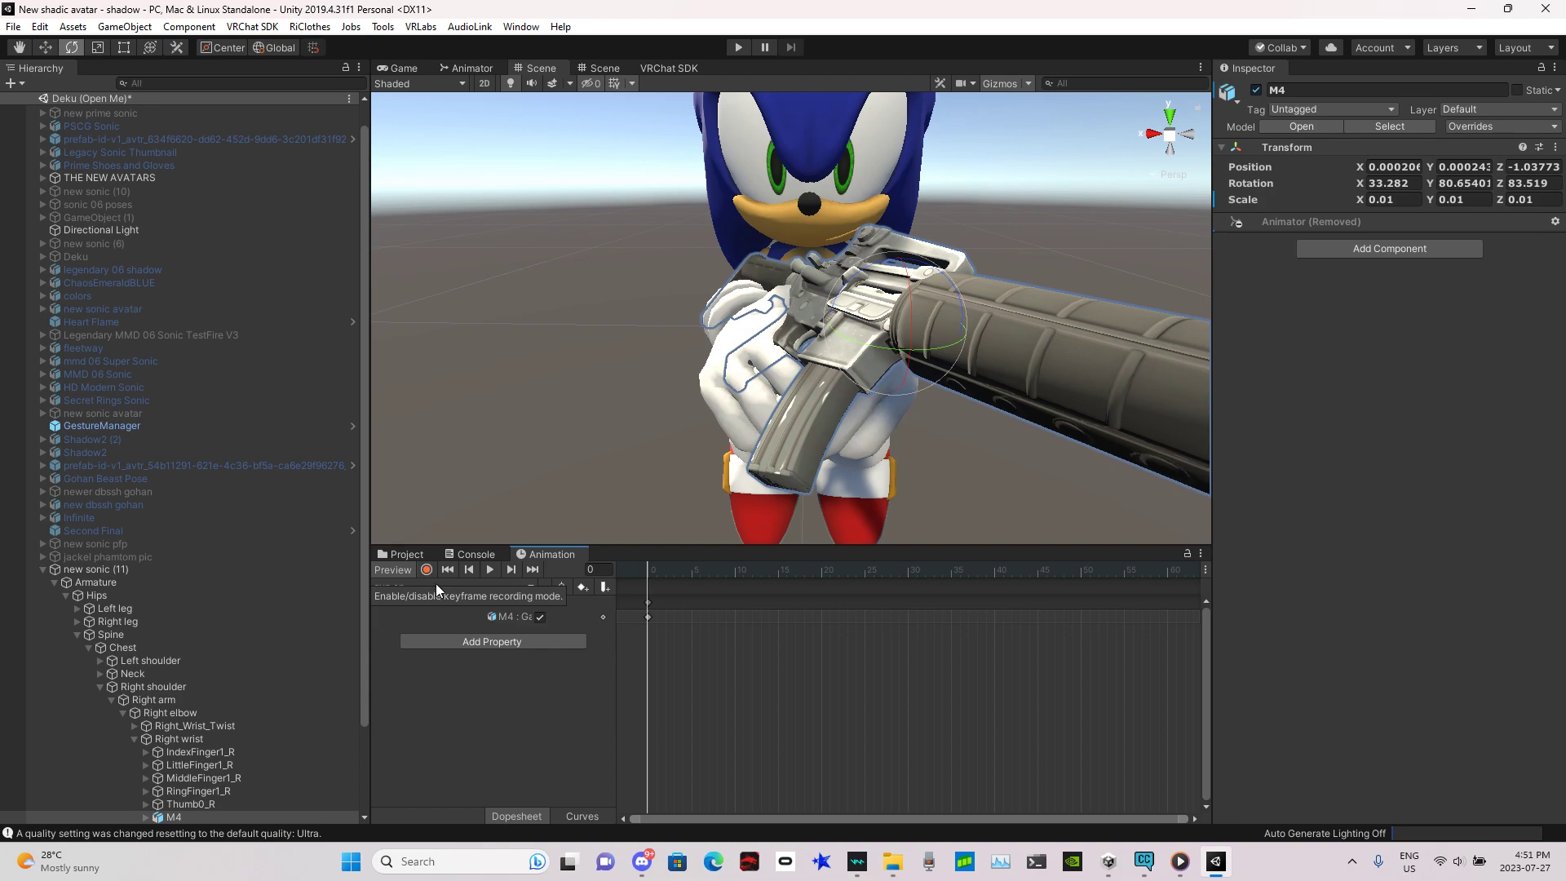
Create a new animation clip named gun off in the h78sifhcsihflics folder, keeping the existing off clip
click(435, 584)
click(457, 673)
text(off)
key(Return)
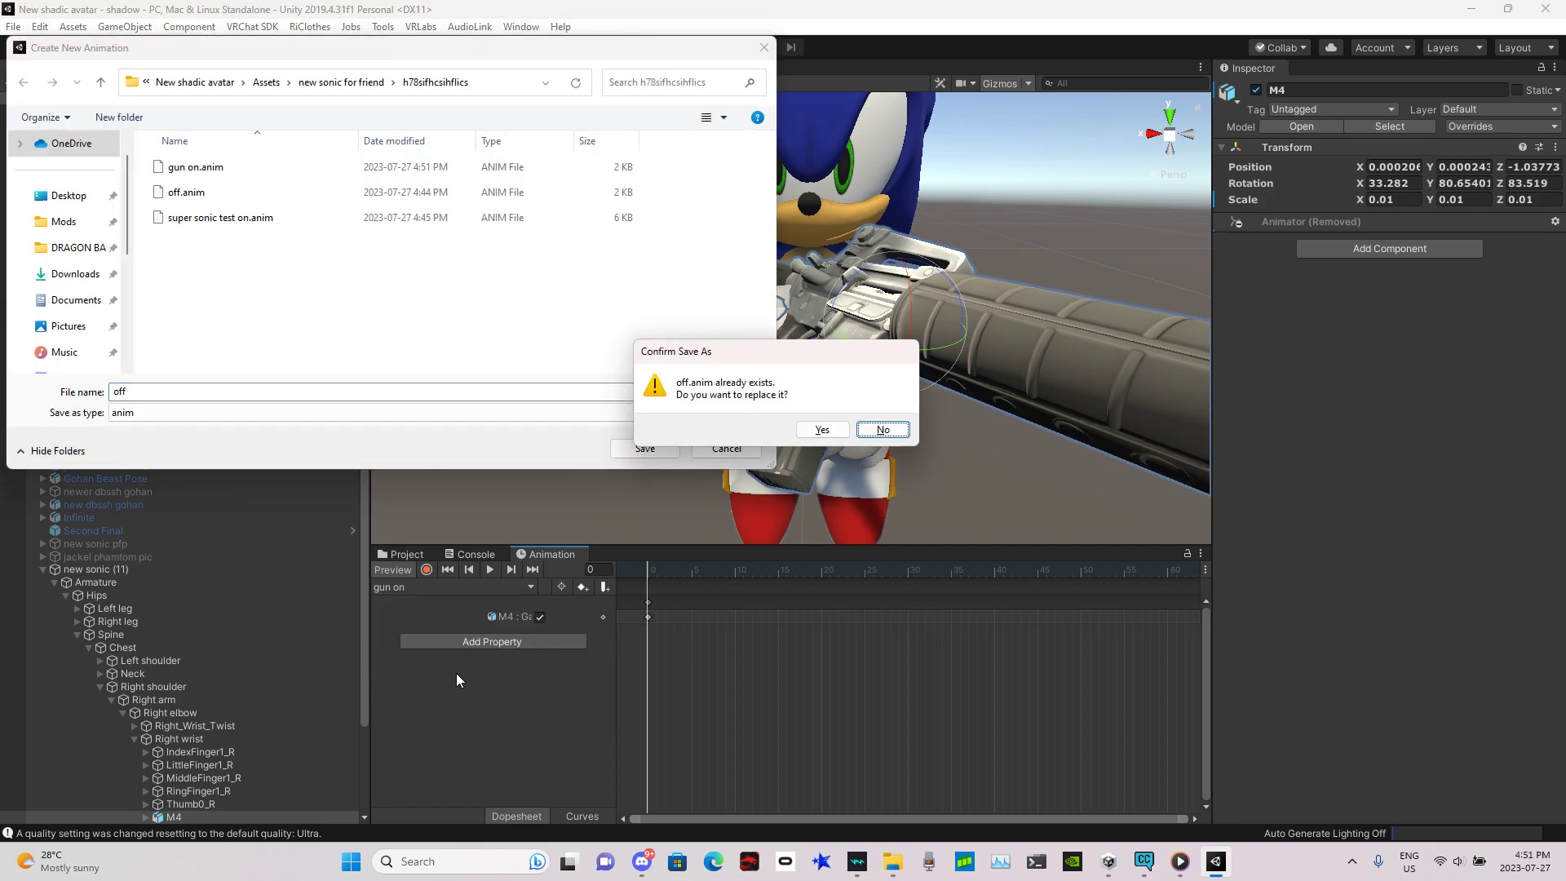
click(883, 429)
key(BackSpace)
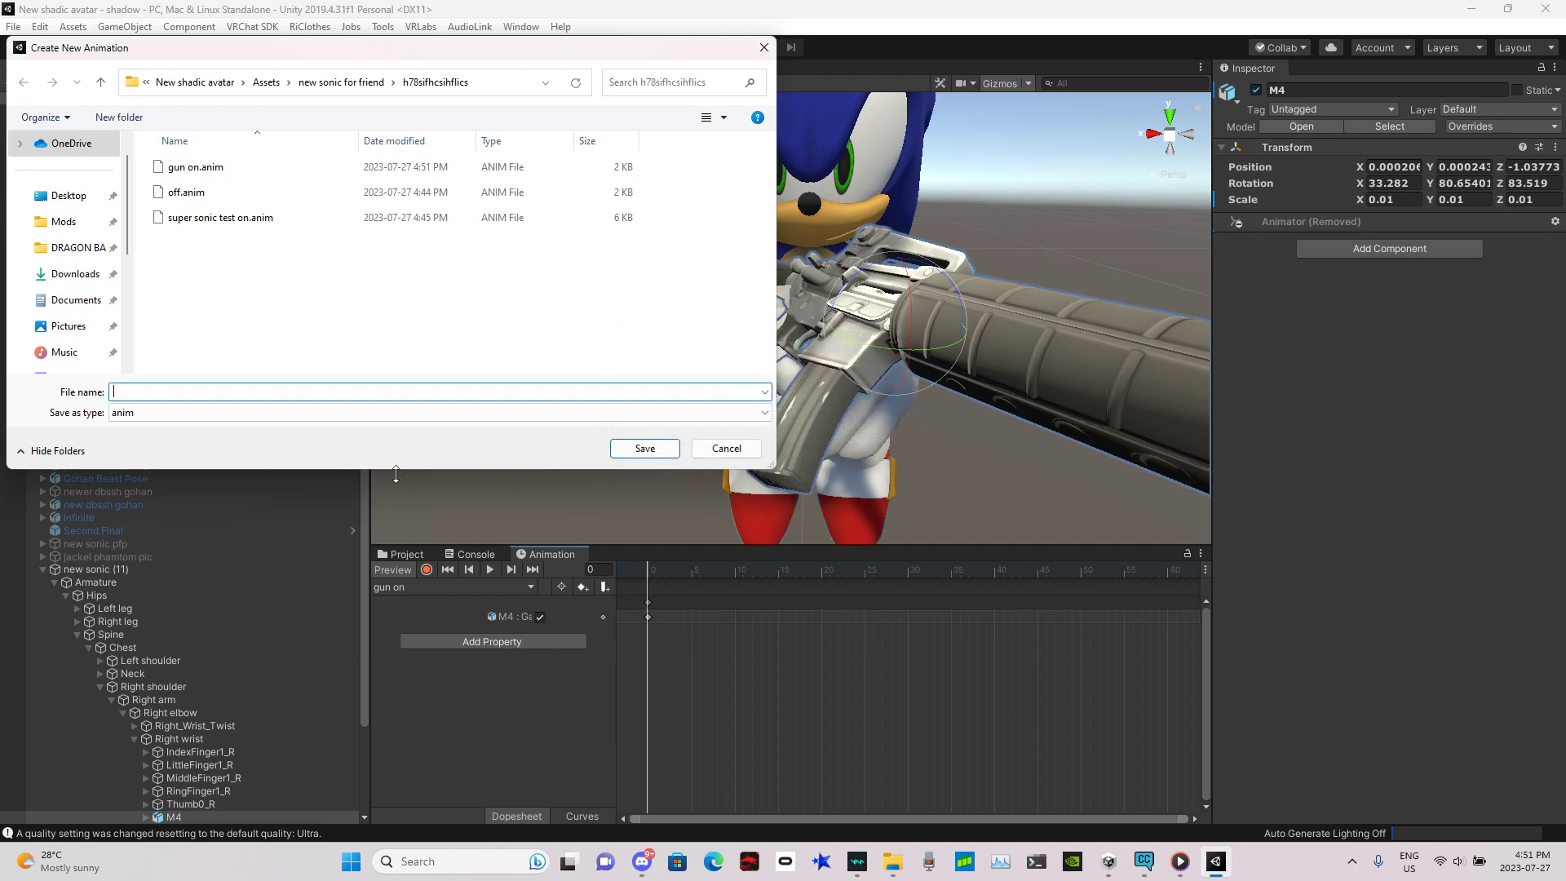
text(gun off)
key(Return)
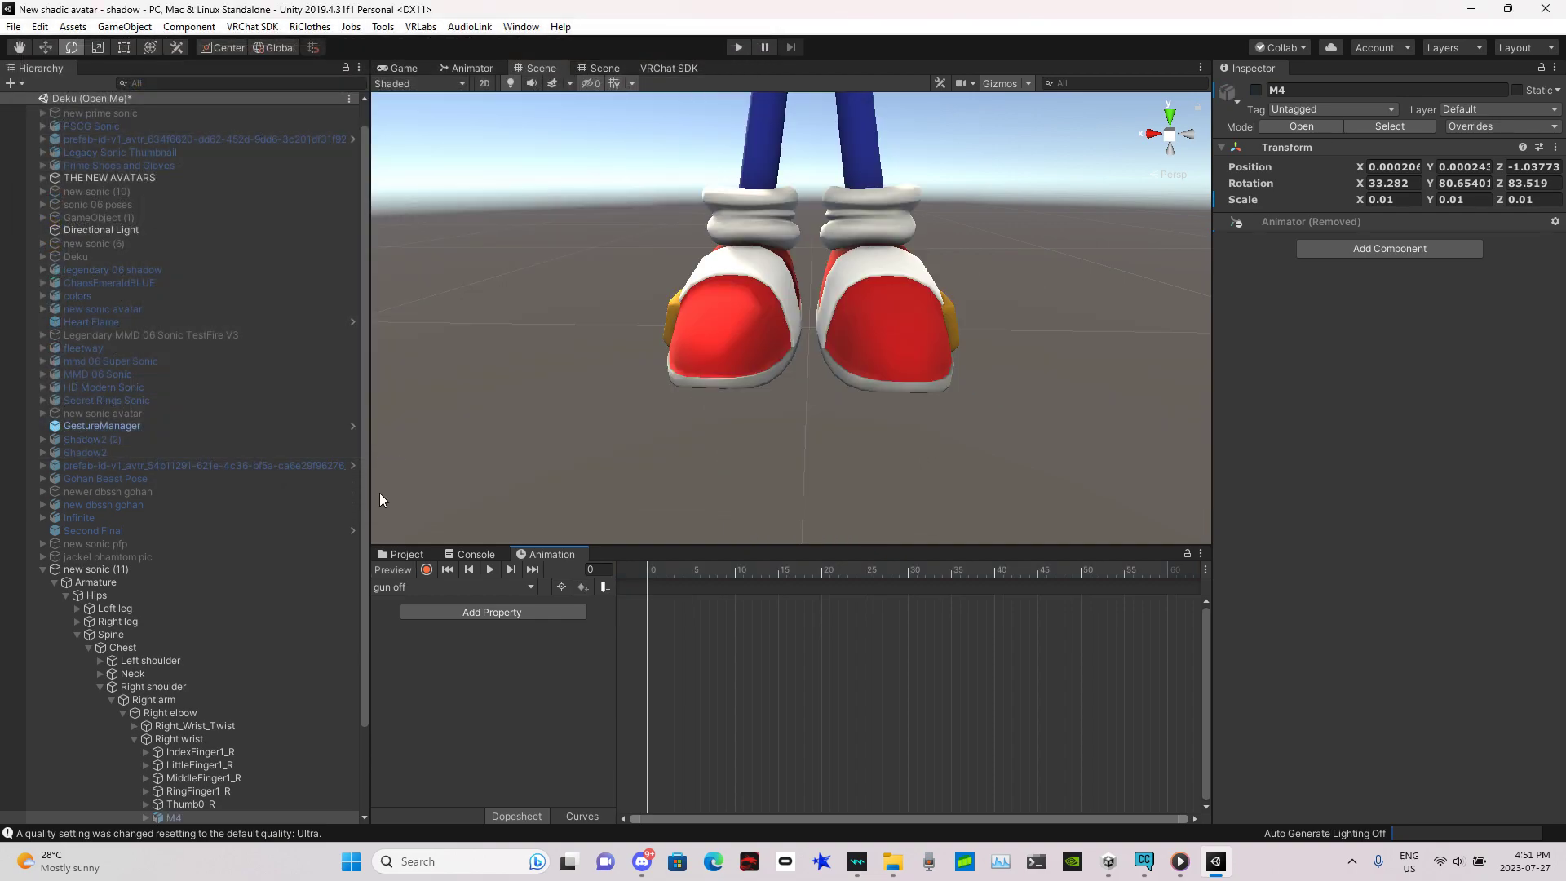
Record the M4 object as inactive at frame 0 of the gun off clip and remove that recorded property
click(426, 569)
click(1257, 90)
click(426, 570)
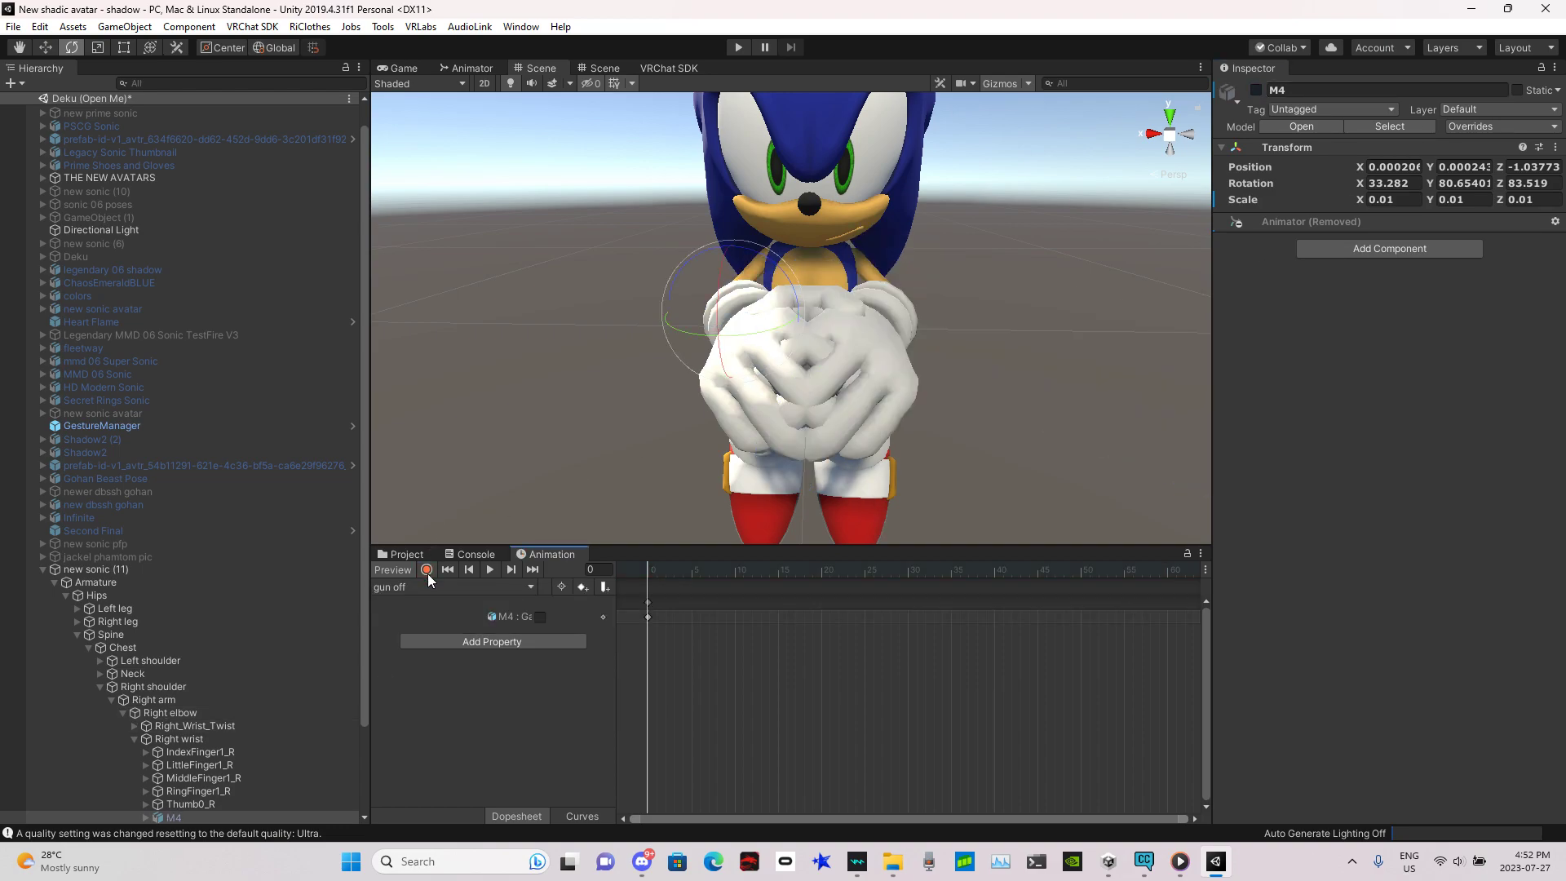
right_click(601, 616)
click(649, 630)
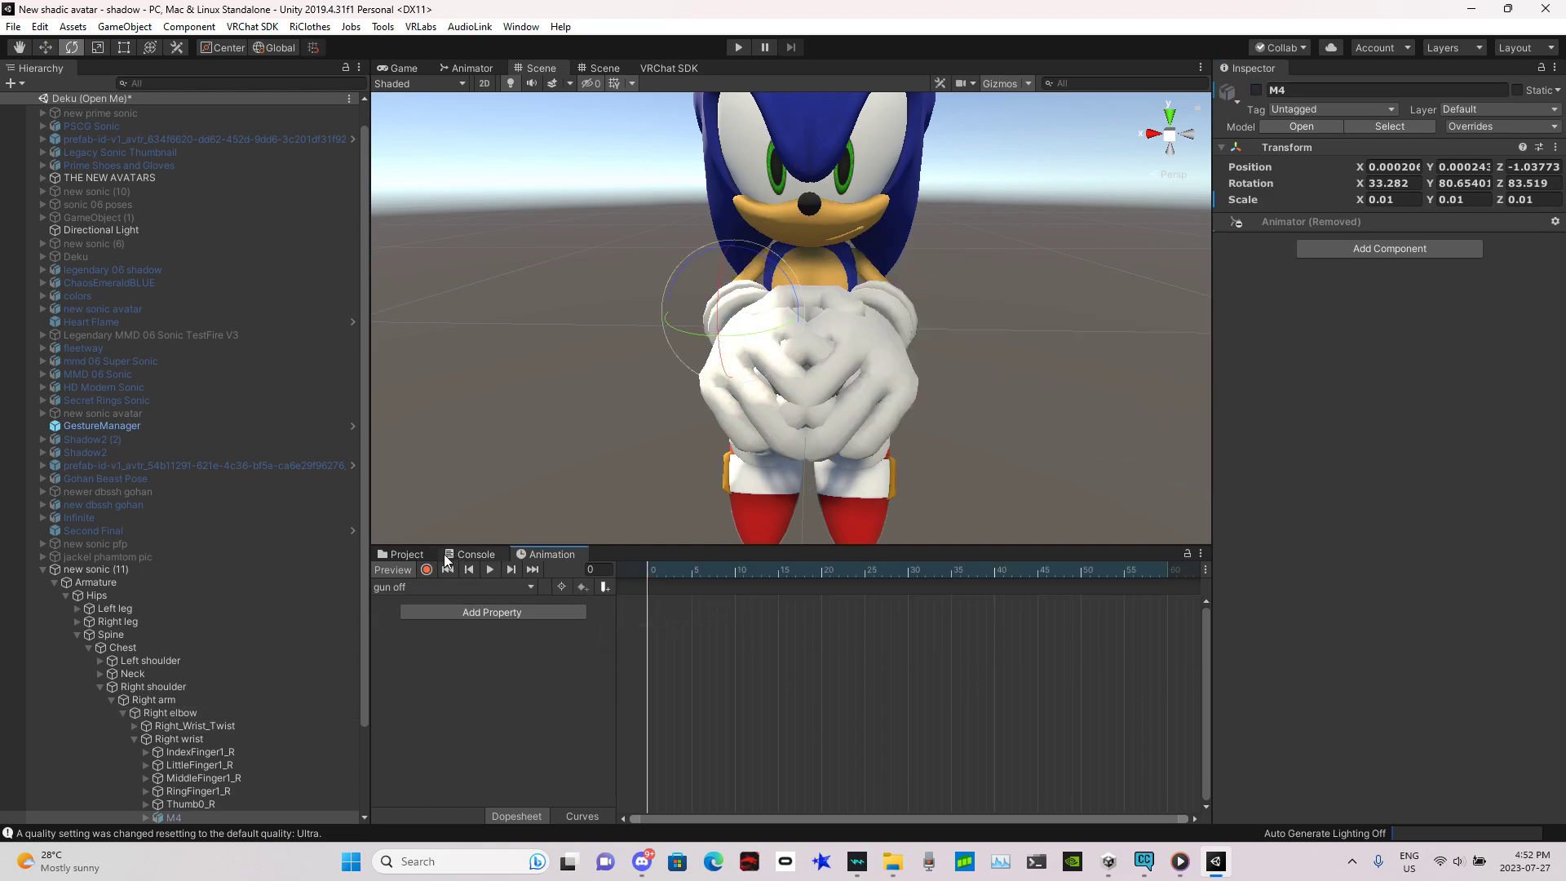
Open the h78sifhcsihflics folder inside the new sonic for friend assets to reach the gun animation clips
click(406, 554)
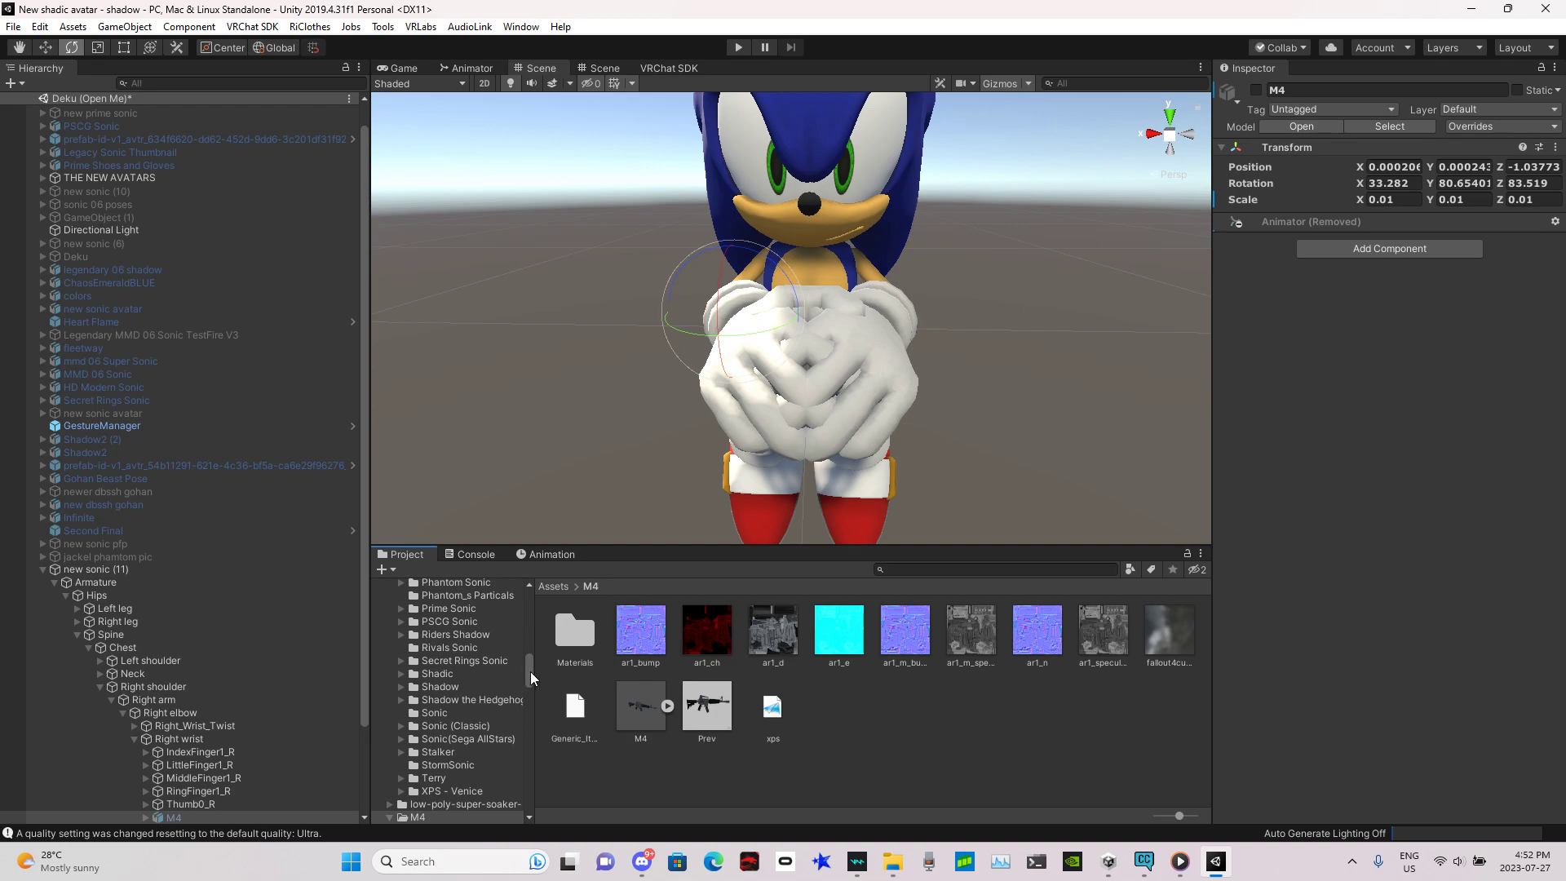
drag(530, 672, 519, 577)
click(428, 647)
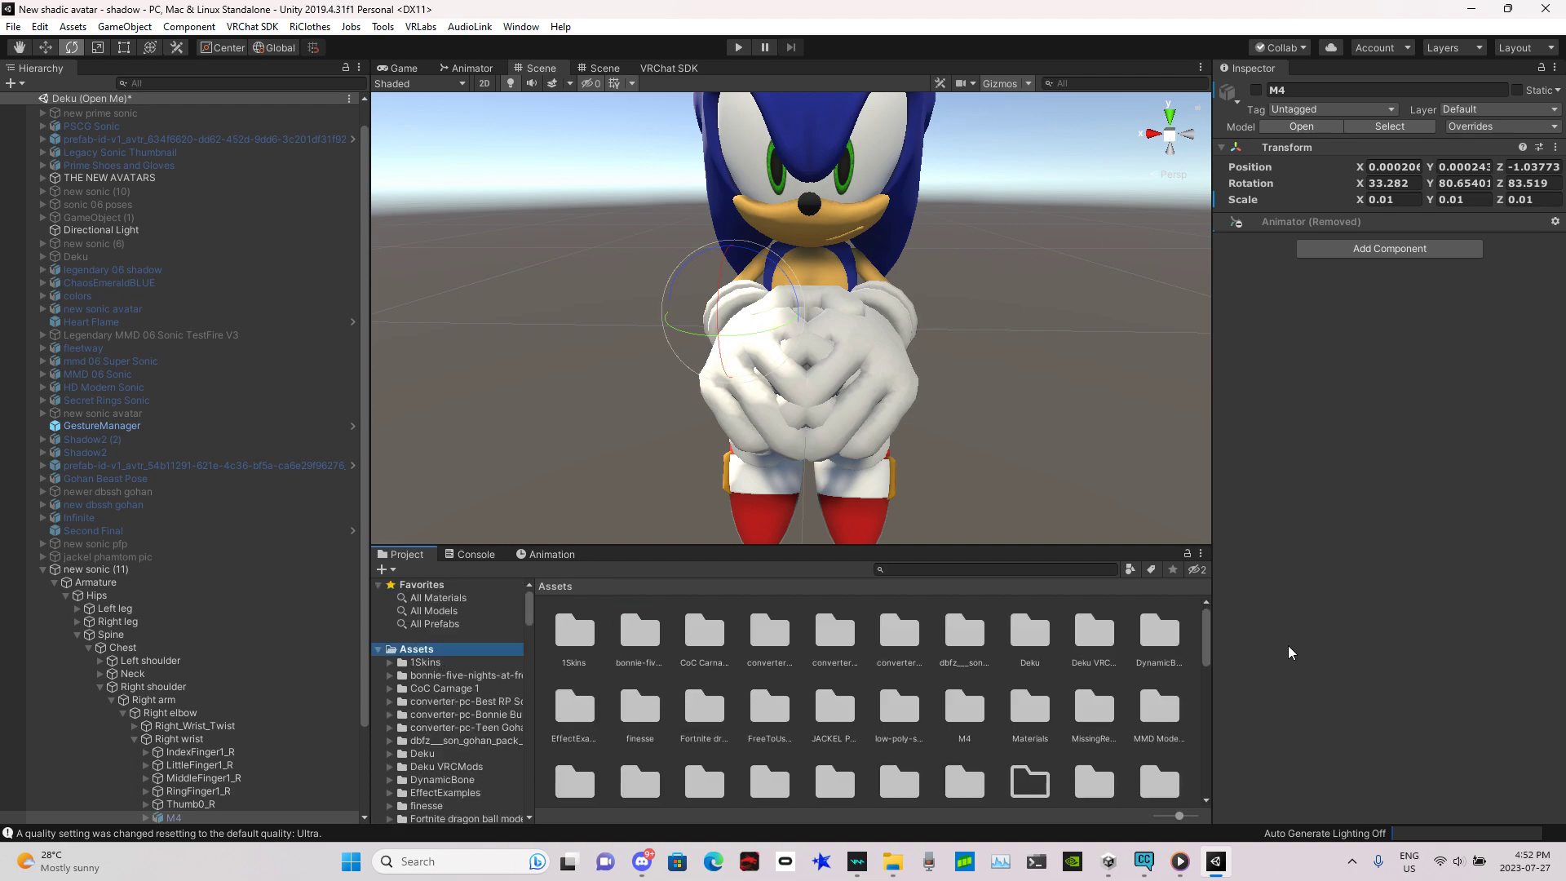
drag(1205, 632, 1202, 675)
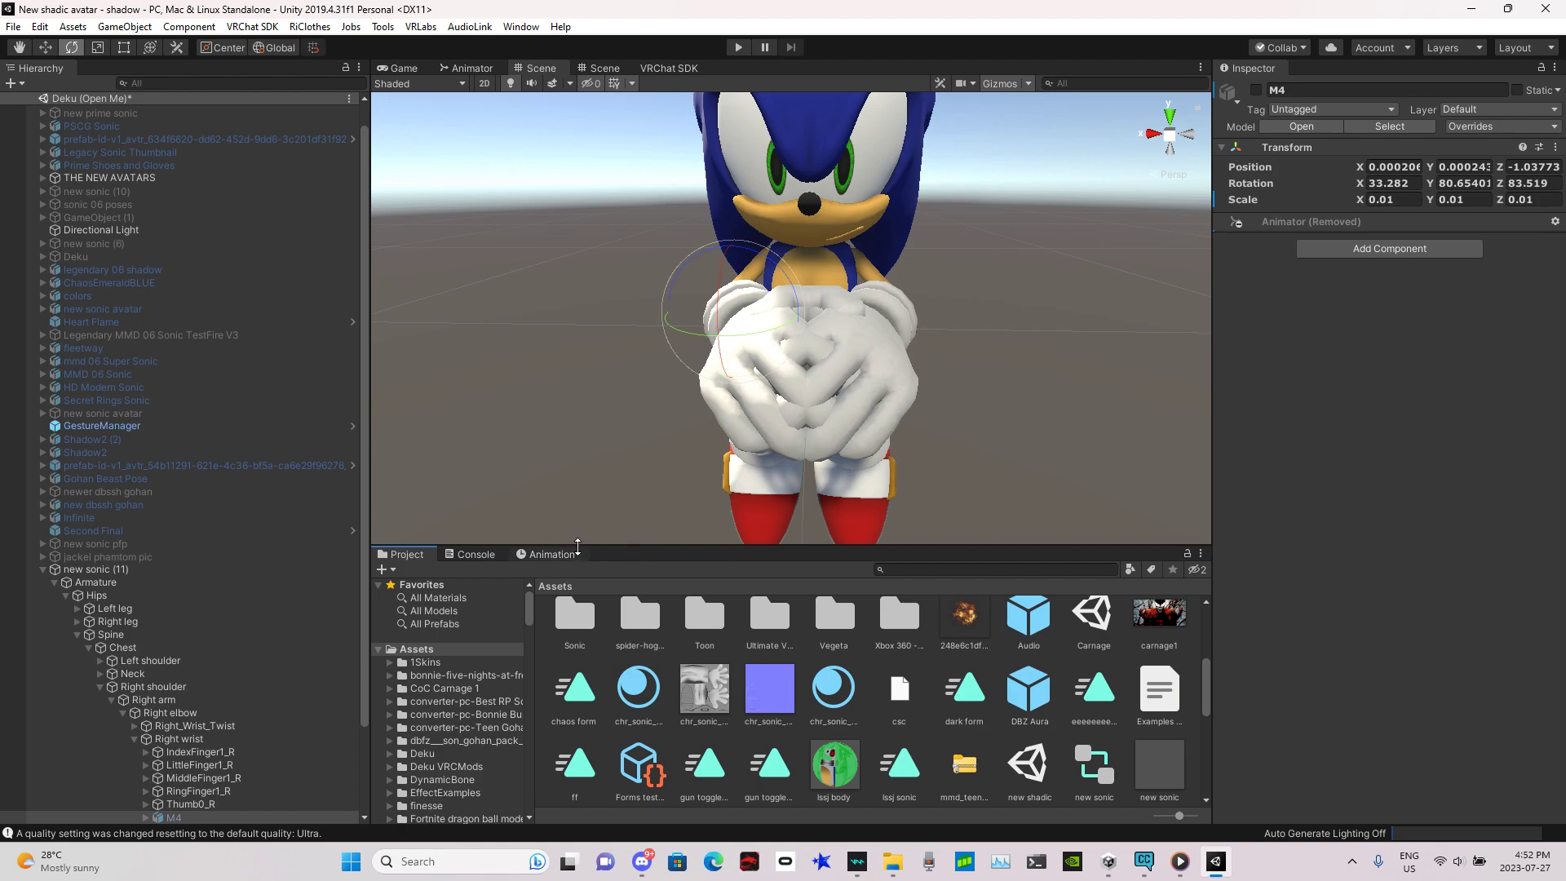
click(548, 555)
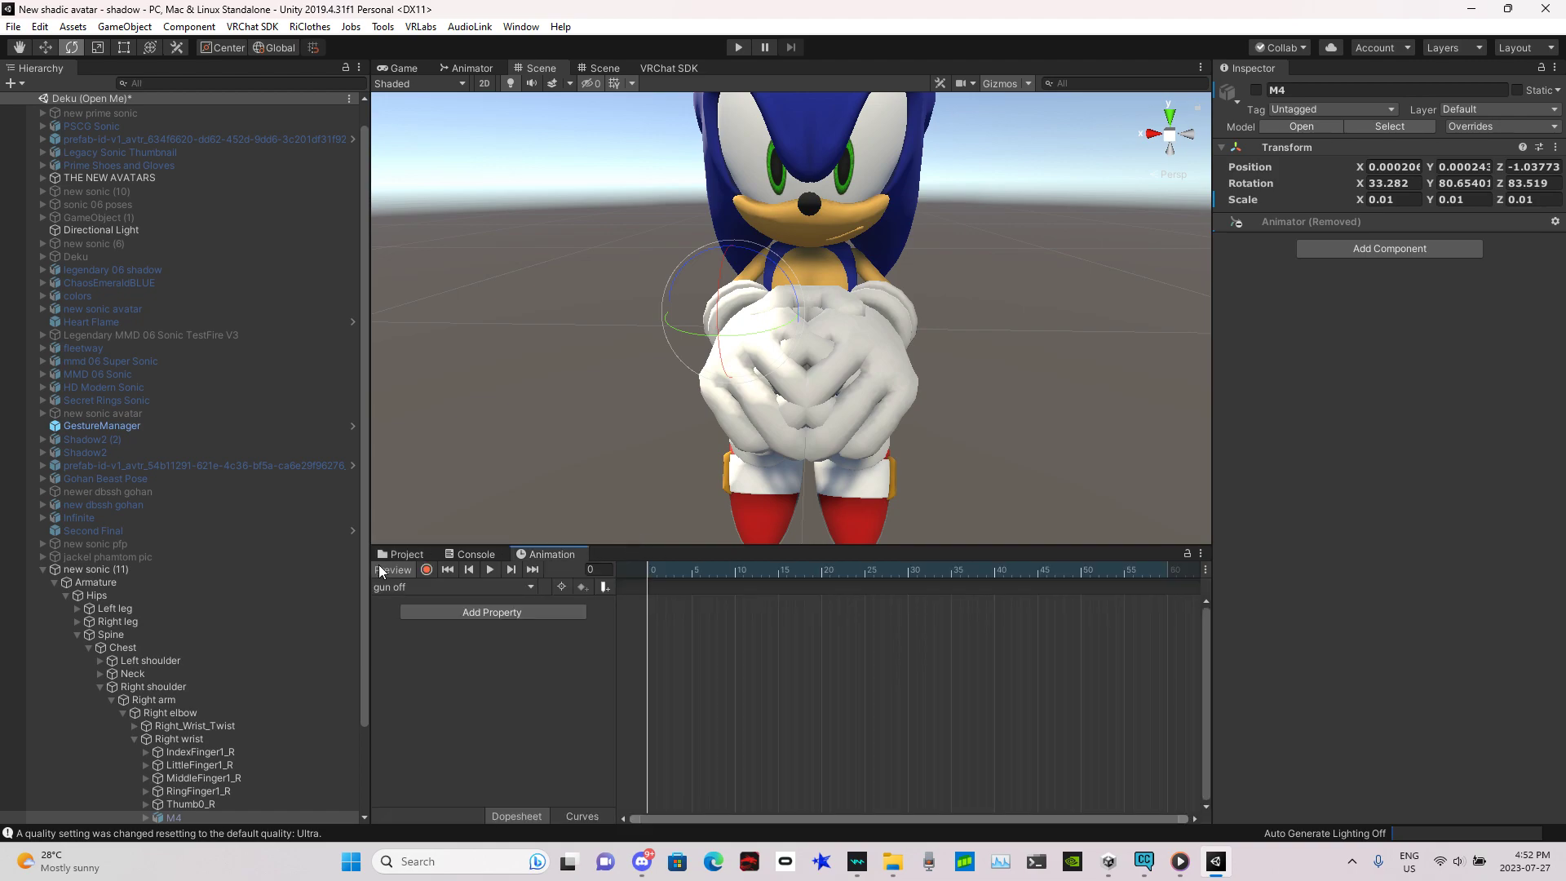
click(406, 555)
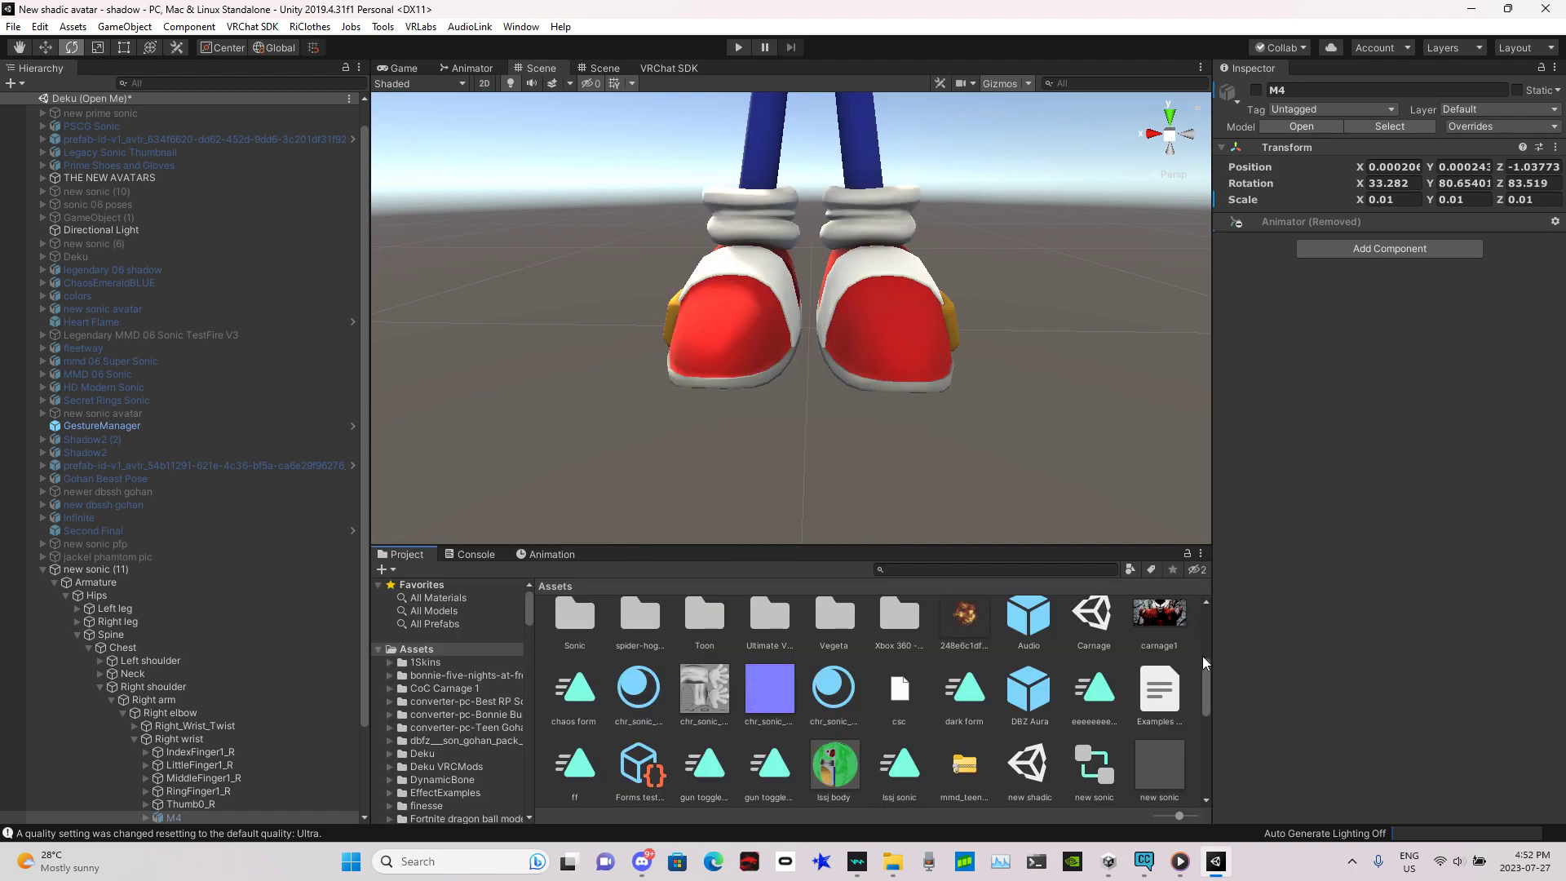
drag(1204, 669, 1205, 641)
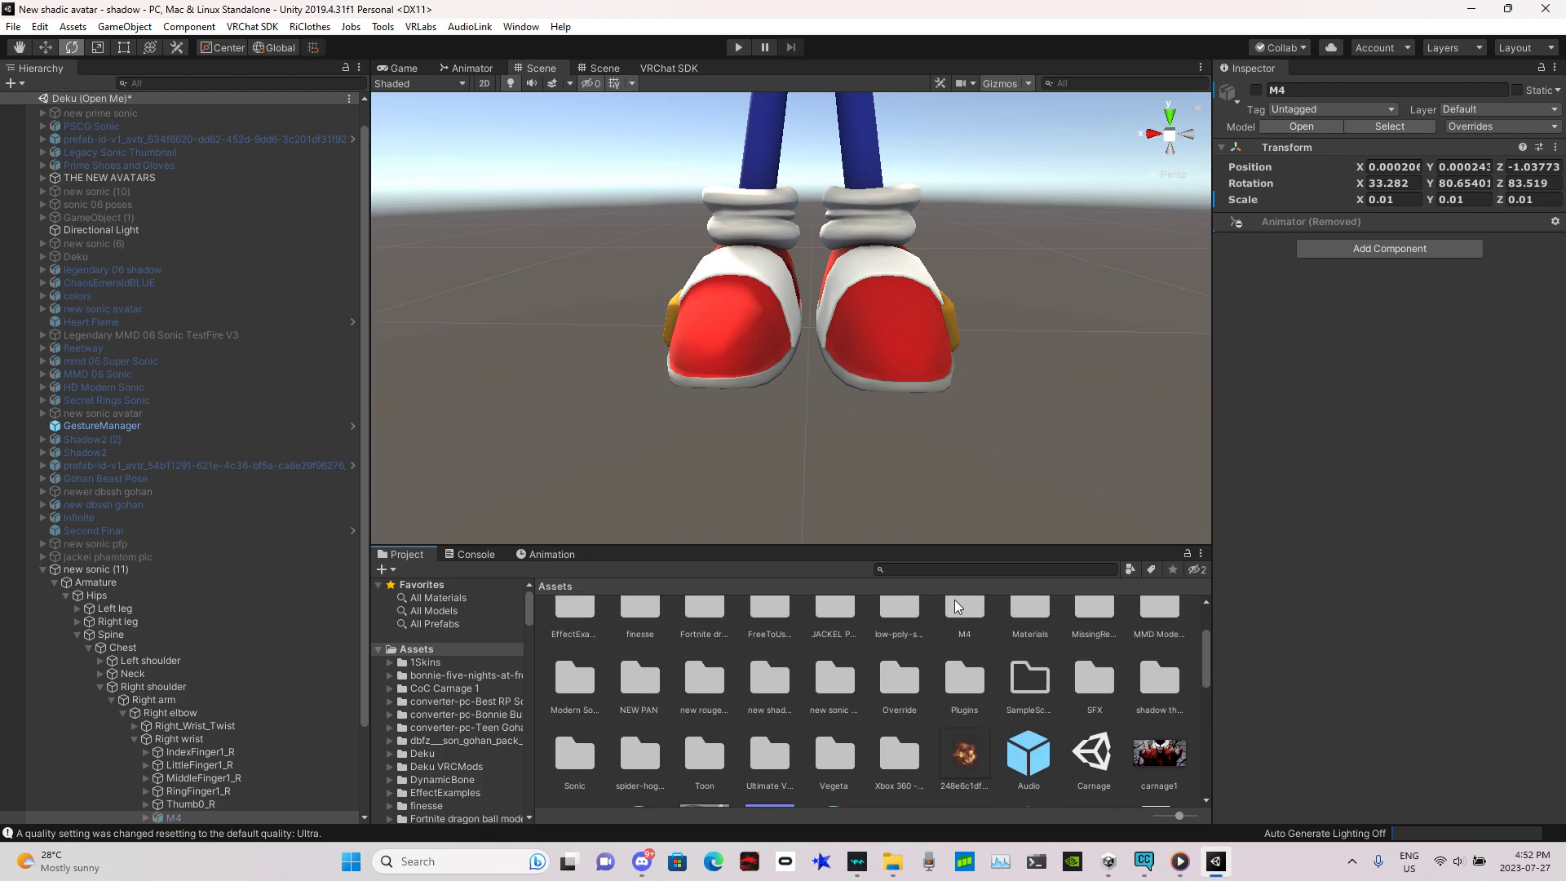
double_click(849, 698)
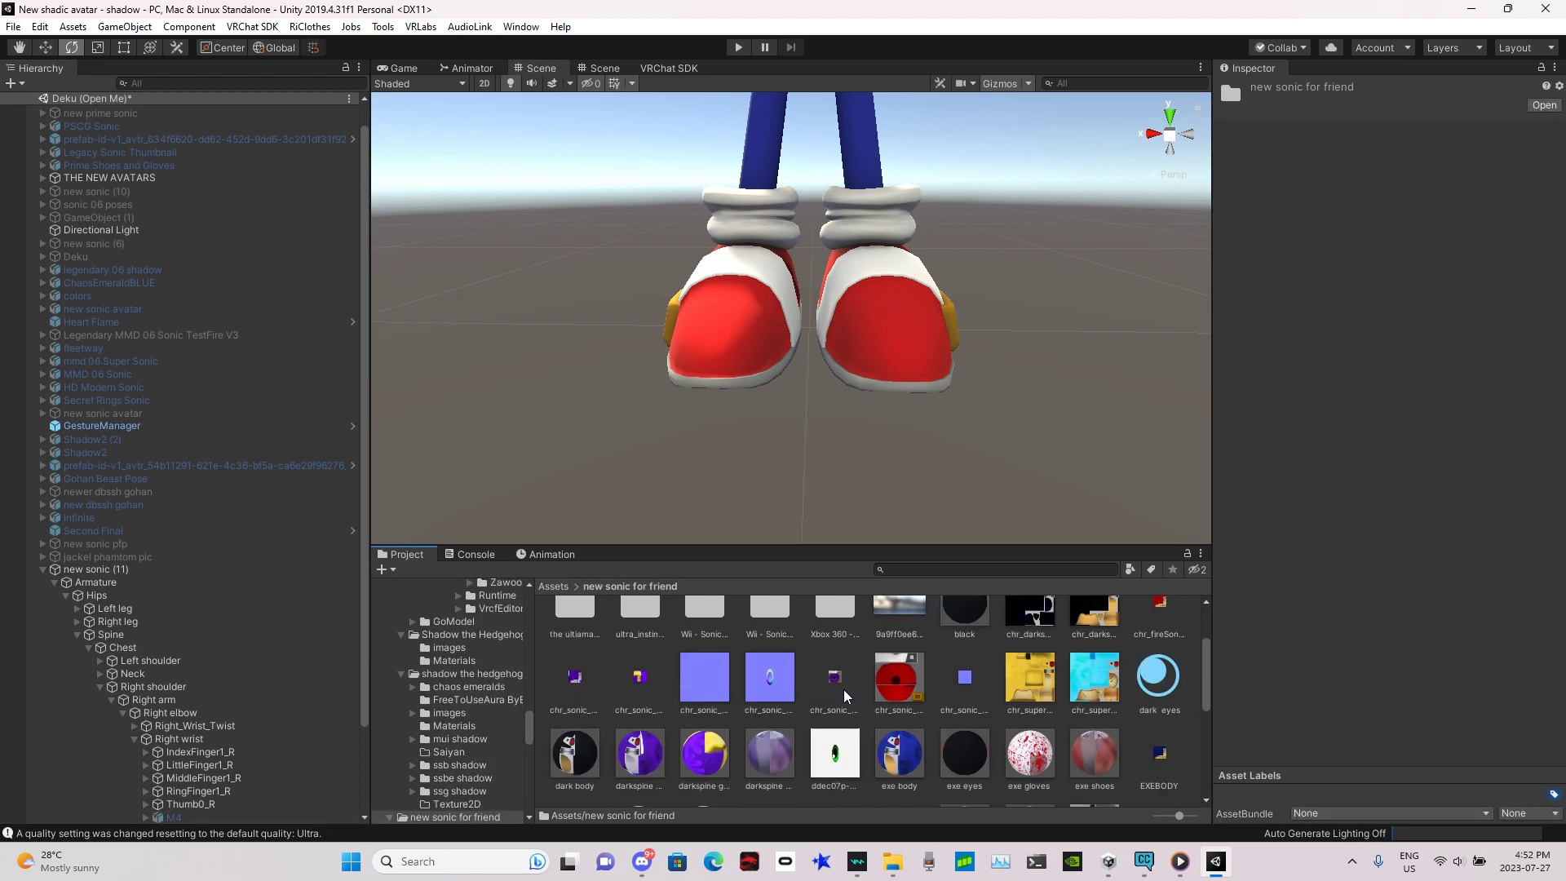
drag(1206, 665, 1204, 613)
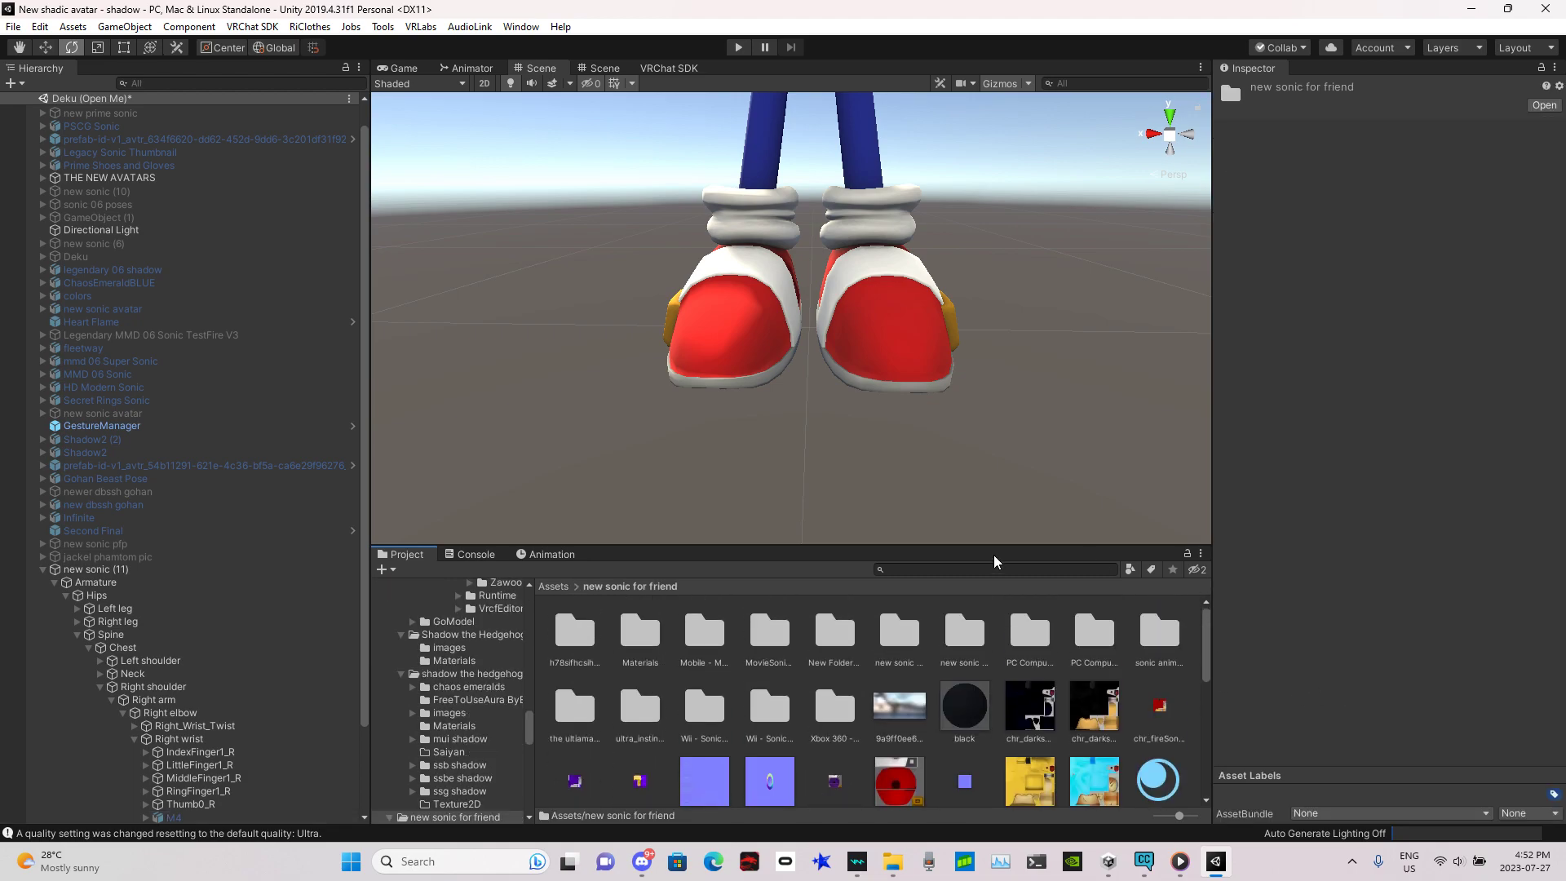
double_click(573, 644)
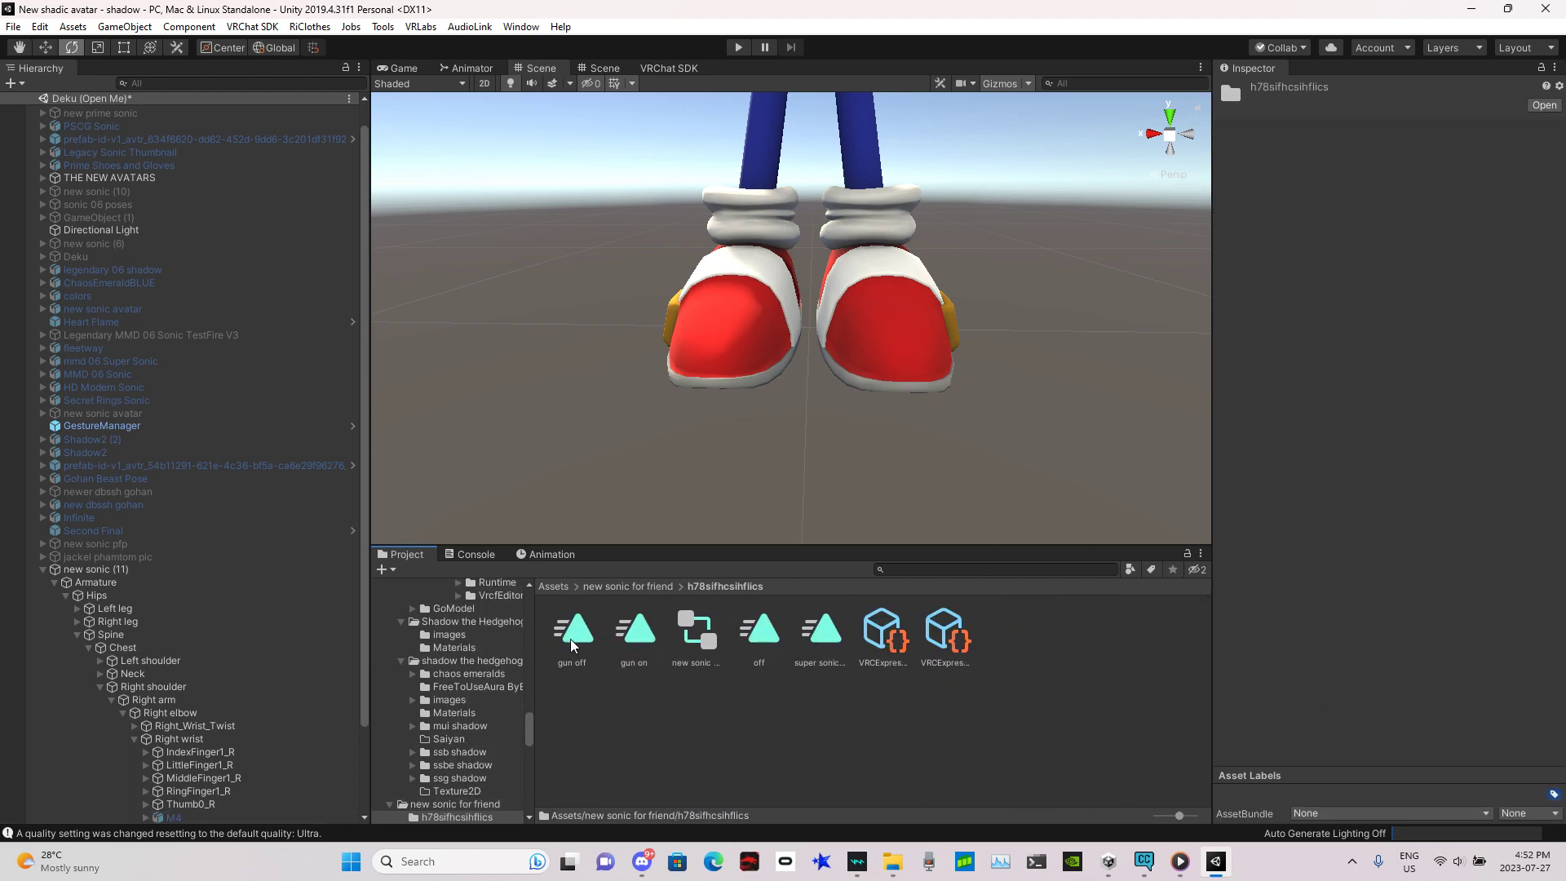
Start an Advanced Toggle Creator toggle for the new sonic (11) avatar with the menu name M4
click(383, 26)
click(434, 90)
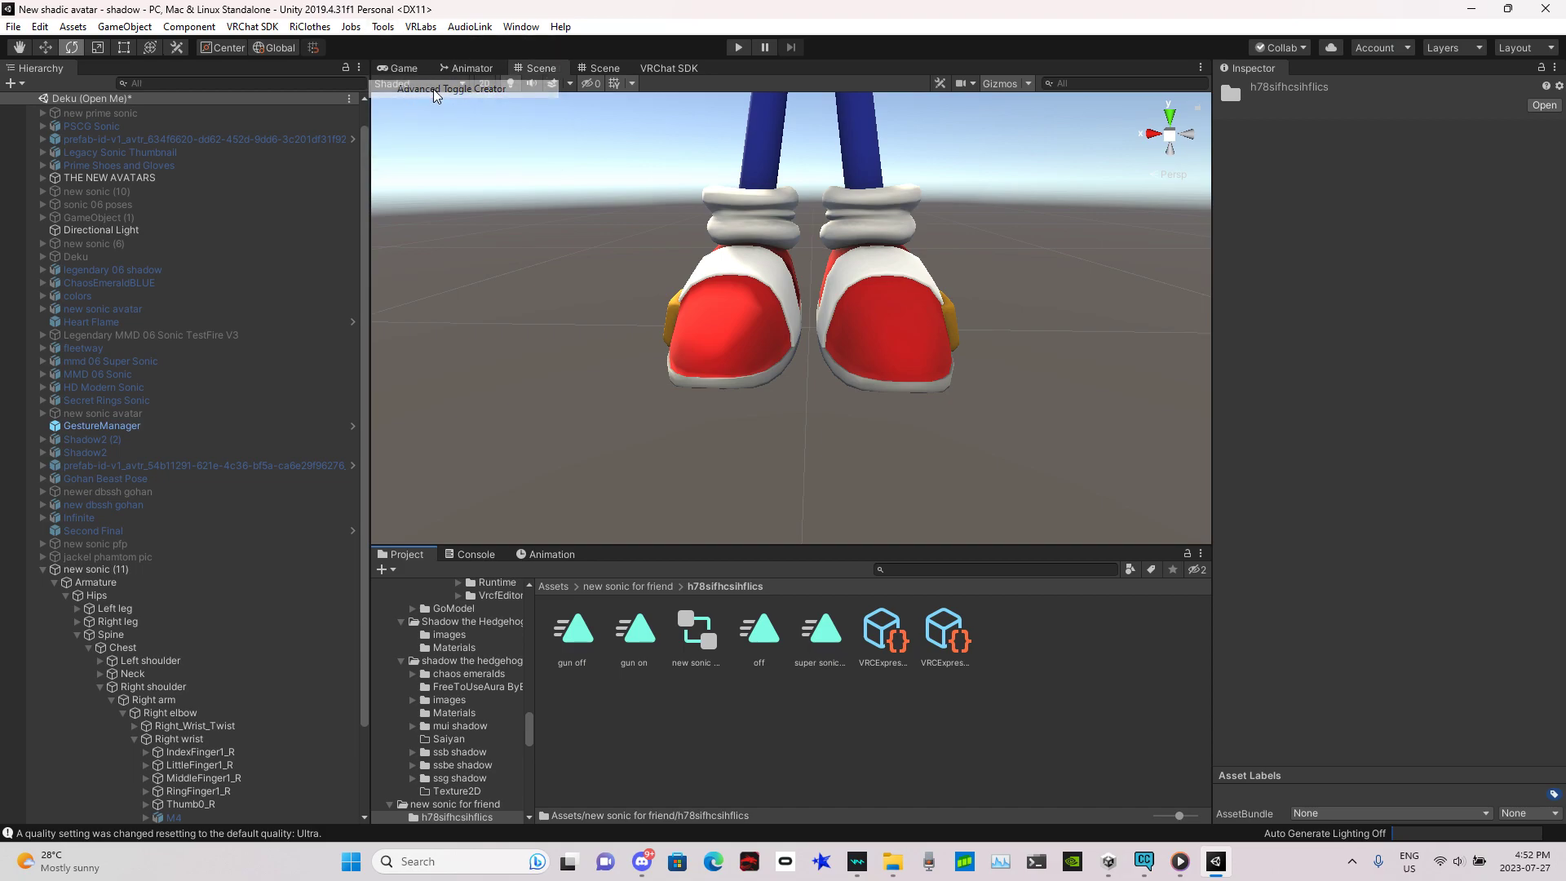
drag(96, 569, 1175, 221)
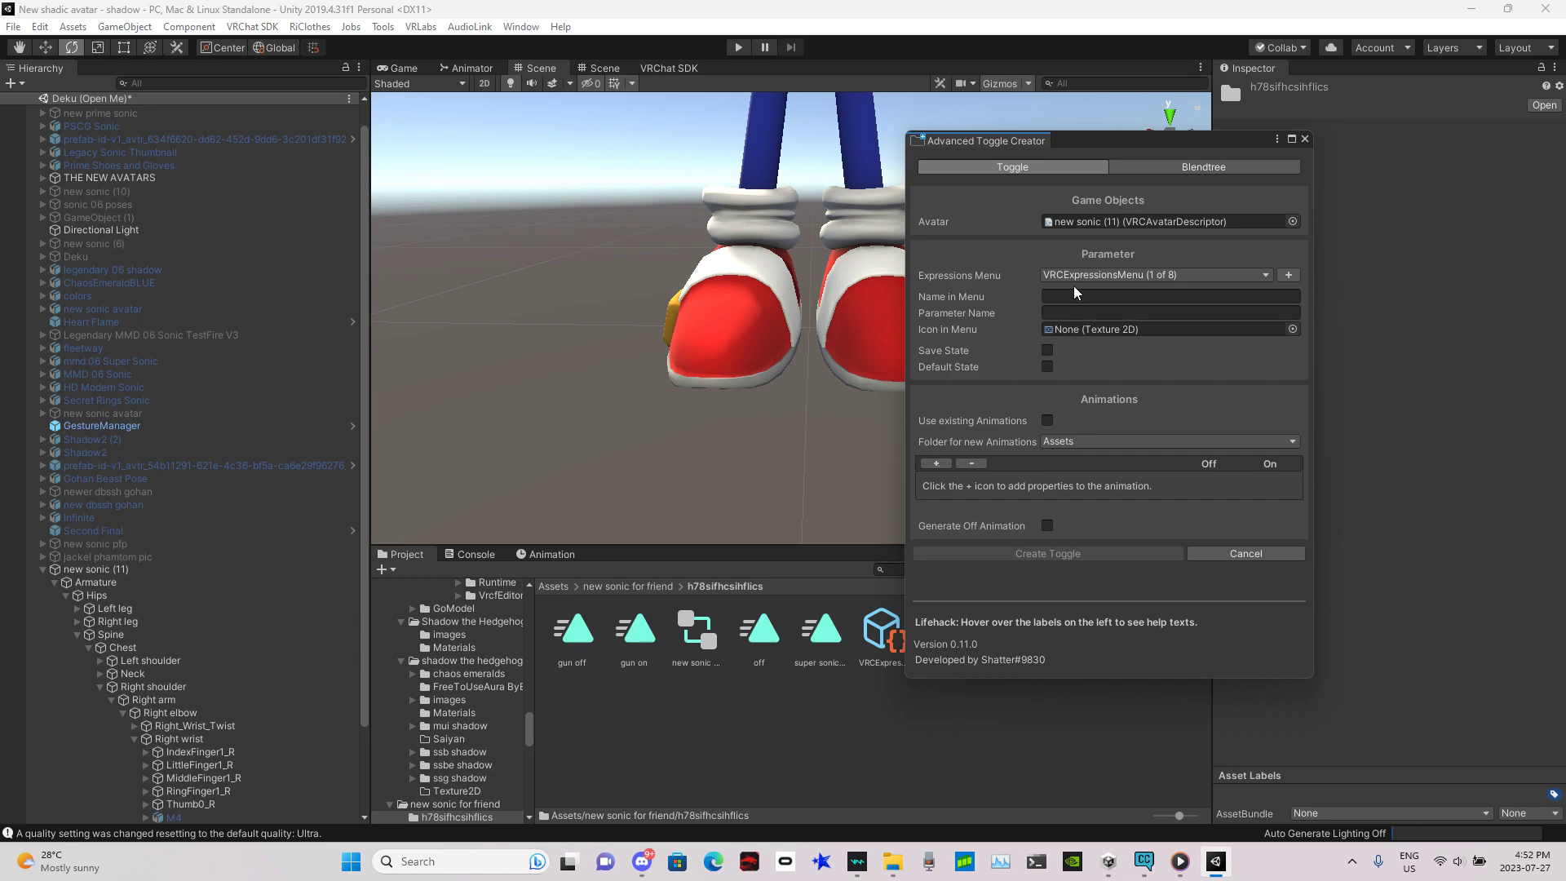
text(M4)
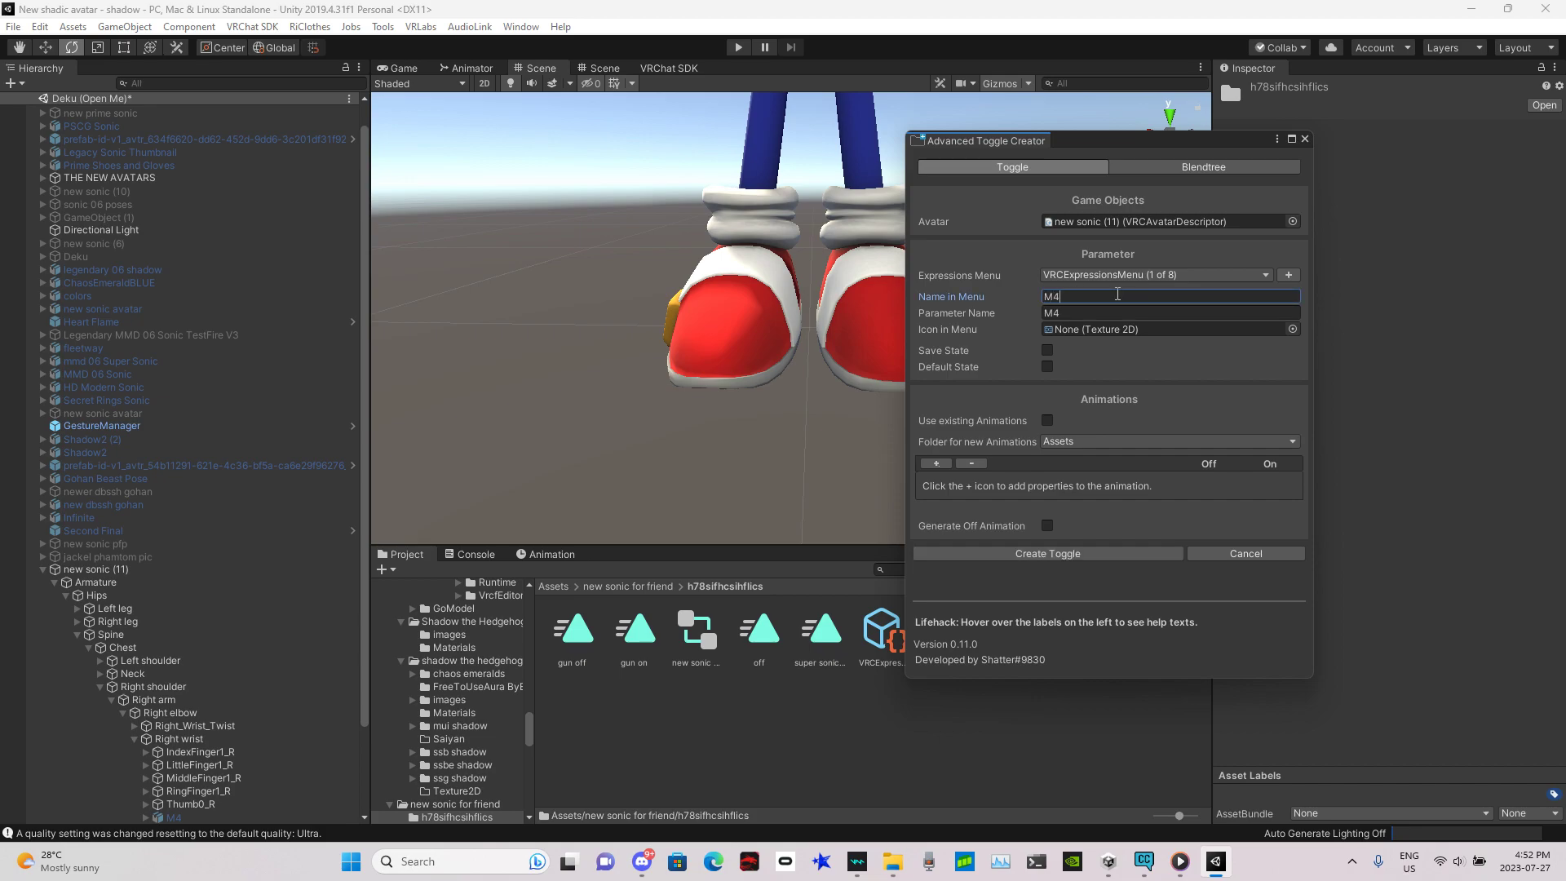
Create the toggle from existing animations, using gun on as the On animation and gun off as the Off animation
click(1047, 421)
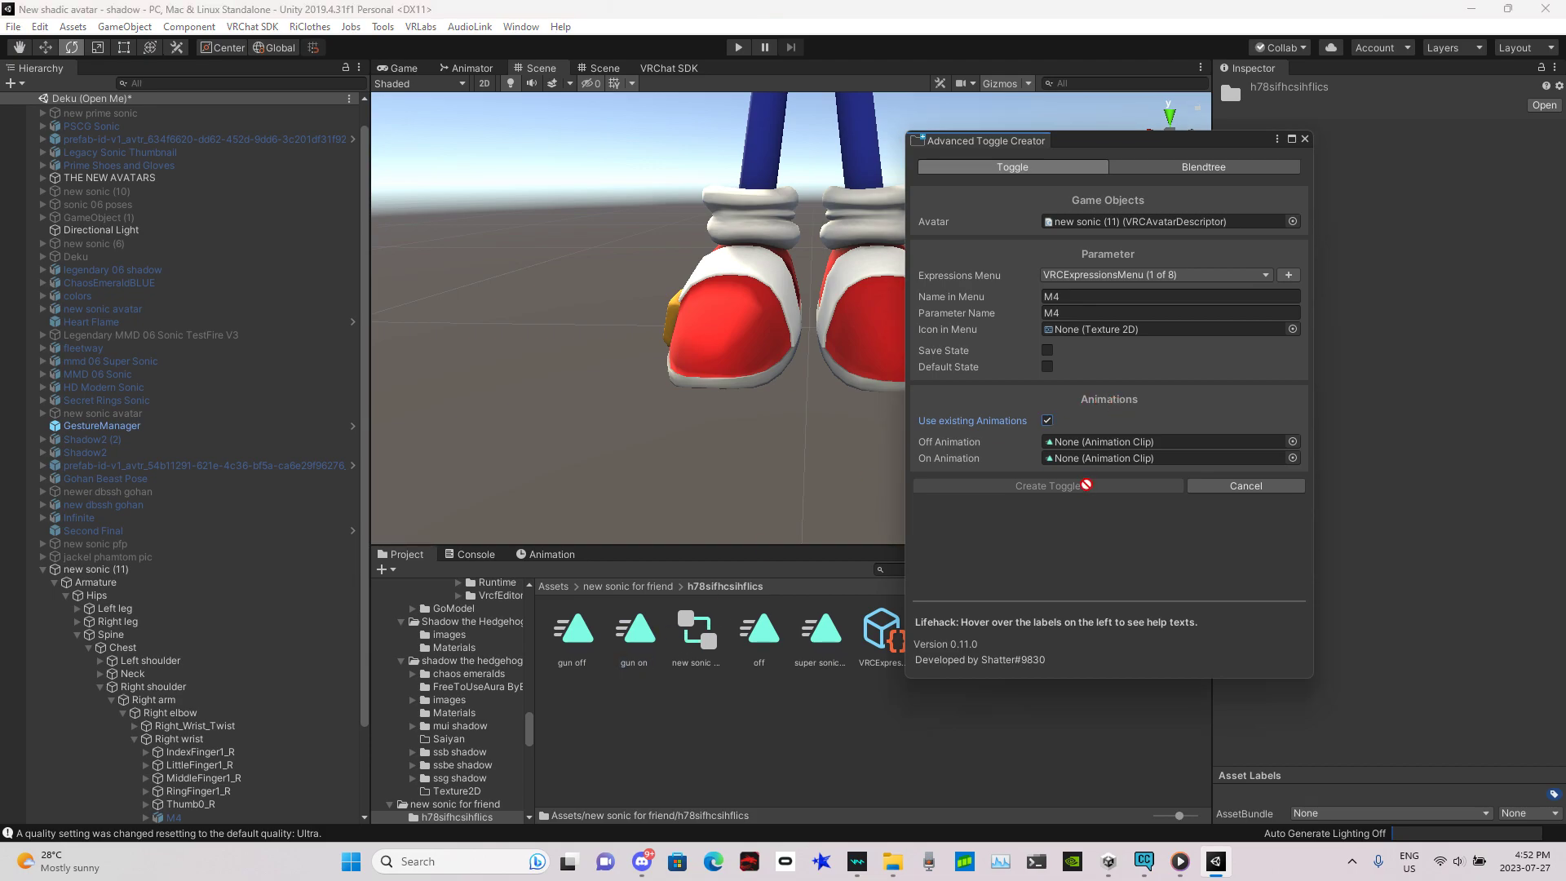
drag(634, 630, 1137, 458)
drag(558, 664, 1104, 445)
click(1061, 486)
click(1309, 138)
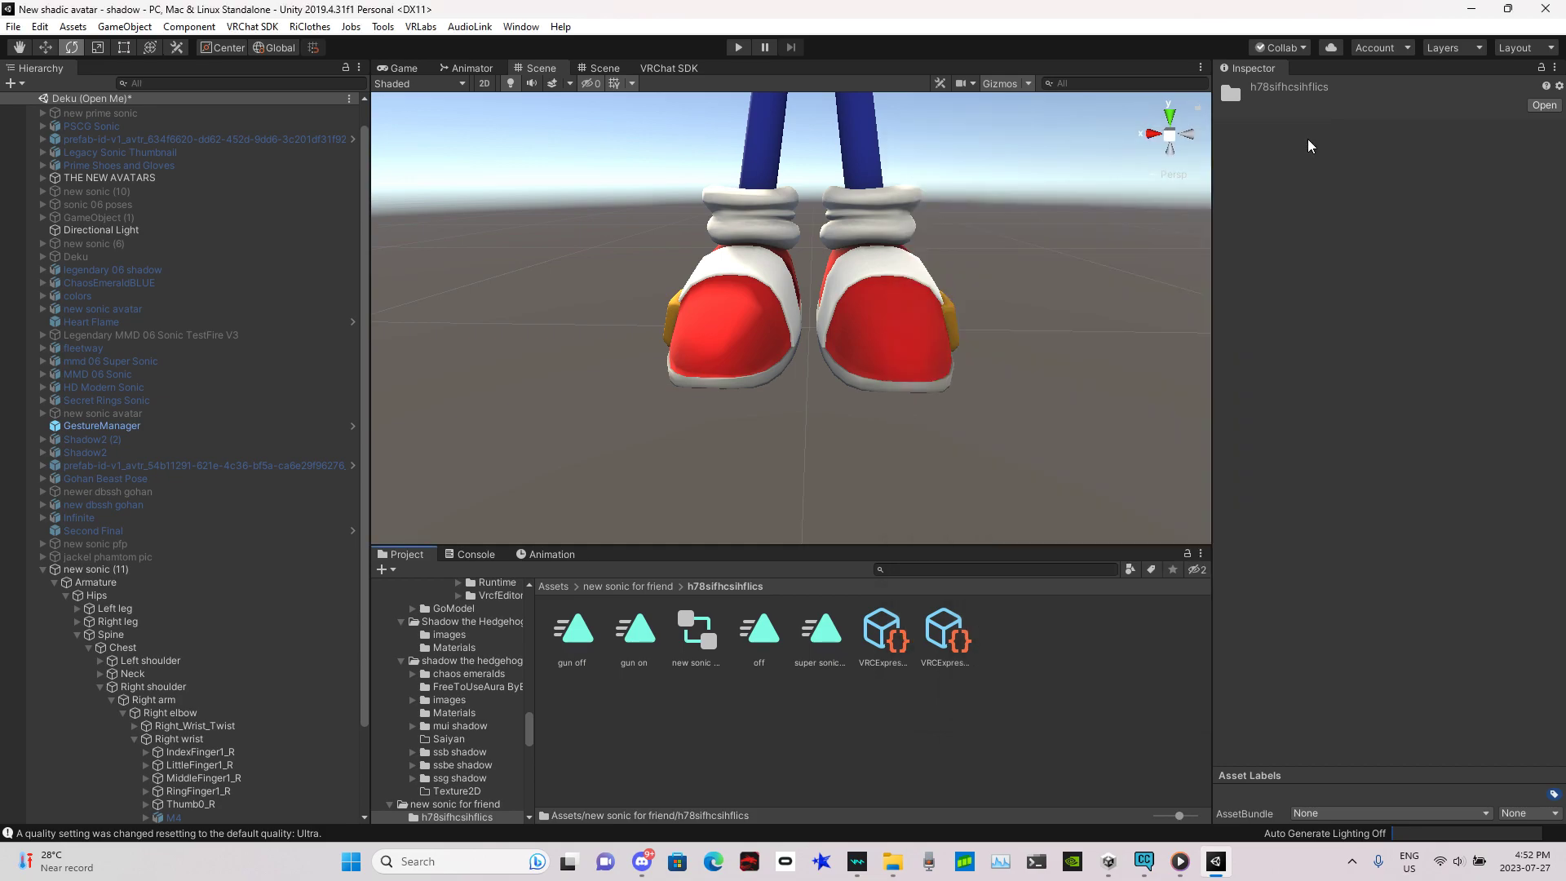
Save the scene and enter play mode with the GestureManager selected
click(99, 570)
click(13, 26)
click(70, 88)
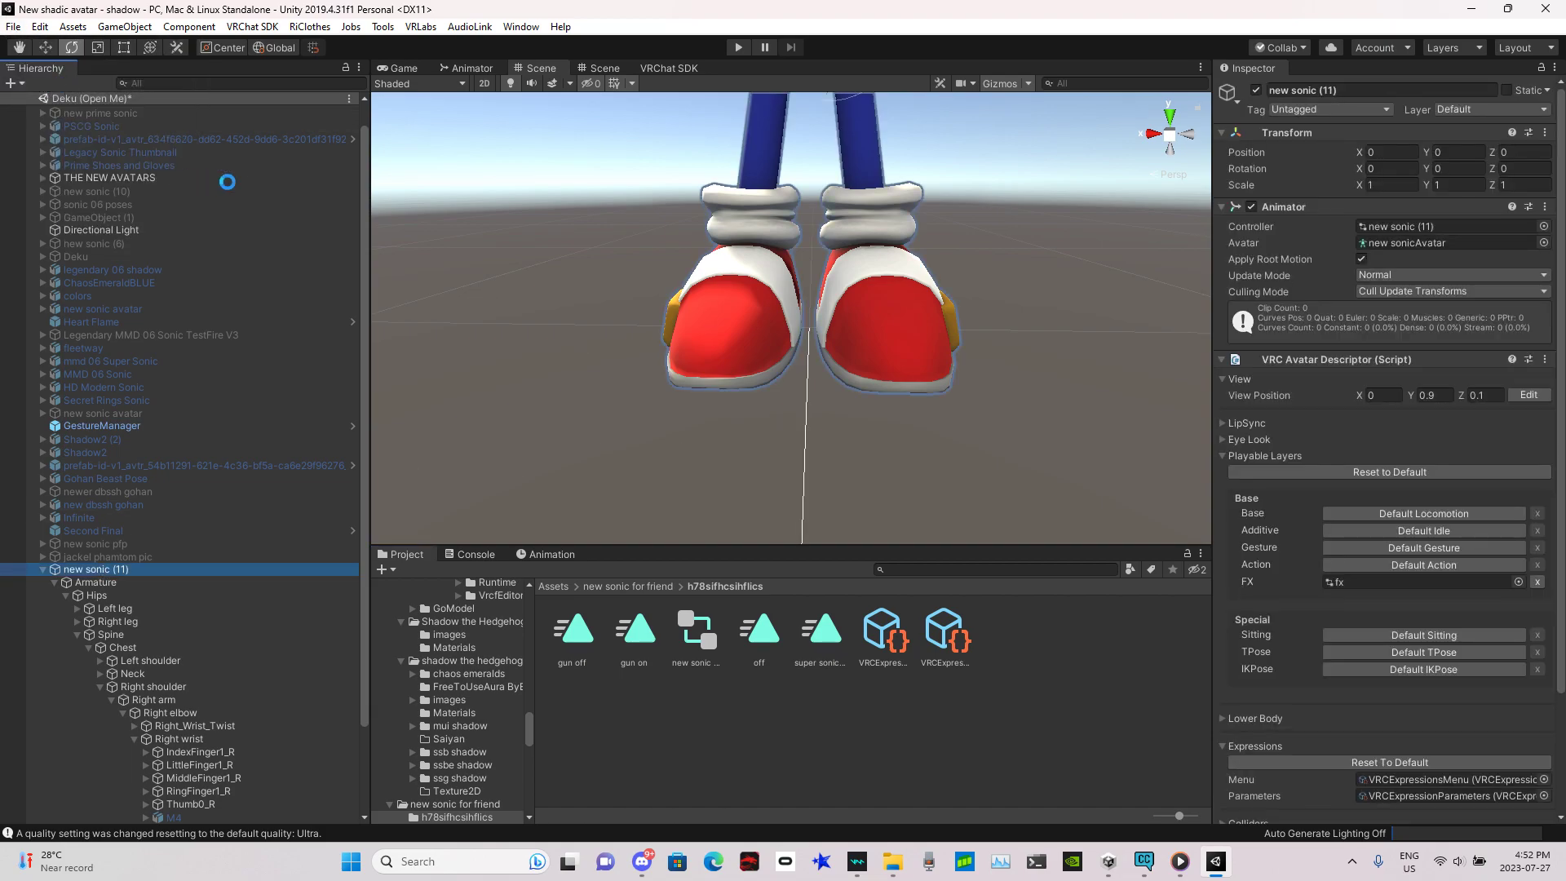
click(114, 428)
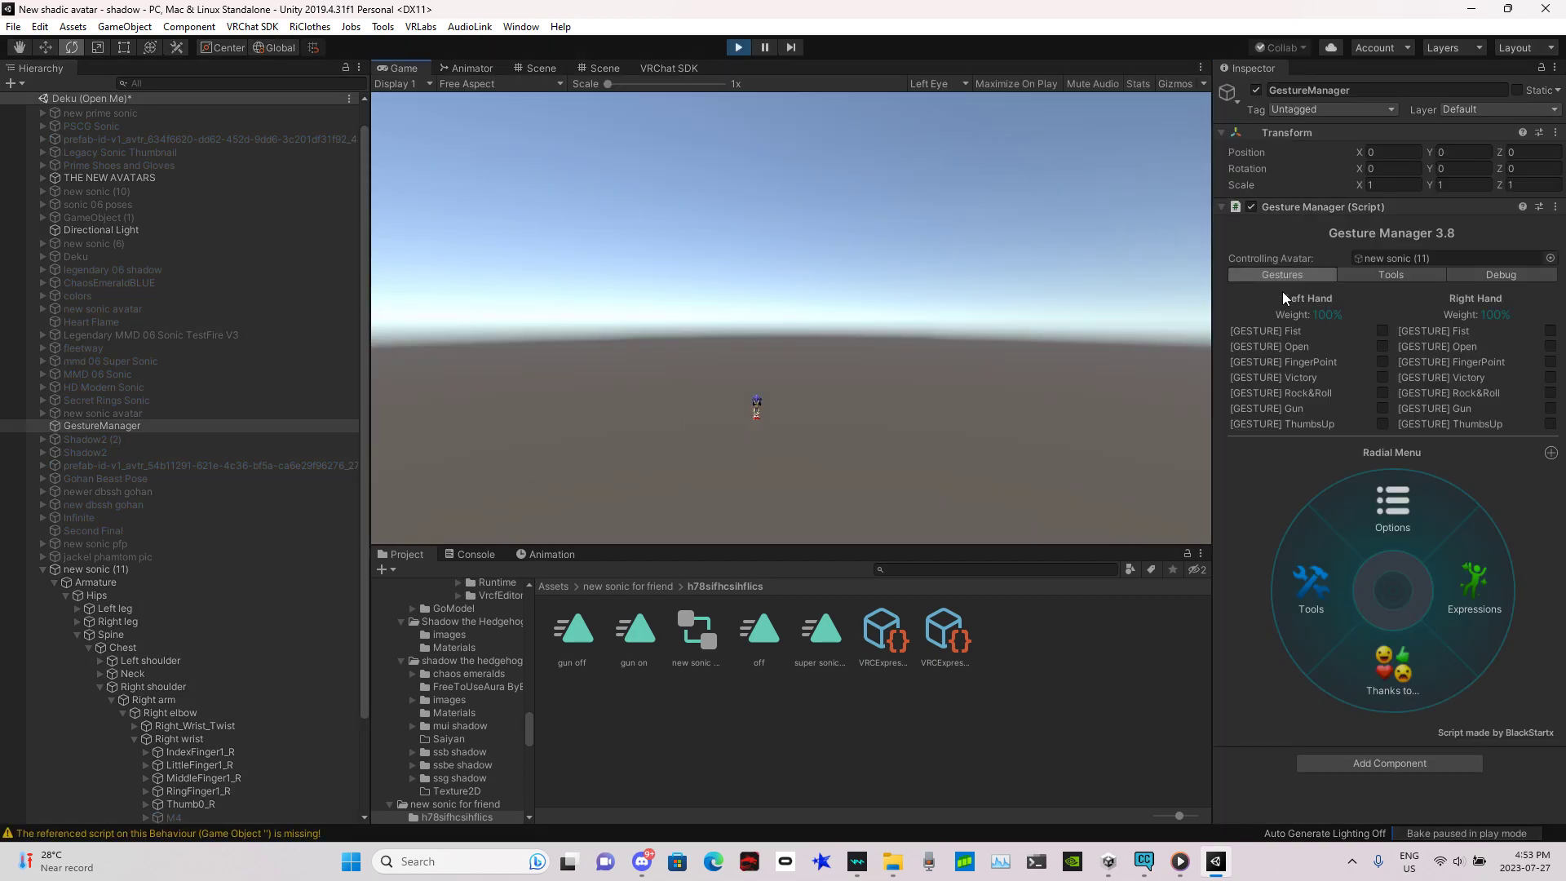
Switch on the M4 toggle from the avatar's expressions and inspect the gun's placement at the hand
click(600, 69)
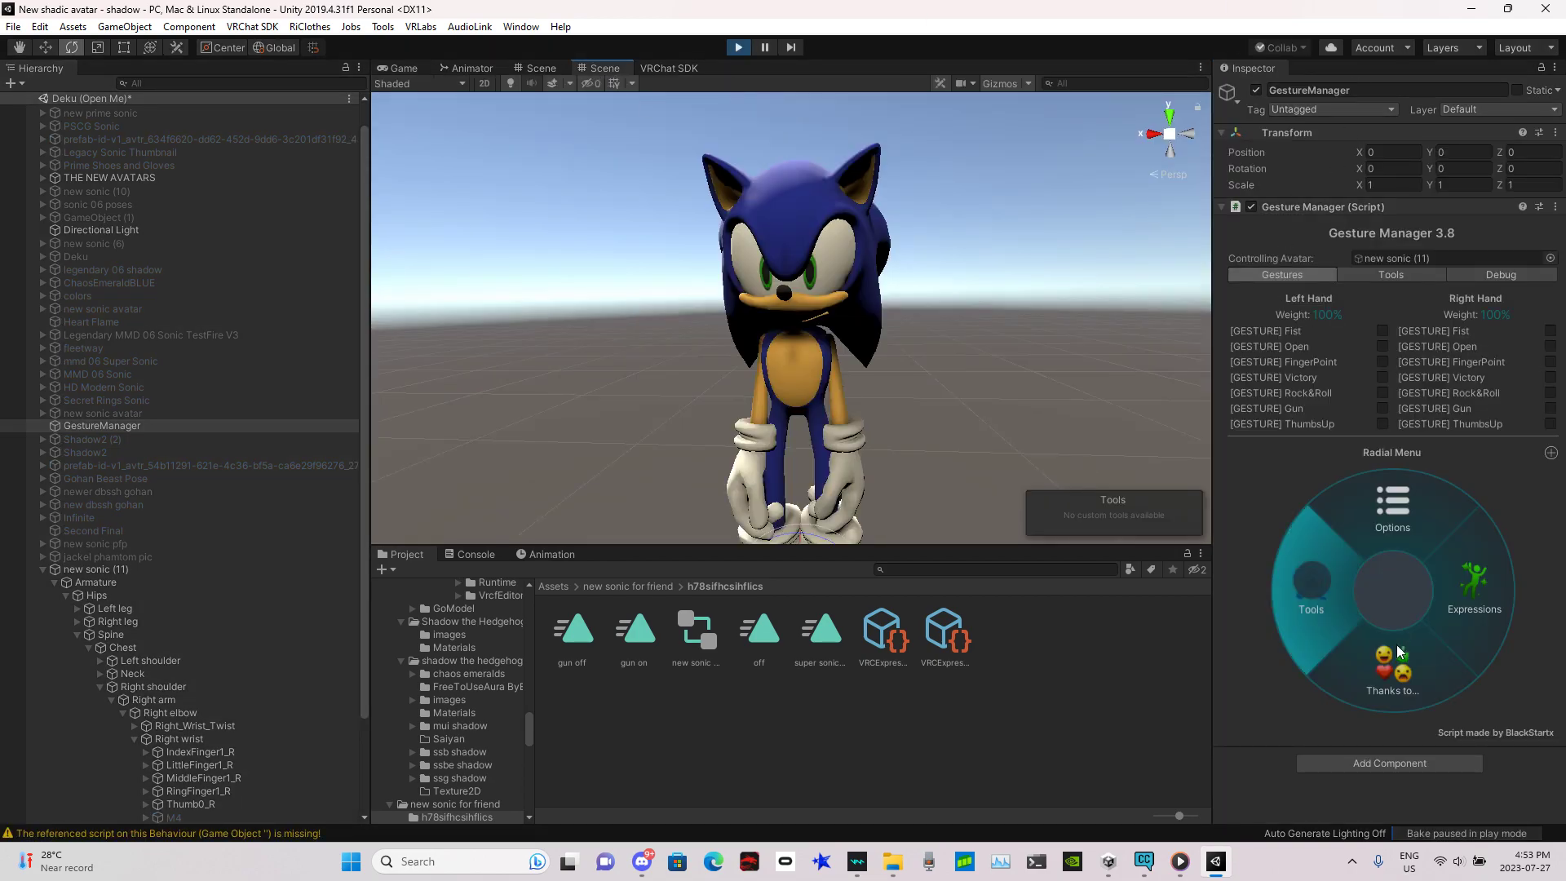
click(1527, 585)
click(1308, 589)
right_drag(883, 383, 829, 558)
key(w)
right_drag(866, 344, 986, 385)
key(a)
key(s)
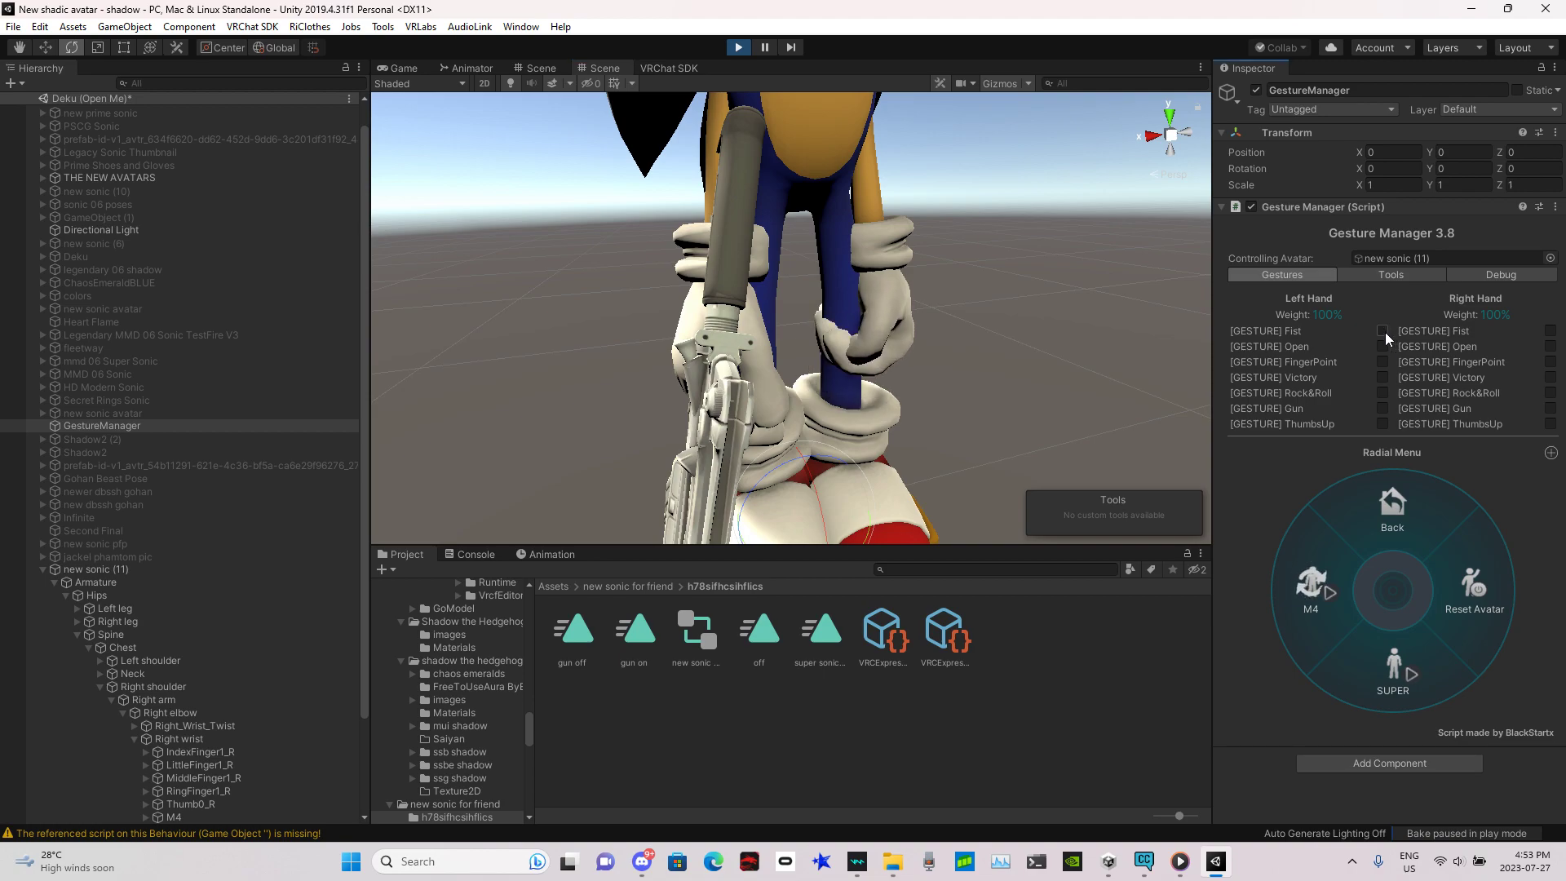
Test the right hand's Fist and FingerPoint gestures while checking how the hand holds the gun
click(1550, 331)
right_drag(850, 334, 879, 366)
key(w)
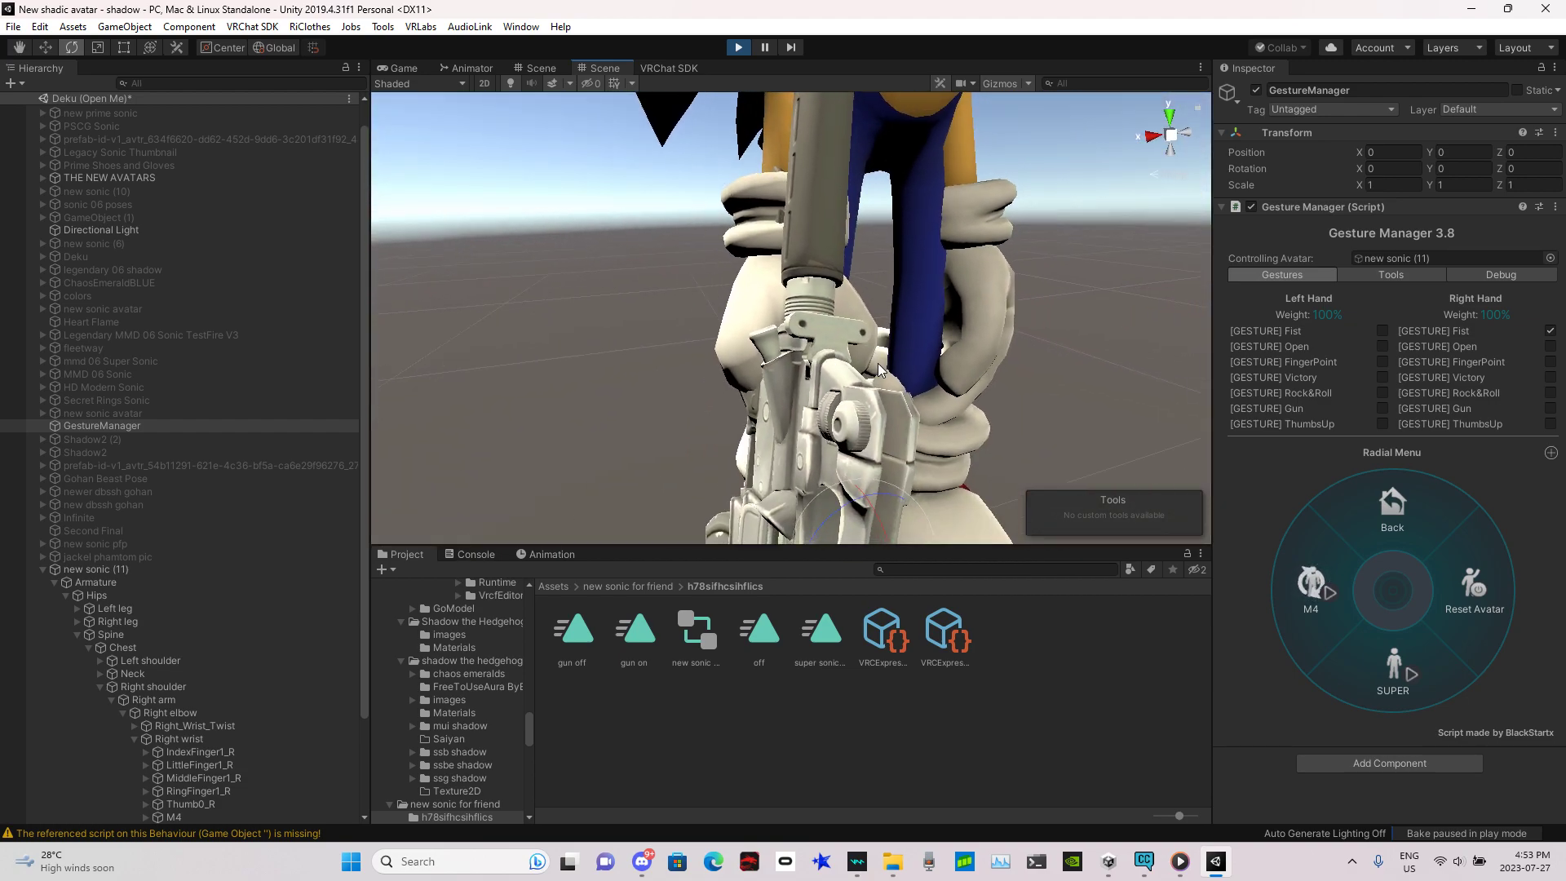
click(1550, 330)
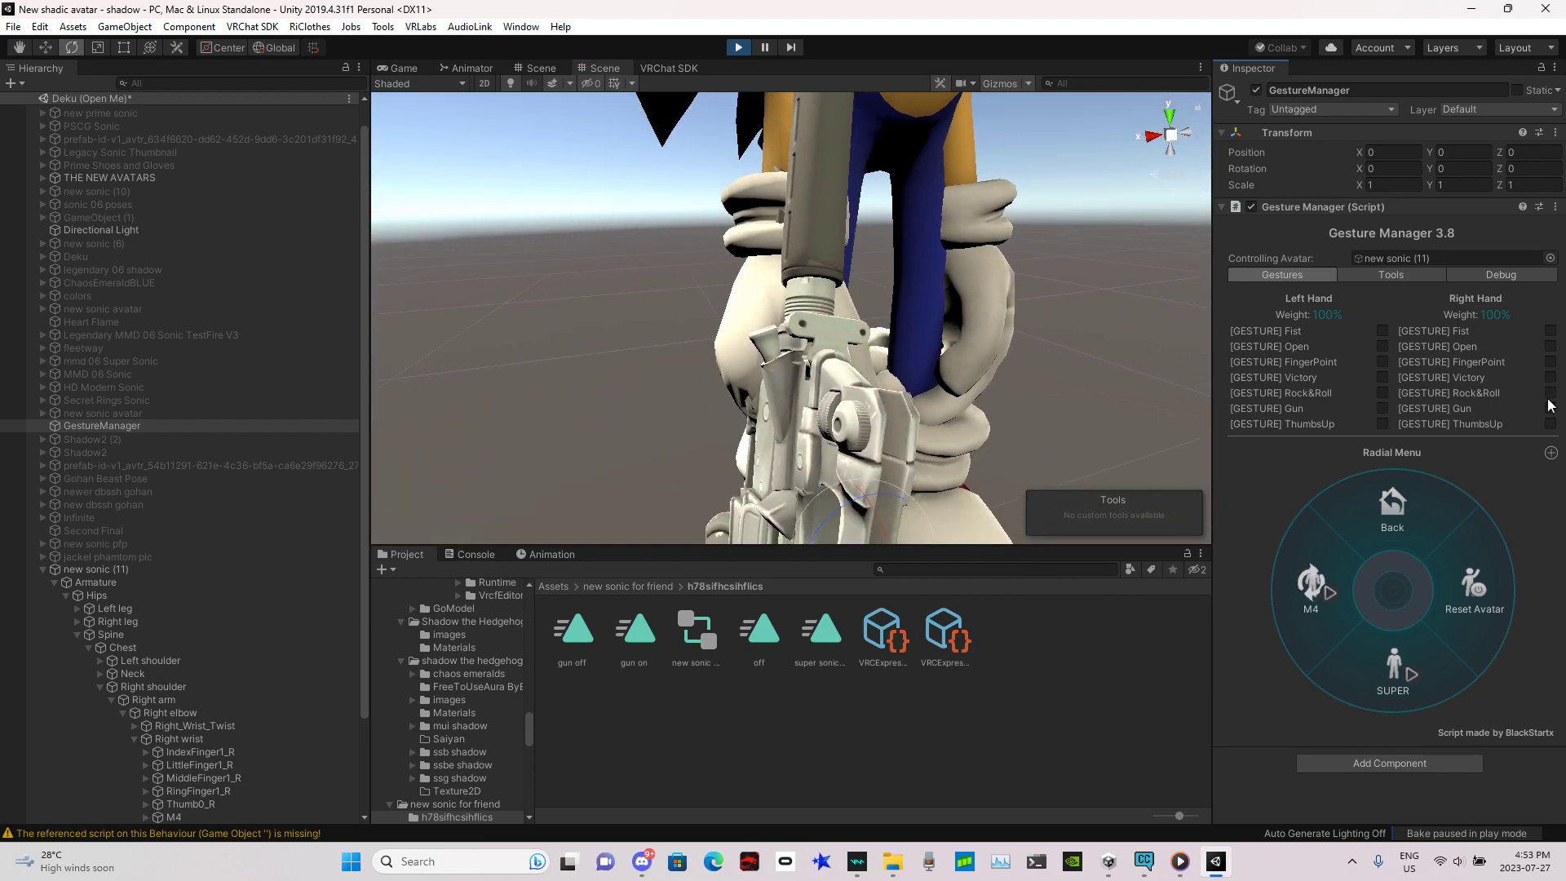
click(1549, 361)
right_drag(1038, 316, 919, 314)
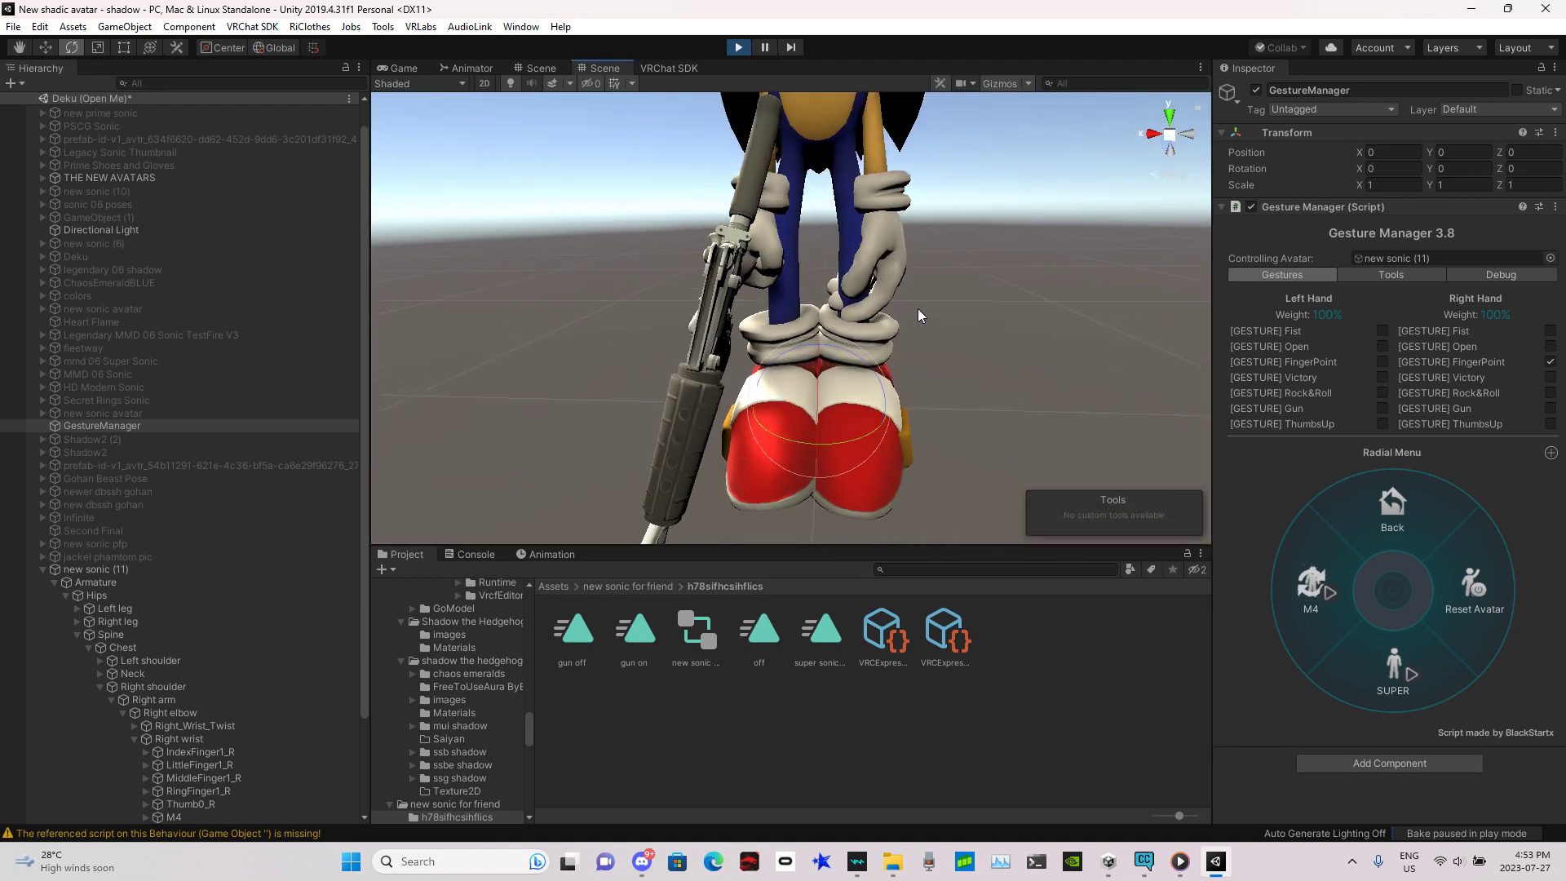
click(1551, 362)
Test the avatar's SUPER and M4 toggles and exit play mode
click(1396, 666)
right_drag(910, 249, 991, 264)
click(1393, 669)
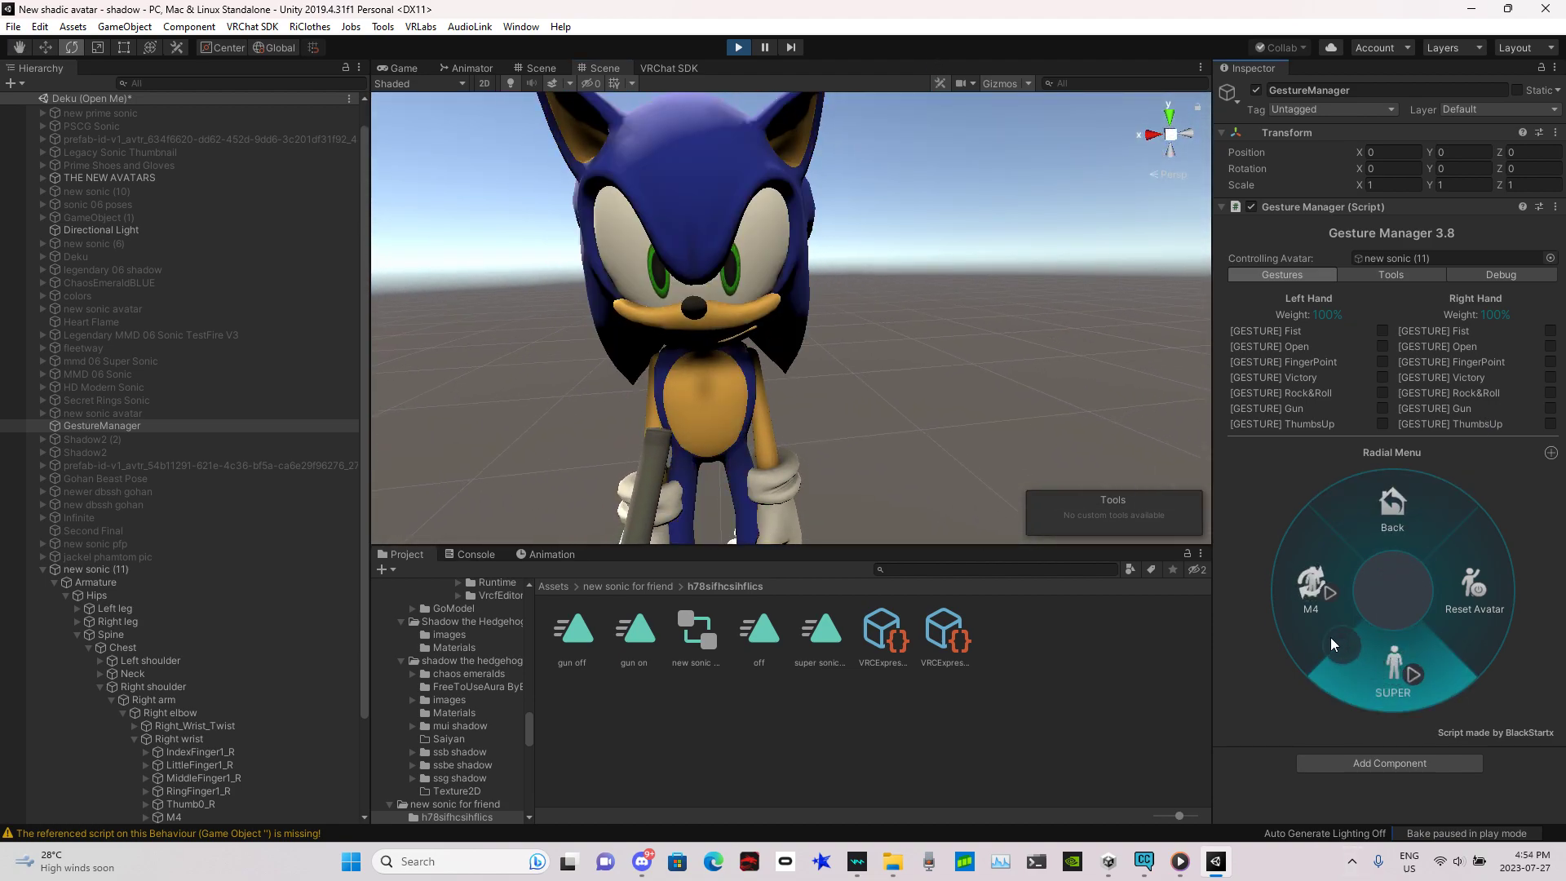
click(739, 48)
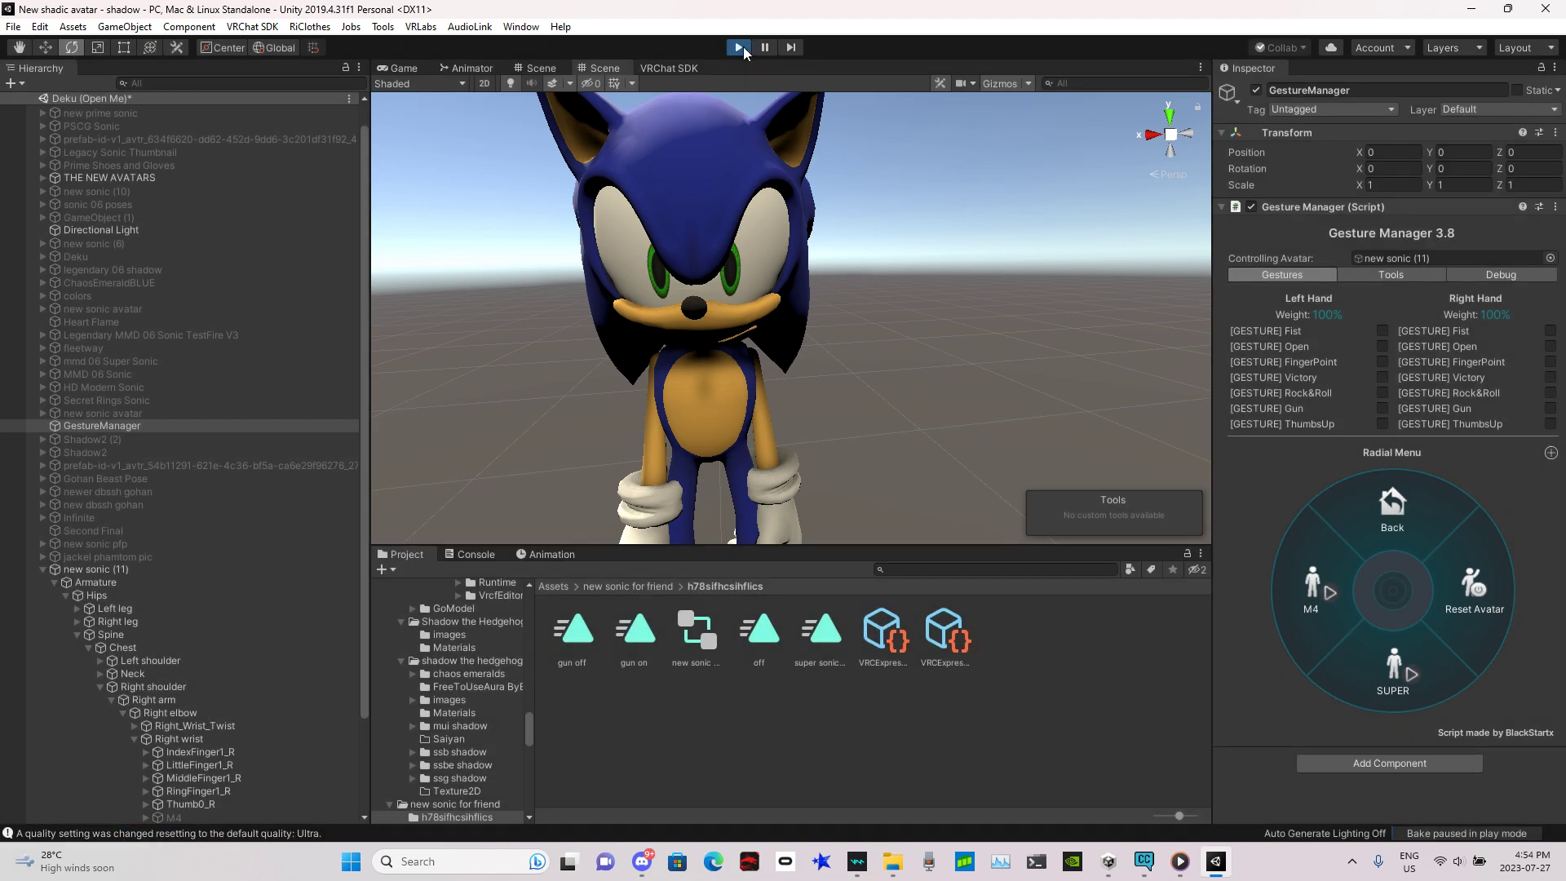
click(739, 47)
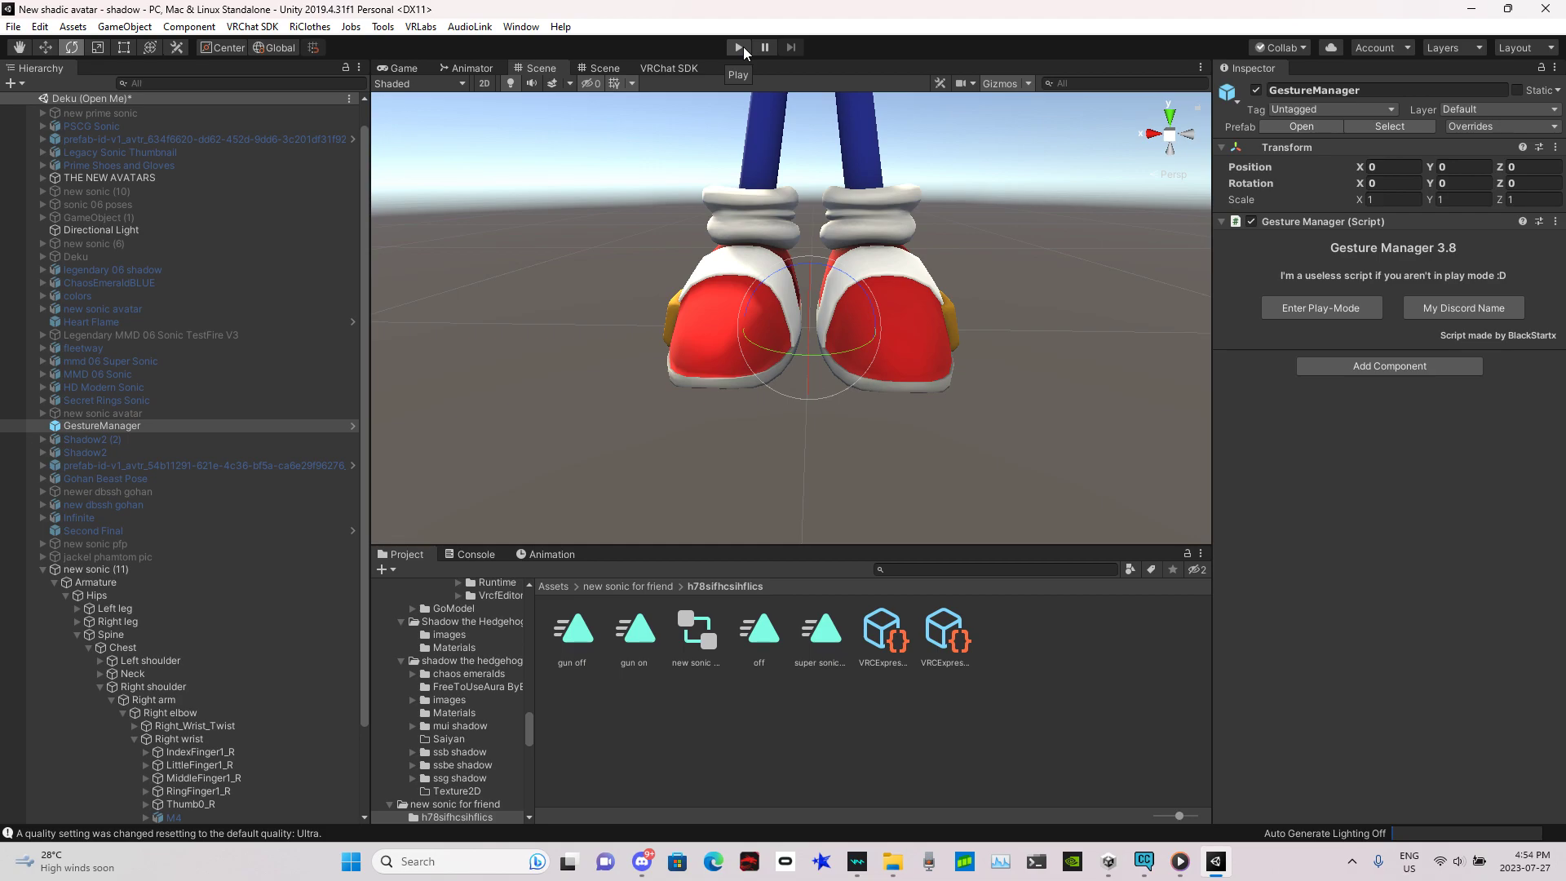
click(1471, 9)
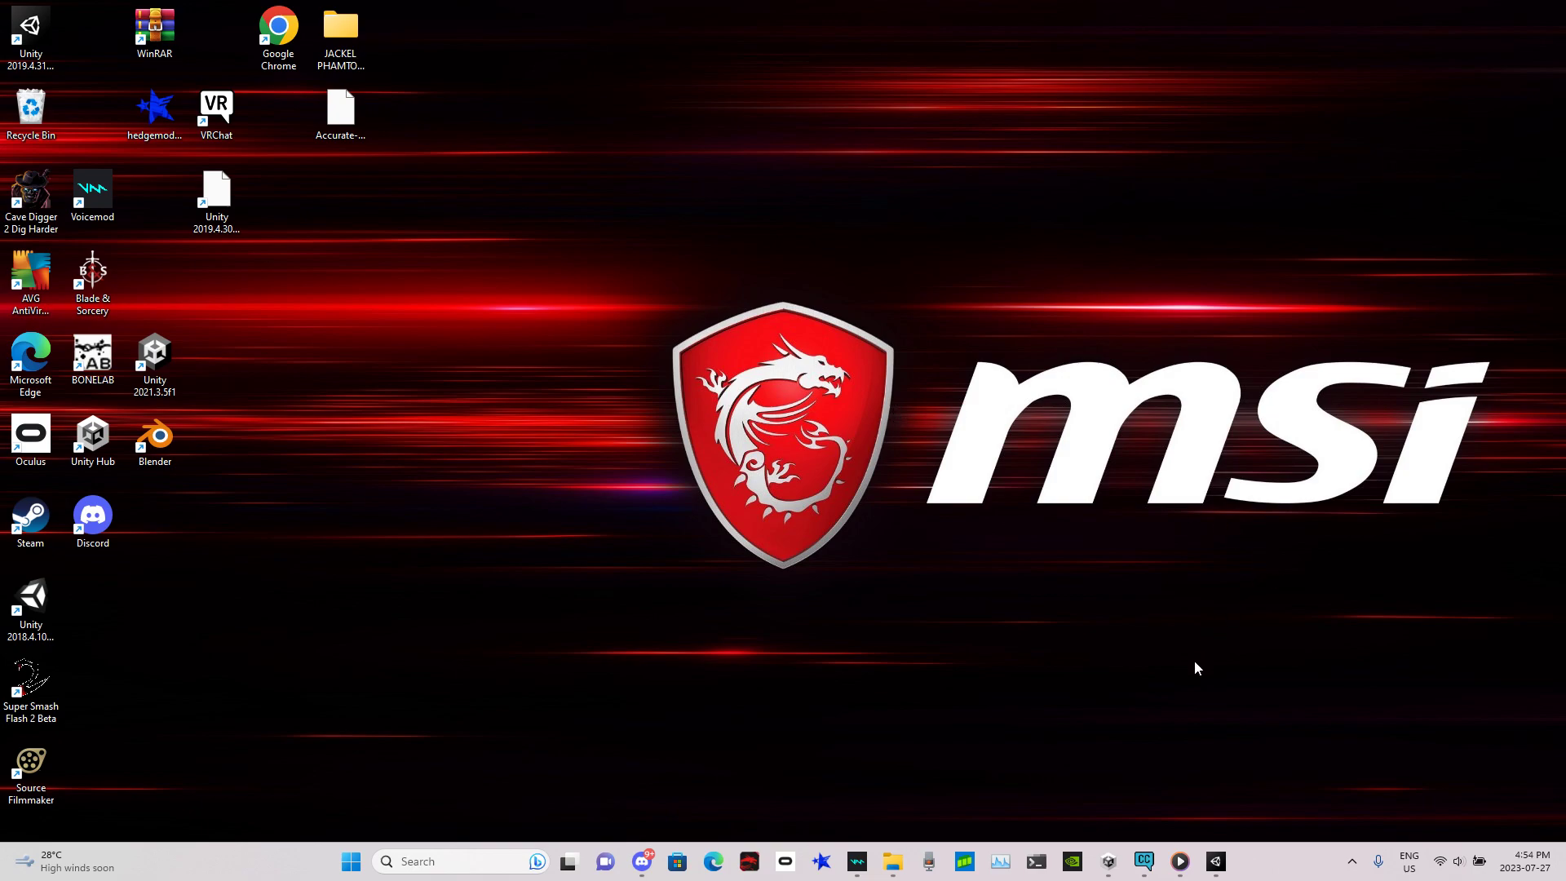
key(alt+z)
click(783, 236)
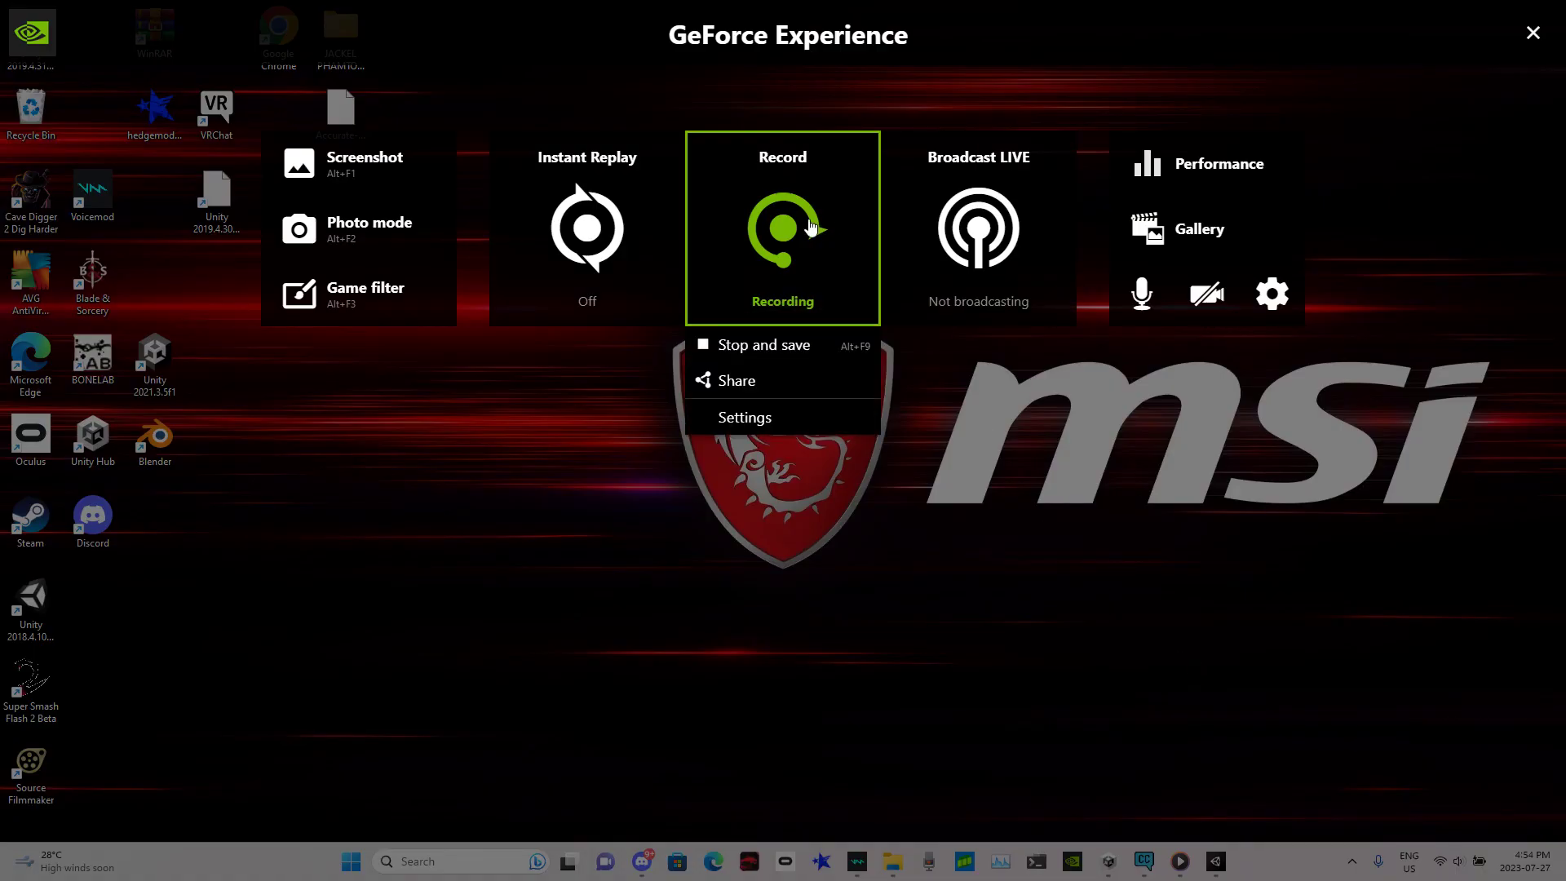